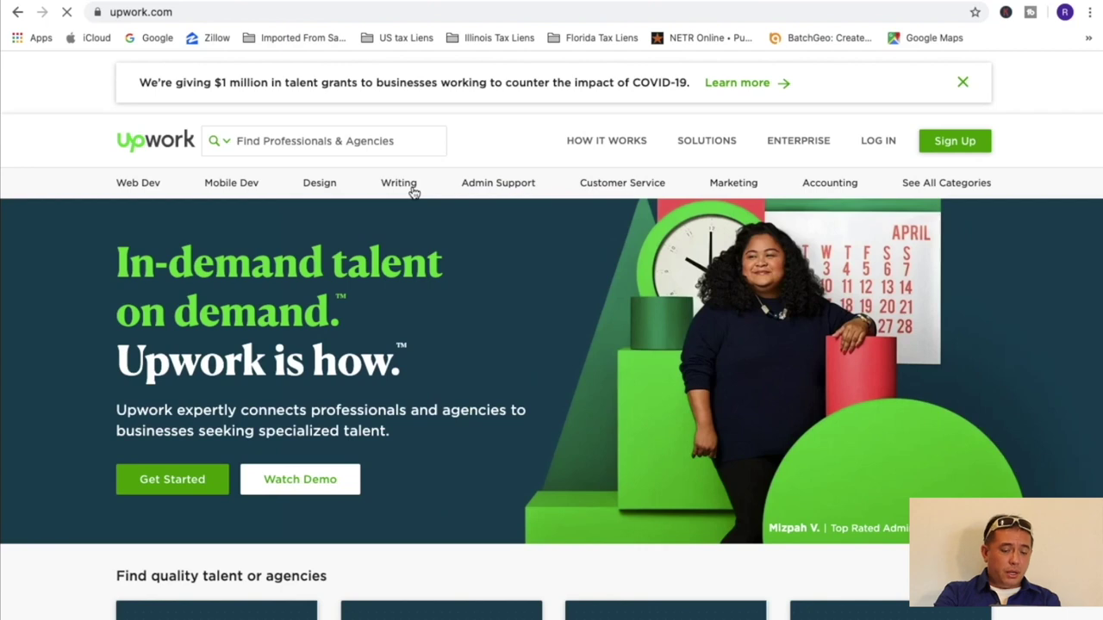
# Sign up as a freelancer with a work email, accept the terms, and start the profile
pyautogui.click(945, 152)
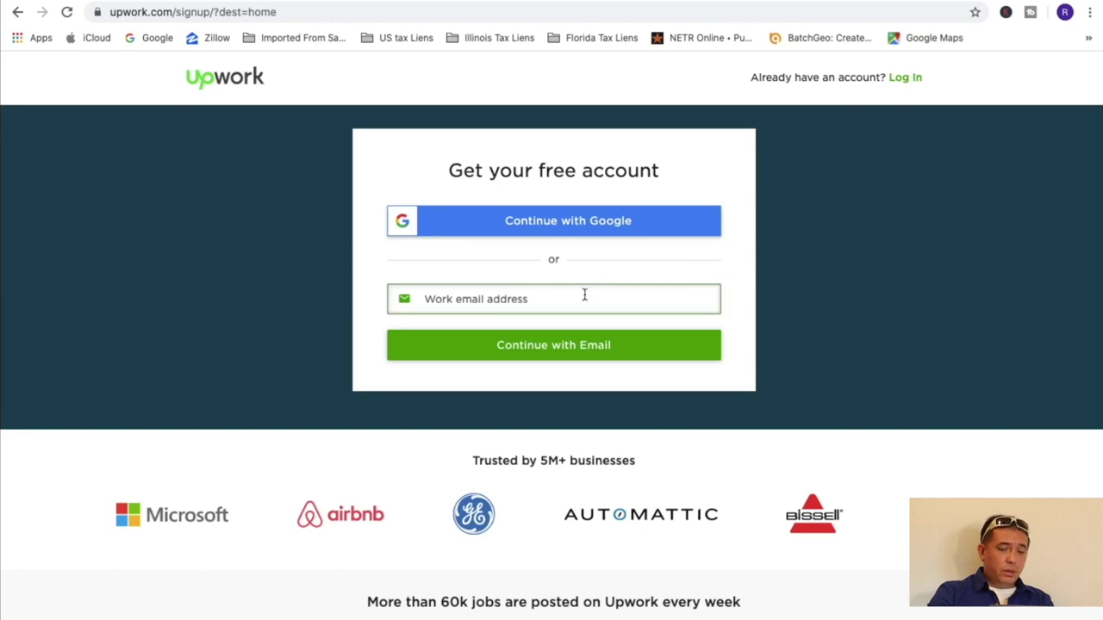
pyautogui.click(502, 299)
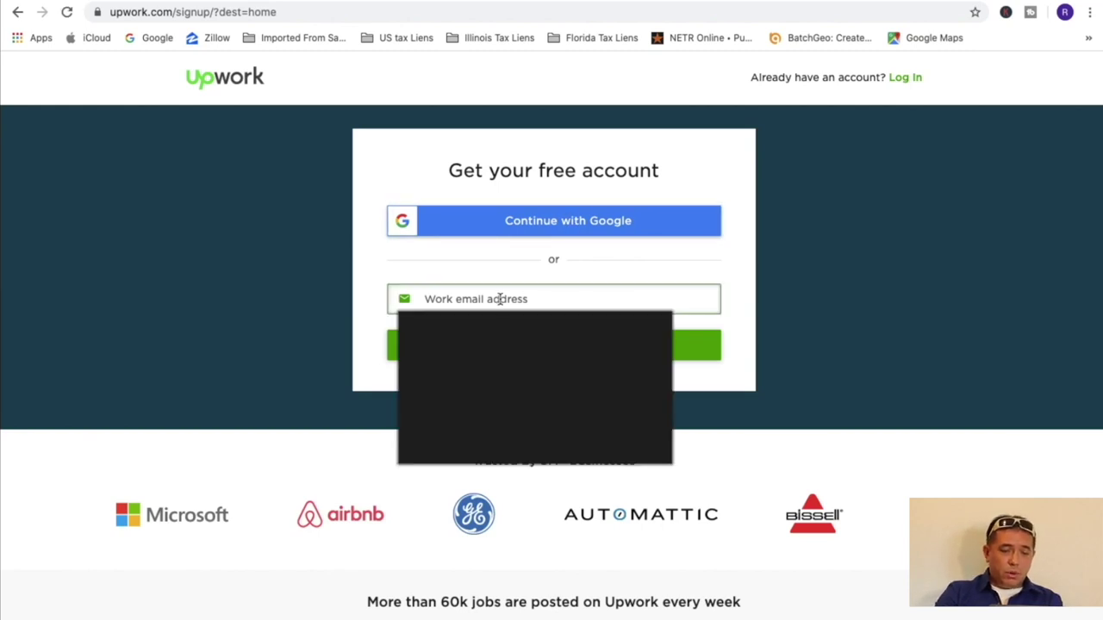
pyautogui.click(547, 345)
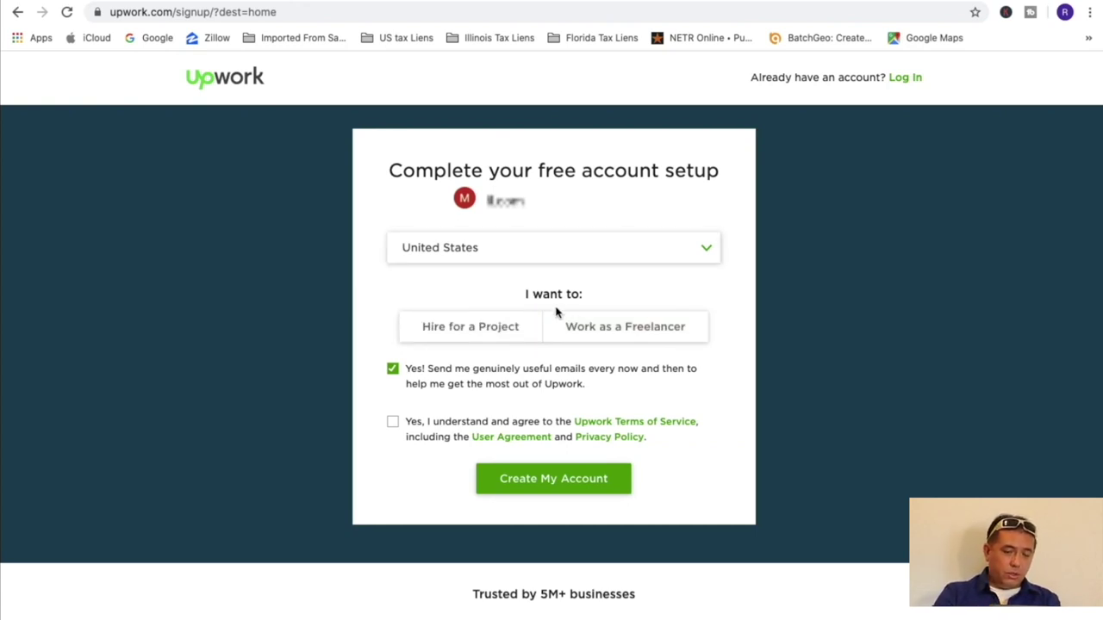
pyautogui.click(578, 334)
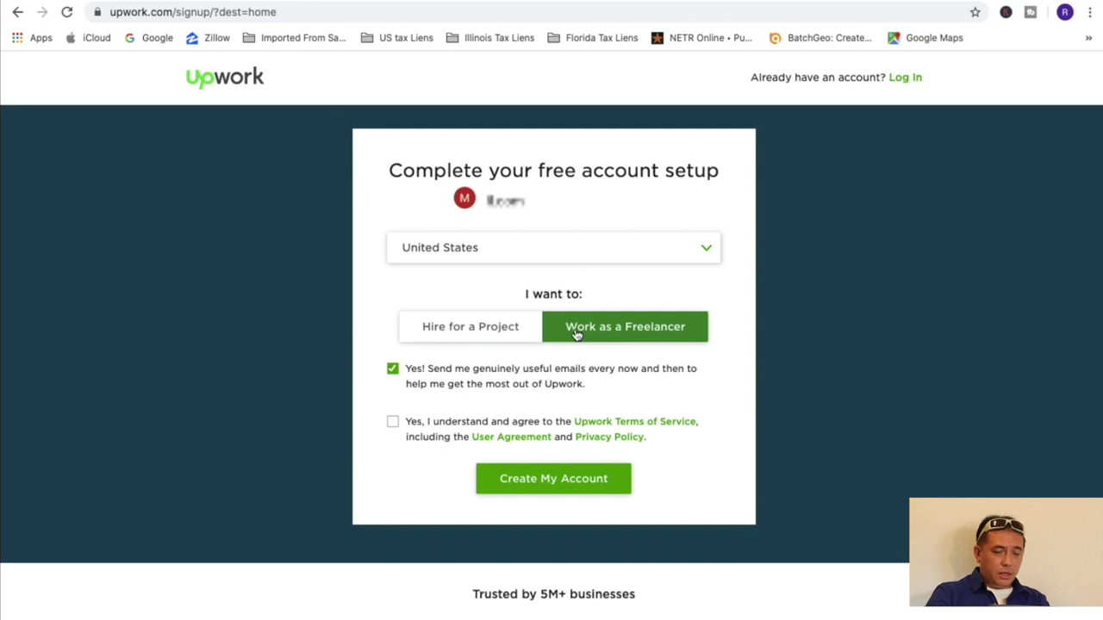
pyautogui.click(393, 423)
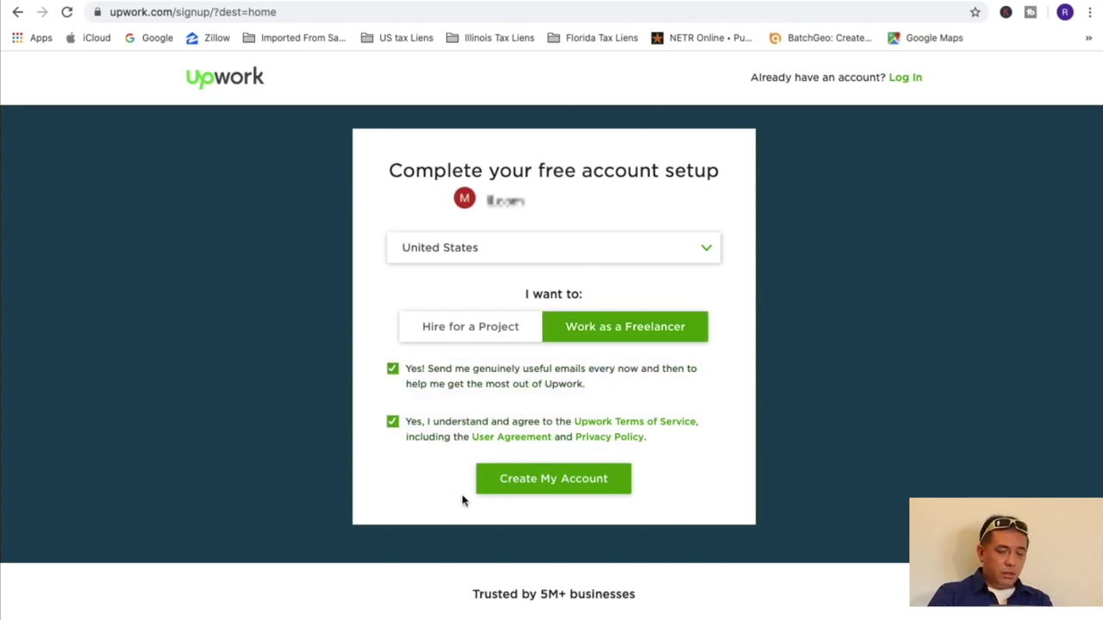
pyautogui.click(576, 489)
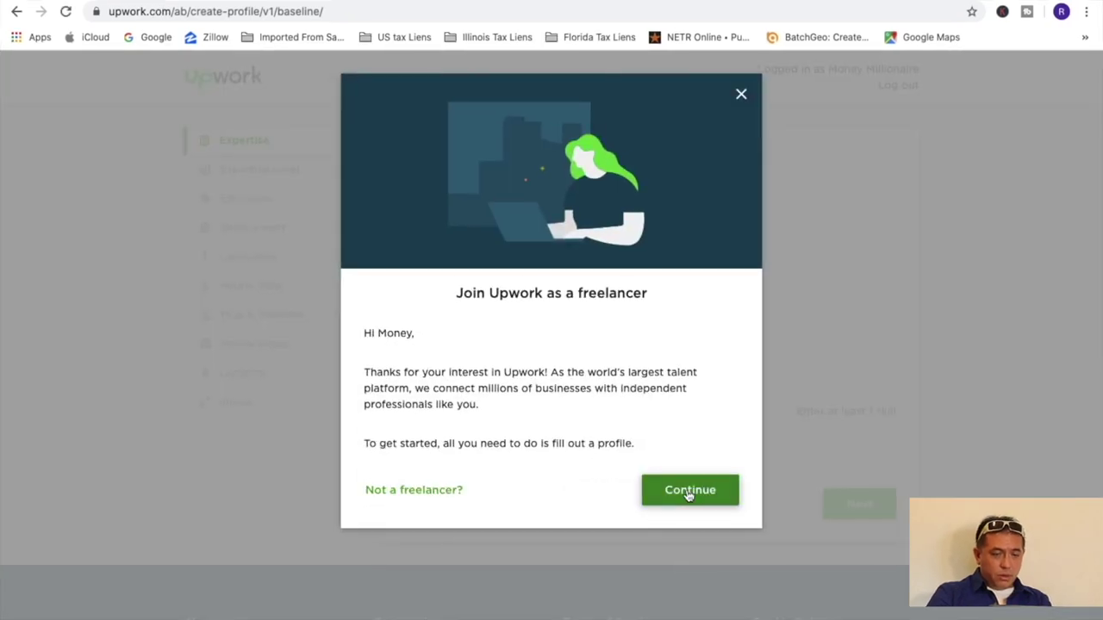
pyautogui.click(689, 491)
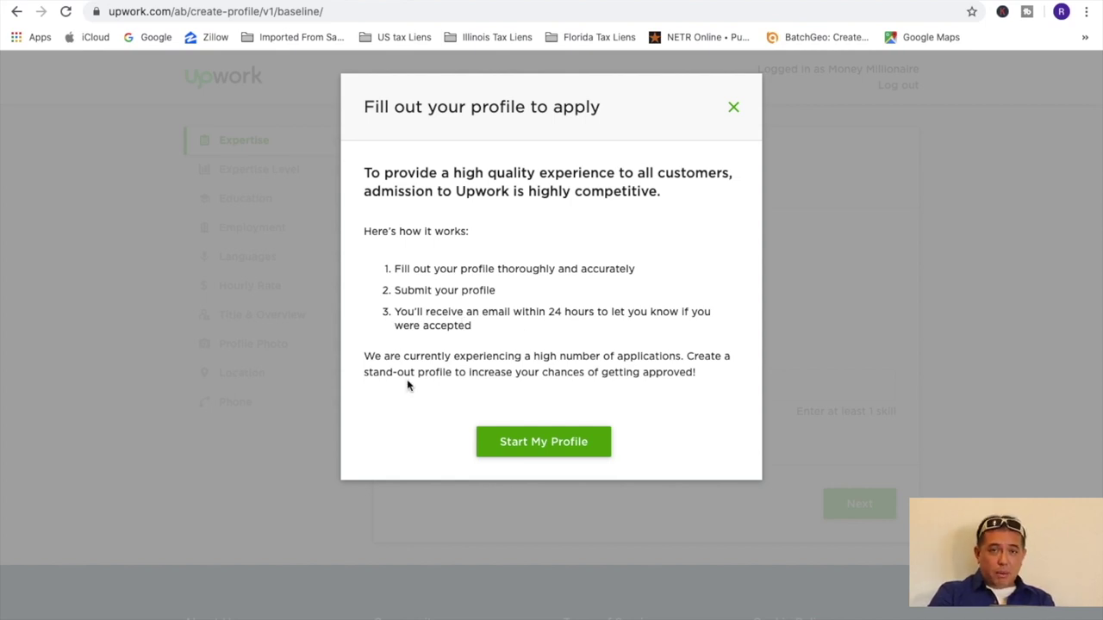
pyautogui.click(546, 444)
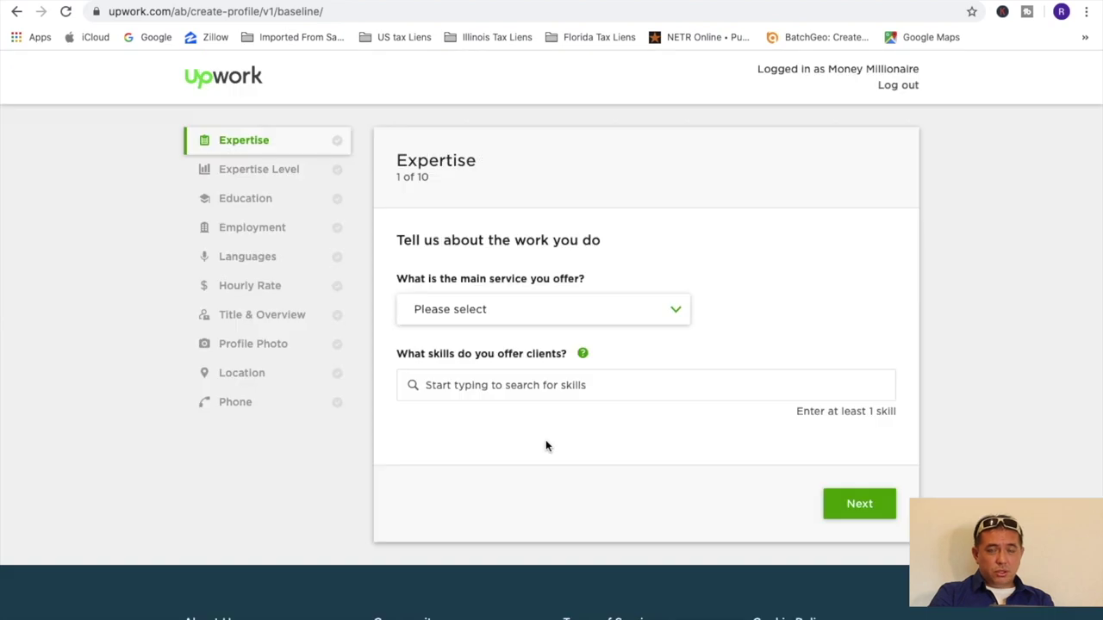
# Choose Design & Creative with Animation, Graphics & Design, Video Production and Motion Graphics work types
pyautogui.click(678, 314)
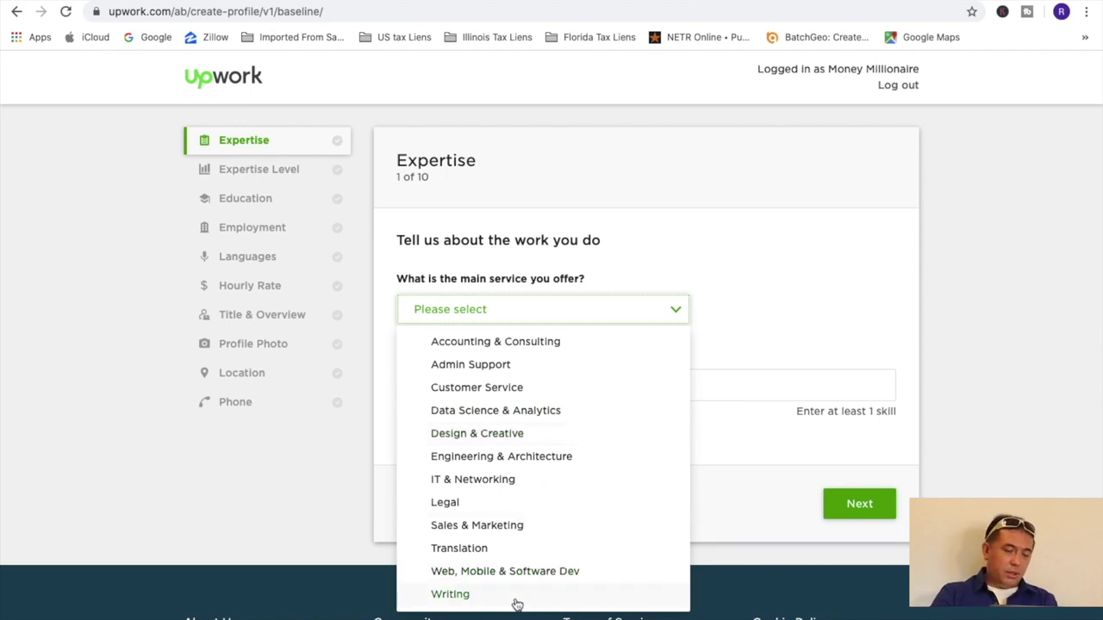
pyautogui.click(529, 445)
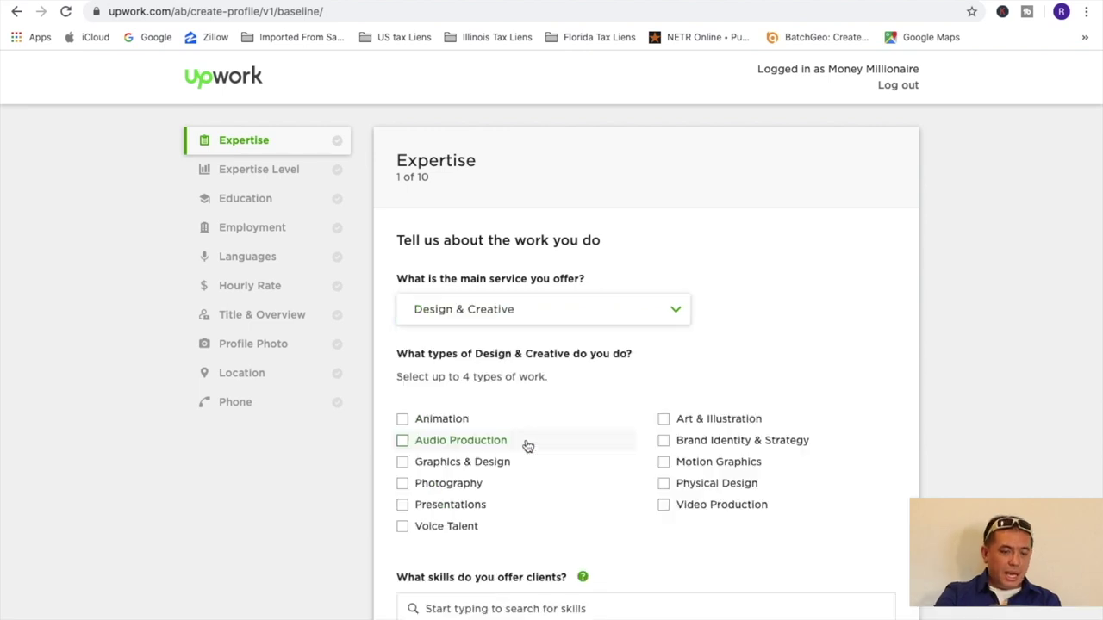
pyautogui.click(402, 420)
pyautogui.click(402, 463)
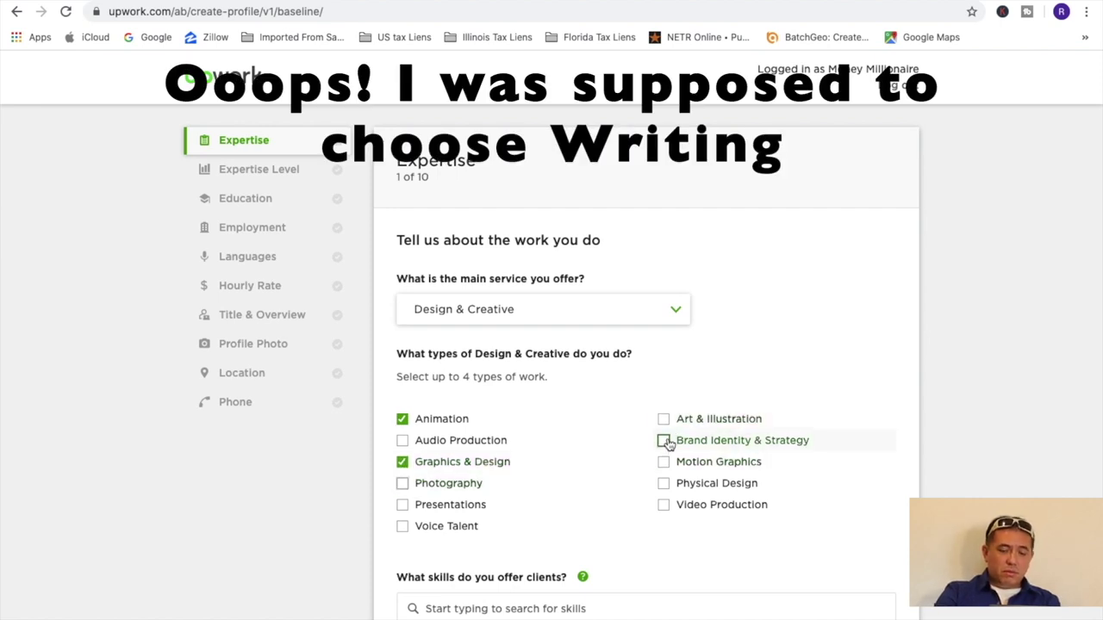
pyautogui.click(664, 505)
pyautogui.click(664, 462)
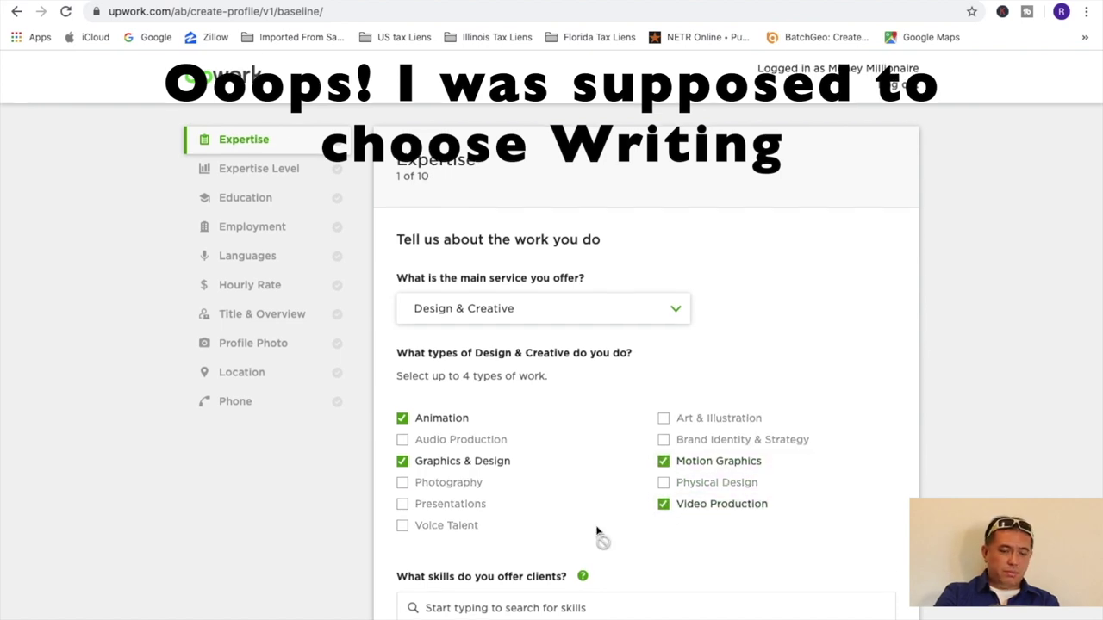
pyautogui.scroll(-4, 596, 532)
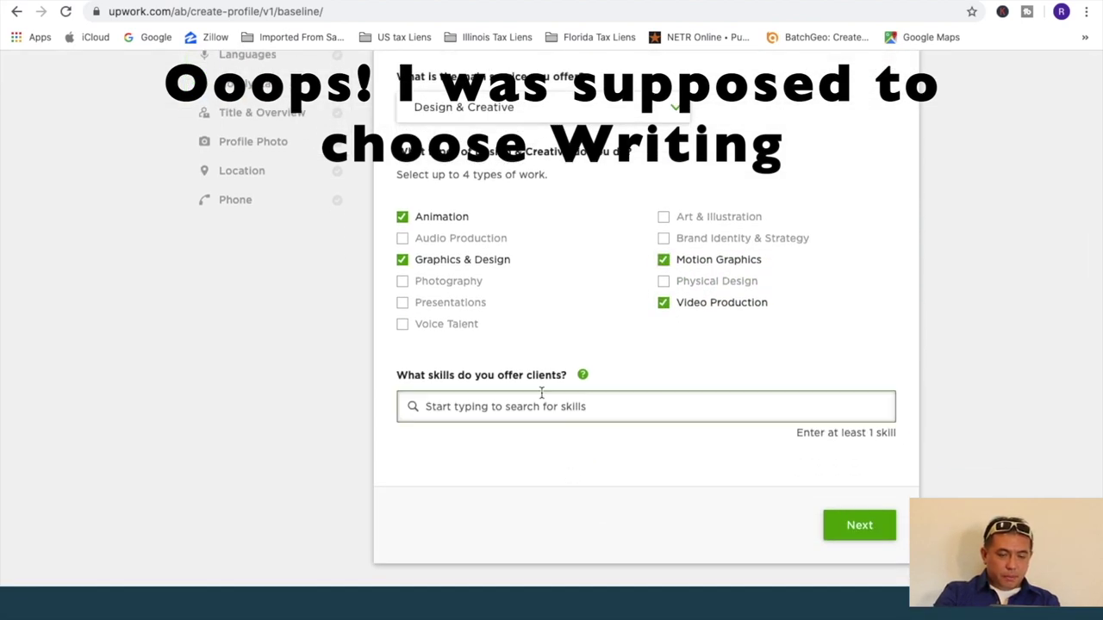
# Add Copywriting and Blog Writing as skills
pyautogui.click(584, 377)
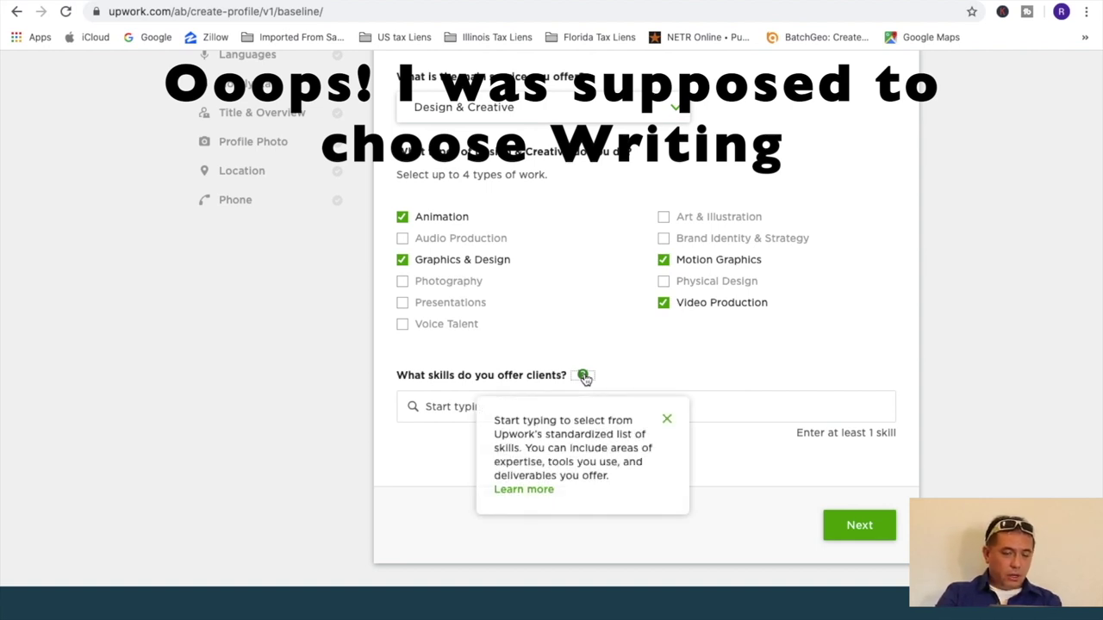
pyautogui.click(445, 407)
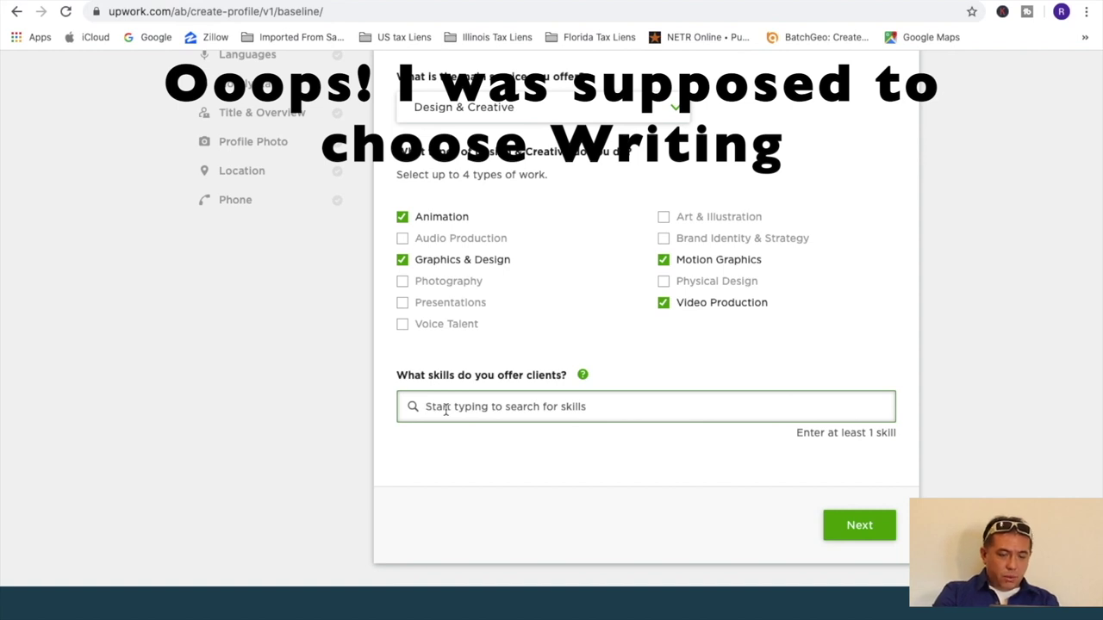
pyautogui.write('Wri')
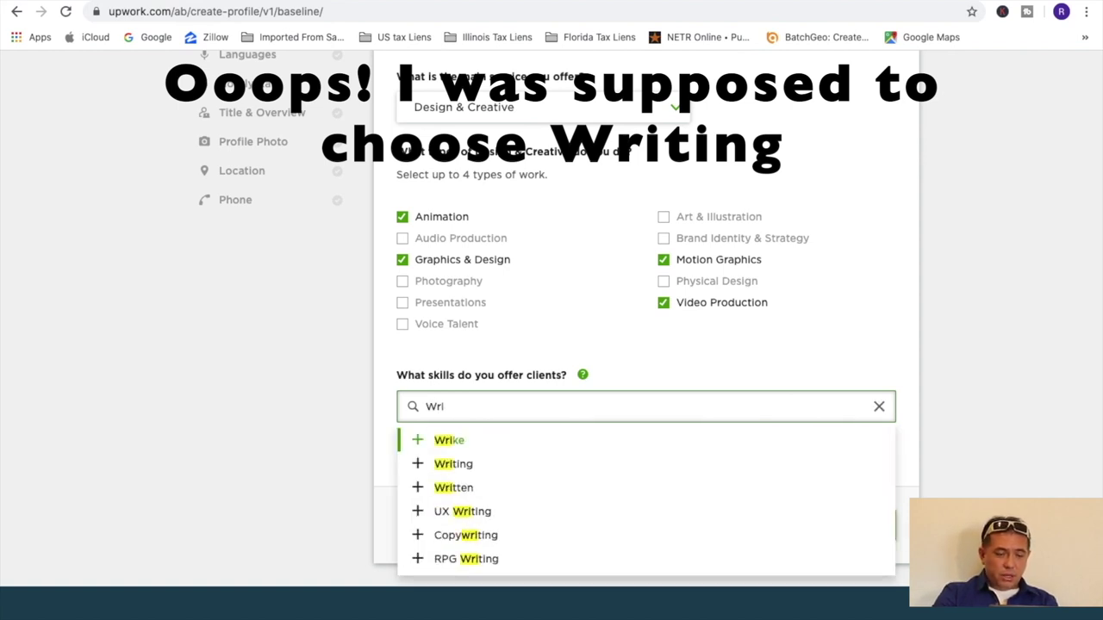
pyautogui.scroll(-2, 566, 454)
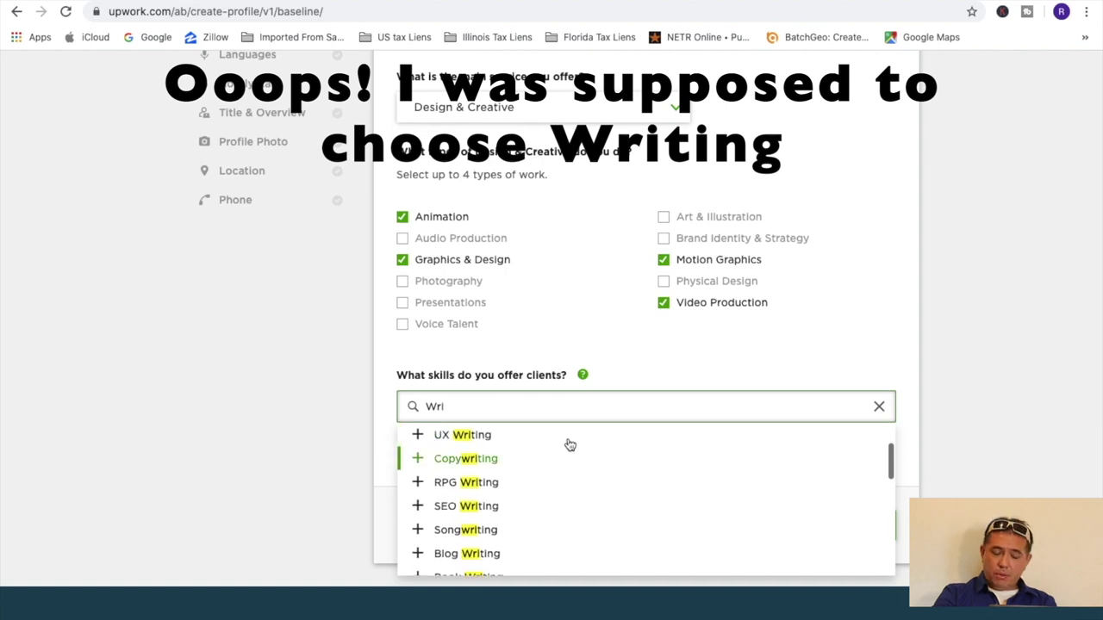
pyautogui.scroll(1, 570, 444)
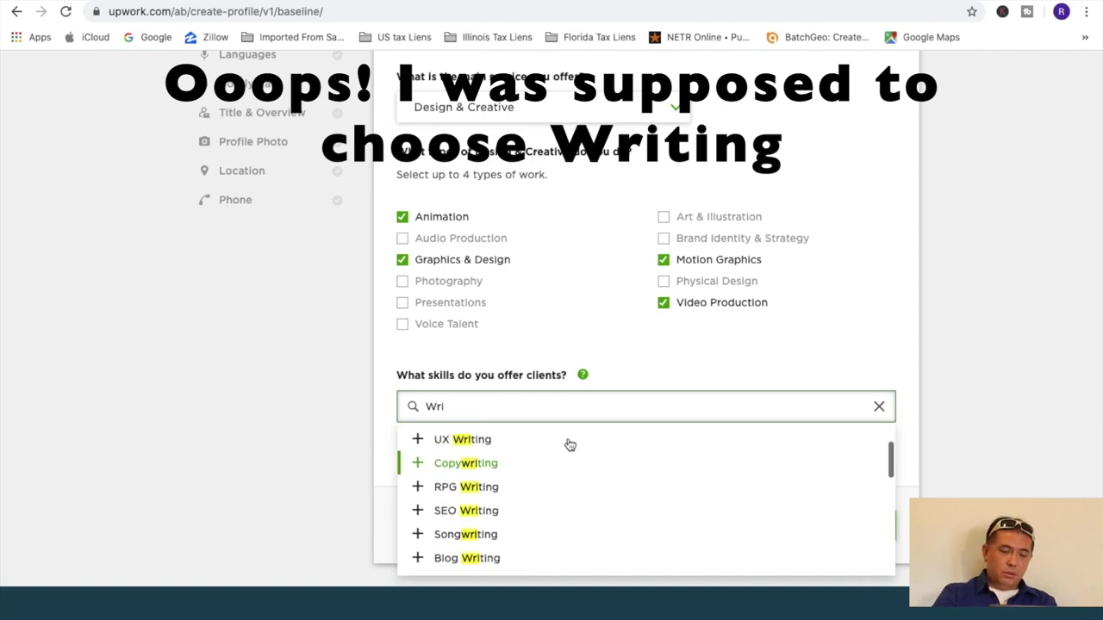
pyautogui.click(494, 470)
pyautogui.write('wri')
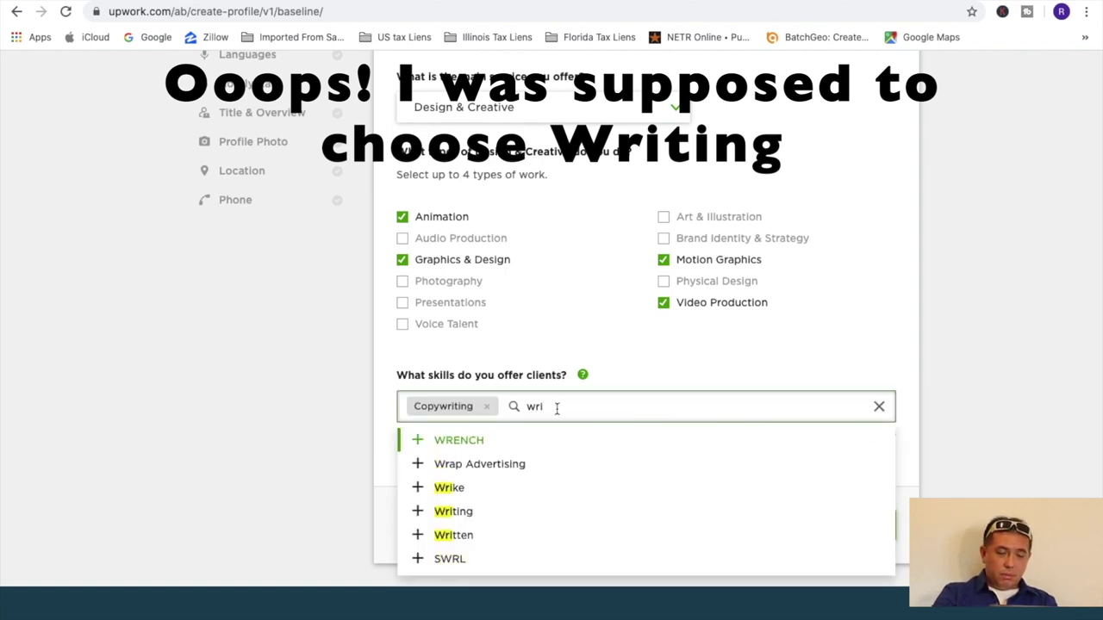
pyautogui.scroll(-5, 507, 519)
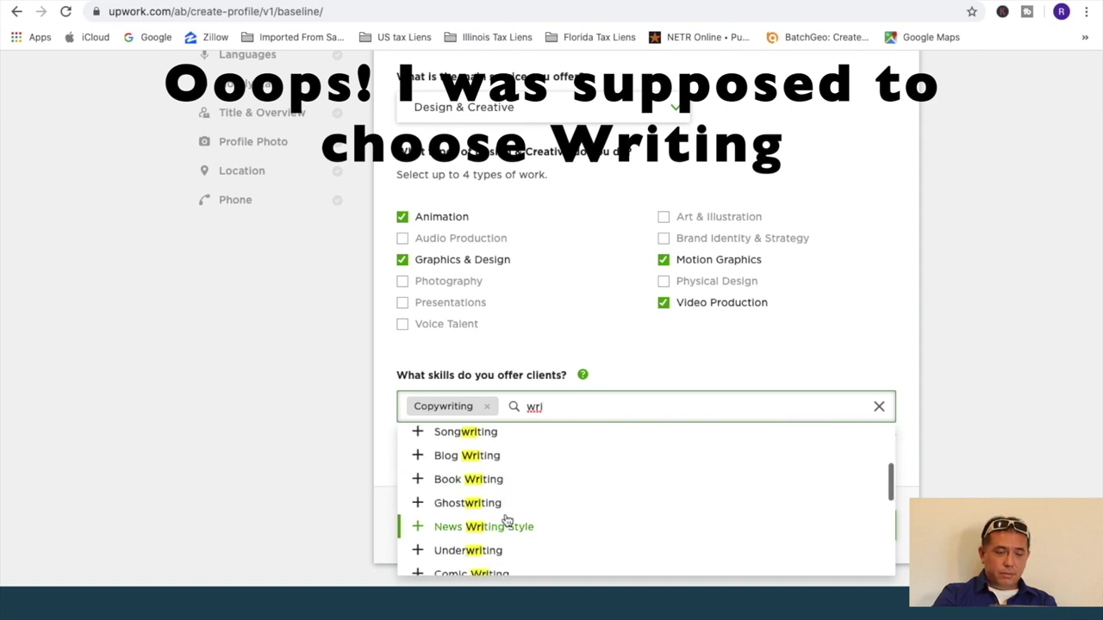
pyautogui.click(493, 457)
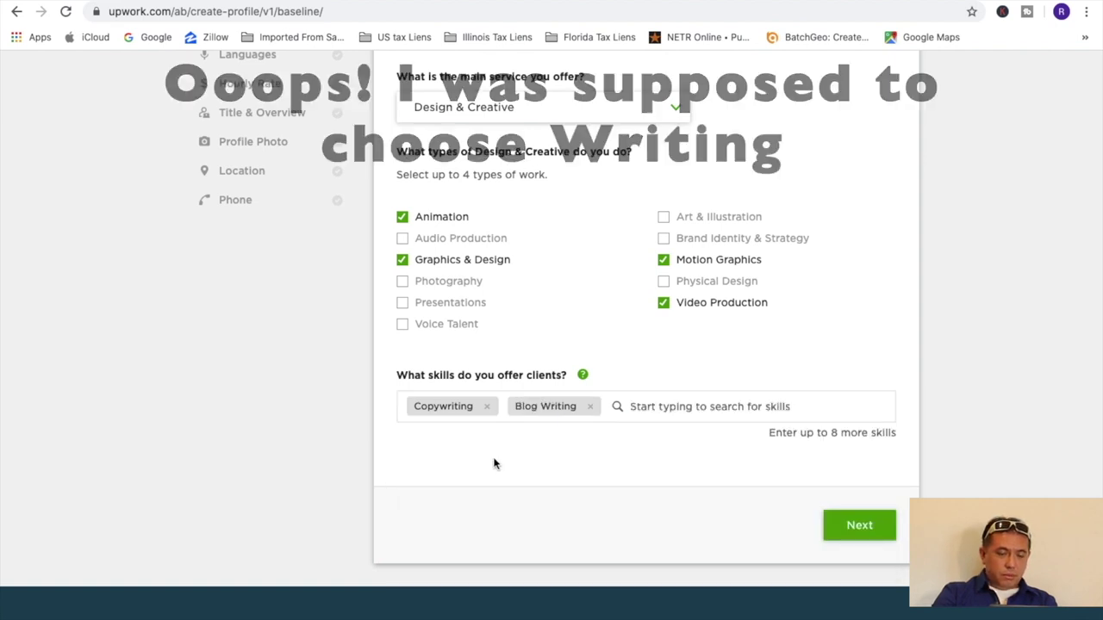
# Add Book Writing and Book Editing as skills
pyautogui.click(635, 408)
pyautogui.write('boo')
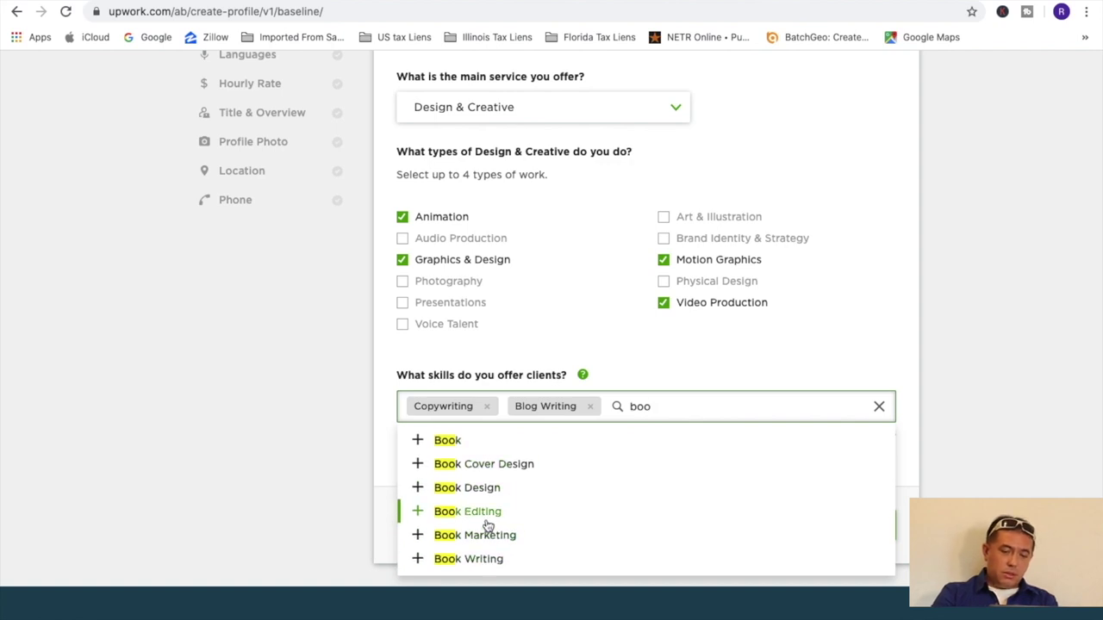
pyautogui.click(483, 559)
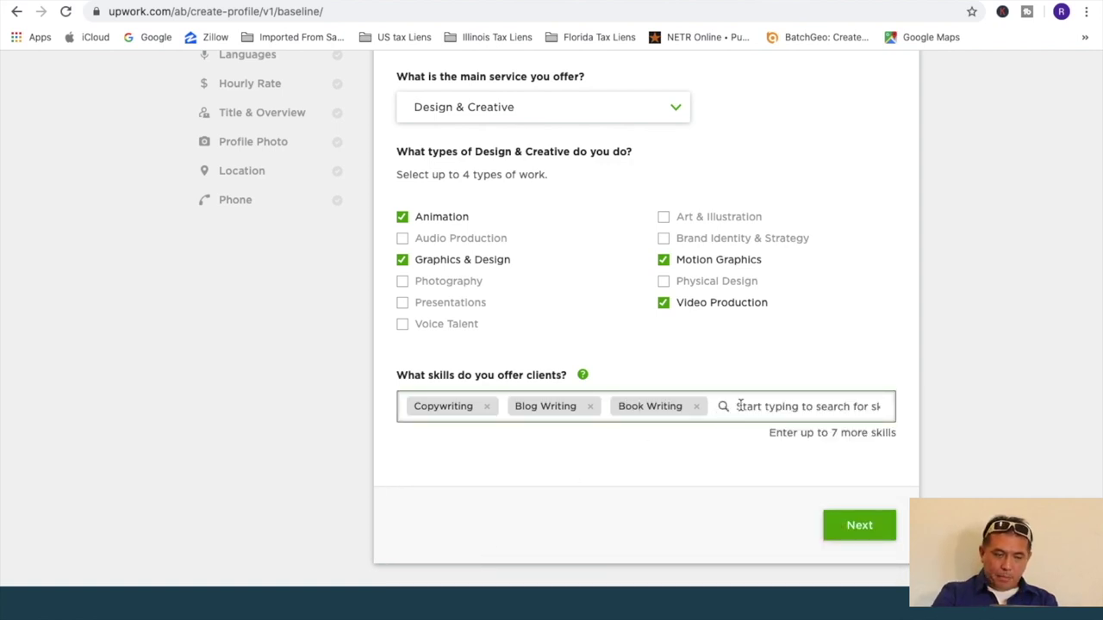
pyautogui.write('boo')
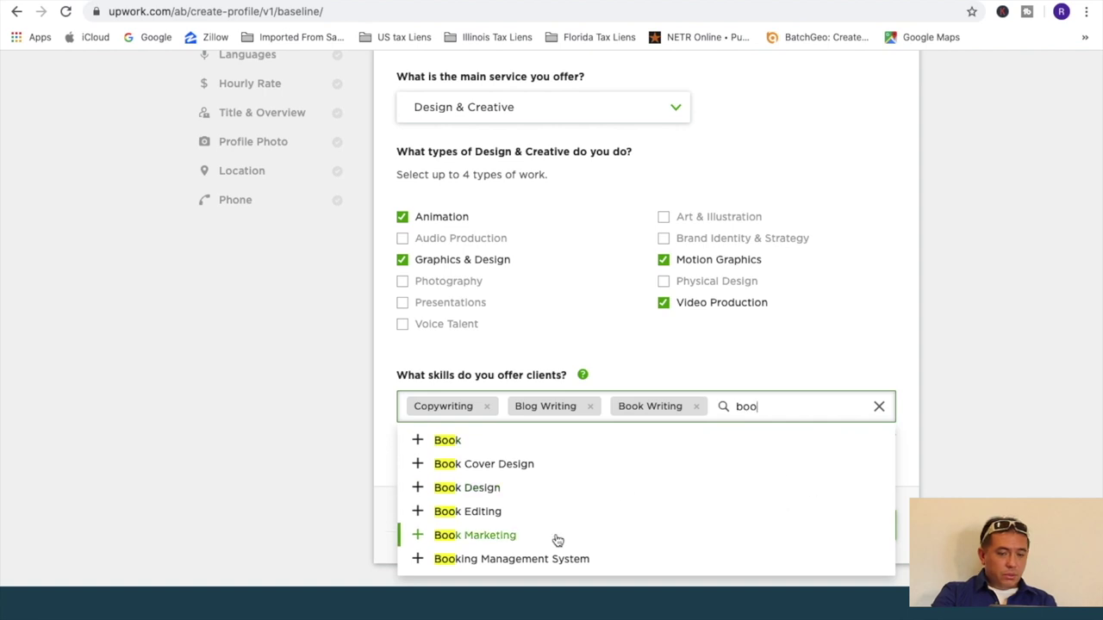
pyautogui.click(494, 512)
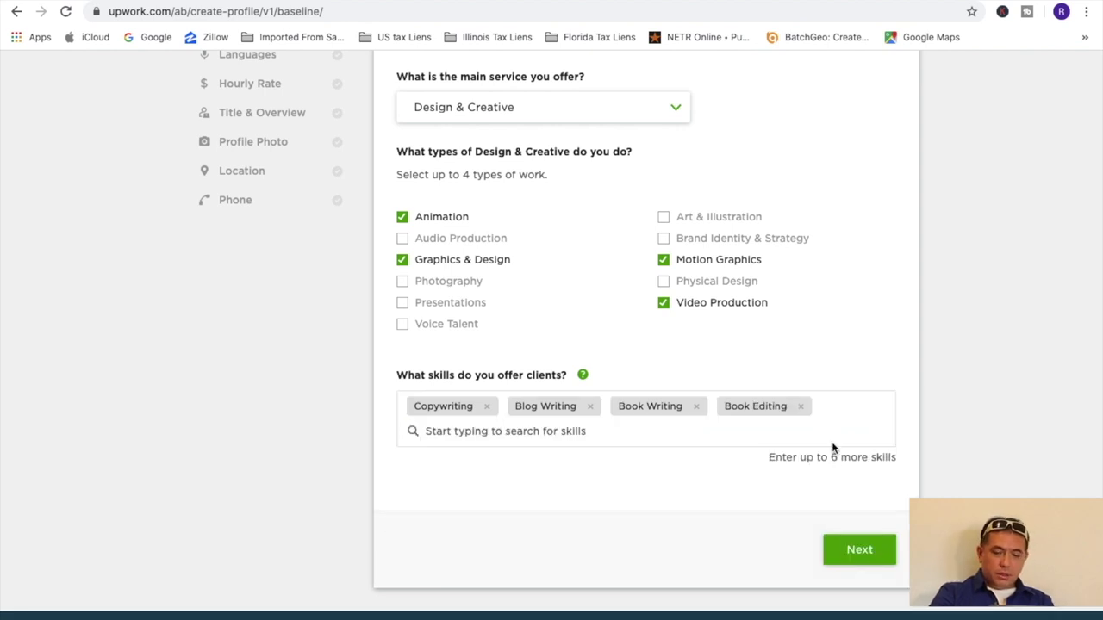
# Add Logo Animation as a skill and proceed to the Expertise level step
pyautogui.click(597, 435)
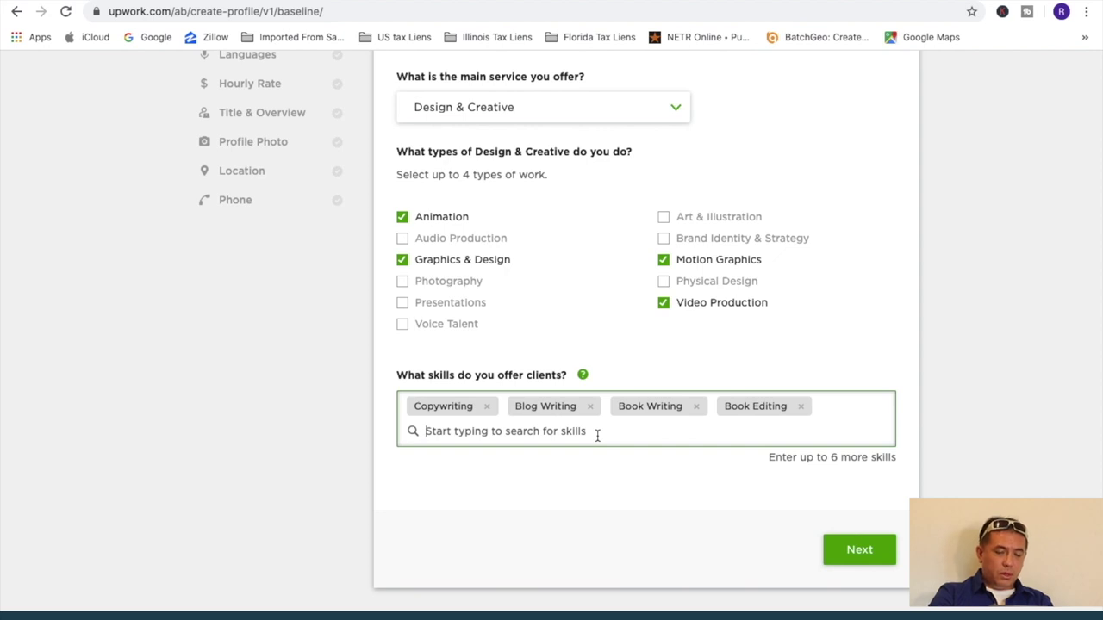
pyautogui.write('anima')
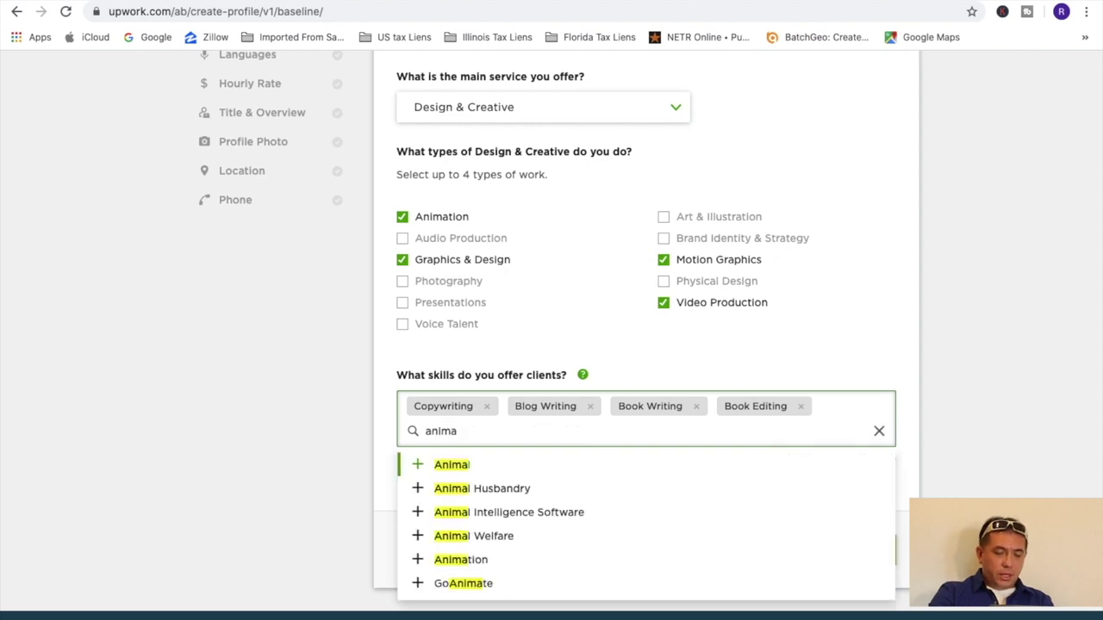
pyautogui.scroll(-3, 532, 509)
pyautogui.scroll(-3, 531, 509)
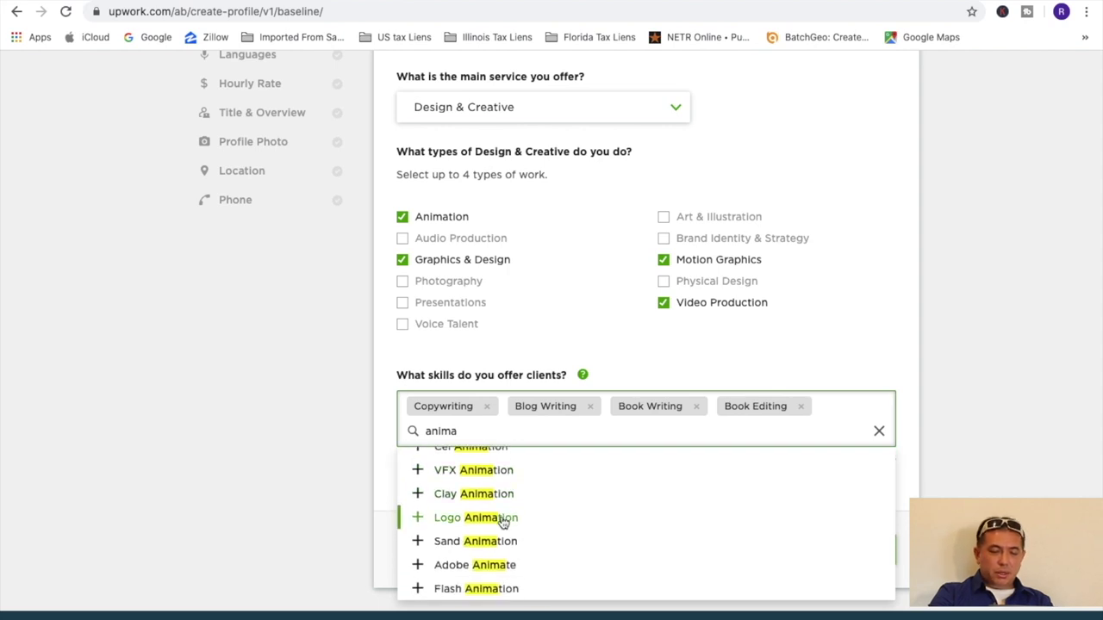
pyautogui.click(503, 517)
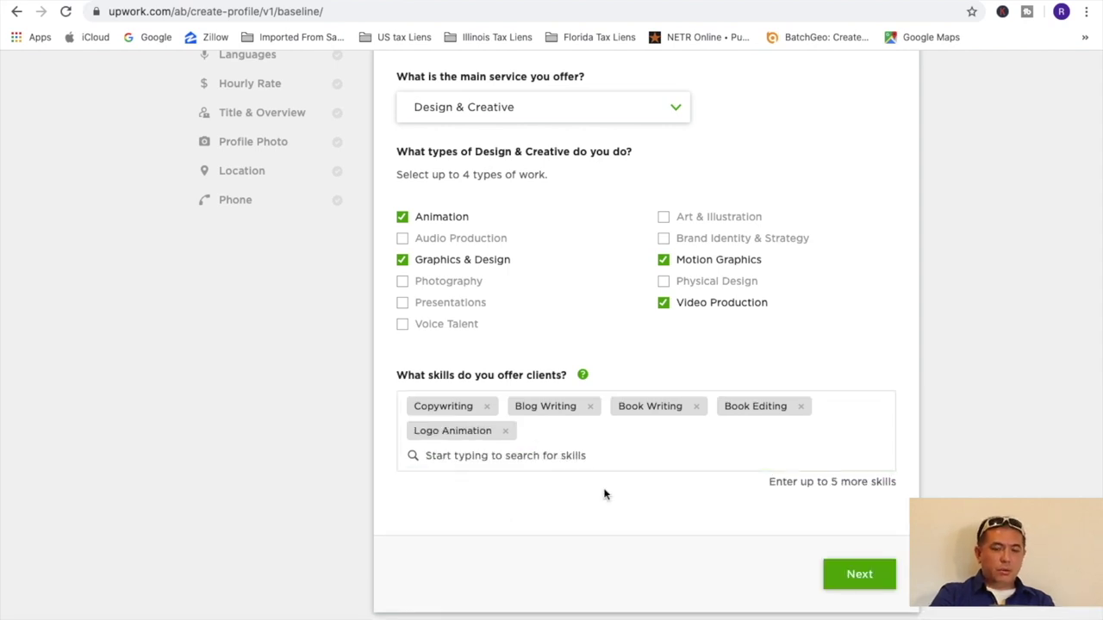
pyautogui.click(850, 574)
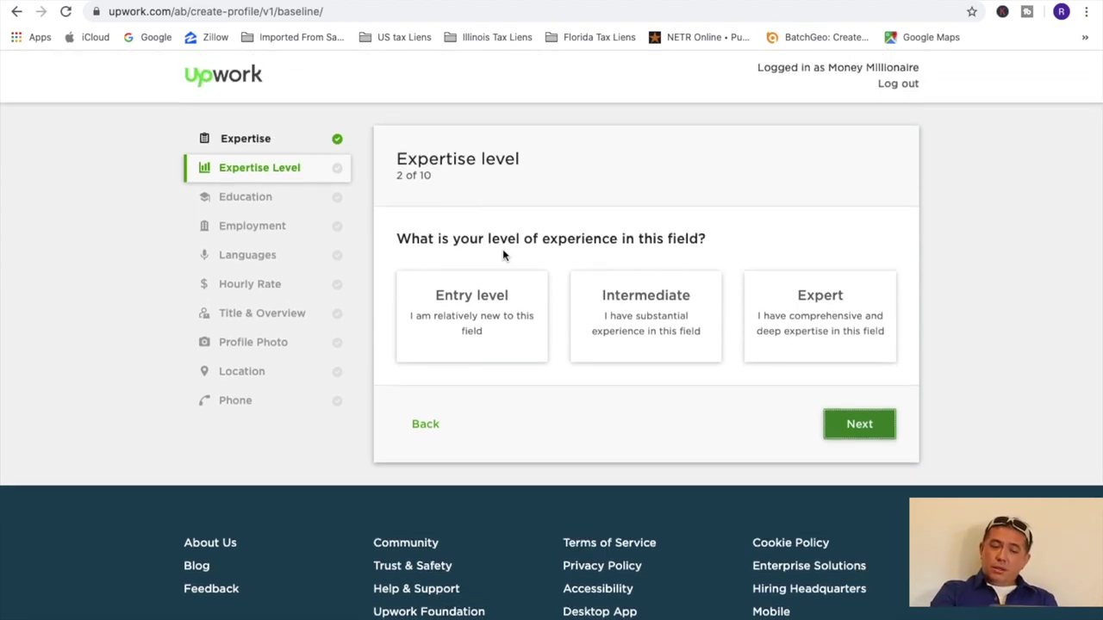
# Set the experience level to Intermediate and move on to Education
pyautogui.click(653, 336)
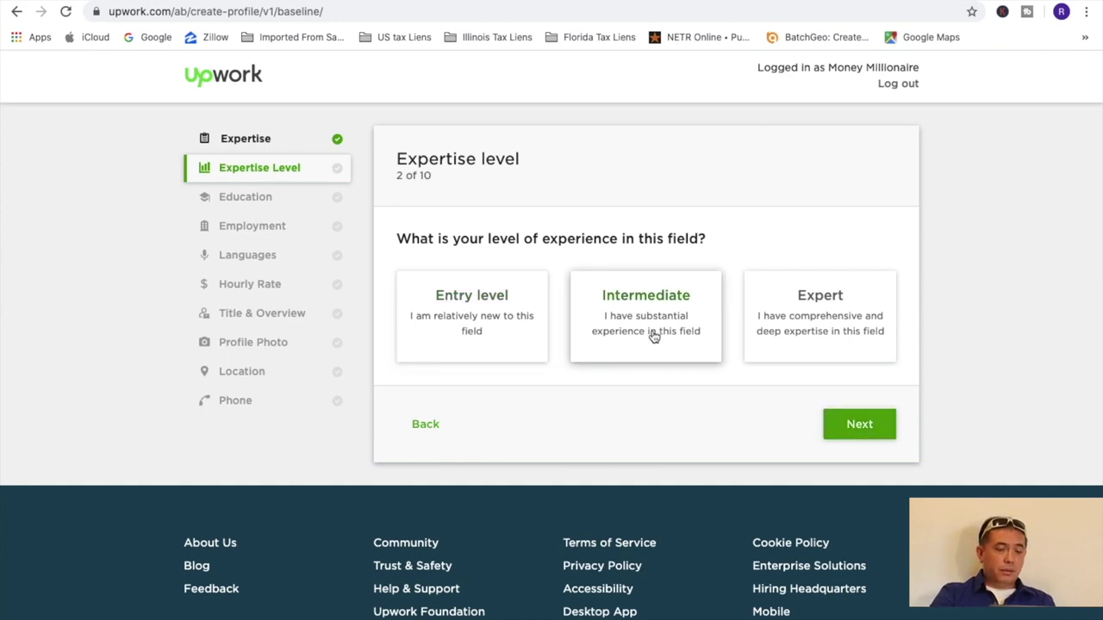
pyautogui.click(843, 425)
pyautogui.scroll(-2, 844, 429)
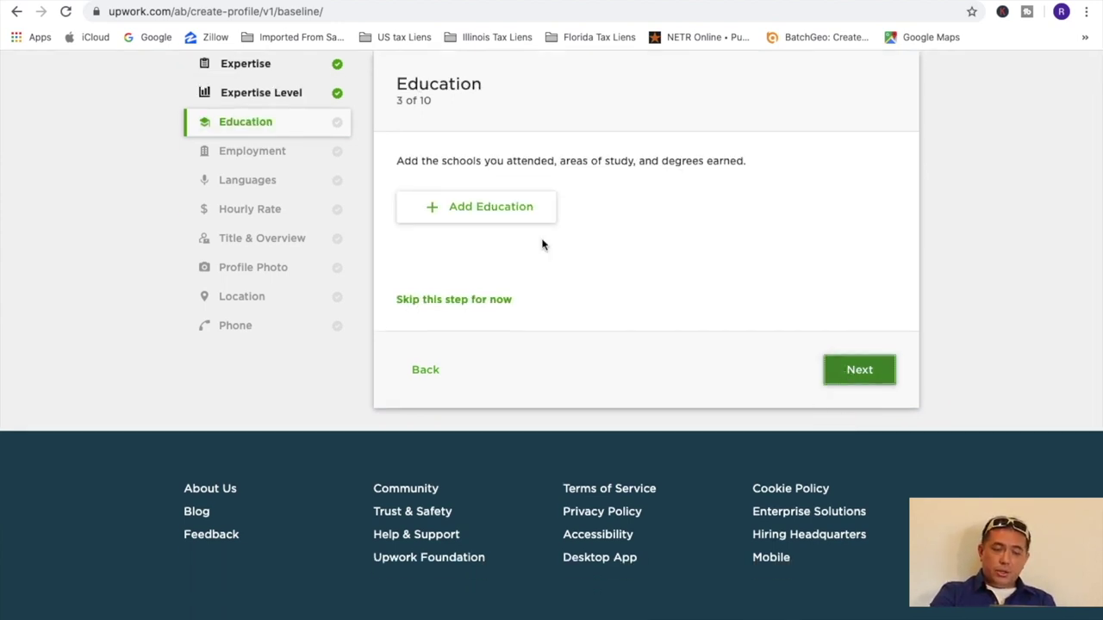
# Add and save an education entry: University of Hawai'i at Manoa, Technical writing
pyautogui.click(472, 213)
pyautogui.click(423, 200)
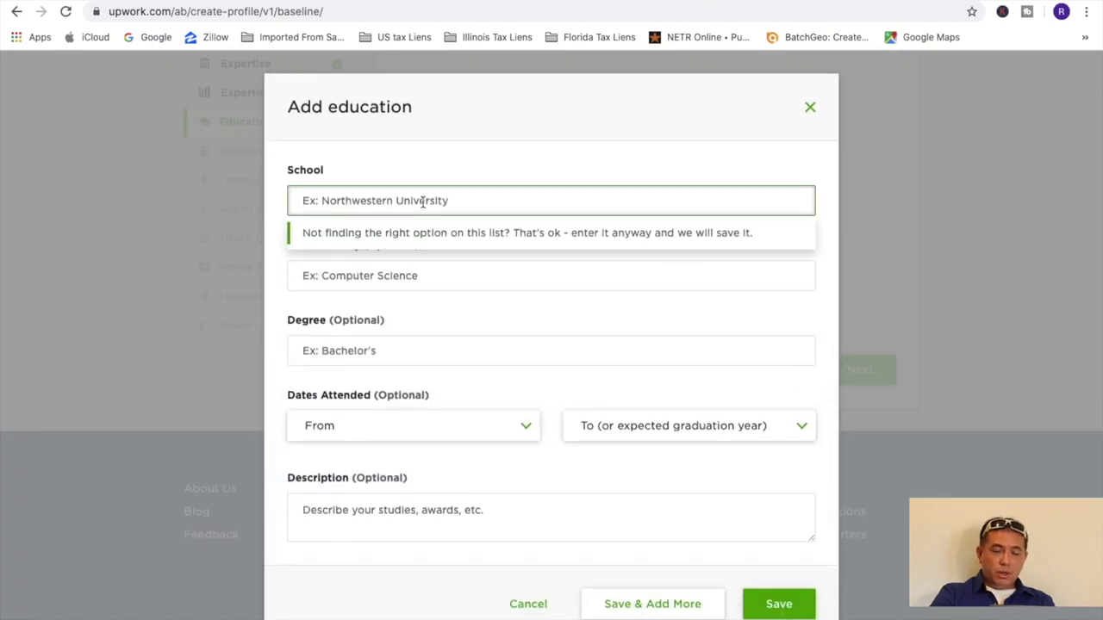
pyautogui.write('Univ')
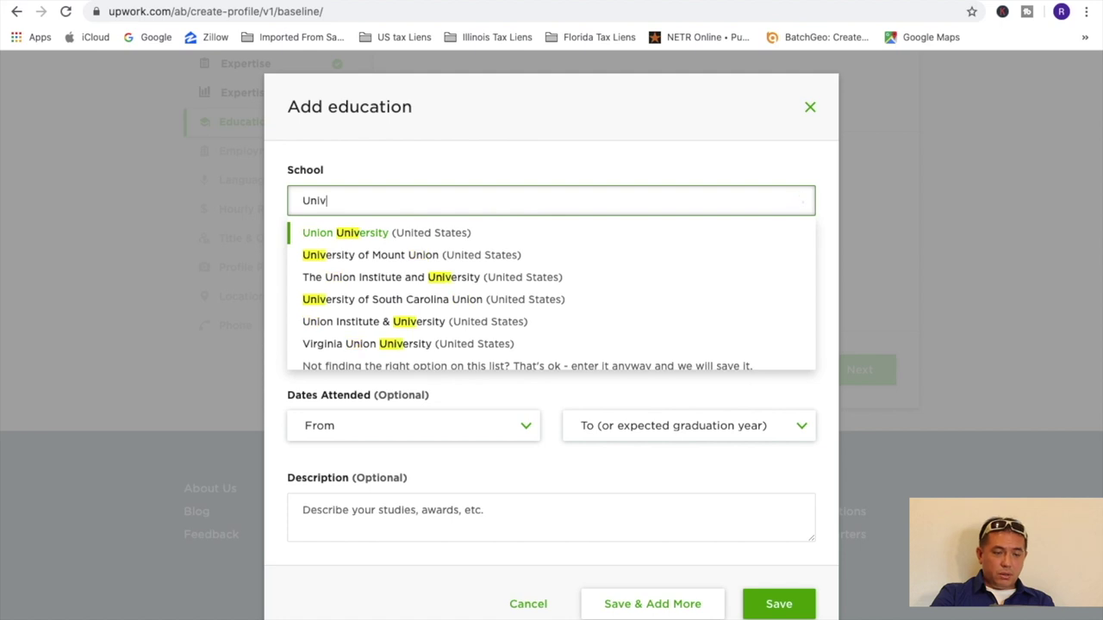
pyautogui.write('ersity')
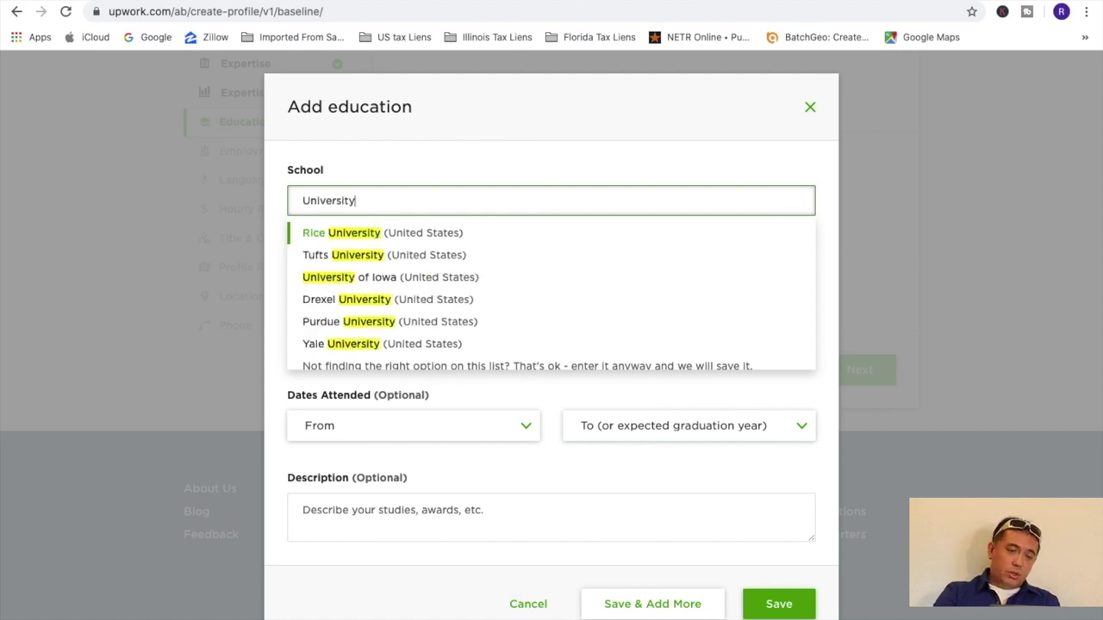
pyautogui.write(' of haw')
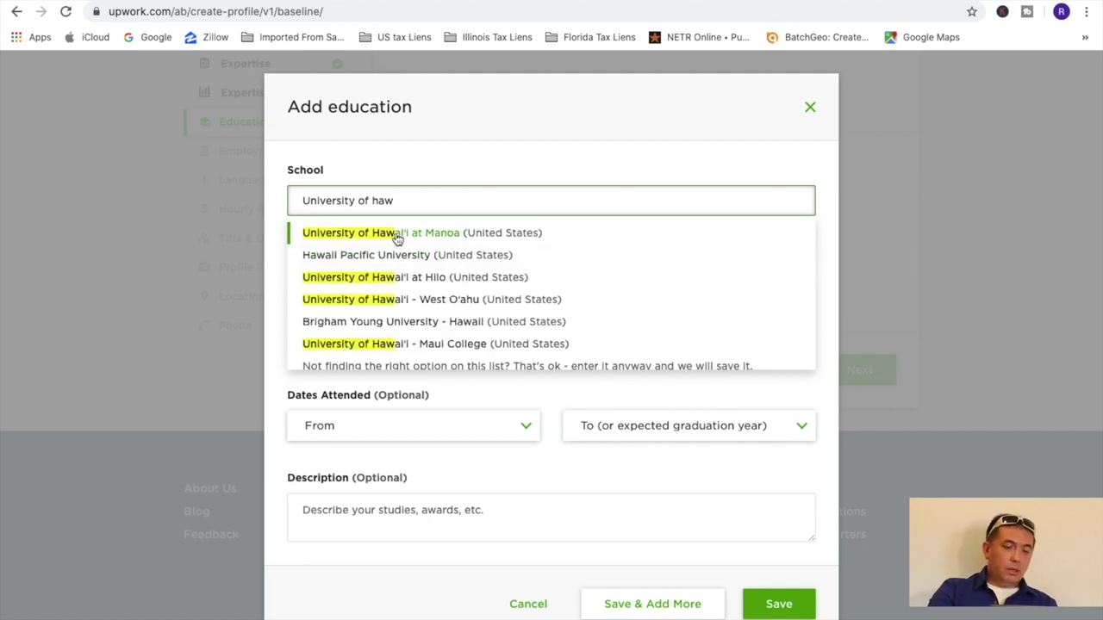
pyautogui.click(397, 234)
pyautogui.click(399, 275)
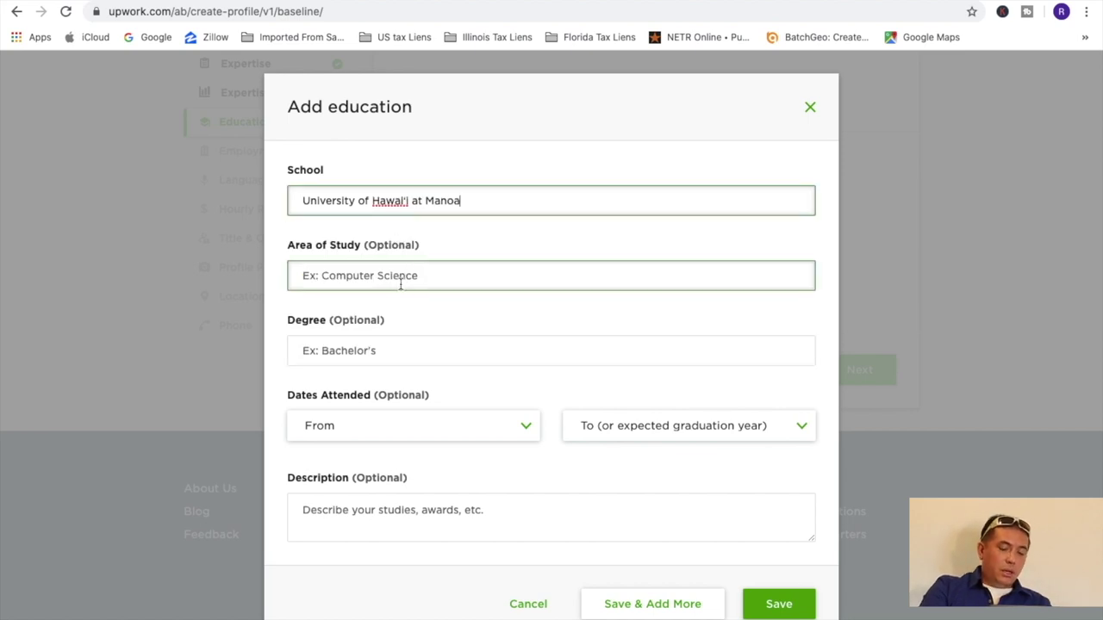
pyautogui.write('w')
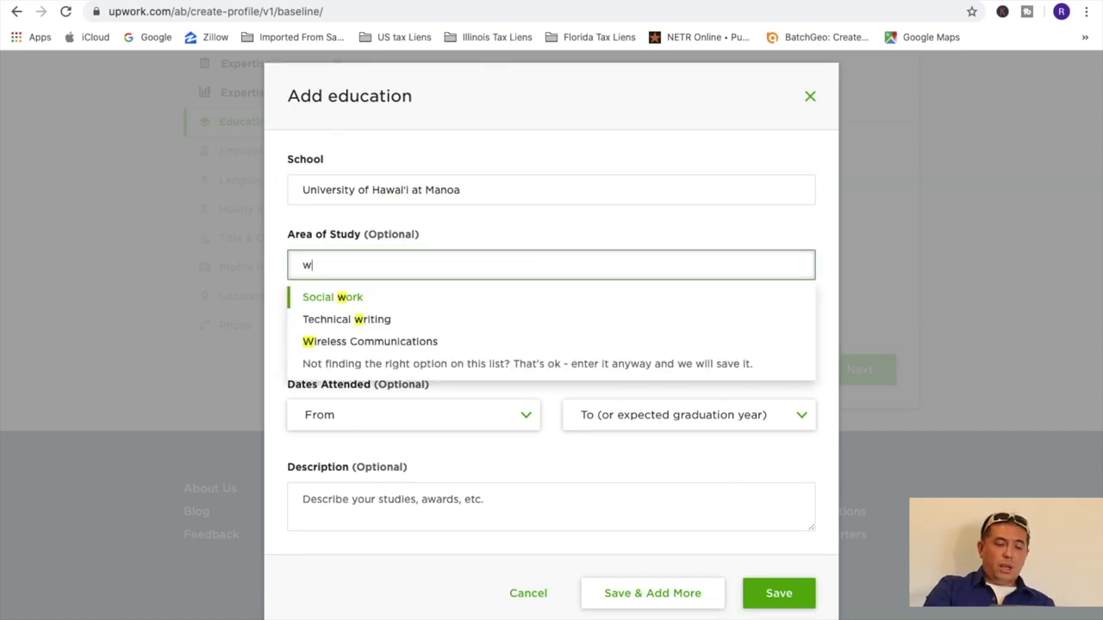
pyautogui.write('ri')
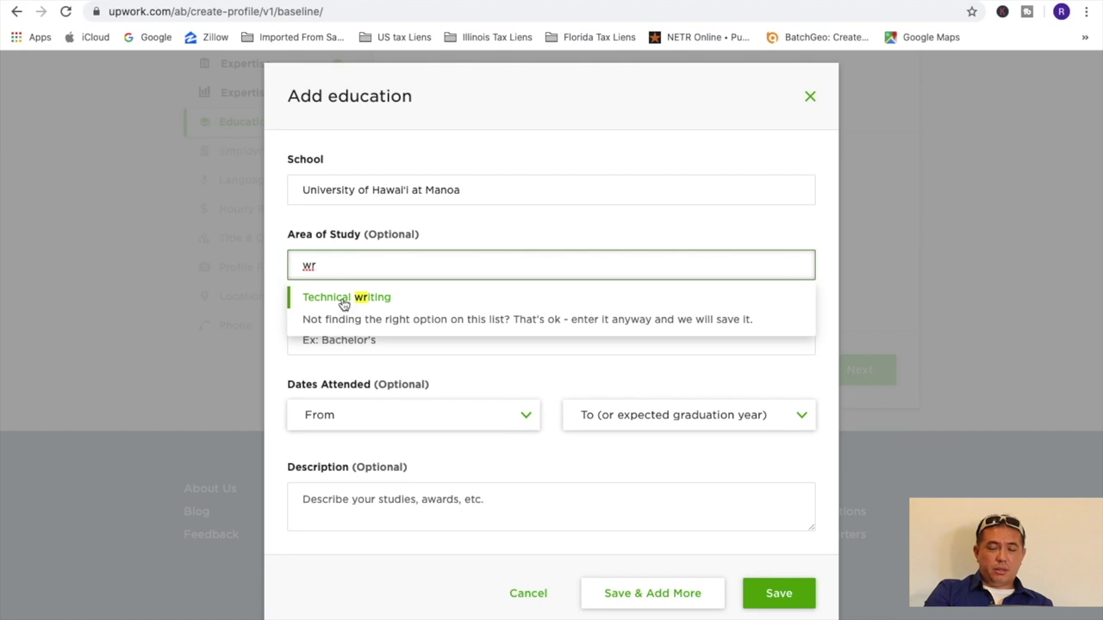
pyautogui.click(343, 302)
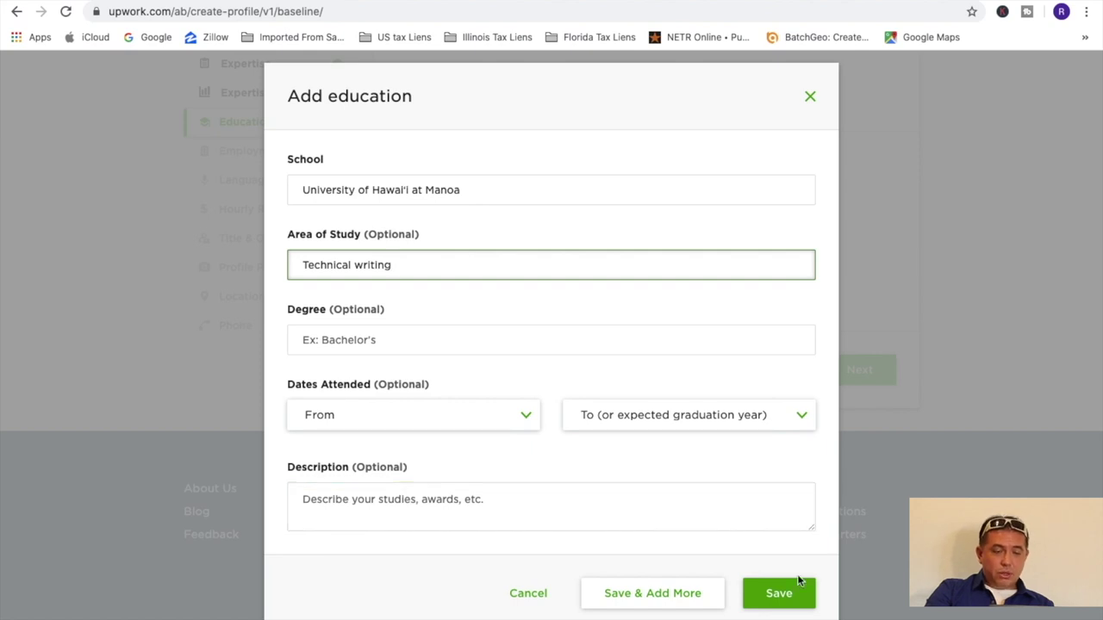
pyautogui.click(792, 601)
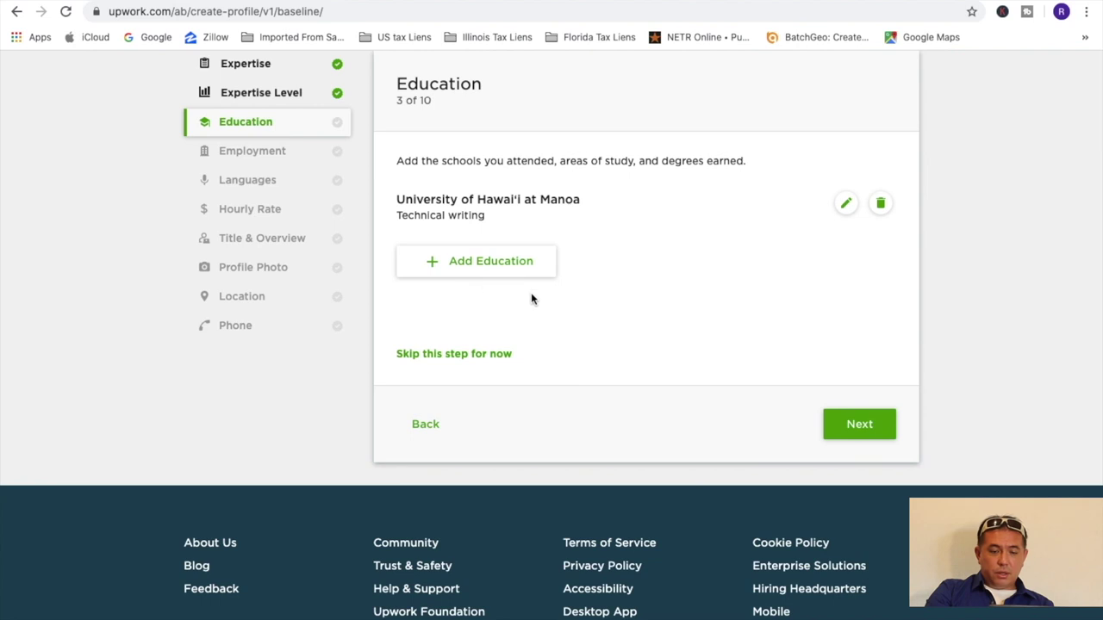
pyautogui.click(859, 424)
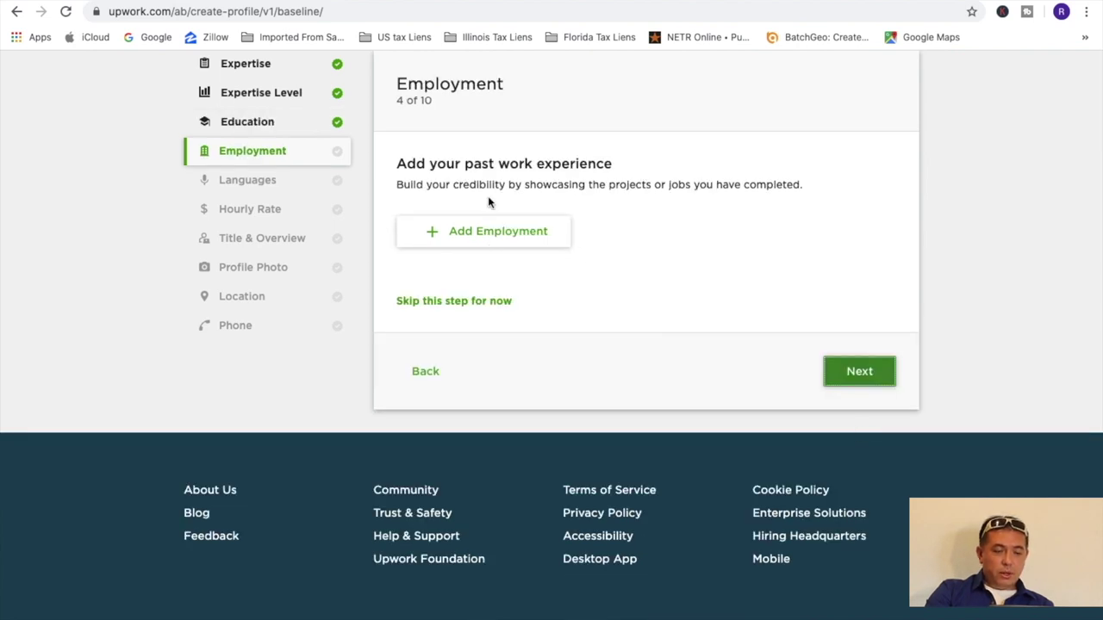
# Start a job entry at University of Hawaii in Honolulu, title Professor, role Lead
pyautogui.click(478, 235)
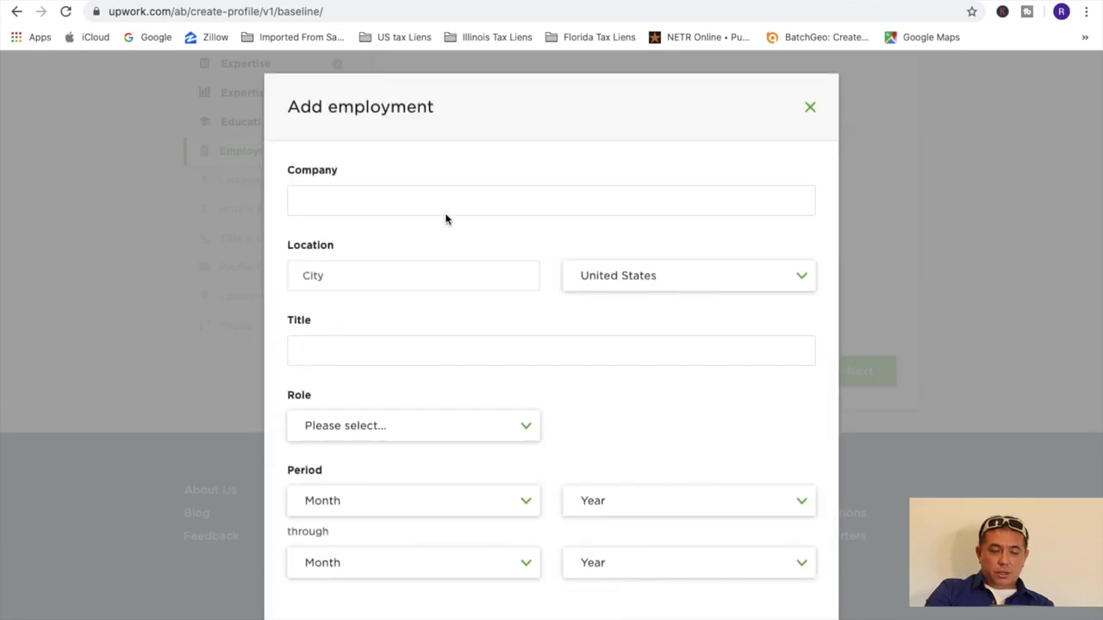
pyautogui.click(438, 199)
pyautogui.write('Univers')
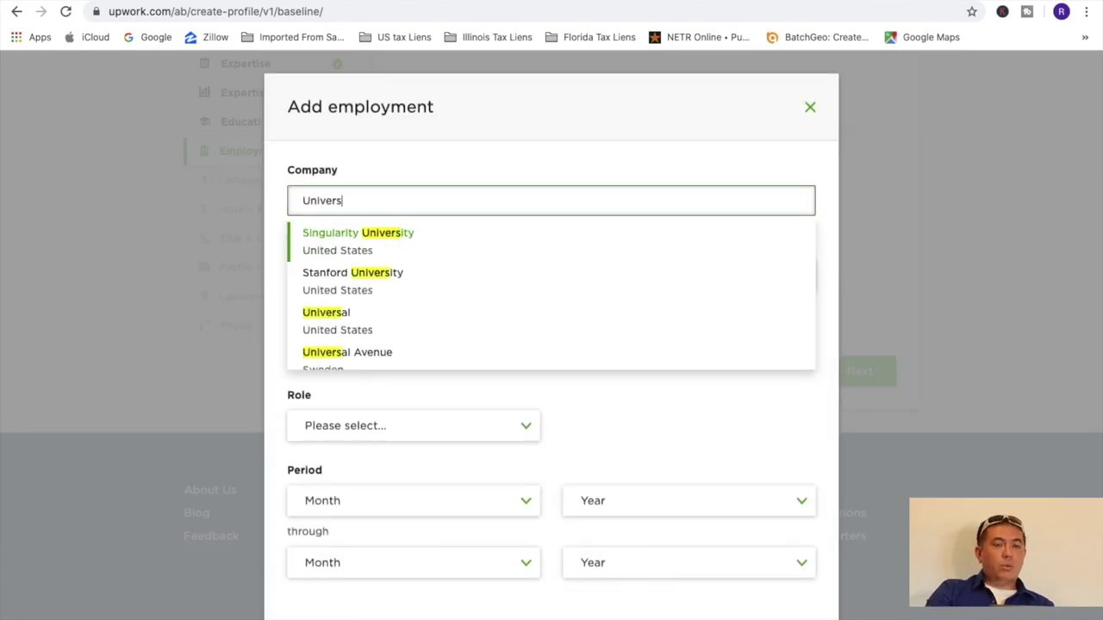
pyautogui.write('ity of Hawaii')
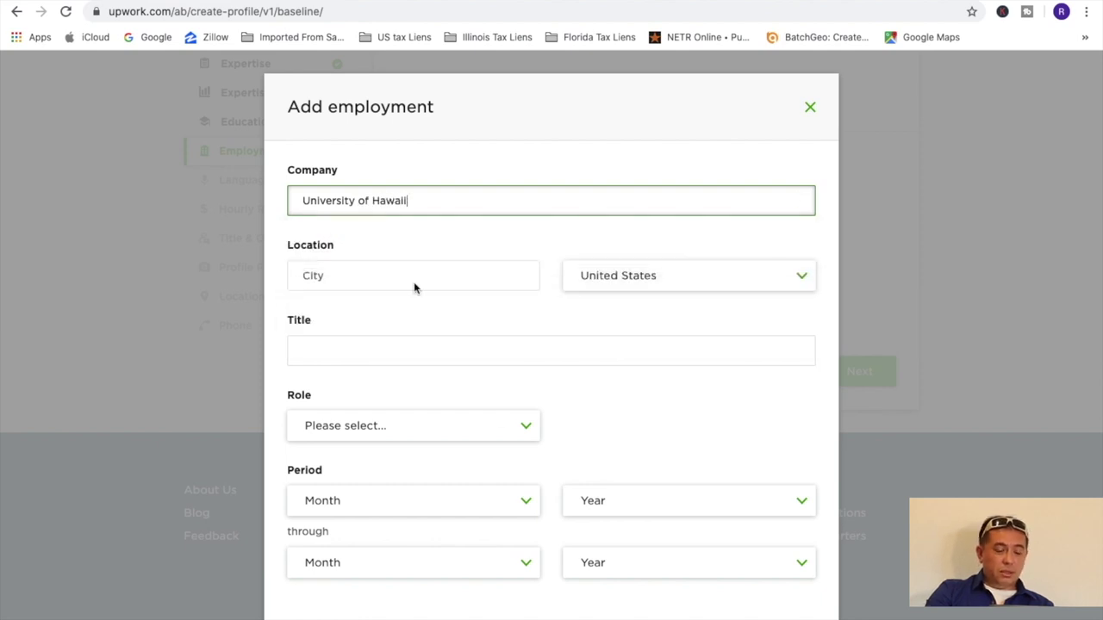
pyautogui.click(398, 274)
pyautogui.write('Honoluul')
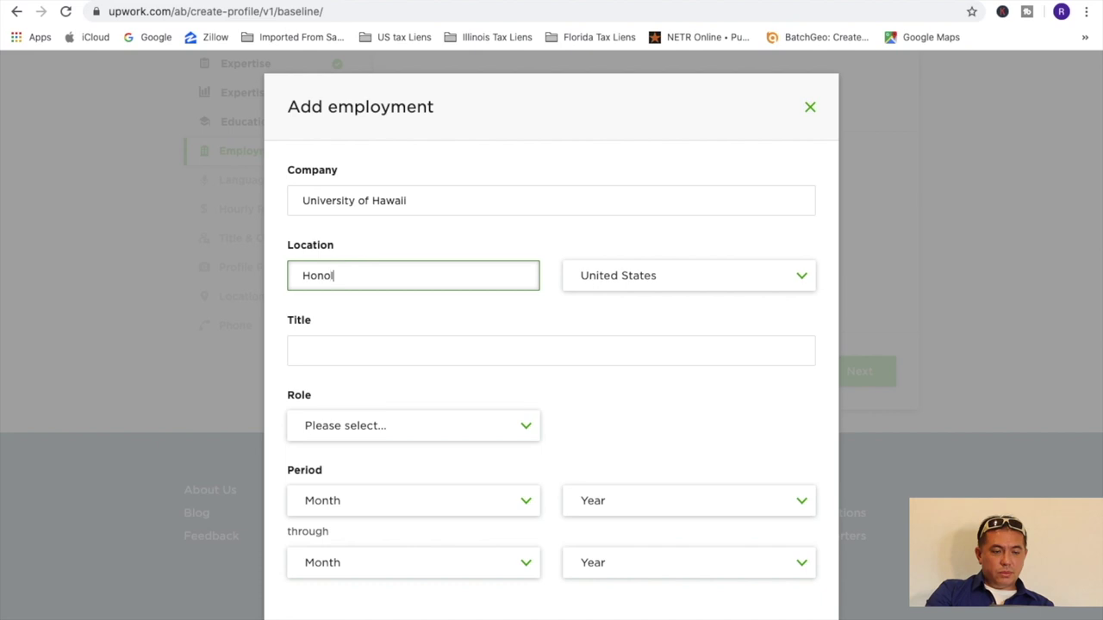
pyautogui.press('BackSpace')
pyautogui.press('BackSpace')
pyautogui.click(370, 354)
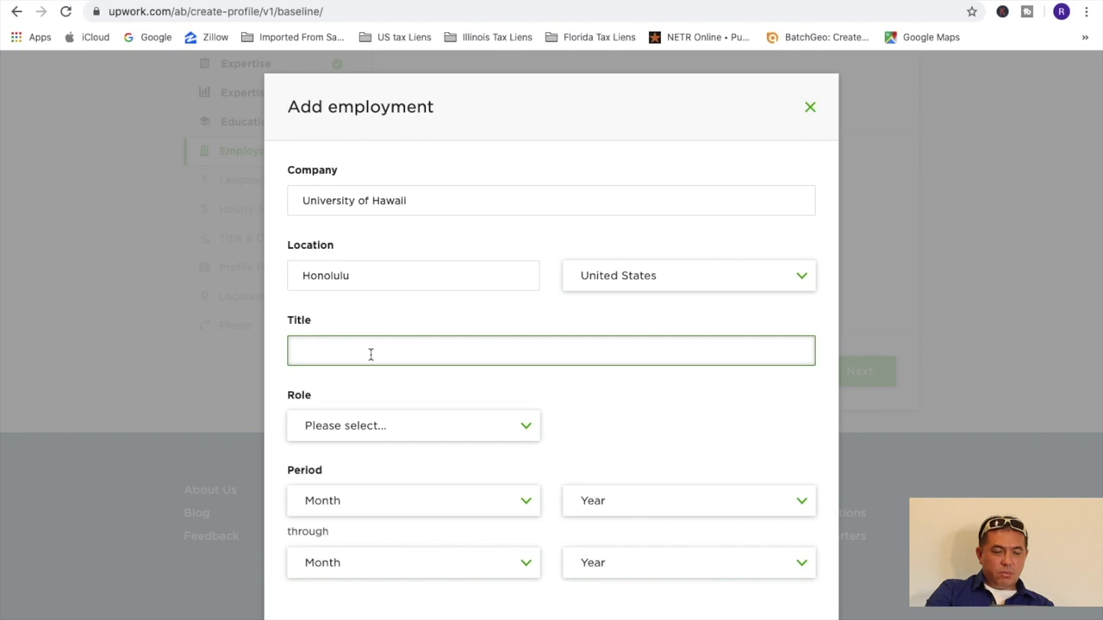
pyautogui.write('P')
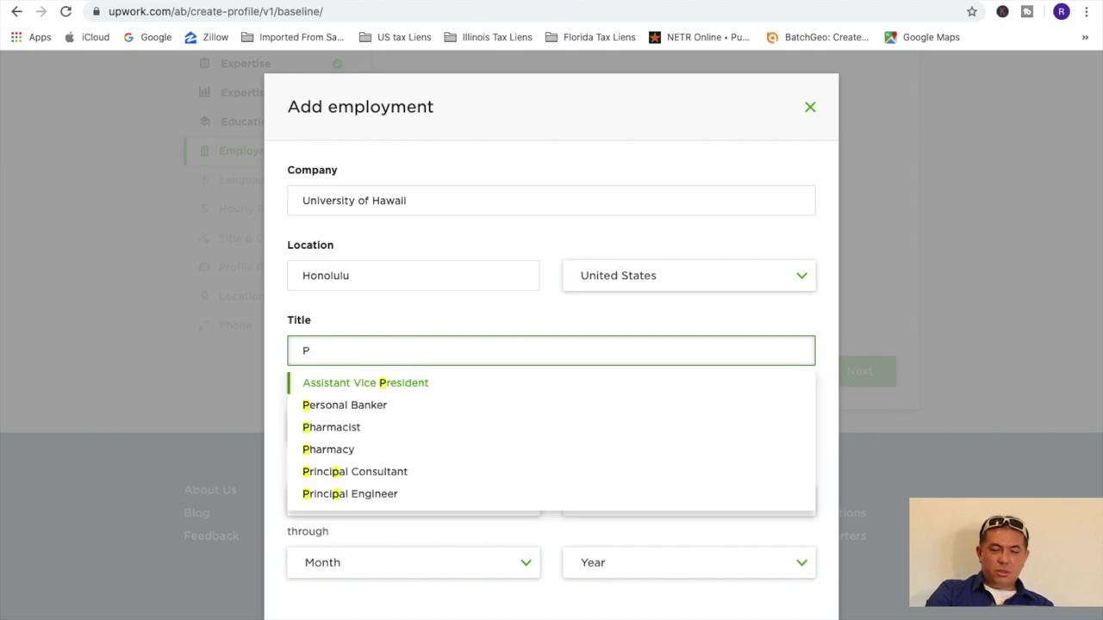
pyautogui.write('rofessor')
pyautogui.click(367, 426)
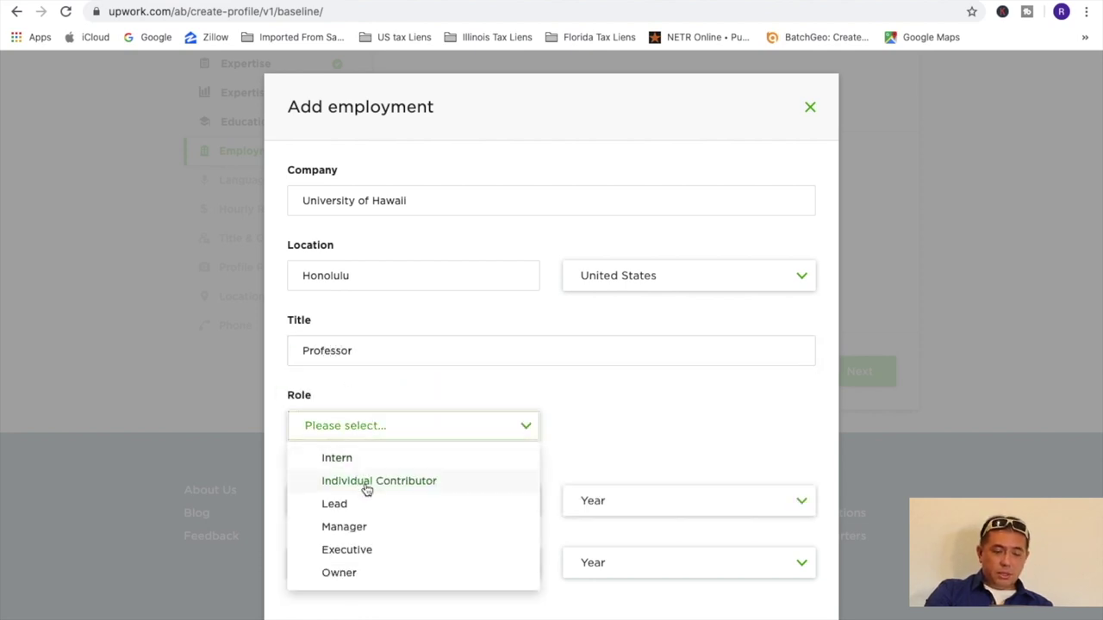
pyautogui.click(336, 506)
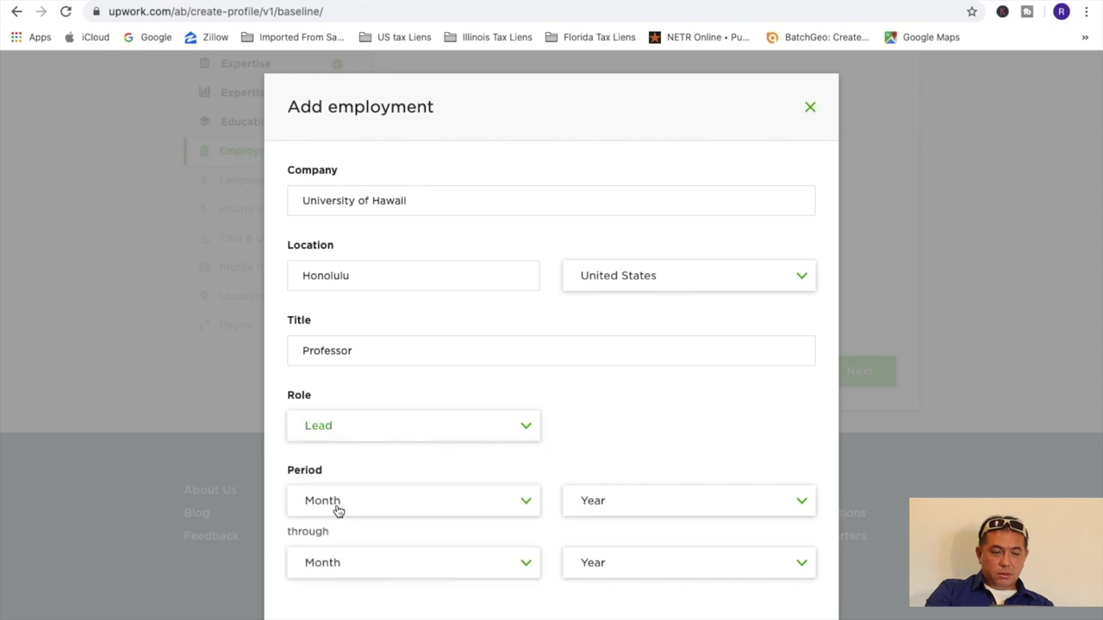
# Set the job period from January 2016 to July 2019
pyautogui.scroll(-3, 504, 500)
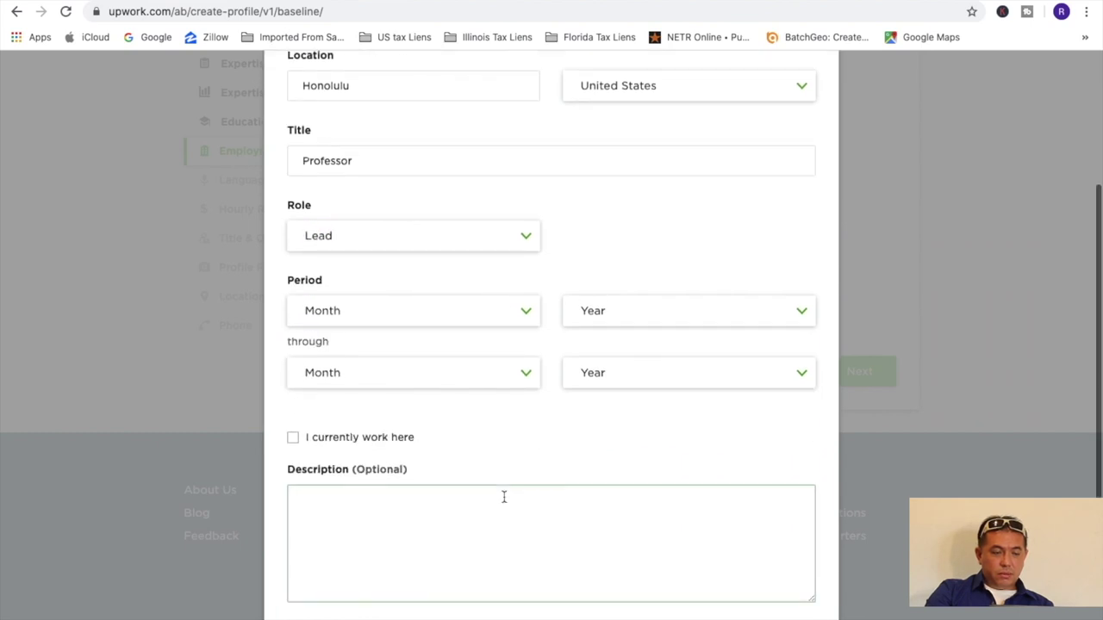
pyautogui.click(527, 318)
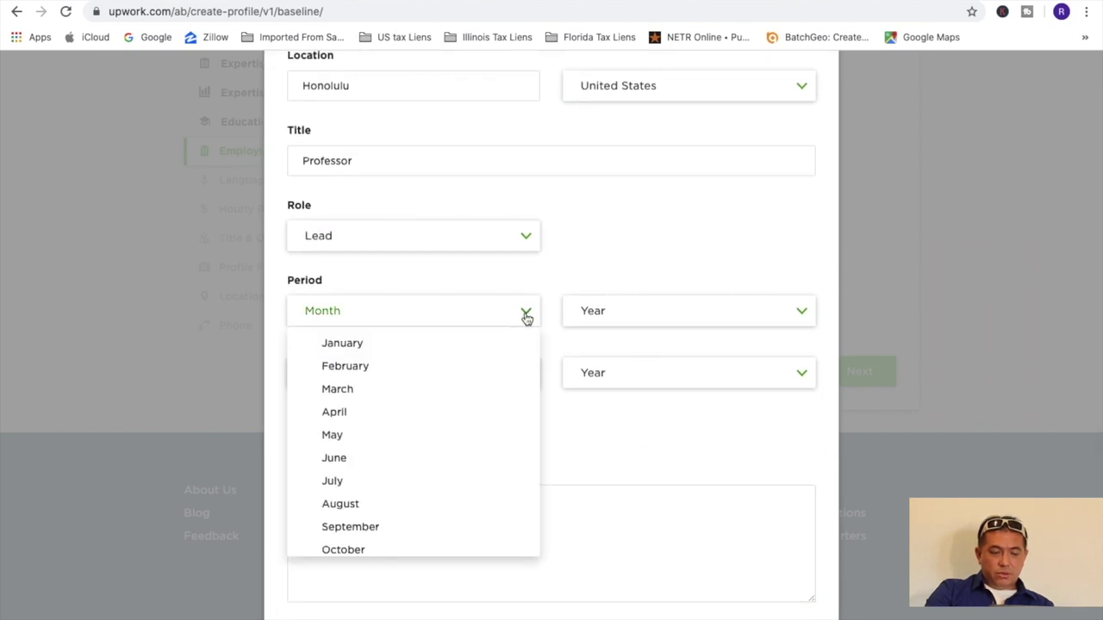
pyautogui.click(420, 345)
pyautogui.click(703, 322)
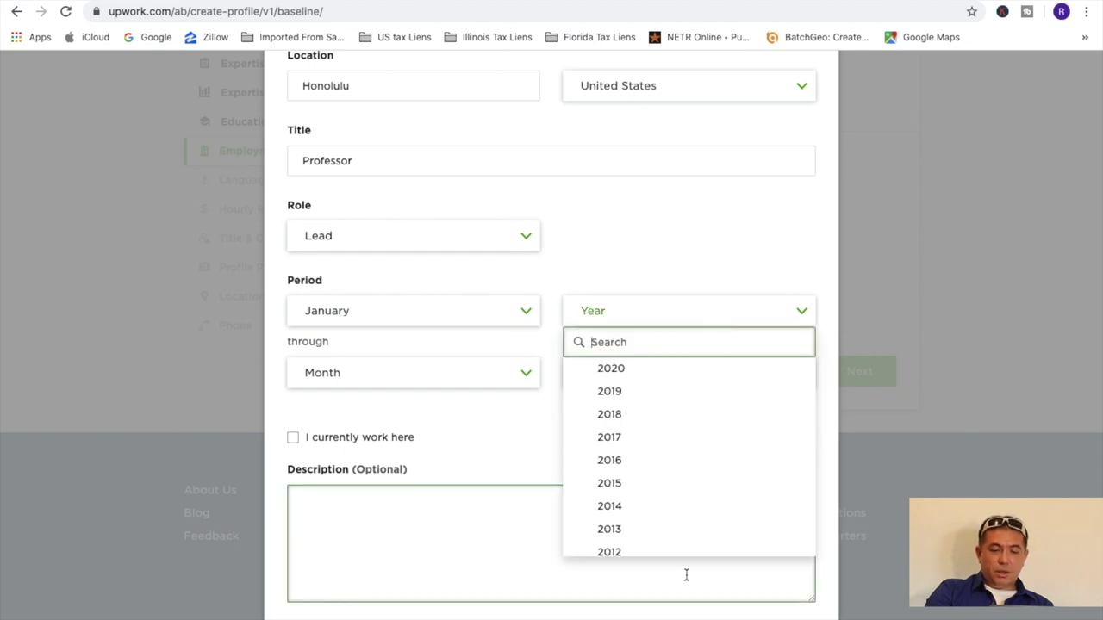
pyautogui.click(620, 469)
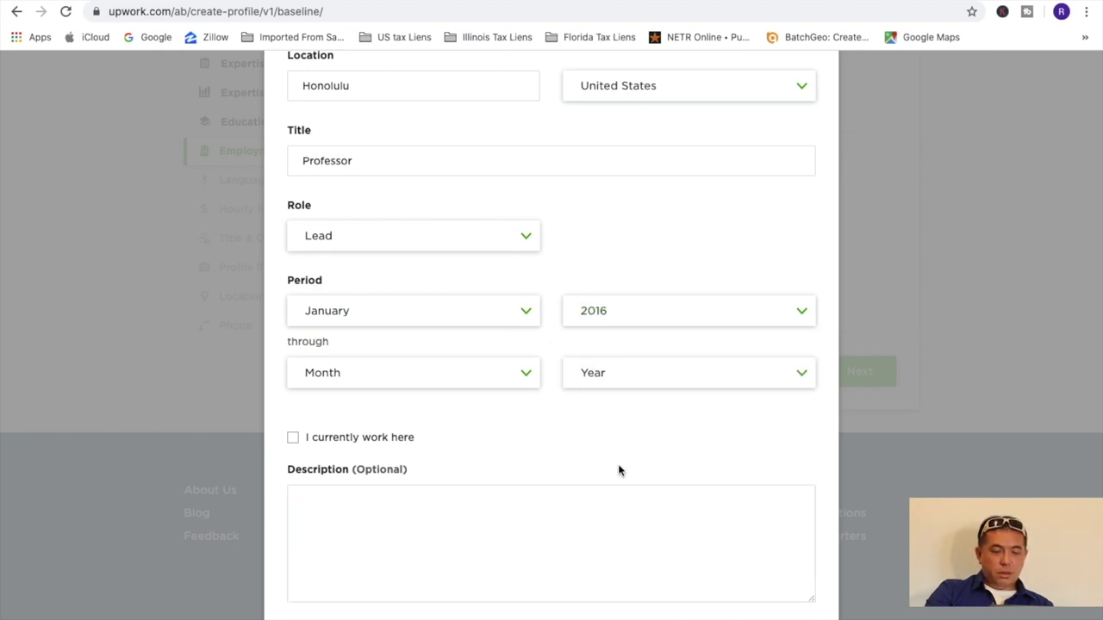
pyautogui.click(506, 382)
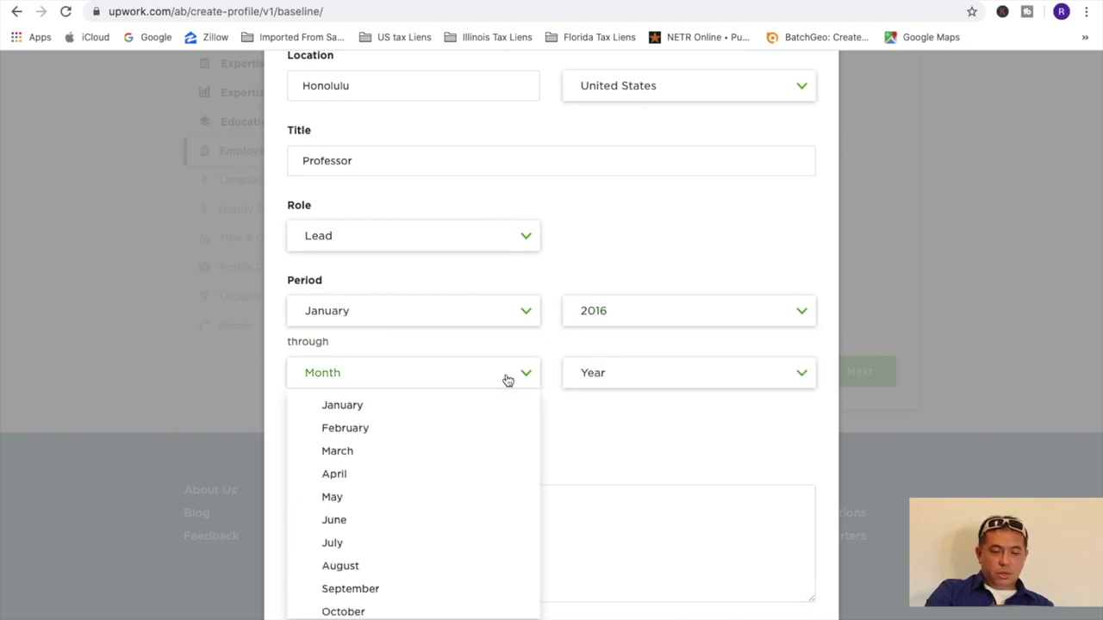
pyautogui.click(417, 544)
pyautogui.click(687, 388)
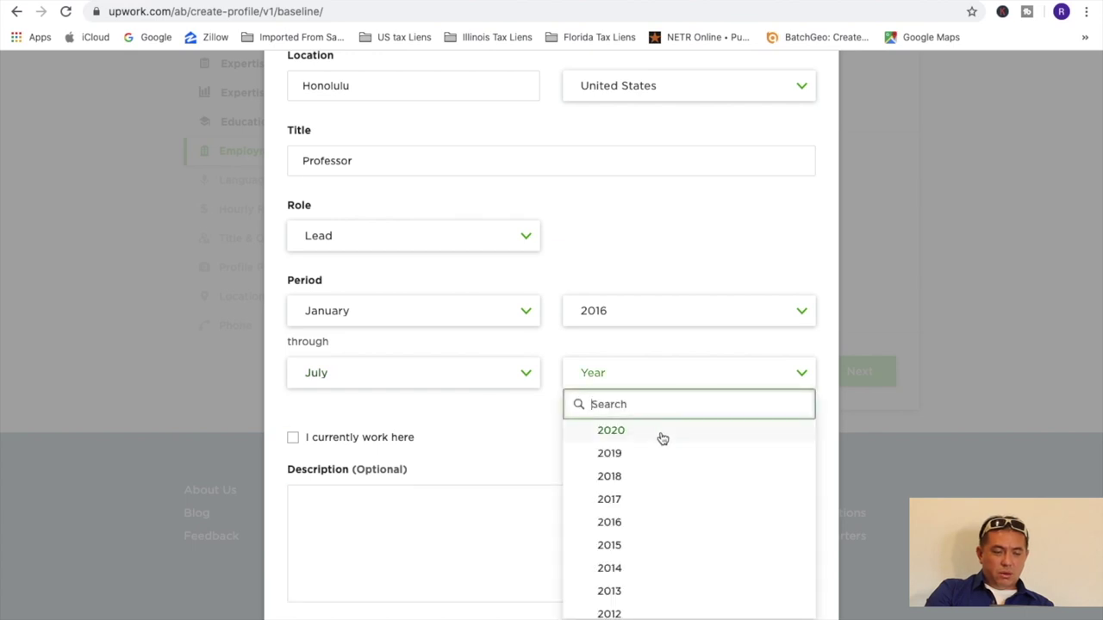
pyautogui.click(609, 453)
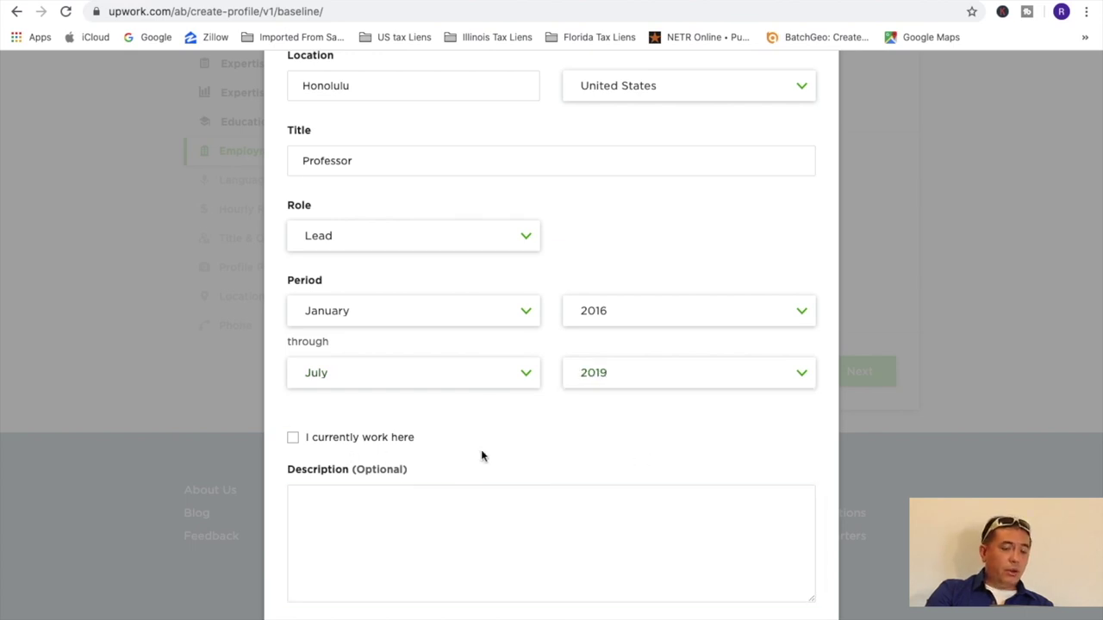
# Mark it as the current job, add a teaching description, and save the entry
pyautogui.click(450, 515)
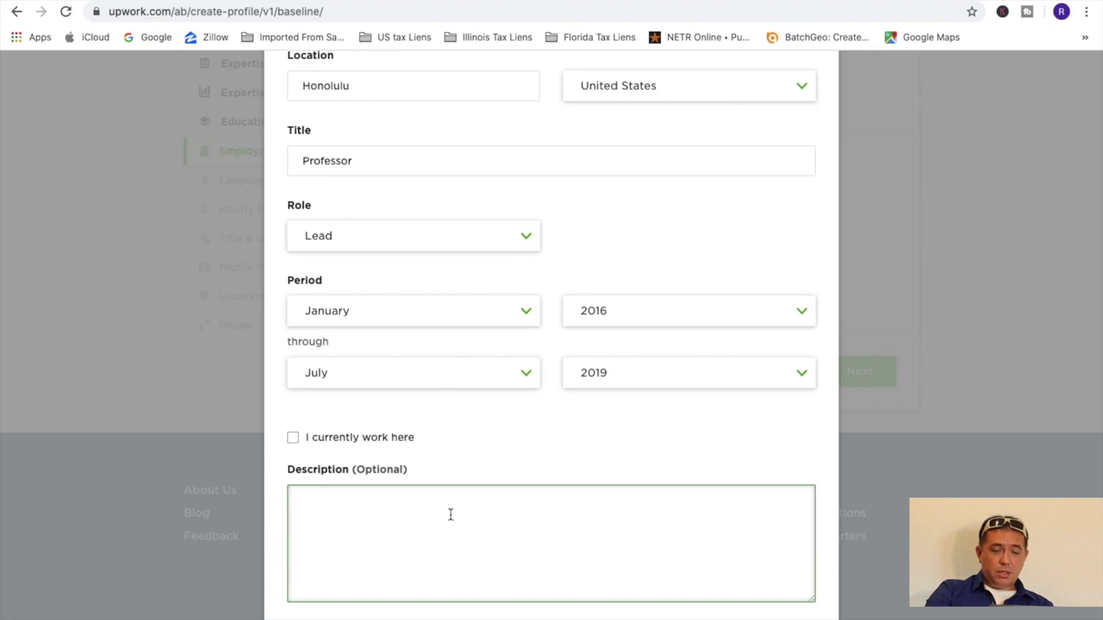
pyautogui.click(293, 437)
pyautogui.click(321, 502)
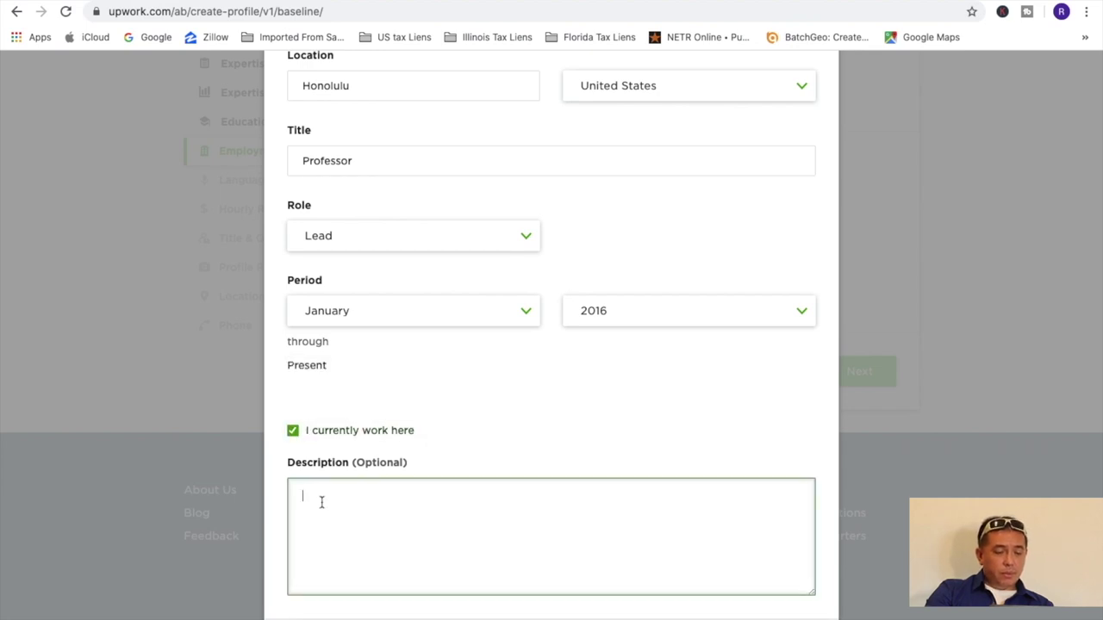
pyautogui.write('I teach h')
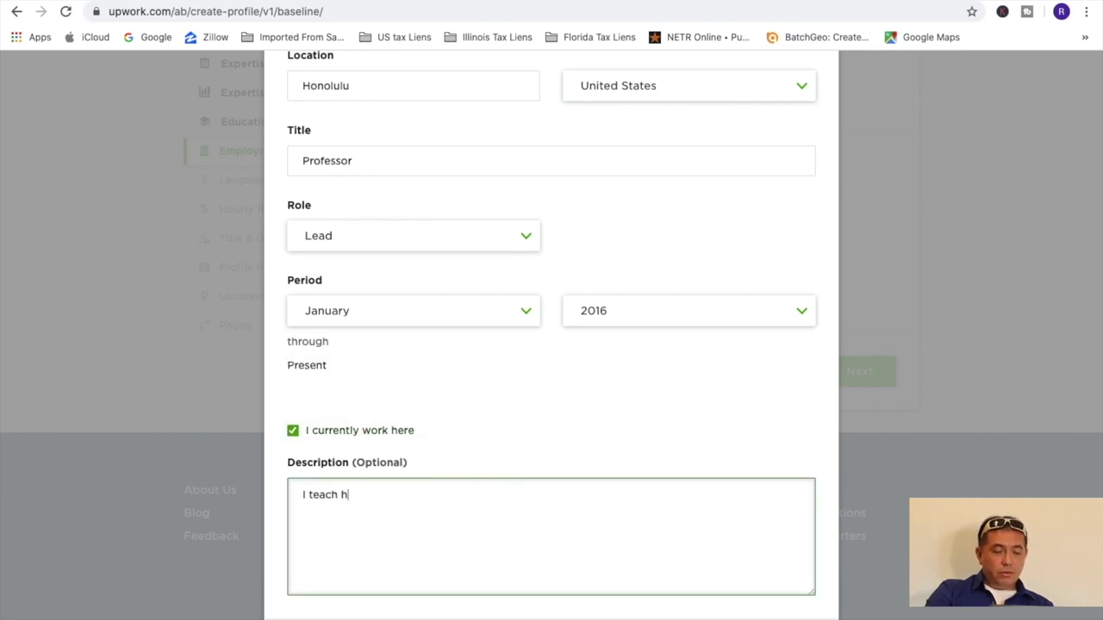
pyautogui.write('ow to write books')
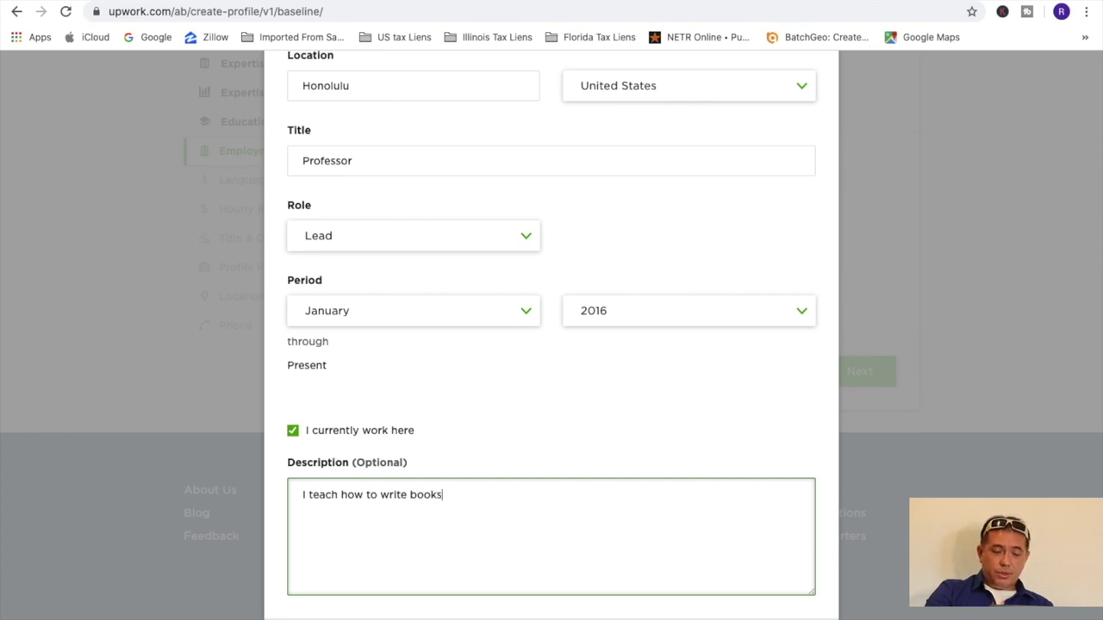
pyautogui.write(', eng')
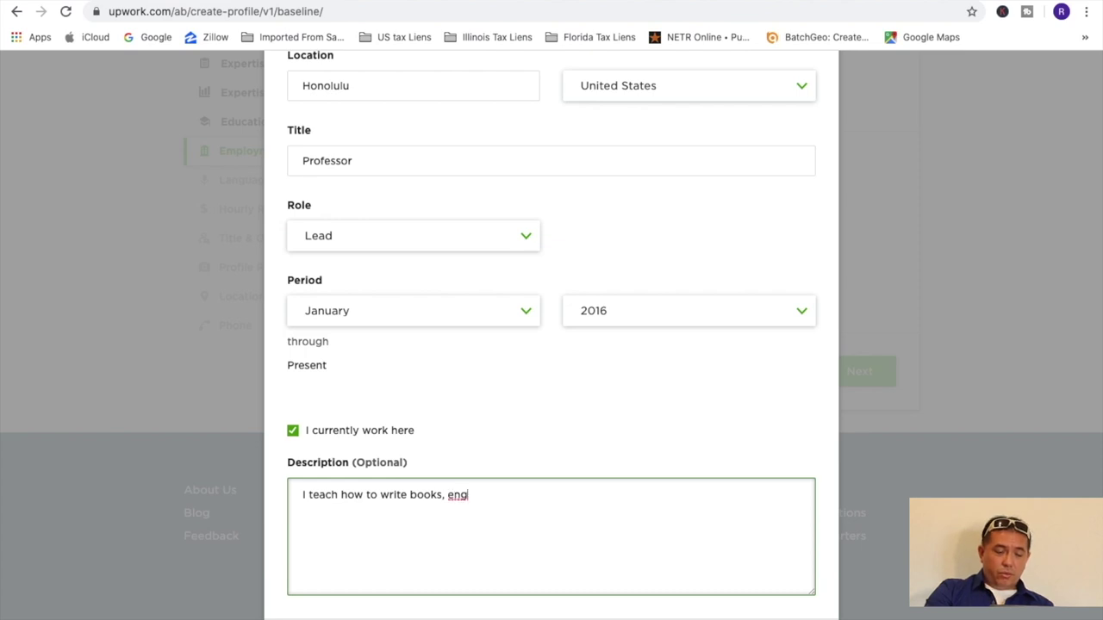
pyautogui.write('lish litera')
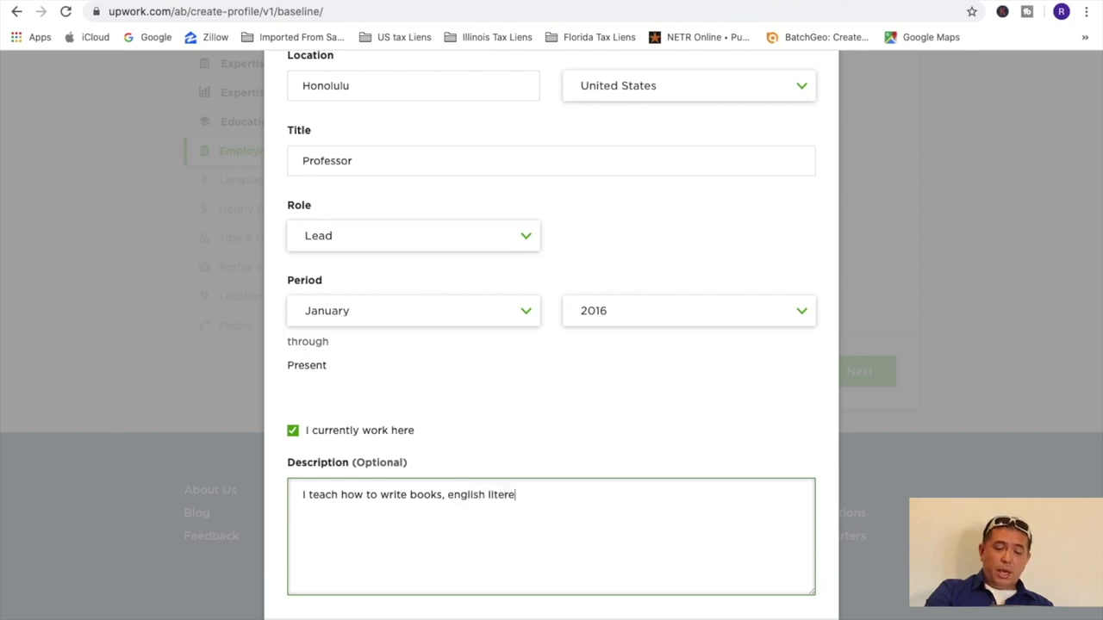
pyautogui.press('BackSpace')
pyautogui.write('ture and')
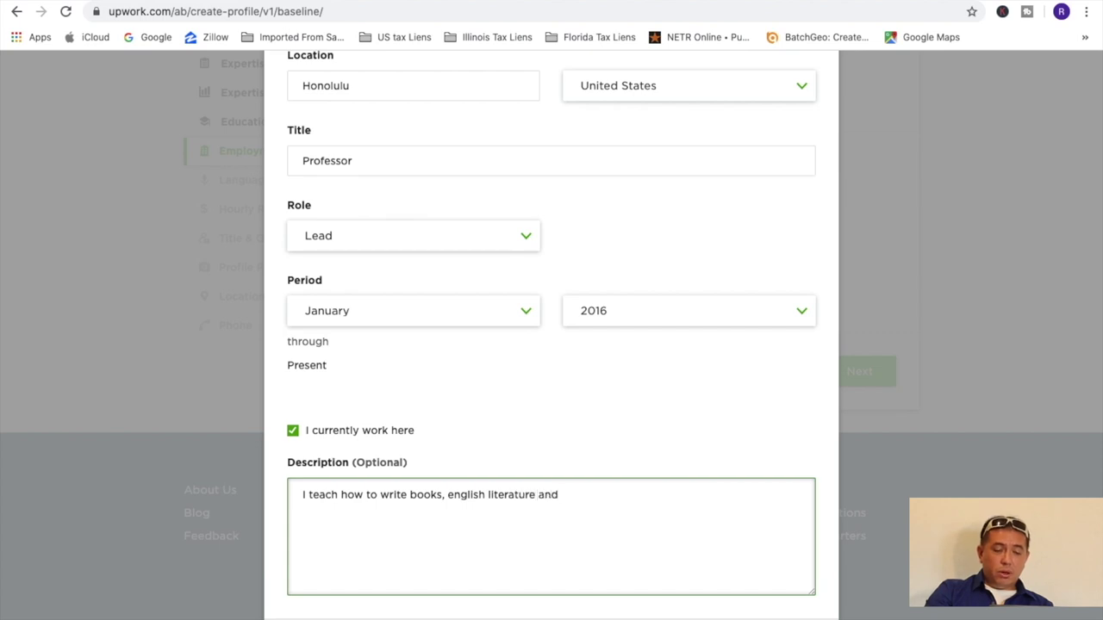
pyautogui.write(' etc.')
pyautogui.scroll(-2, 577, 453)
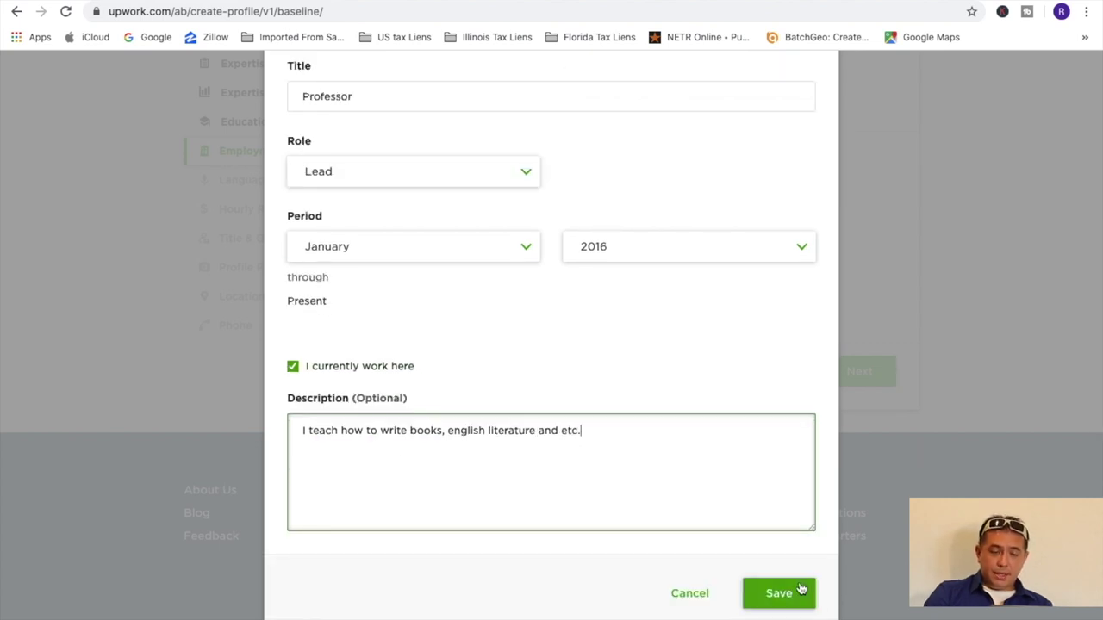
pyautogui.click(797, 593)
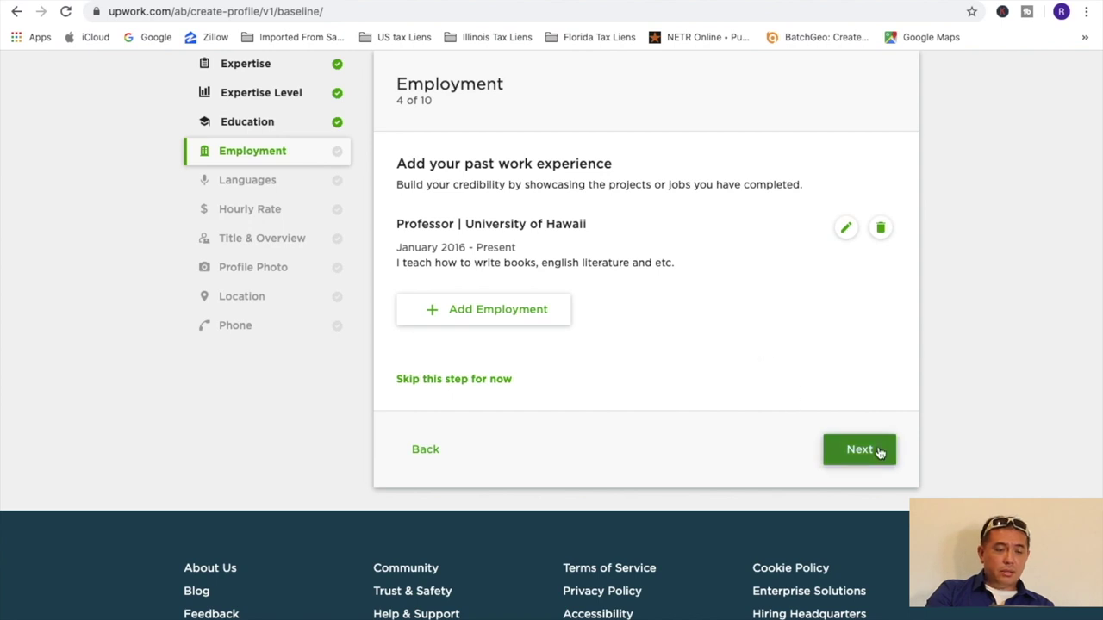
# Set English proficiency to Fluent, remove the empty extra language row, and continue
pyautogui.click(879, 453)
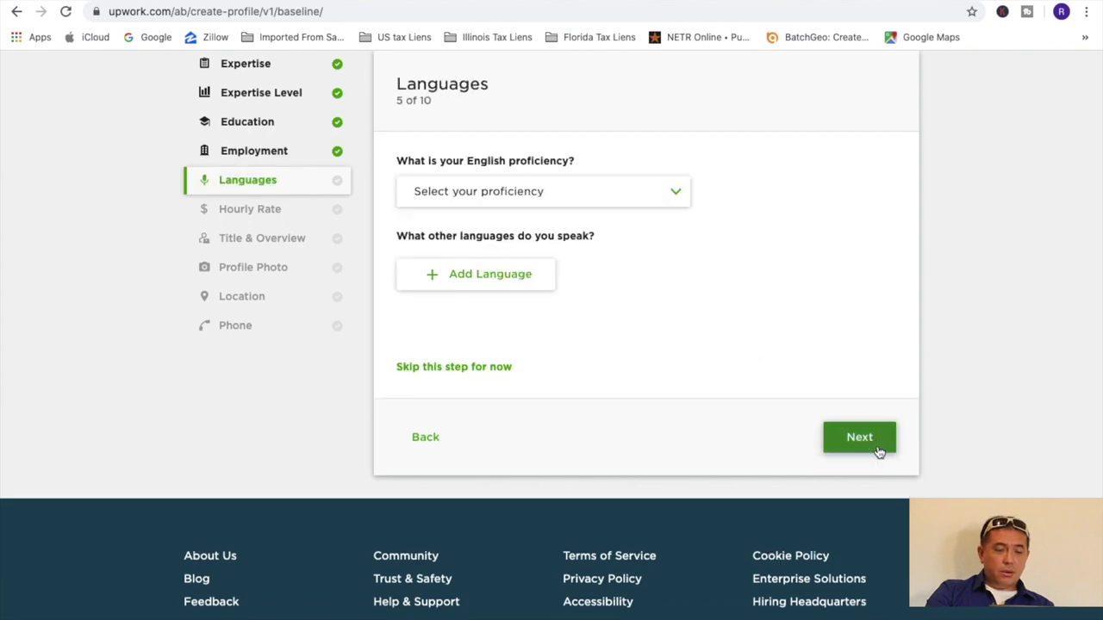
pyautogui.click(676, 194)
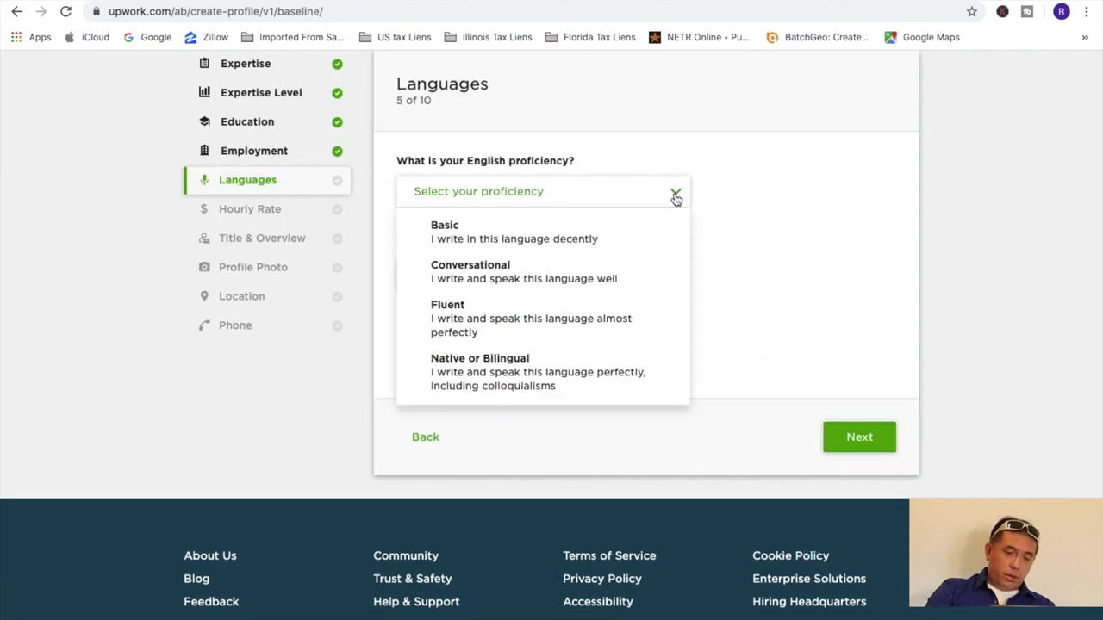
pyautogui.click(615, 324)
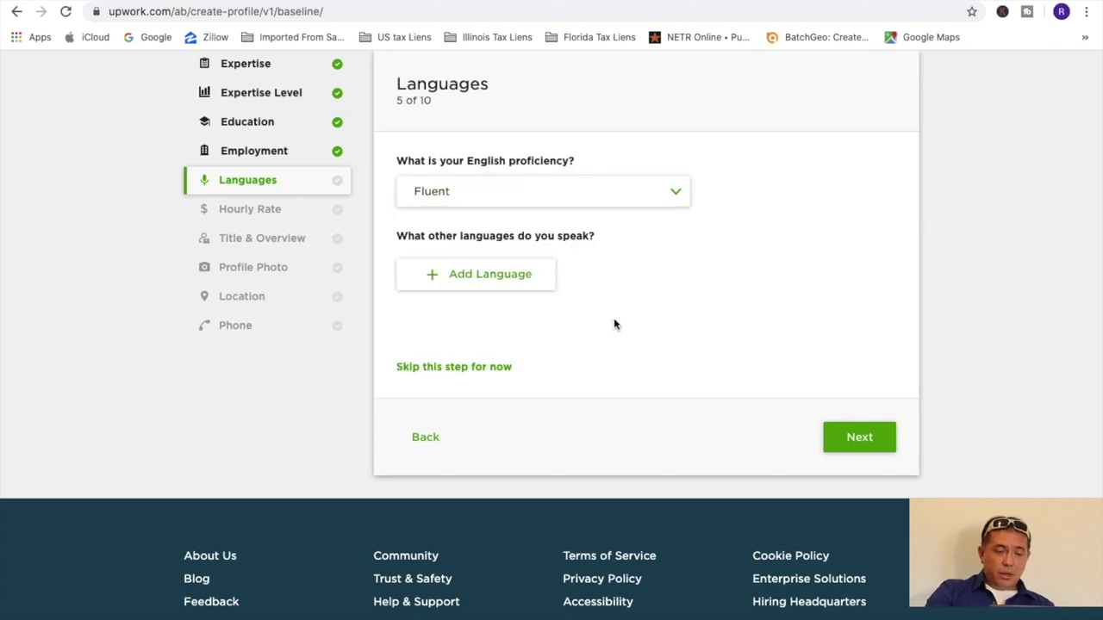
pyautogui.click(481, 287)
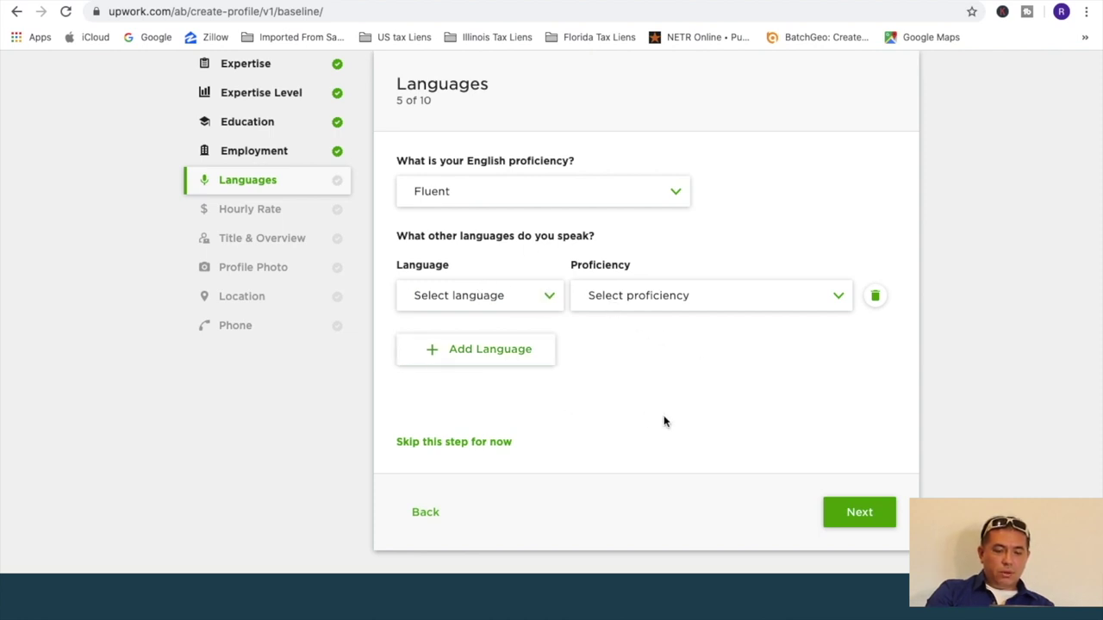
pyautogui.click(857, 515)
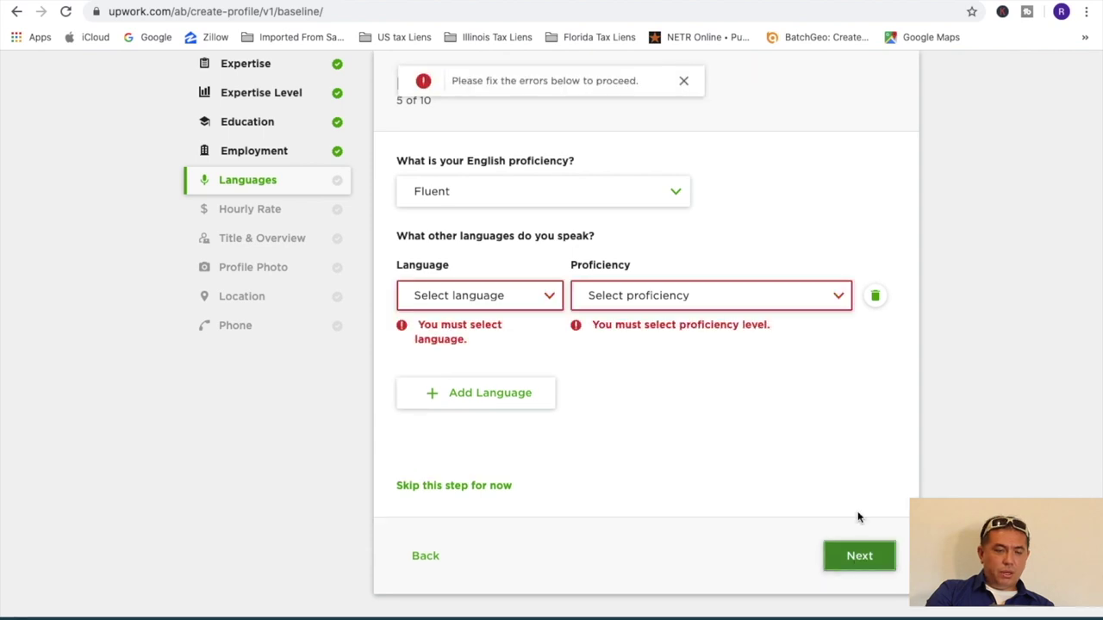
pyautogui.click(877, 302)
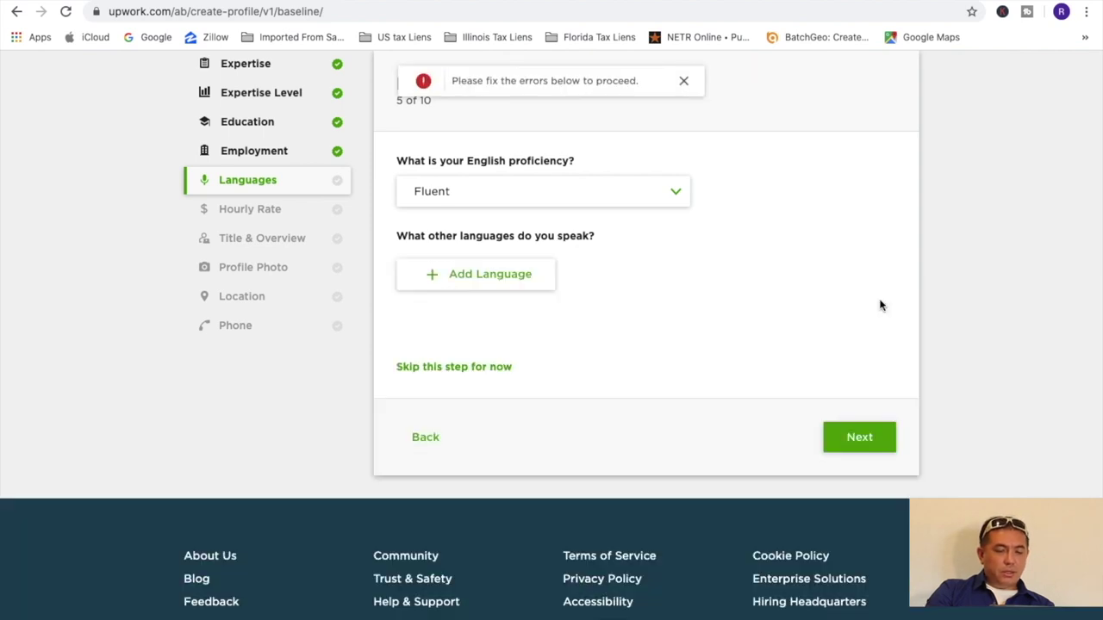
pyautogui.click(857, 438)
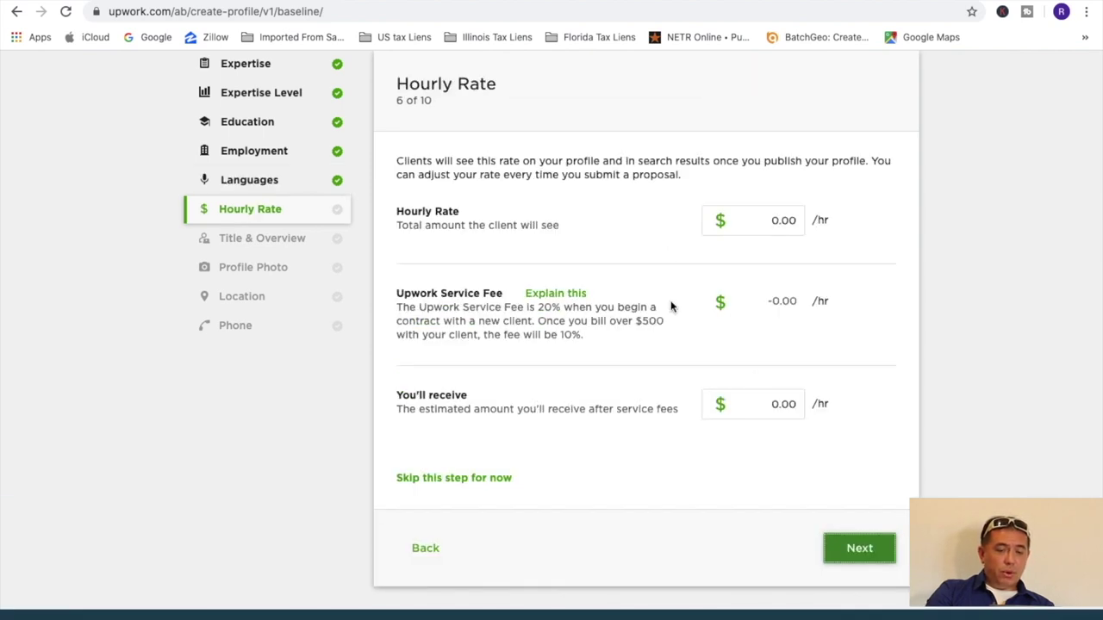
# Enter a $15.00 hourly rate, netting $12.00 after the service fee, and continue
pyautogui.click(765, 222)
pyautogui.write('10')
pyautogui.scroll(-1, 776, 344)
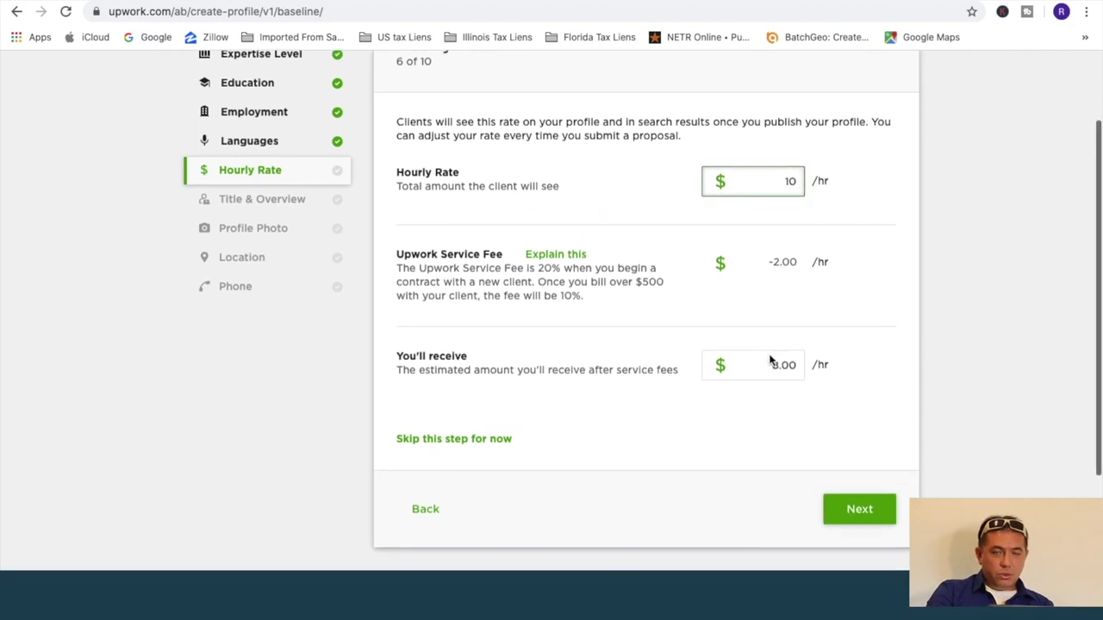
pyautogui.click(584, 249)
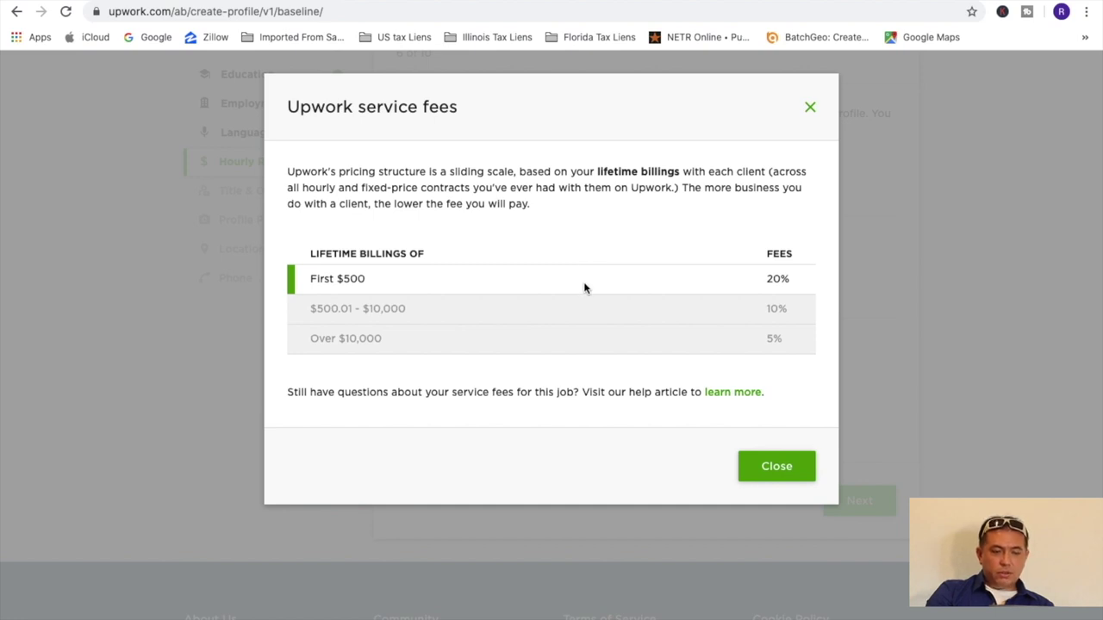
pyautogui.click(813, 117)
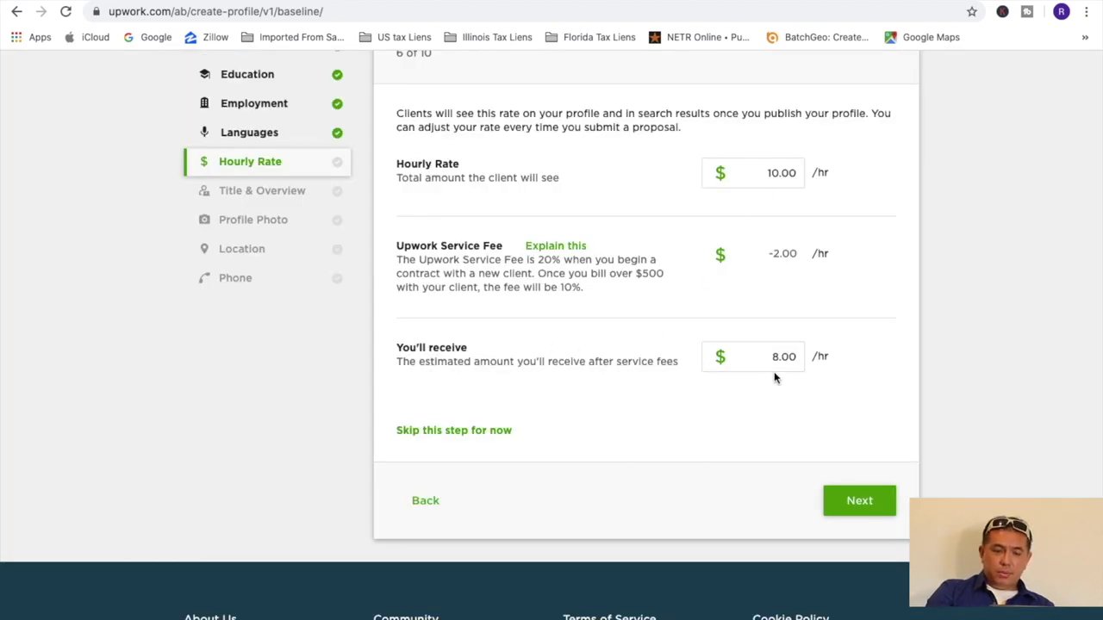
pyautogui.click(781, 175)
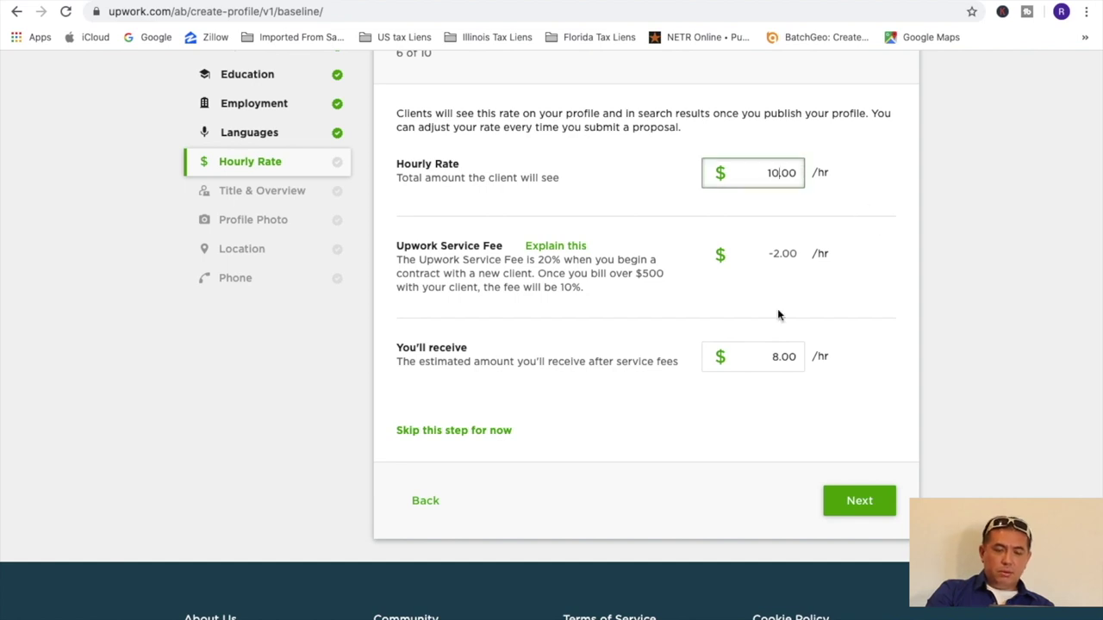
pyautogui.press('BackSpace')
pyautogui.write('5')
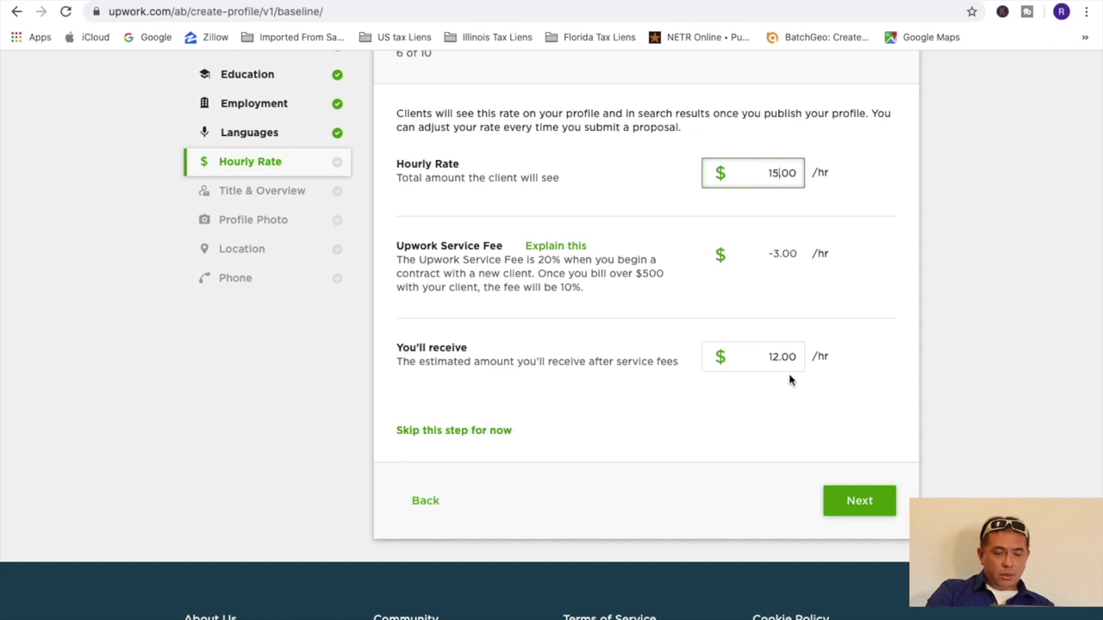
pyautogui.click(850, 502)
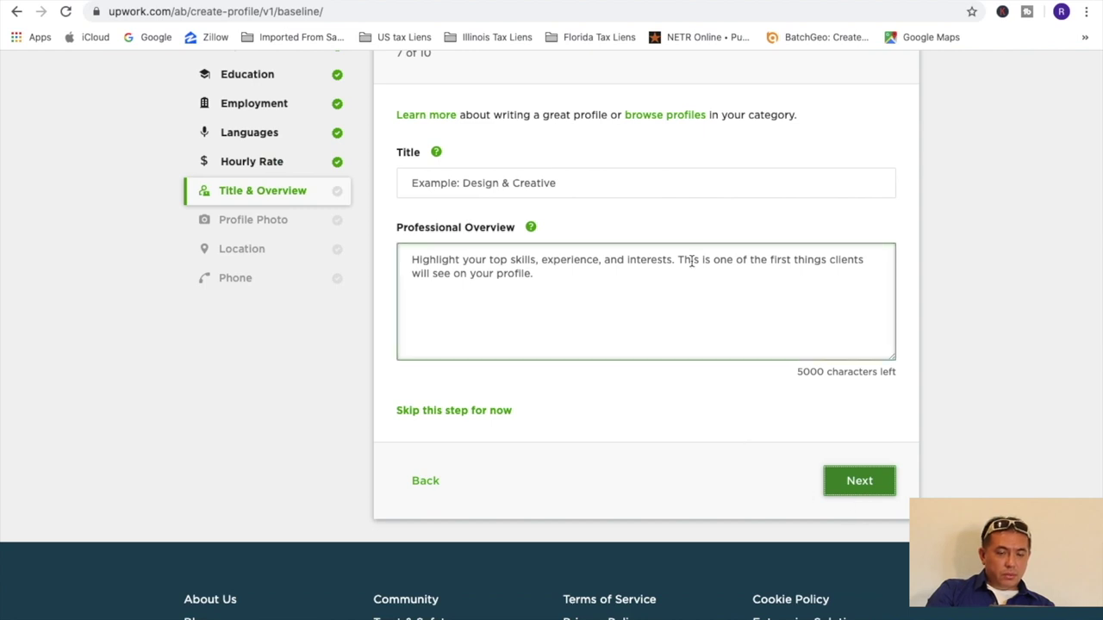
# Open the browse-profiles page and scroll down to the Writing category
pyautogui.click(659, 125)
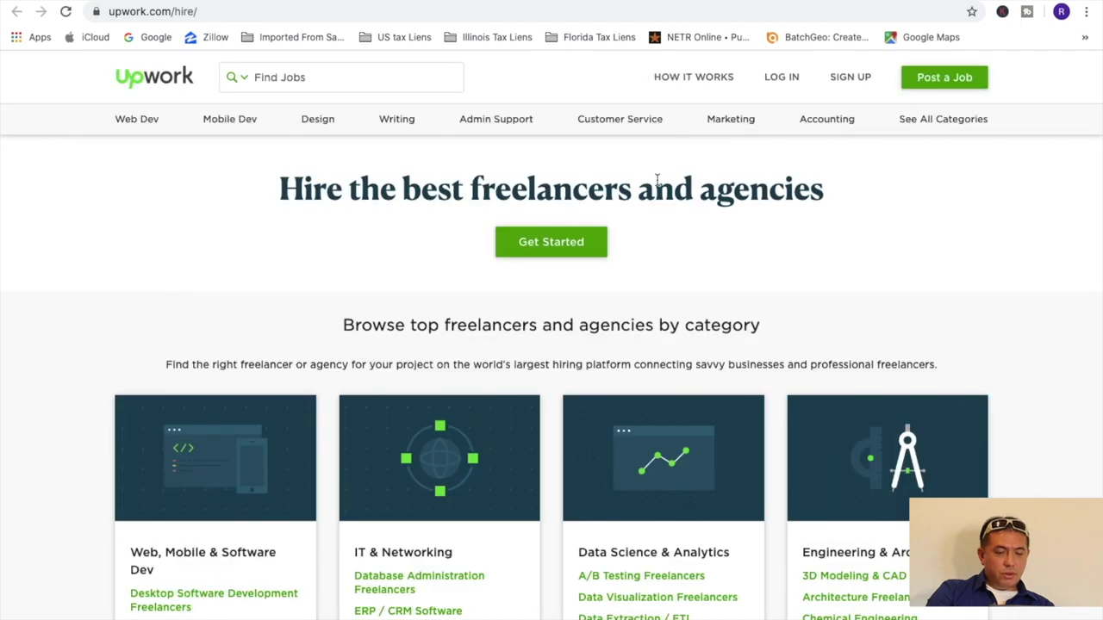
pyautogui.scroll(-3, 681, 234)
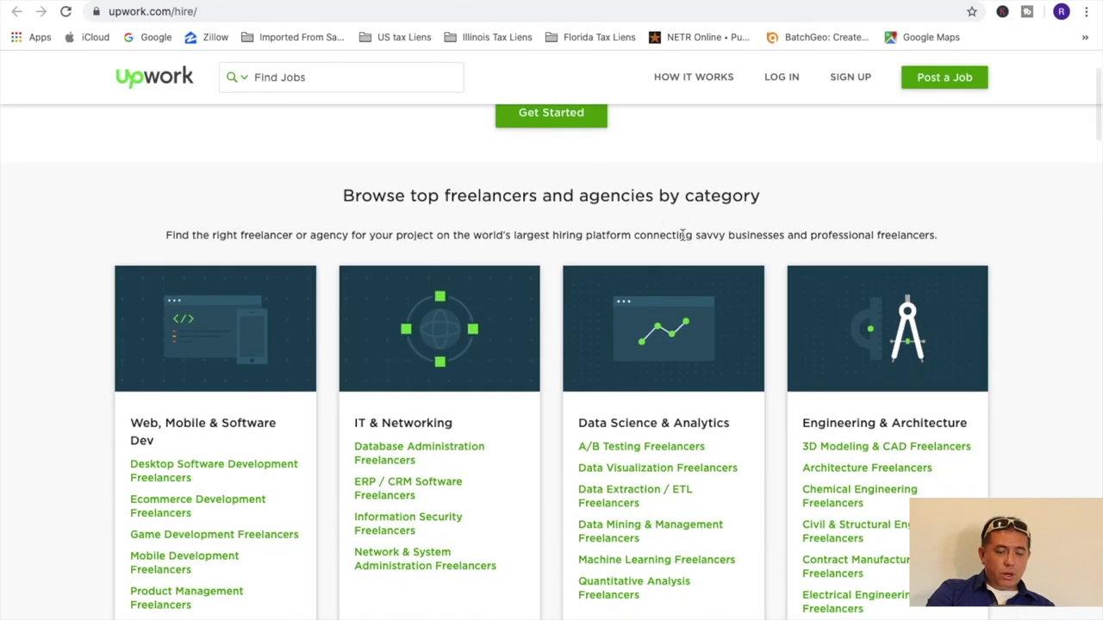
pyautogui.scroll(-5, 554, 352)
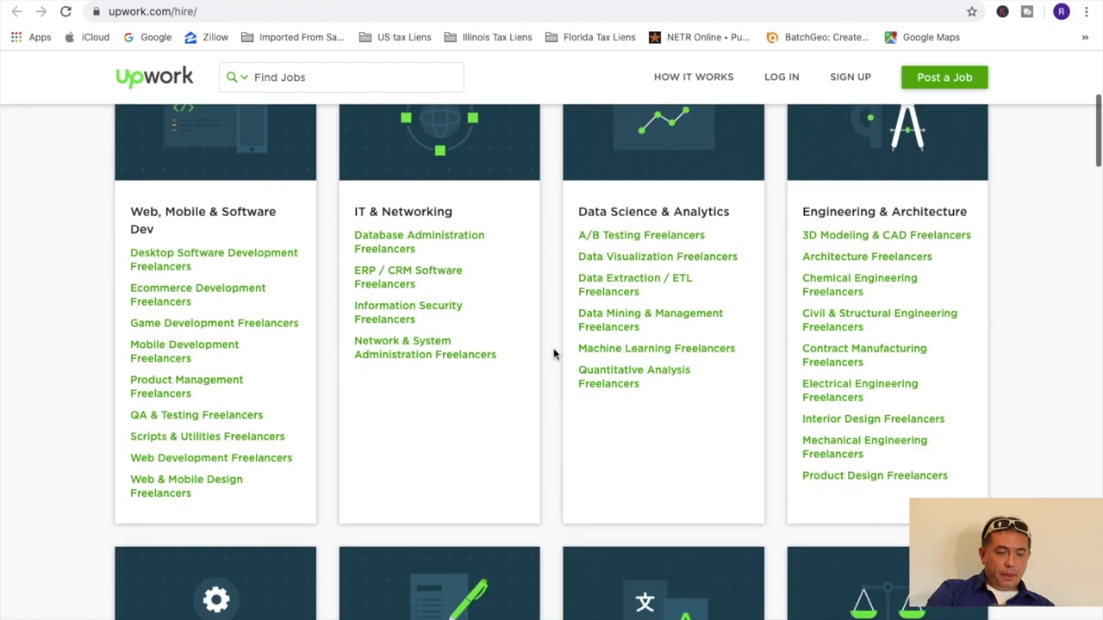
pyautogui.scroll(-10, 554, 351)
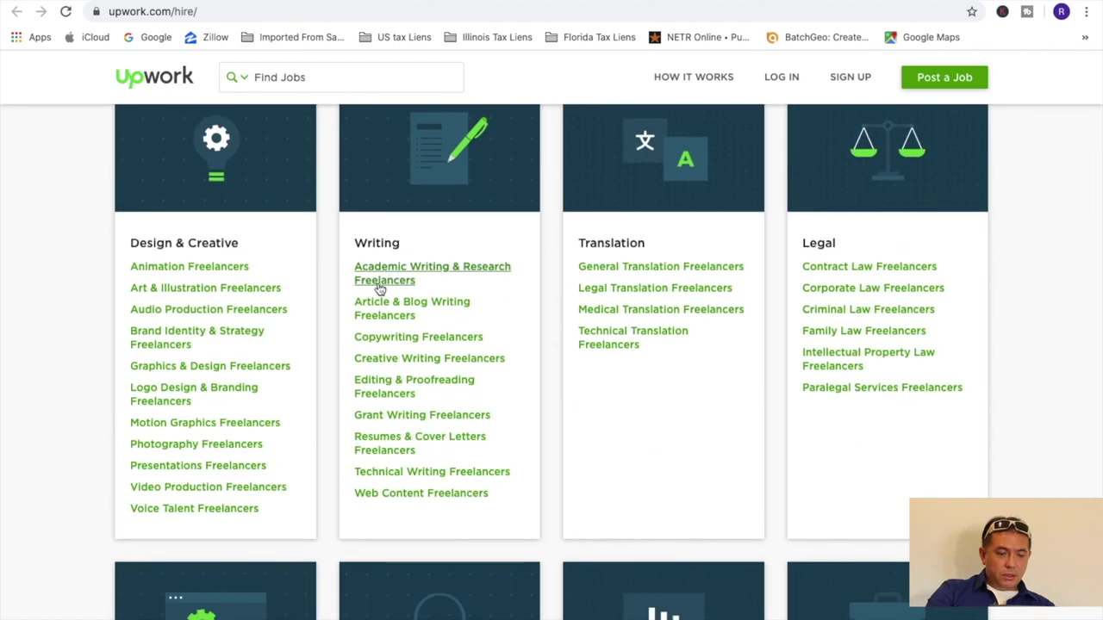
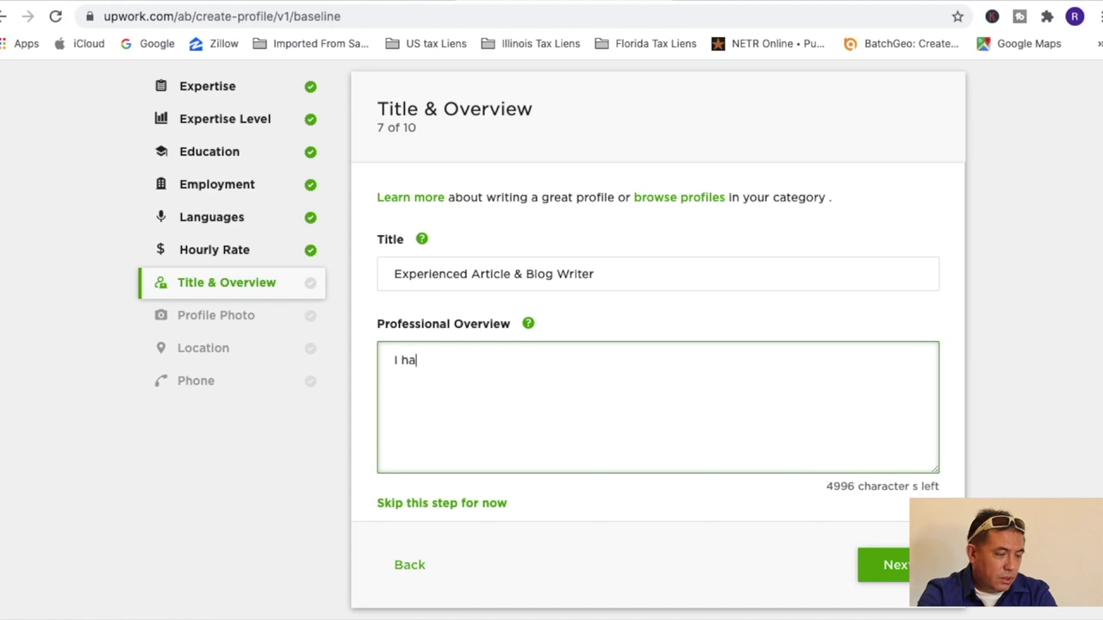
# Write an overview citing five years of article, blog and book writing, then skip the profile photo
pyautogui.write('rs experience in Article Writing, Blog Writing, Book Writing, Book Editing')
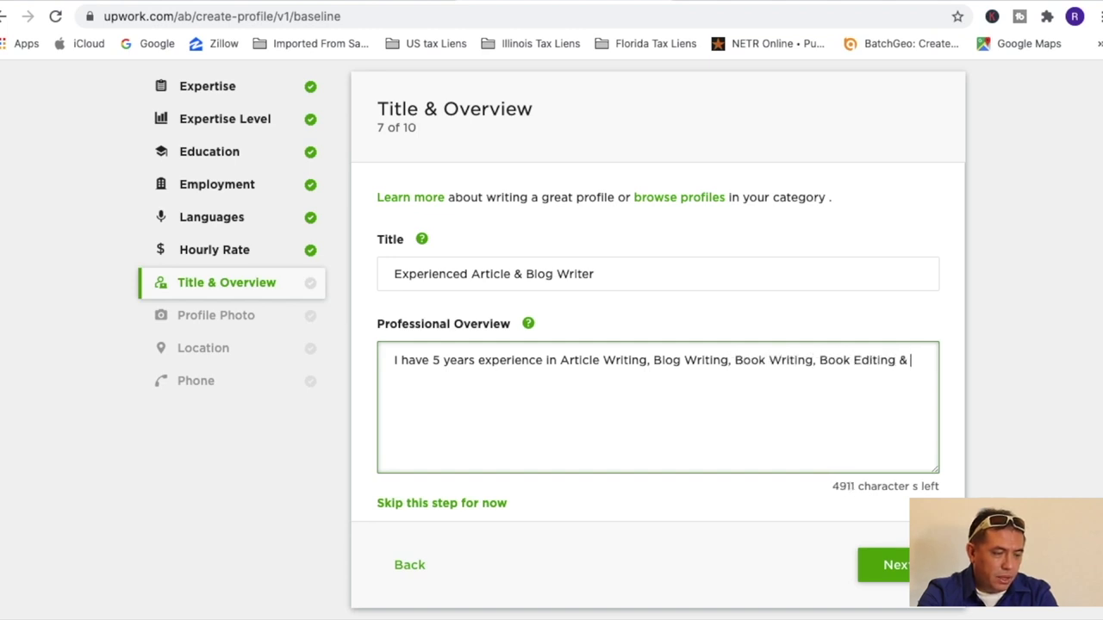
pyautogui.write(' & more. I have several blogs')
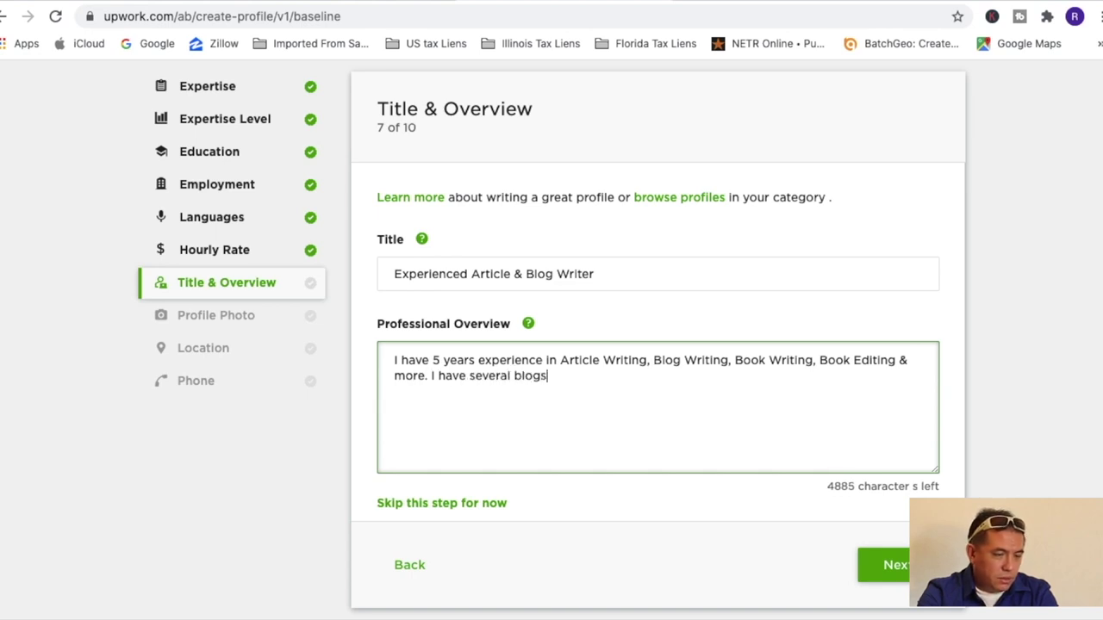
pyautogui.write(' currently onling')
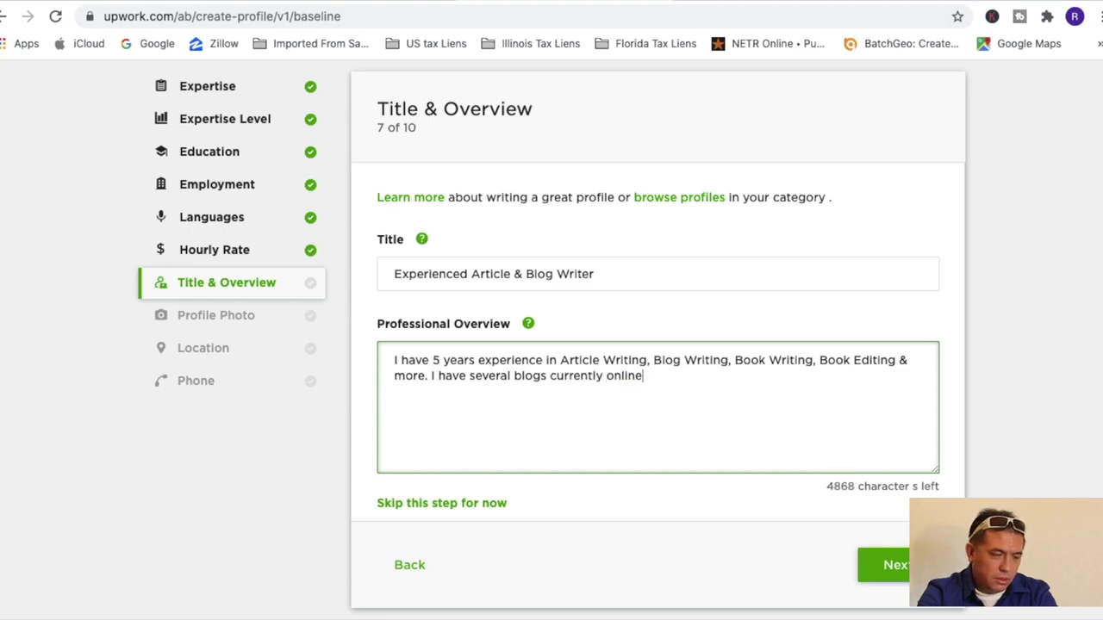
pyautogui.write(' and I have written 4 books')
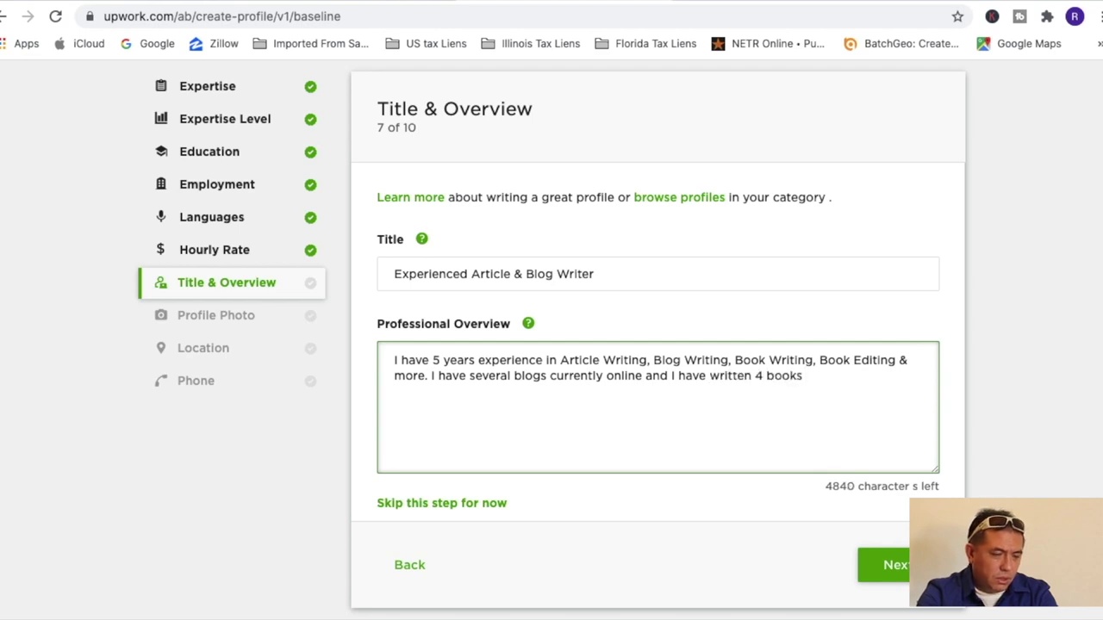
pyautogui.write('. I also have')
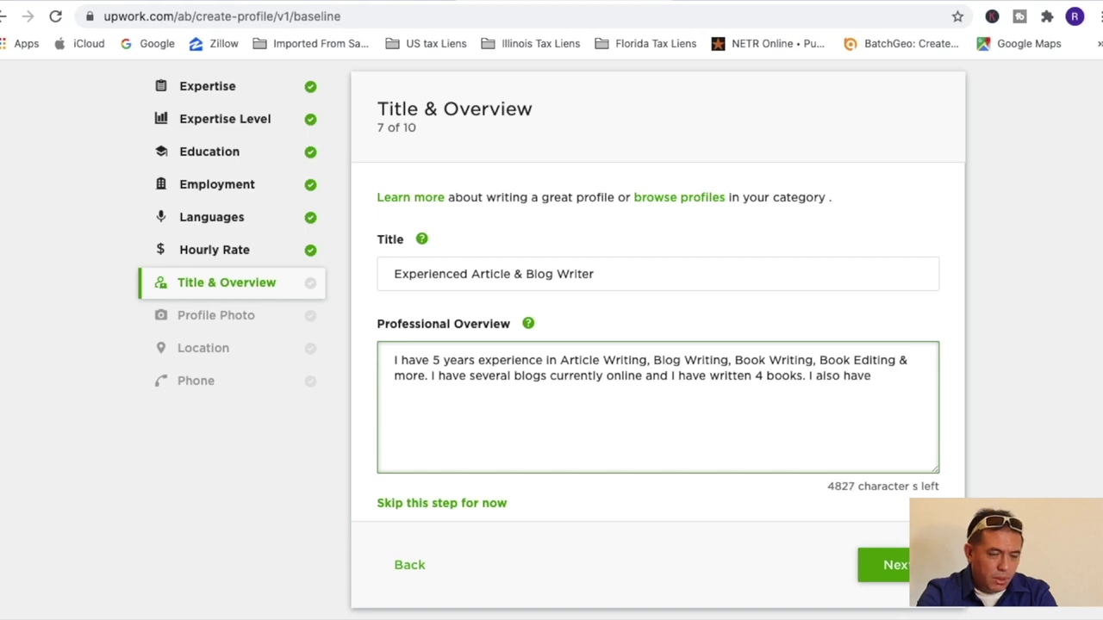
pyautogui.write(' ghost written  numerous books for ')
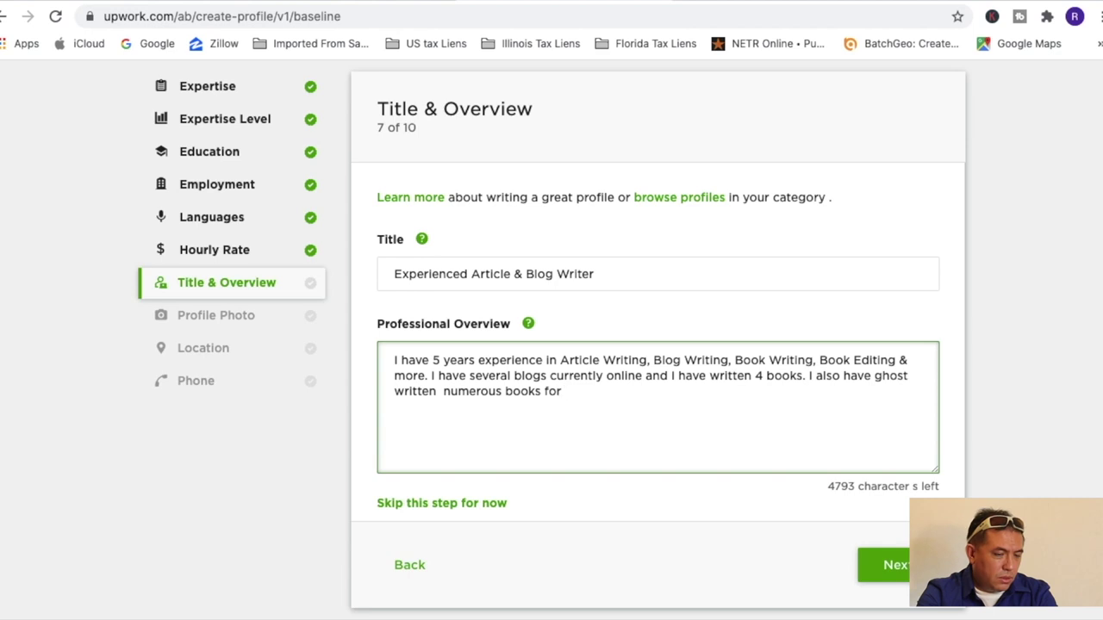
pyautogui.write('my clients.')
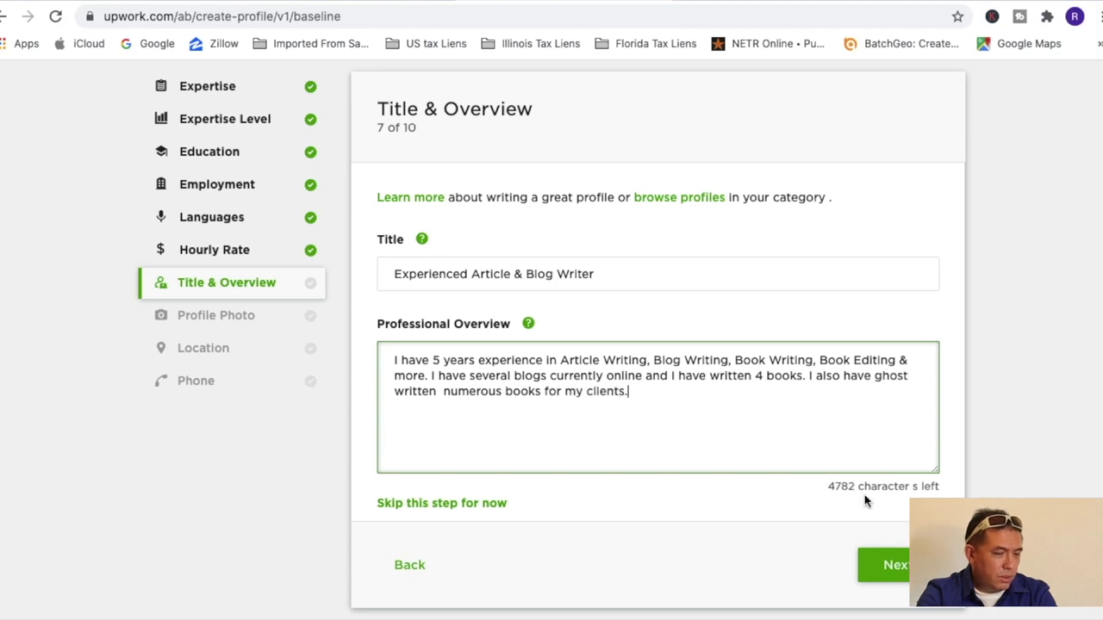
pyautogui.click(887, 565)
pyautogui.click(425, 431)
pyautogui.click(439, 285)
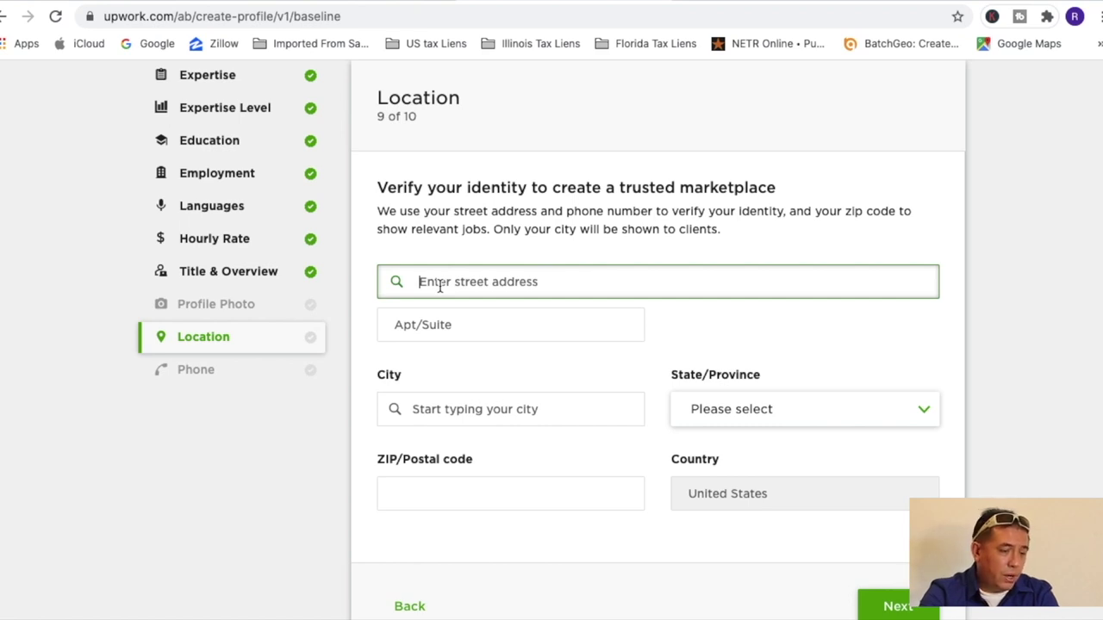
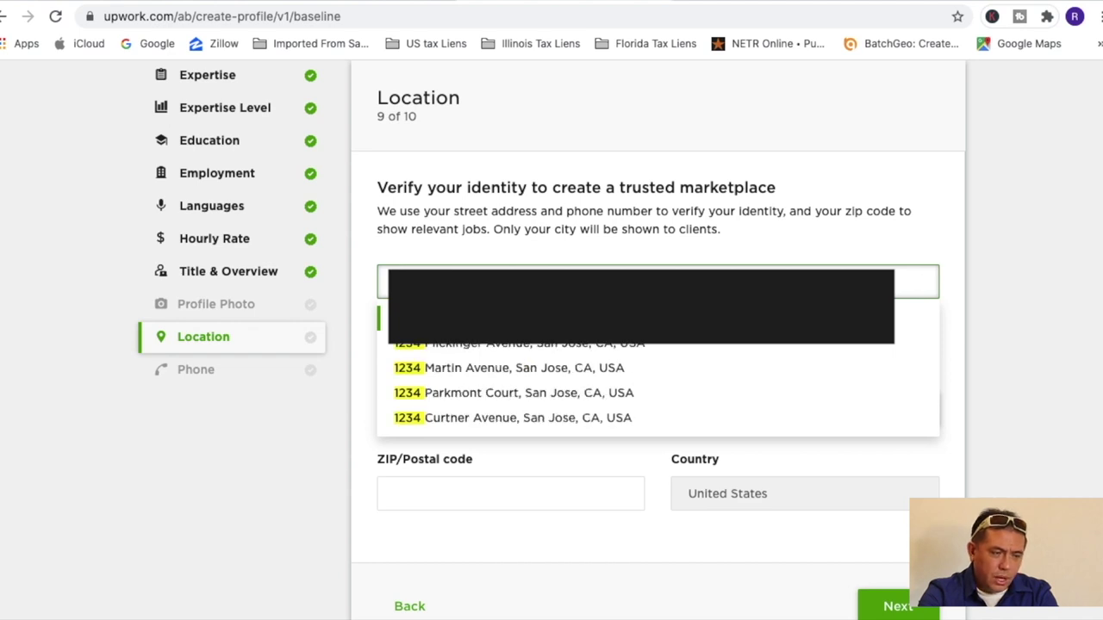
# Enter the street address, pick the matching suggestion to fill city, state and ZIP, and continue
pyautogui.press('Down')
pyautogui.press('Return')
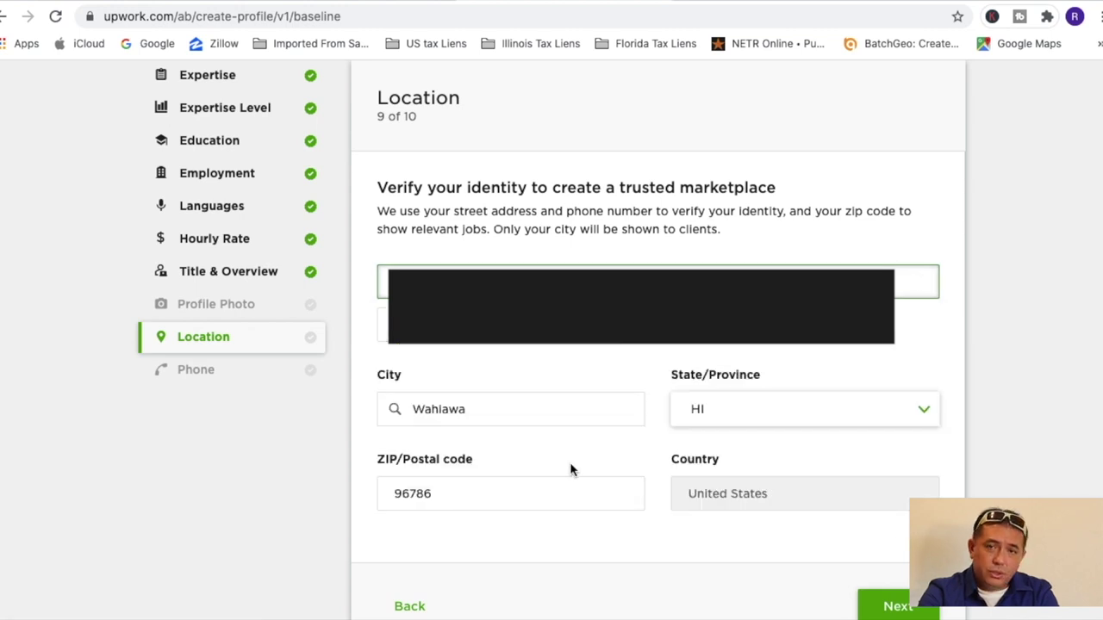
pyautogui.scroll(-1, 569, 462)
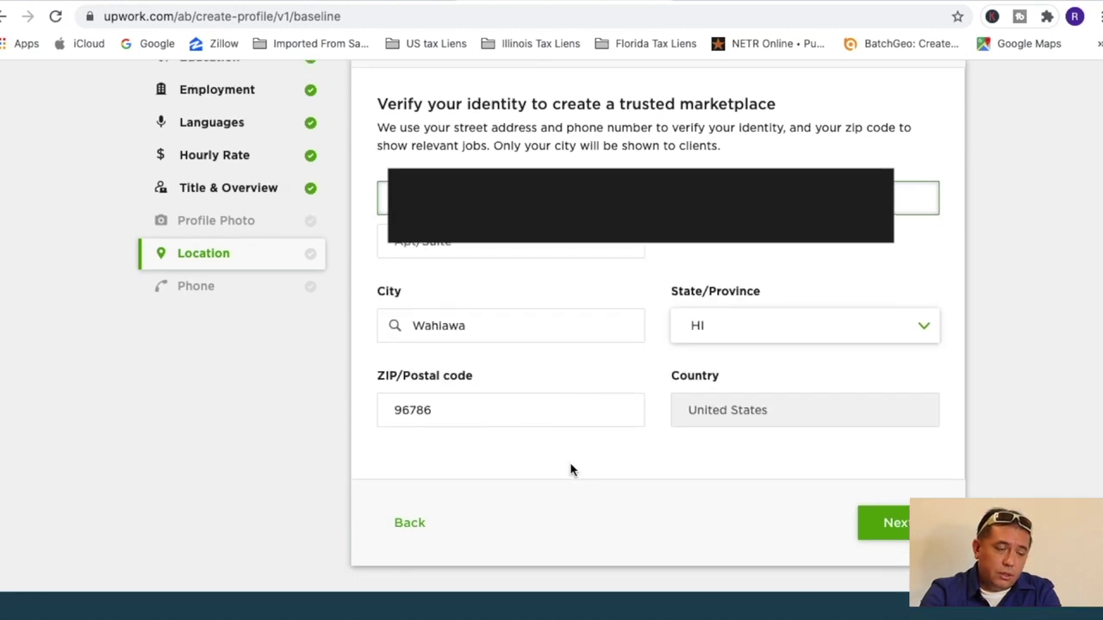
pyautogui.click(883, 535)
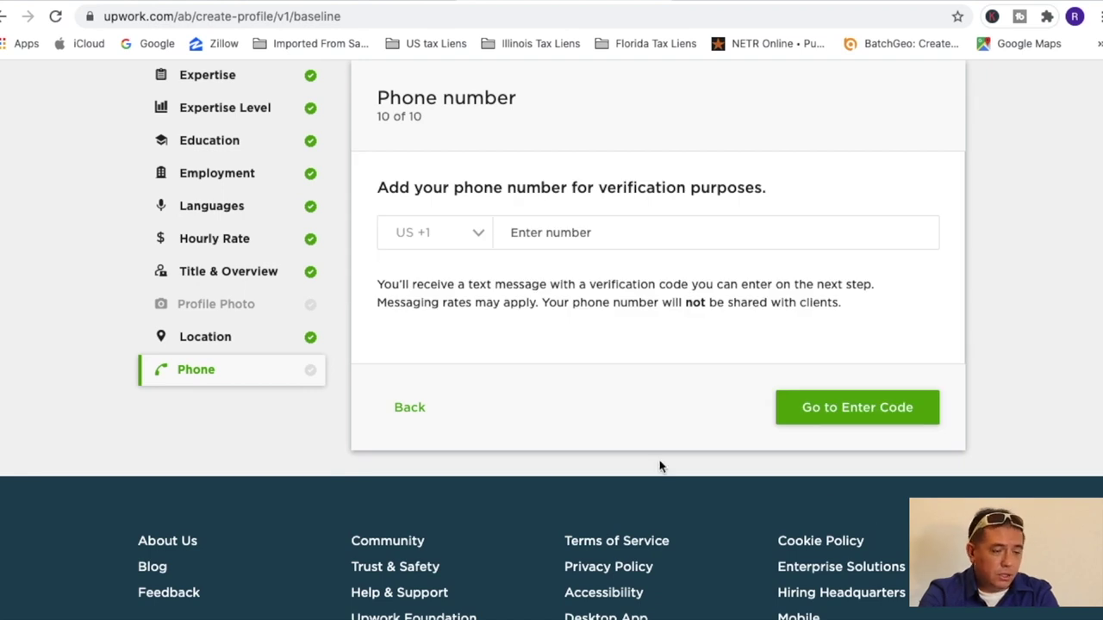
# Verify the phone number with the texted code, then open the profile preview
pyautogui.click(549, 232)
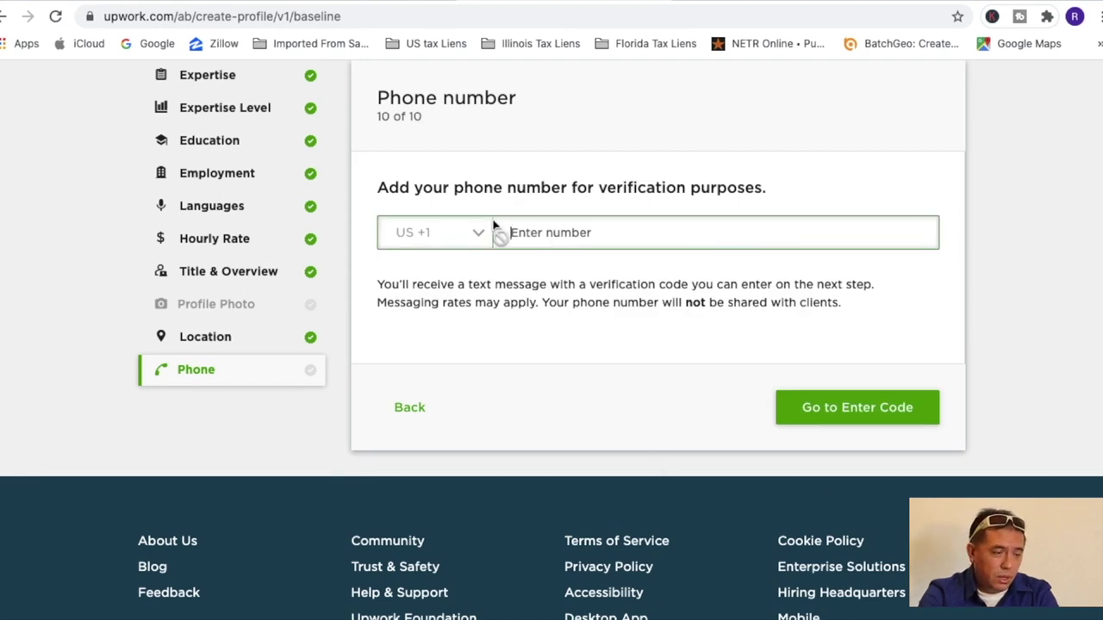
pyautogui.click(844, 417)
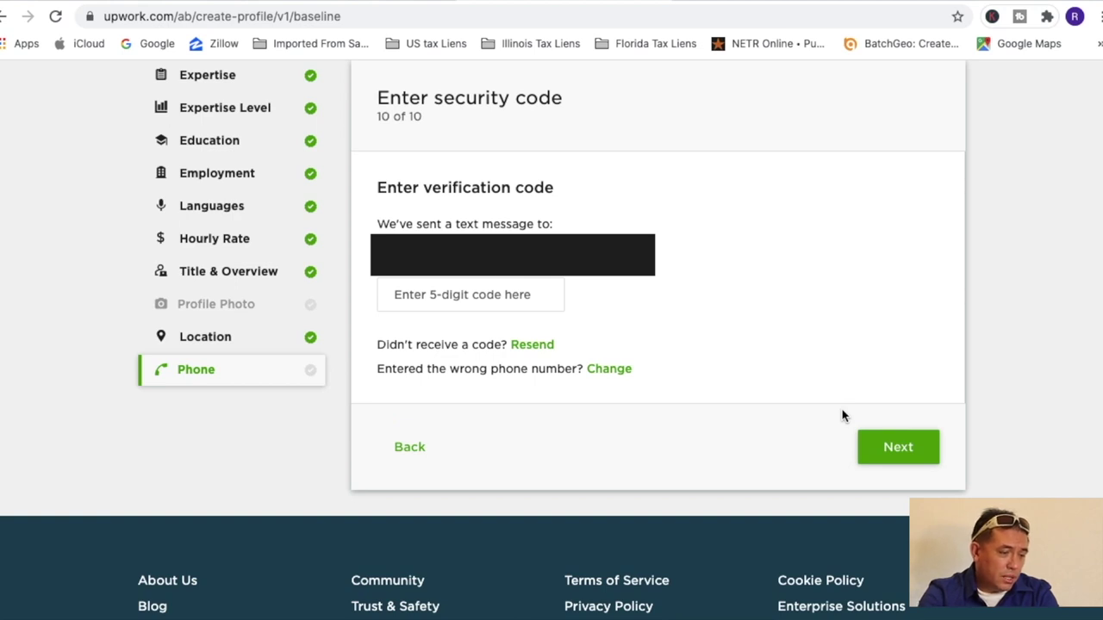
pyautogui.click(494, 294)
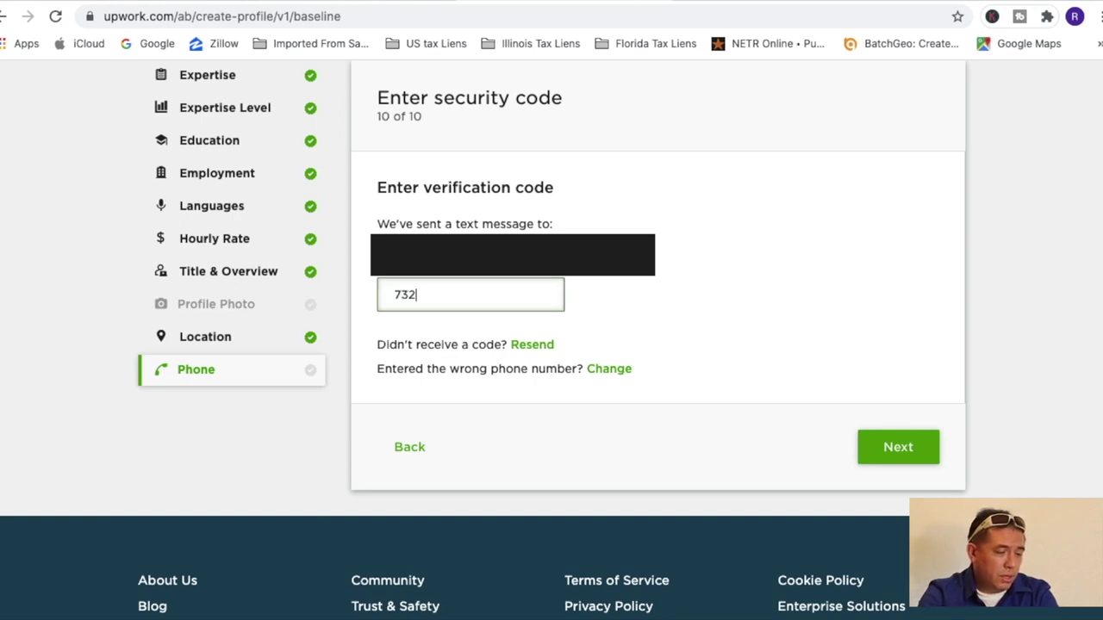
pyautogui.click(896, 447)
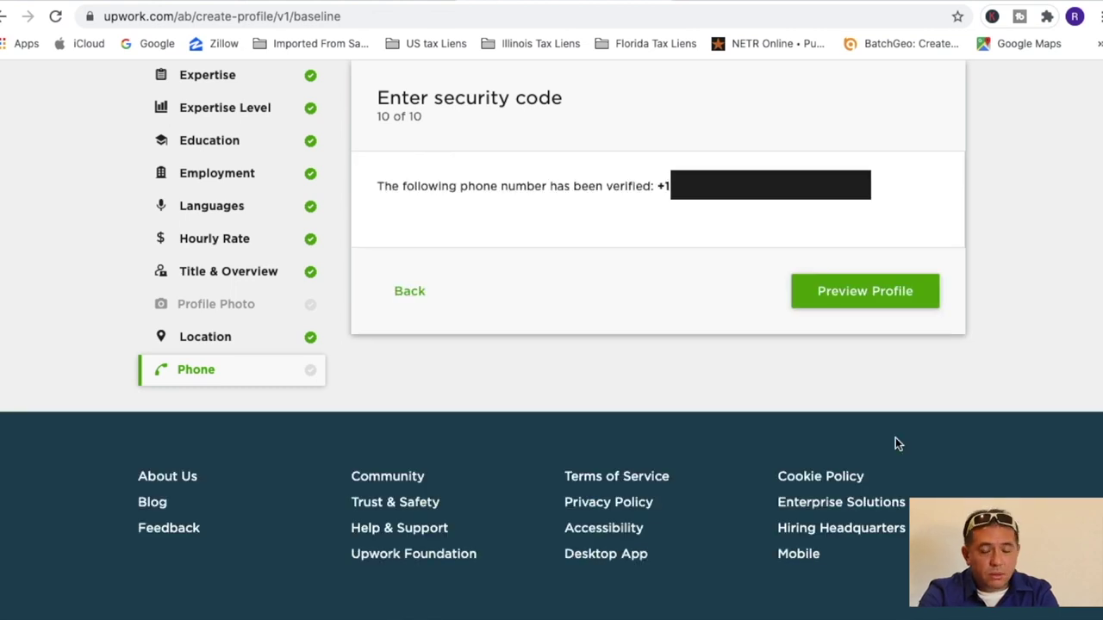
pyautogui.click(840, 308)
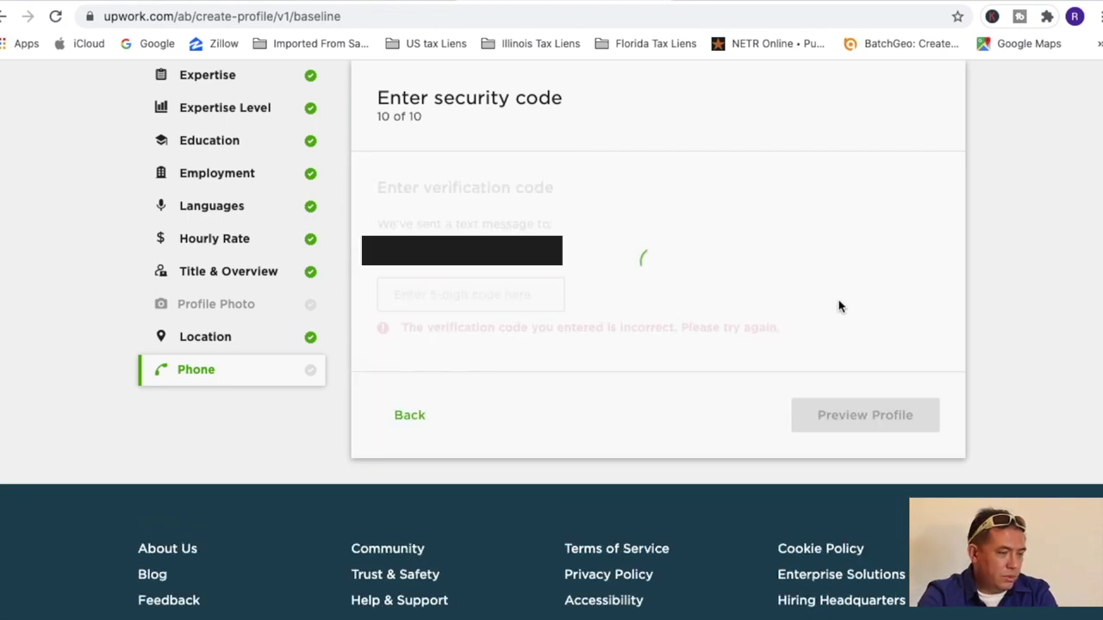
# Review the whole profile preview and submit the profile
pyautogui.scroll(-5, 733, 441)
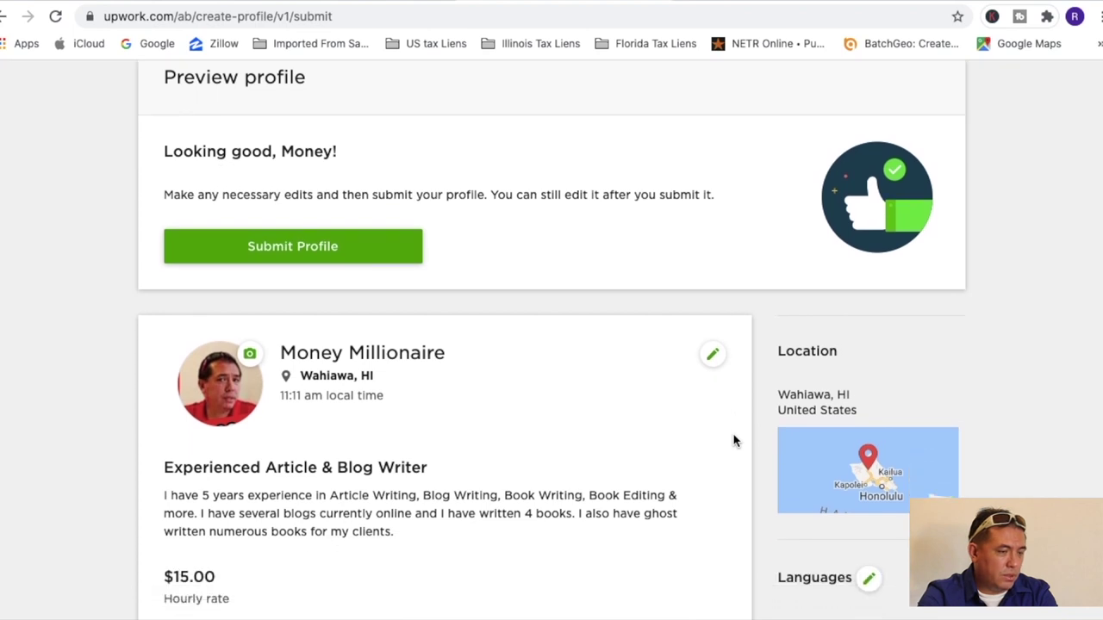
pyautogui.scroll(-4, 733, 440)
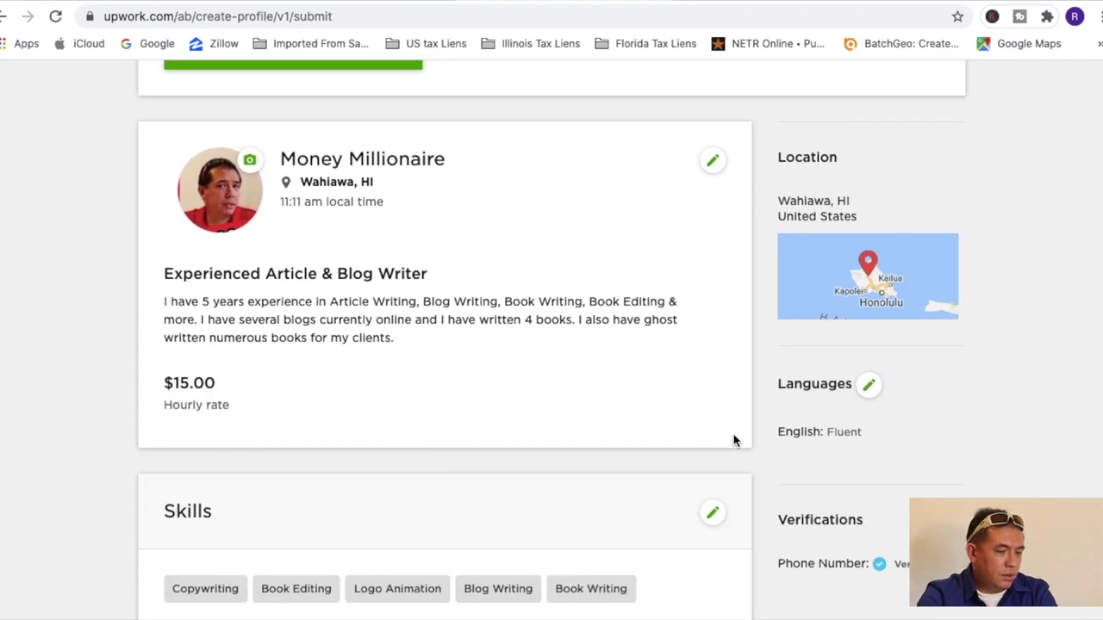
pyautogui.scroll(-12, 733, 440)
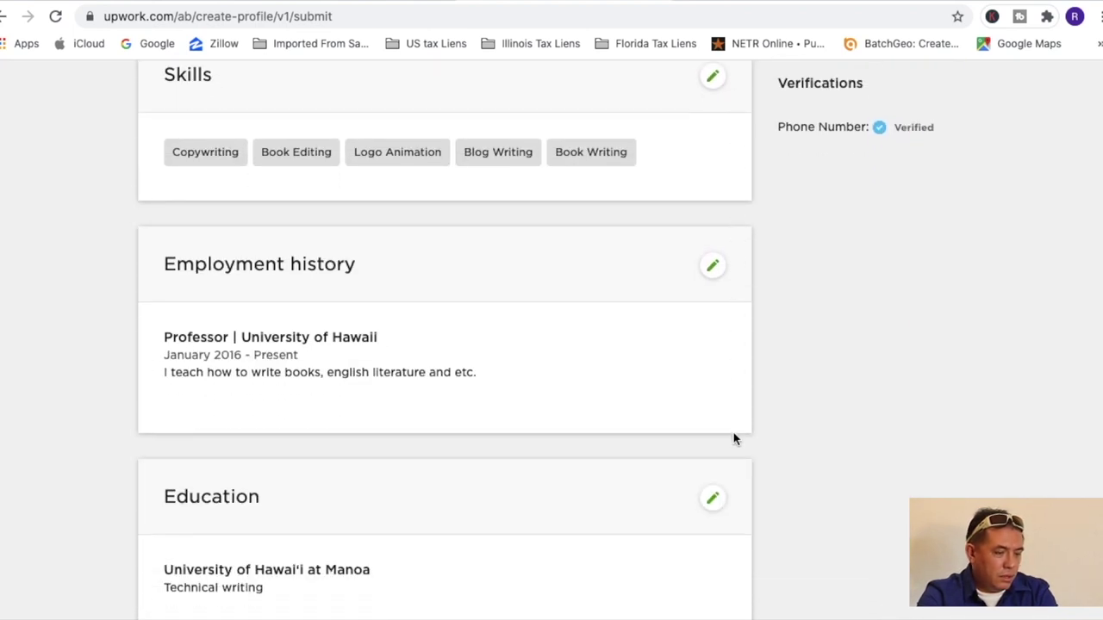
pyautogui.scroll(-2, 733, 433)
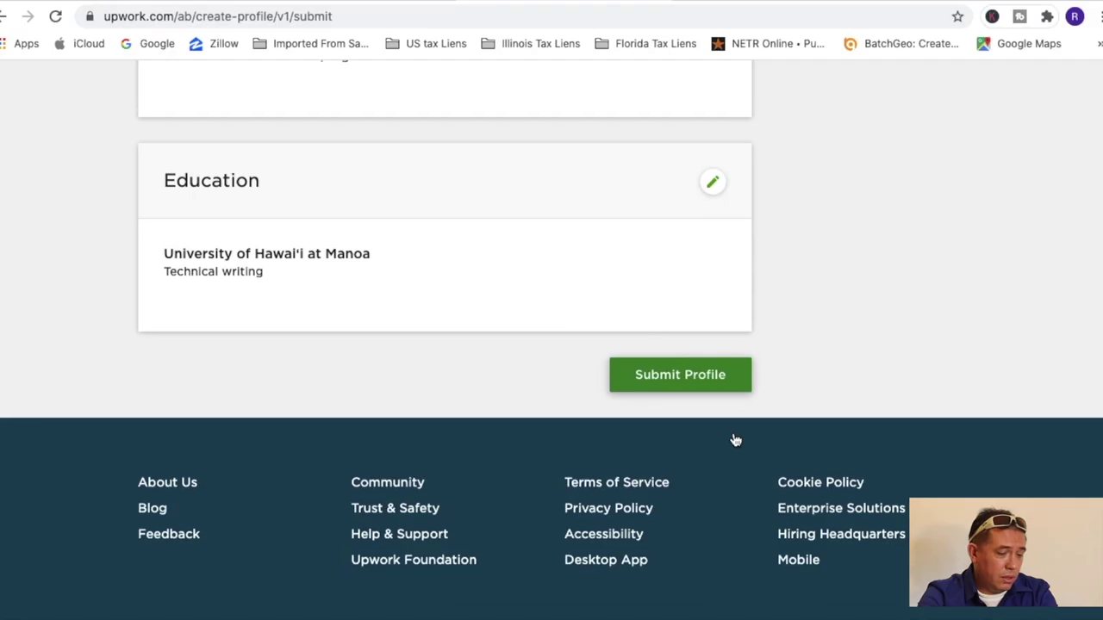
pyautogui.scroll(16, 732, 439)
pyautogui.scroll(5, 733, 440)
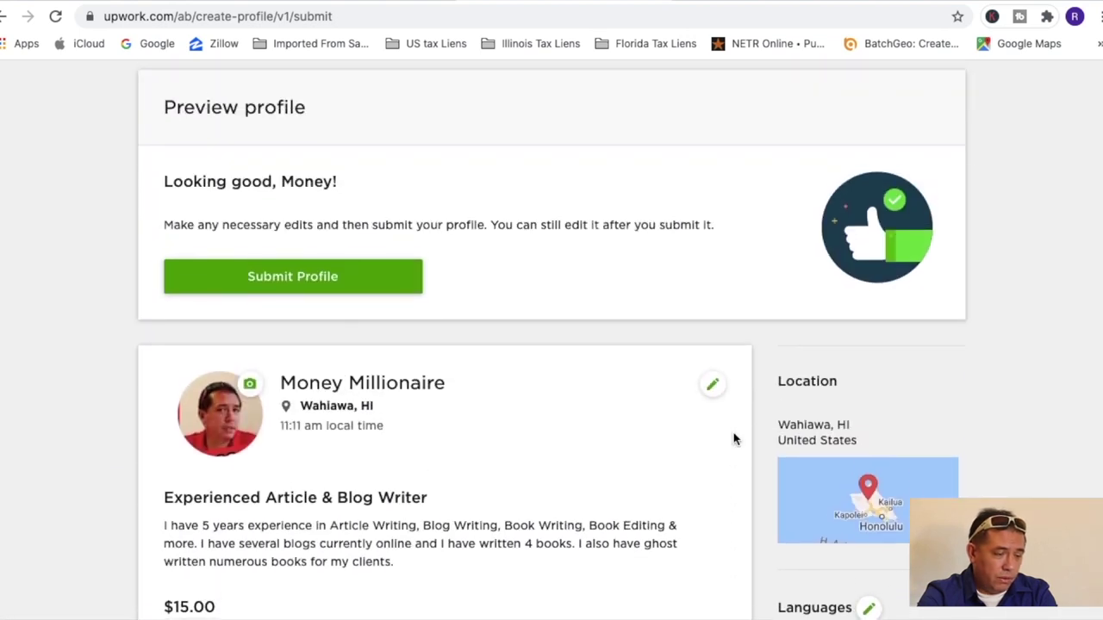
pyautogui.click(311, 277)
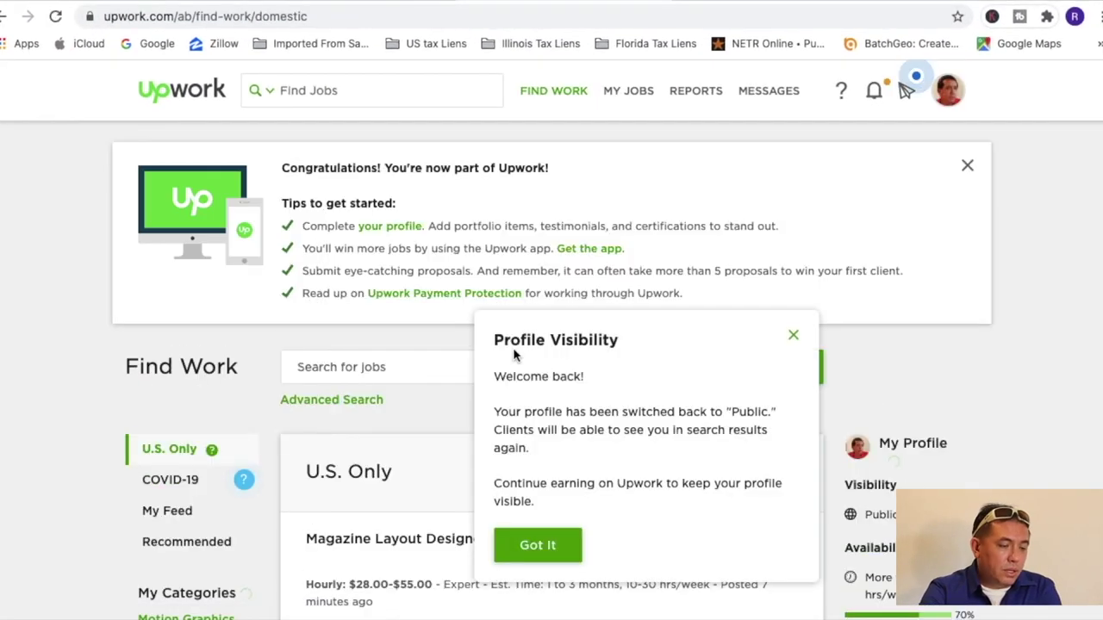
pyautogui.scroll(-3, 925, 354)
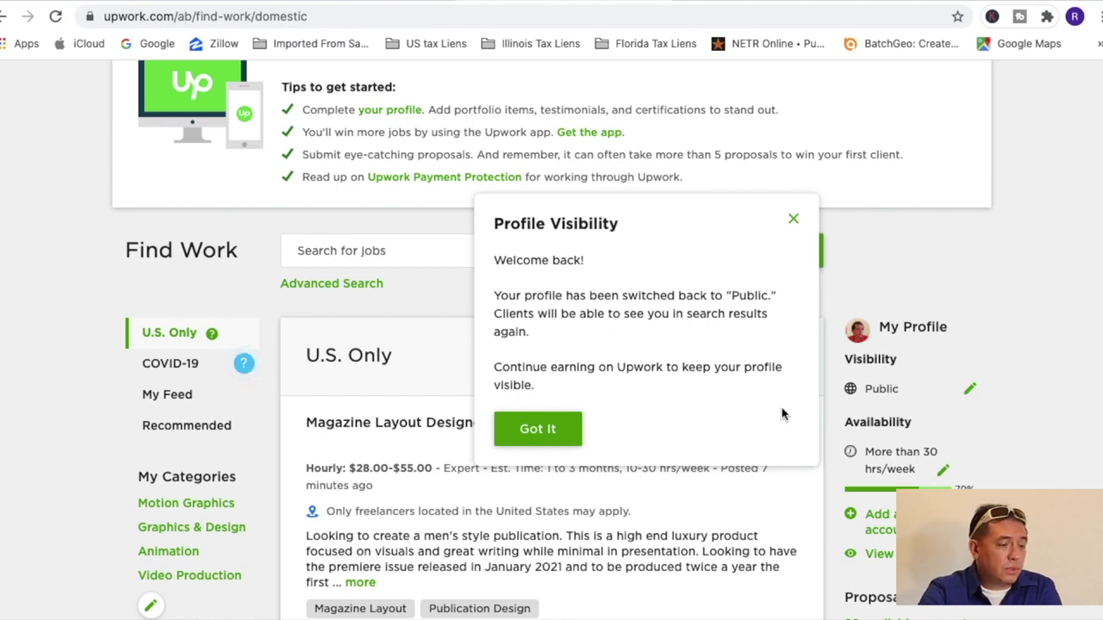
pyautogui.click(568, 426)
pyautogui.scroll(-3, 569, 428)
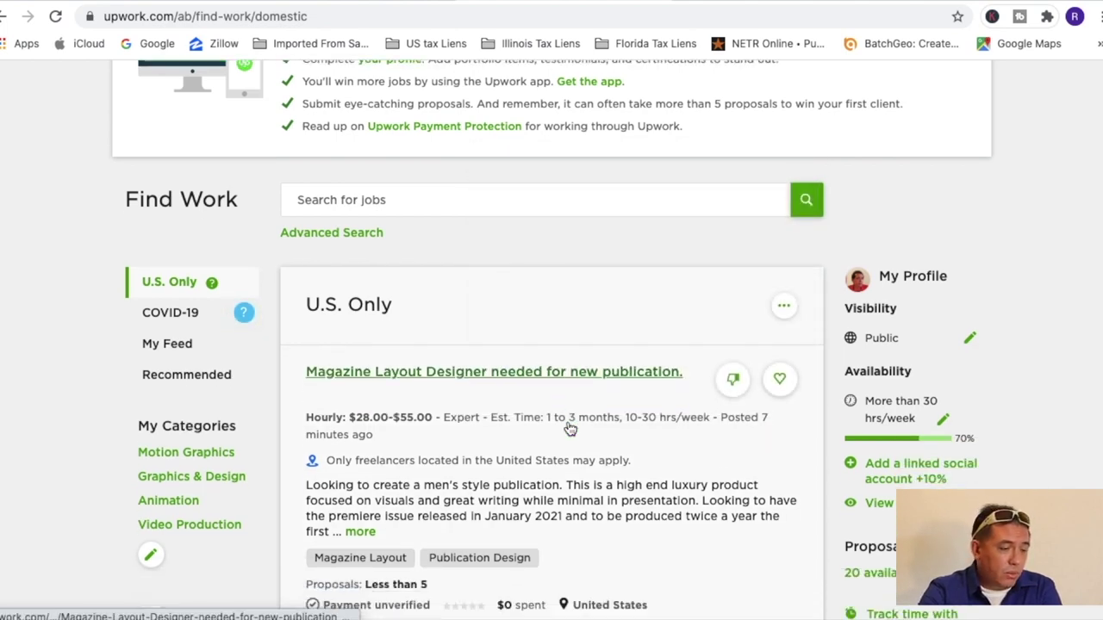
pyautogui.scroll(-1, 568, 428)
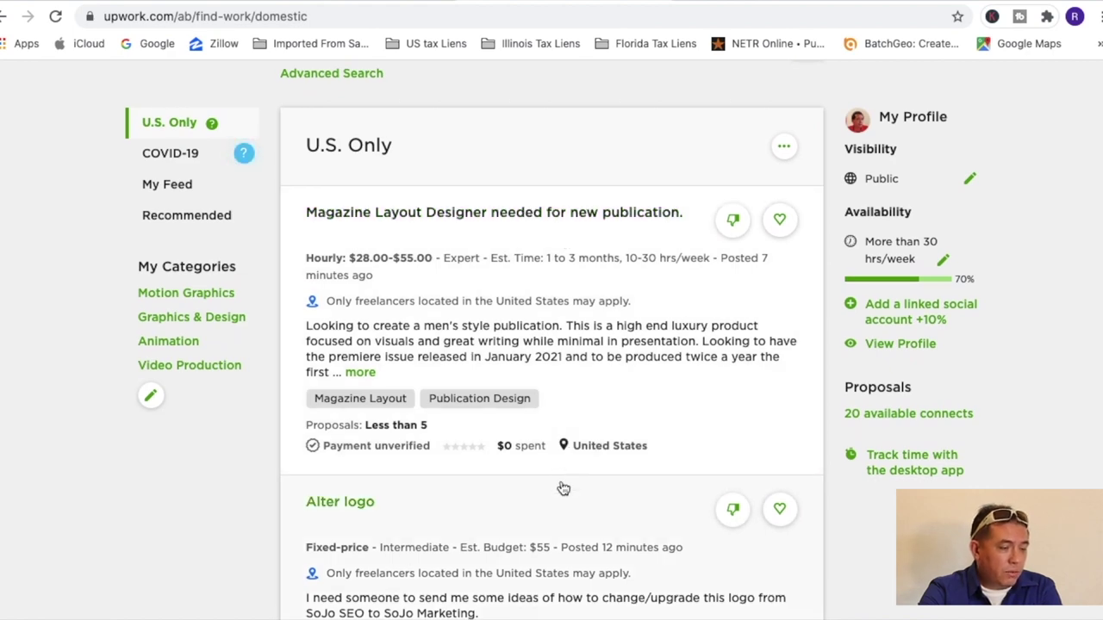
pyautogui.scroll(-1, 560, 484)
pyautogui.scroll(-3, 558, 483)
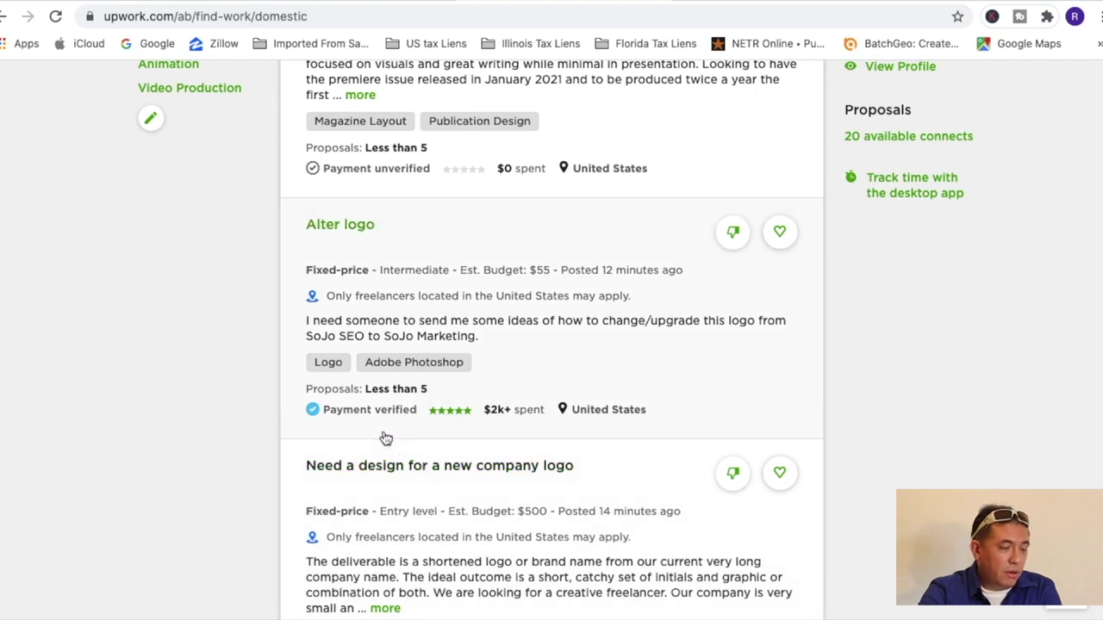
pyautogui.scroll(-4, 386, 439)
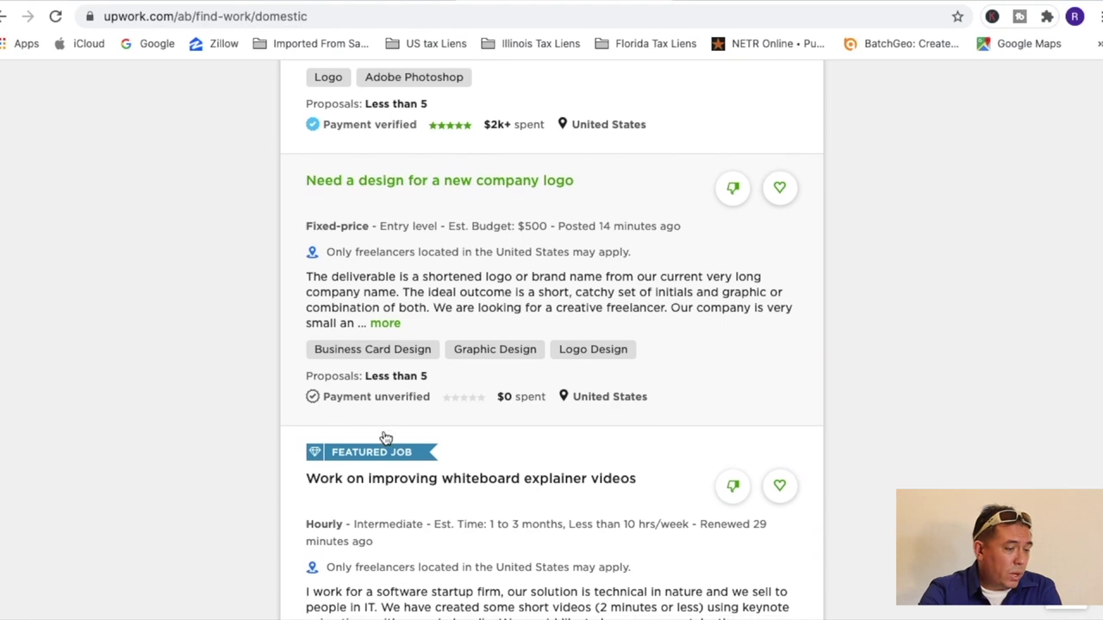
pyautogui.scroll(-3, 386, 439)
pyautogui.scroll(-1, 386, 439)
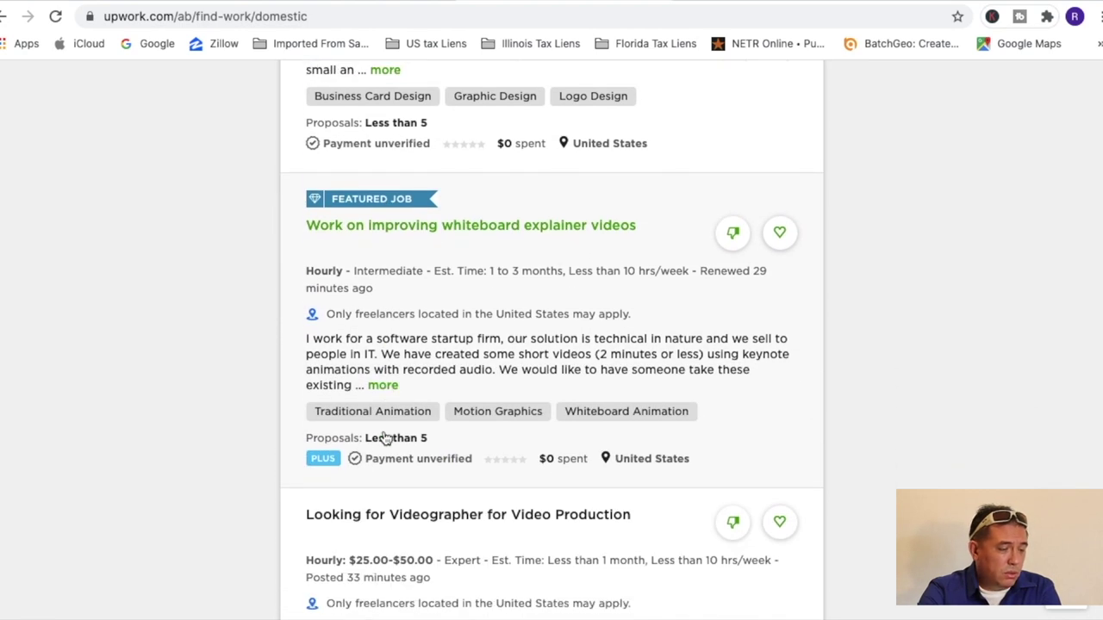
pyautogui.scroll(-2, 386, 439)
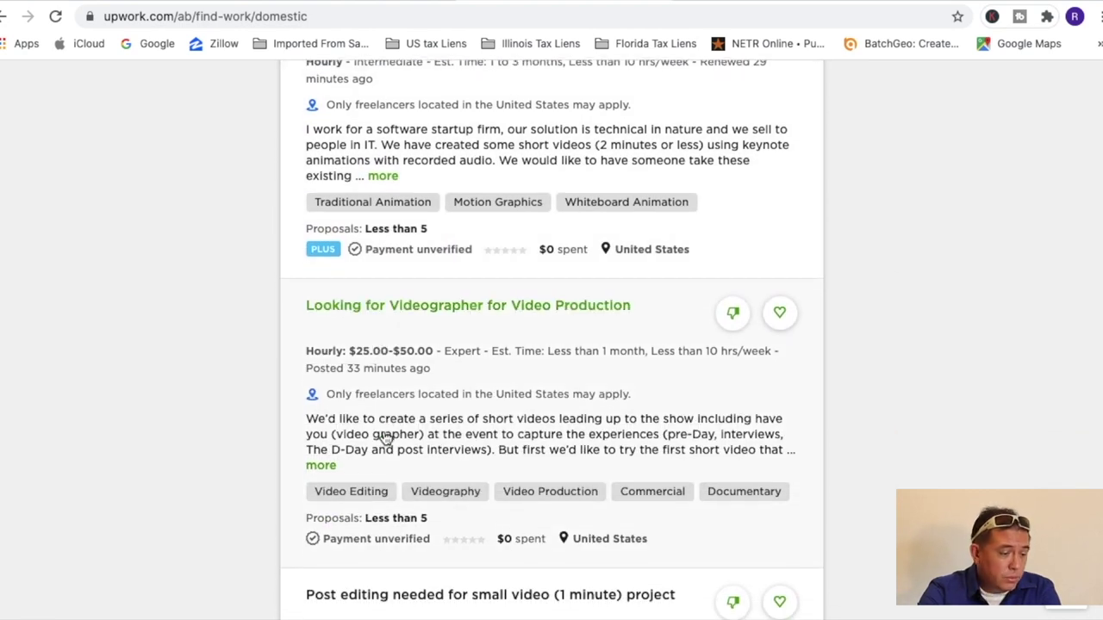
pyautogui.scroll(-1, 386, 439)
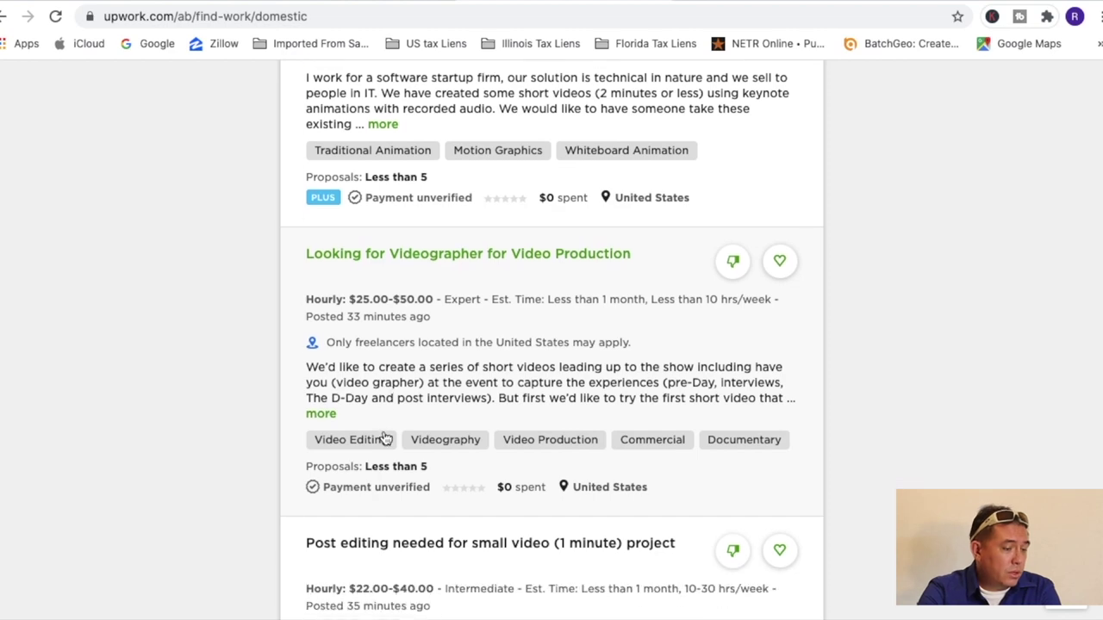
pyautogui.scroll(-1, 386, 439)
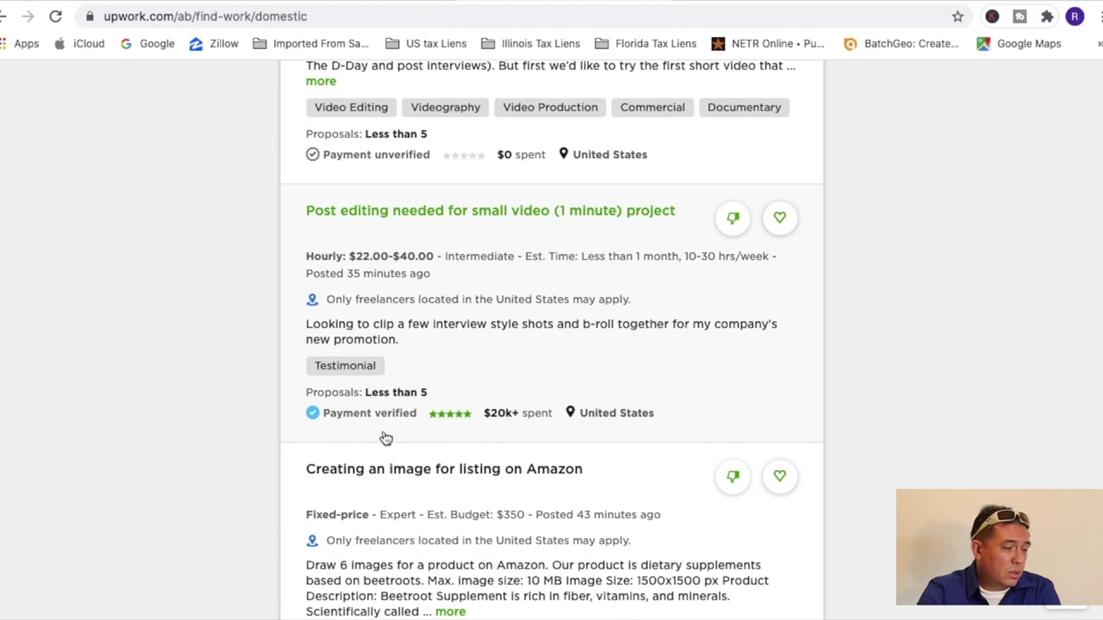
pyautogui.scroll(-6, 386, 438)
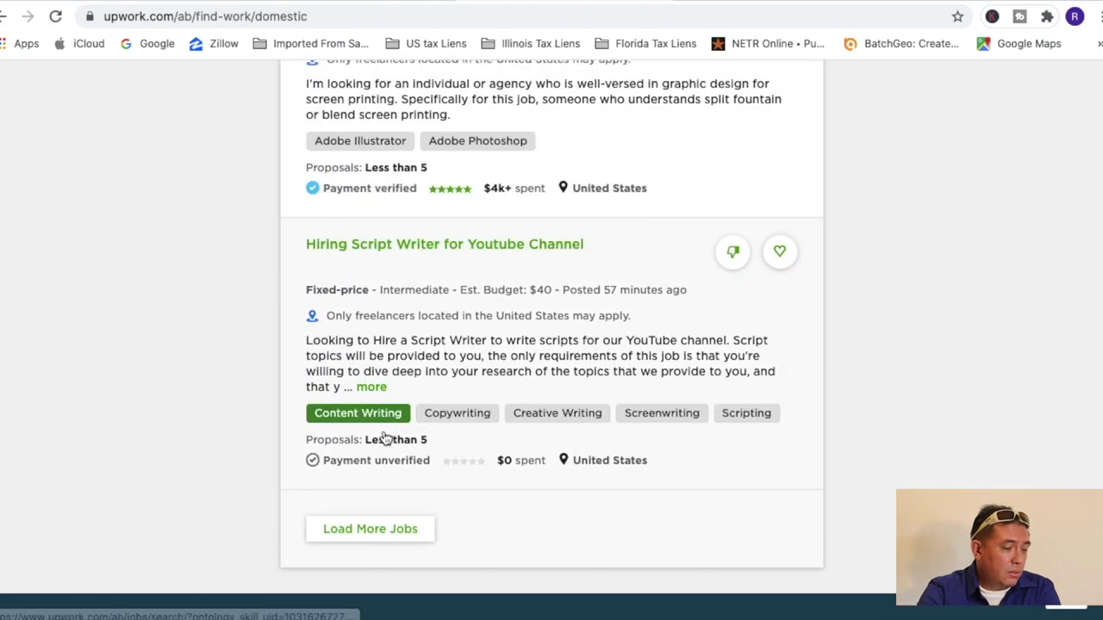
pyautogui.scroll(-3, 386, 439)
pyautogui.scroll(2, 381, 437)
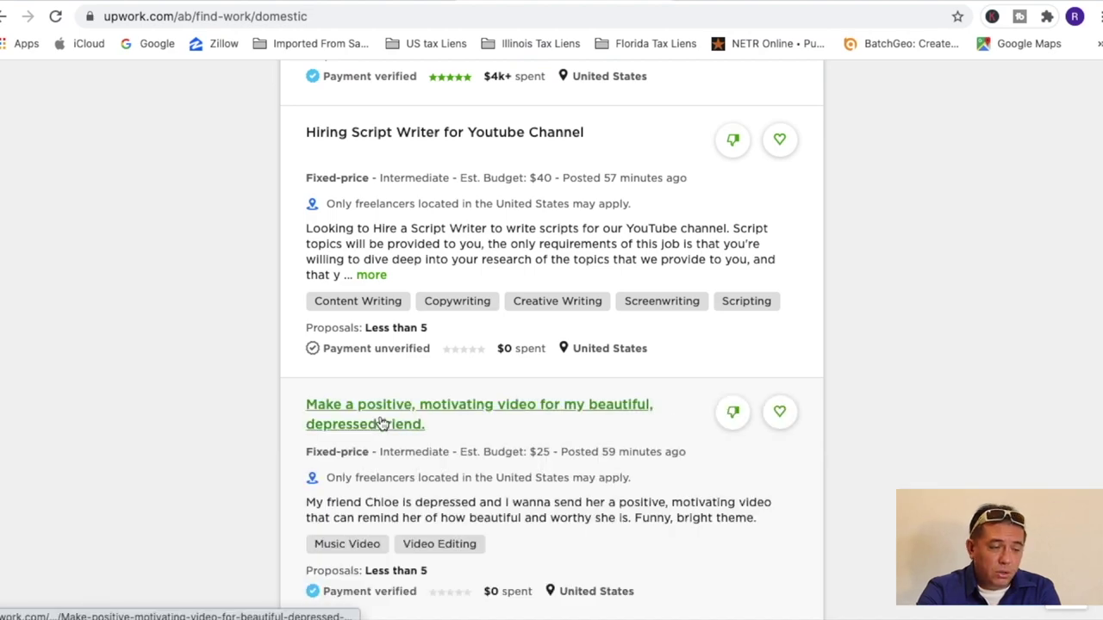
pyautogui.scroll(-1, 381, 422)
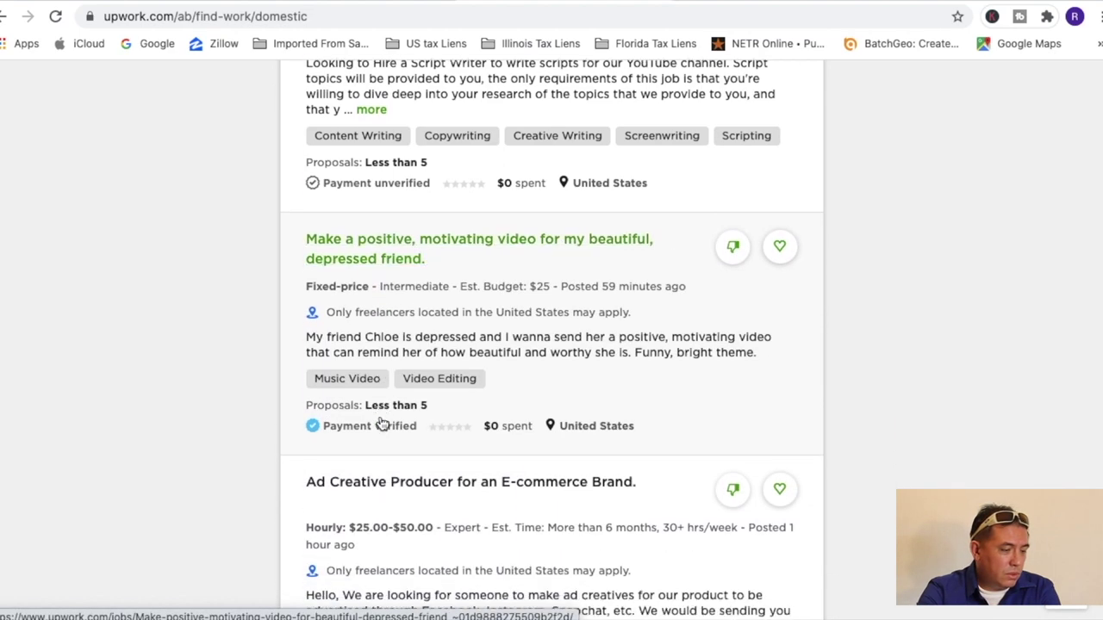
pyautogui.scroll(-2, 381, 422)
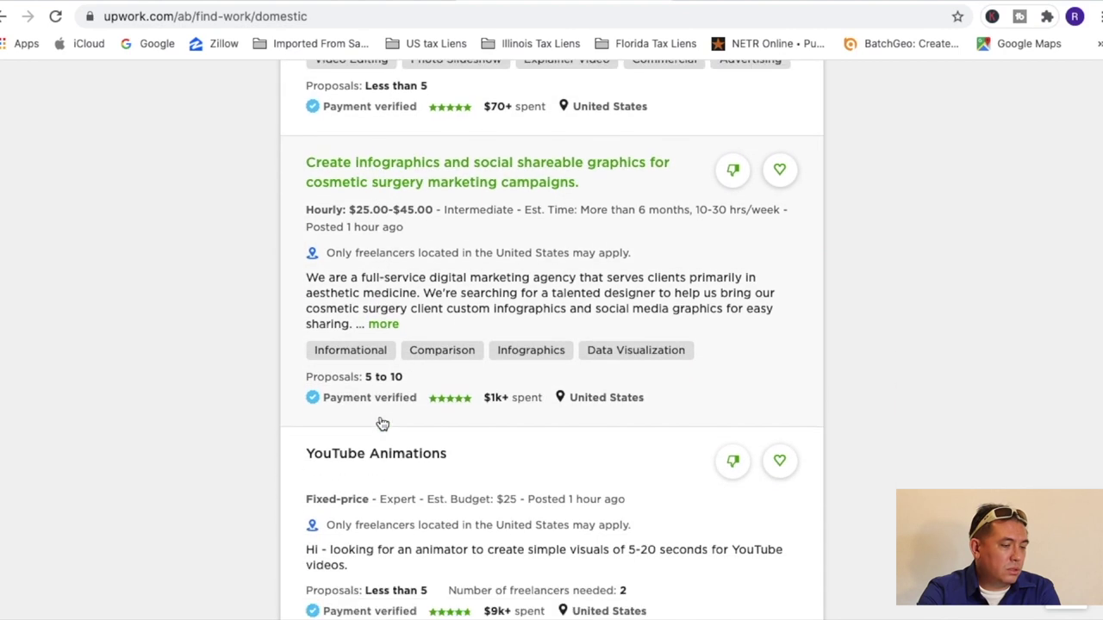
pyautogui.scroll(-6, 382, 422)
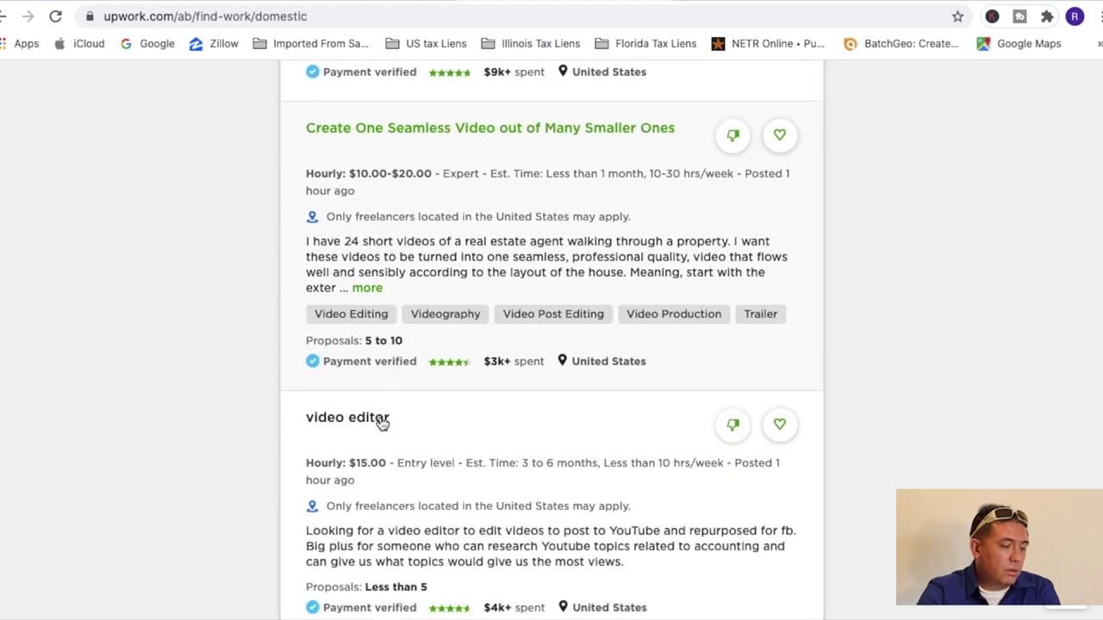
pyautogui.scroll(-5, 382, 423)
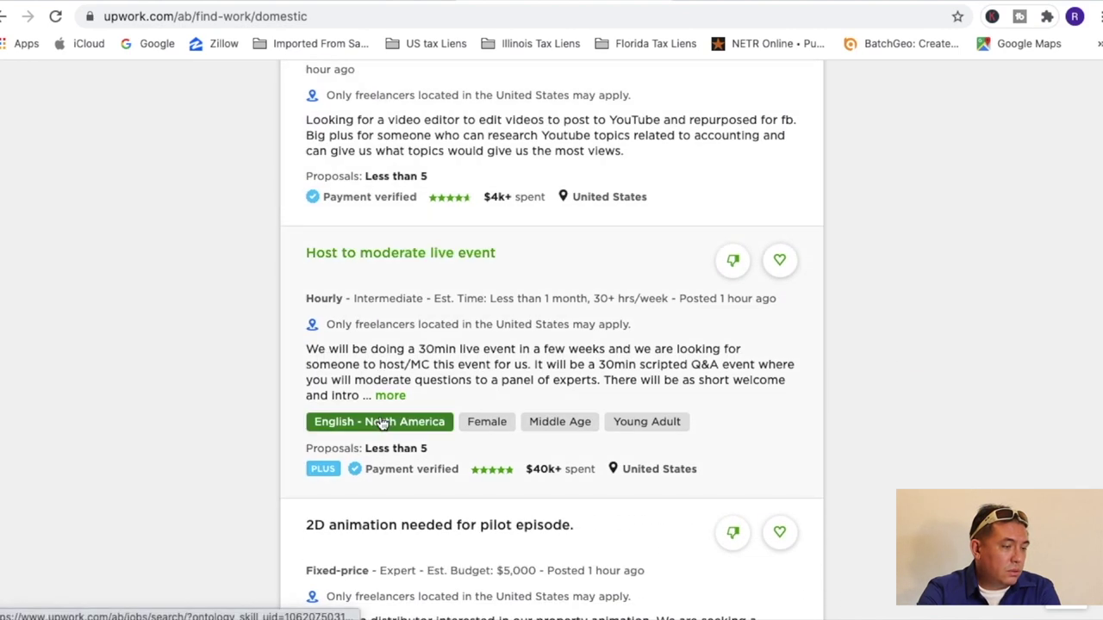
pyautogui.scroll(-6, 381, 422)
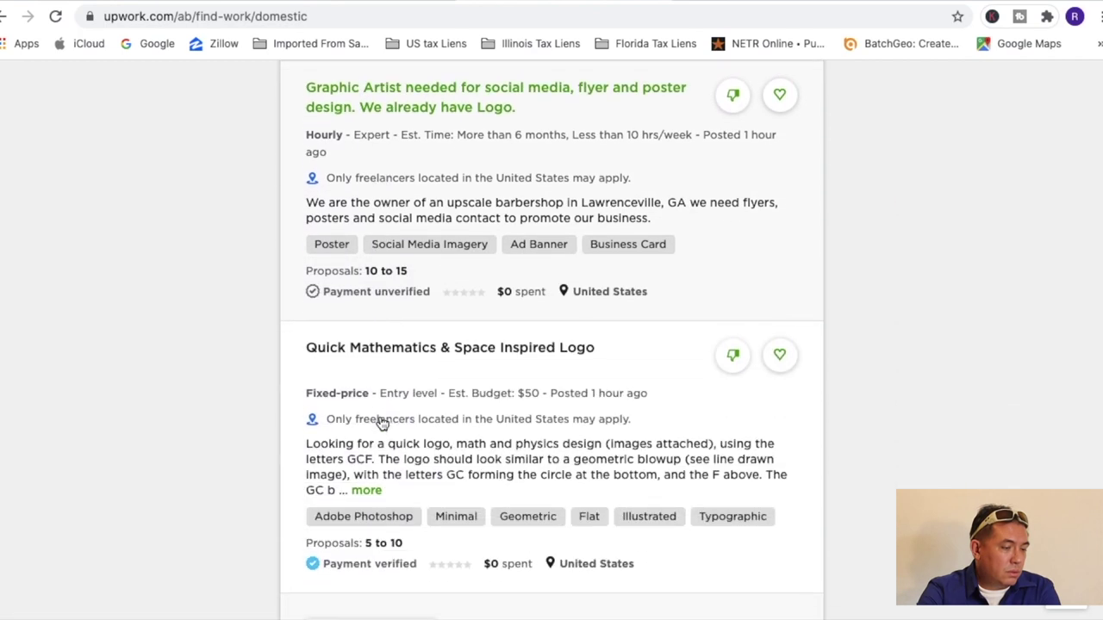
pyautogui.scroll(20, 381, 422)
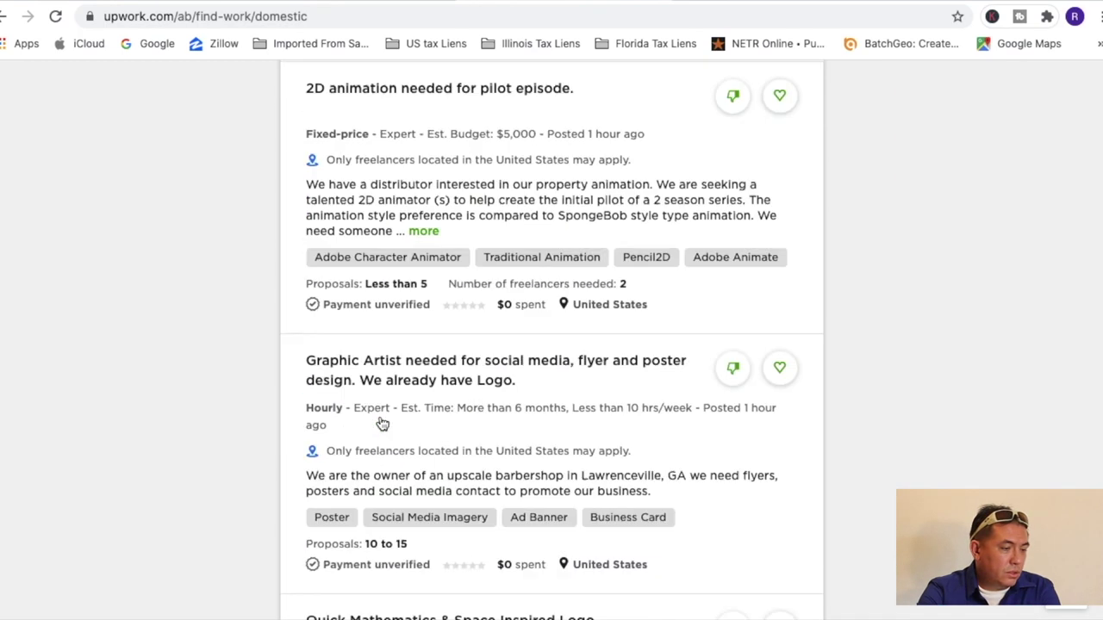
pyautogui.scroll(20, 381, 422)
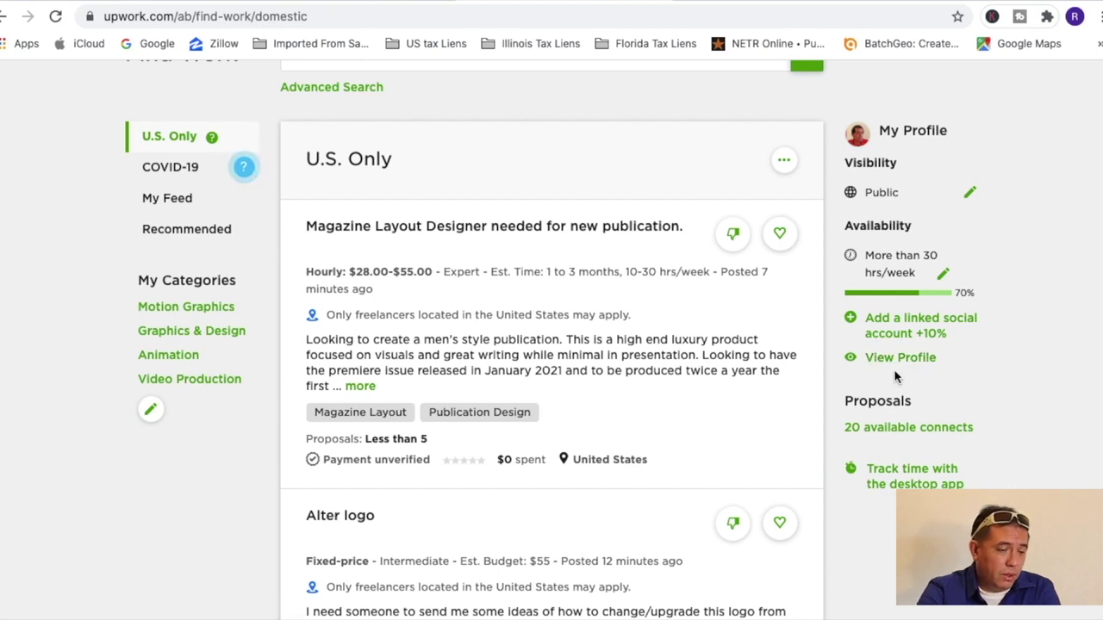
pyautogui.scroll(5, 786, 385)
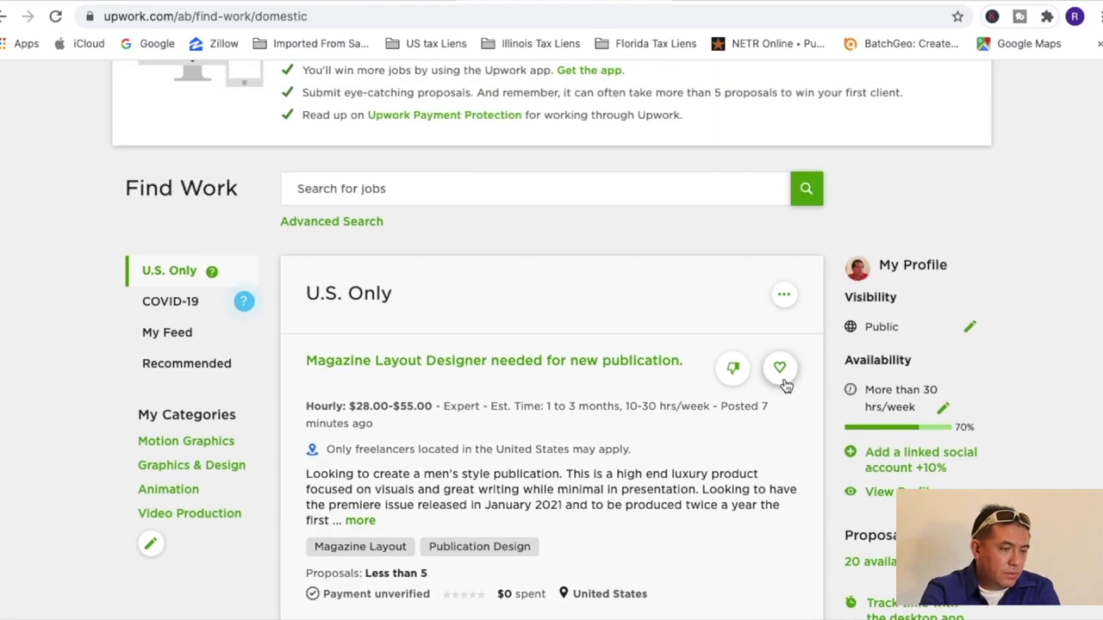
pyautogui.moveTo(566, 109)
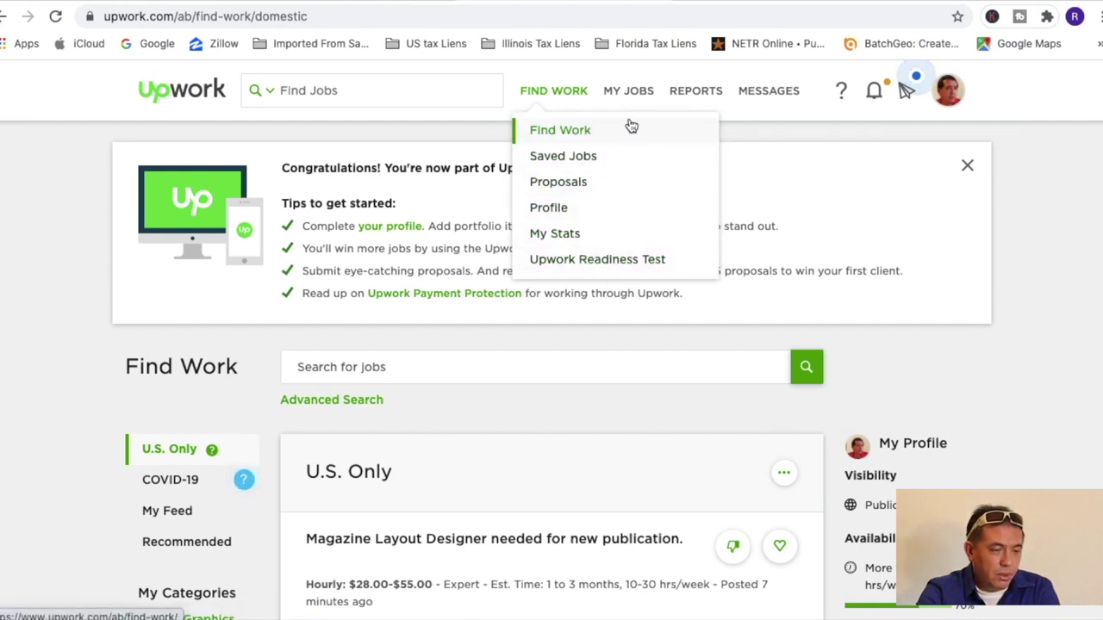
pyautogui.moveTo(633, 108)
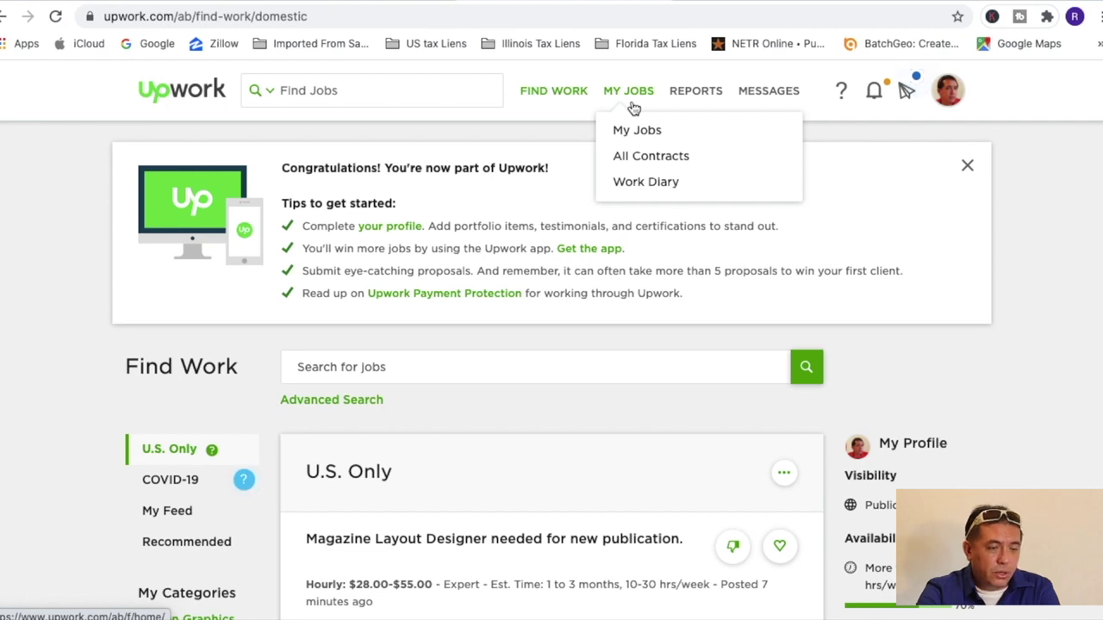
pyautogui.moveTo(702, 80)
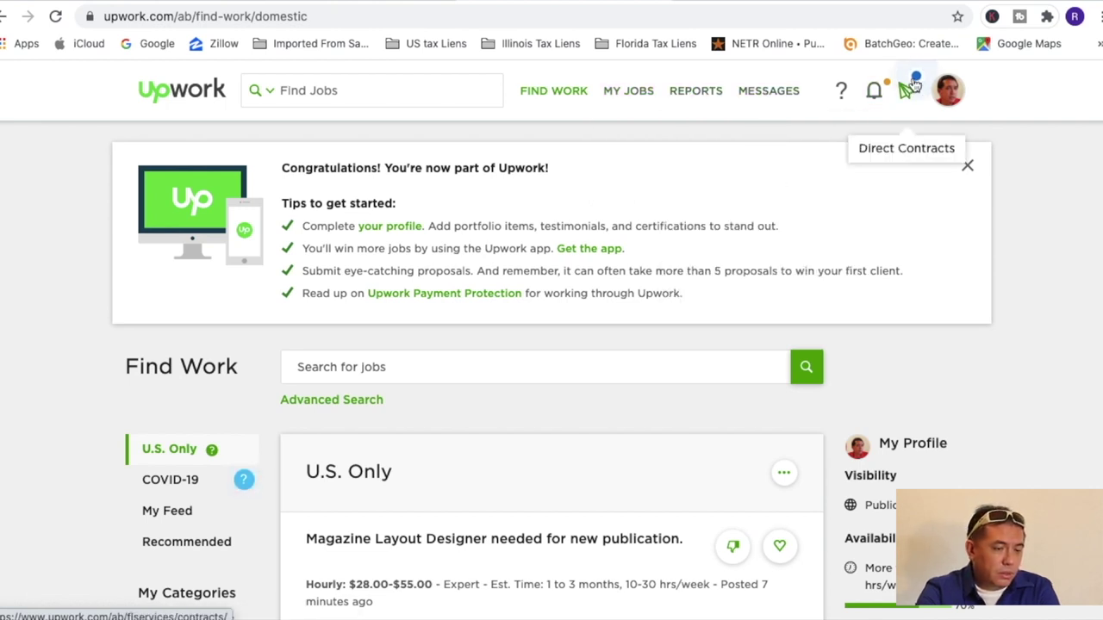
pyautogui.moveTo(719, 113)
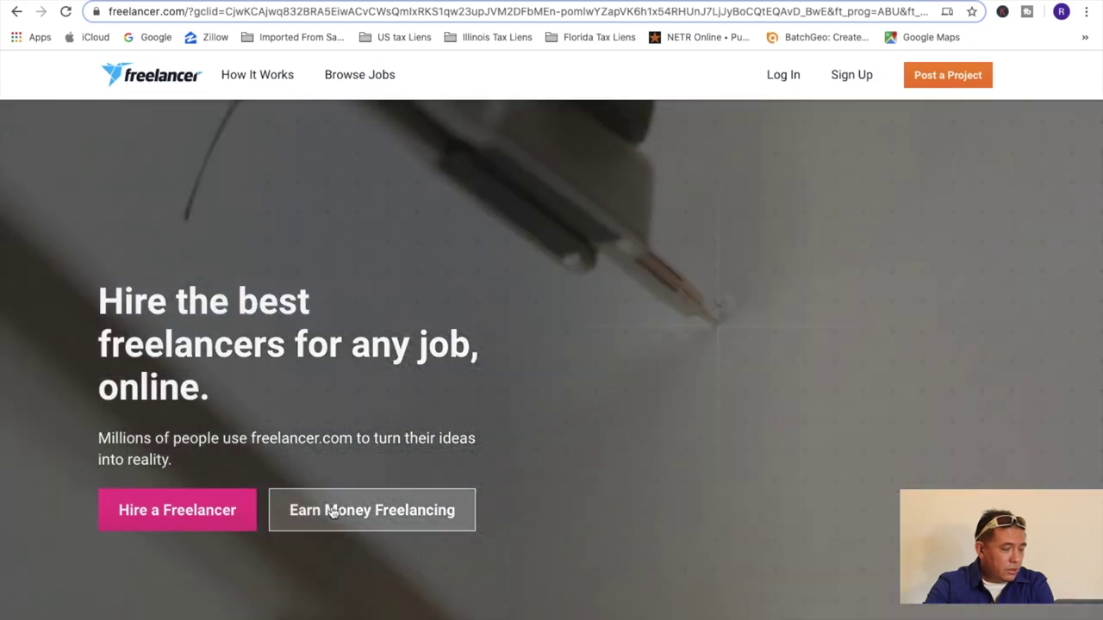
# Start a freelancer sign-up through Earn Money Freelancing on the Freelancer.com home page
pyautogui.click(333, 512)
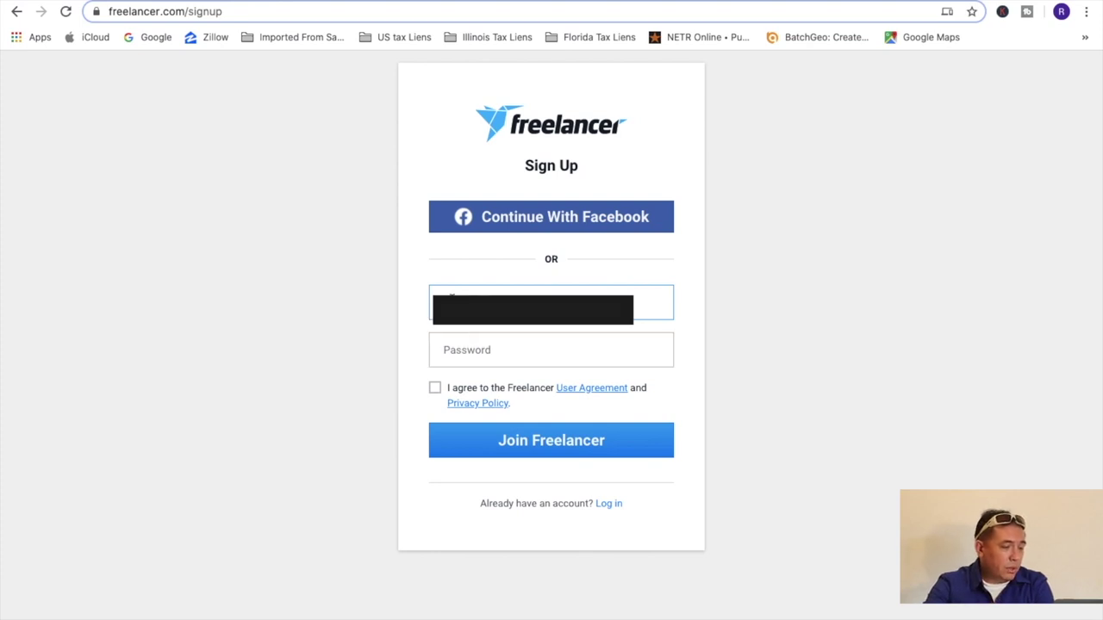
# Create the account with email and password, accept the User Agreement, and choose a username
pyautogui.press('Tab')
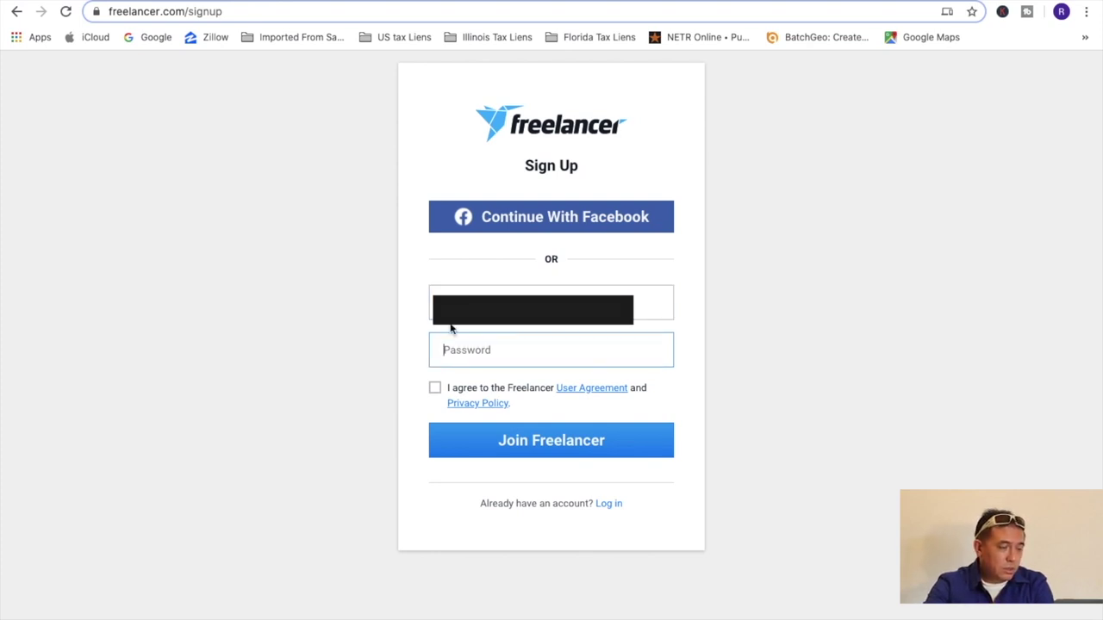
pyautogui.write('****')
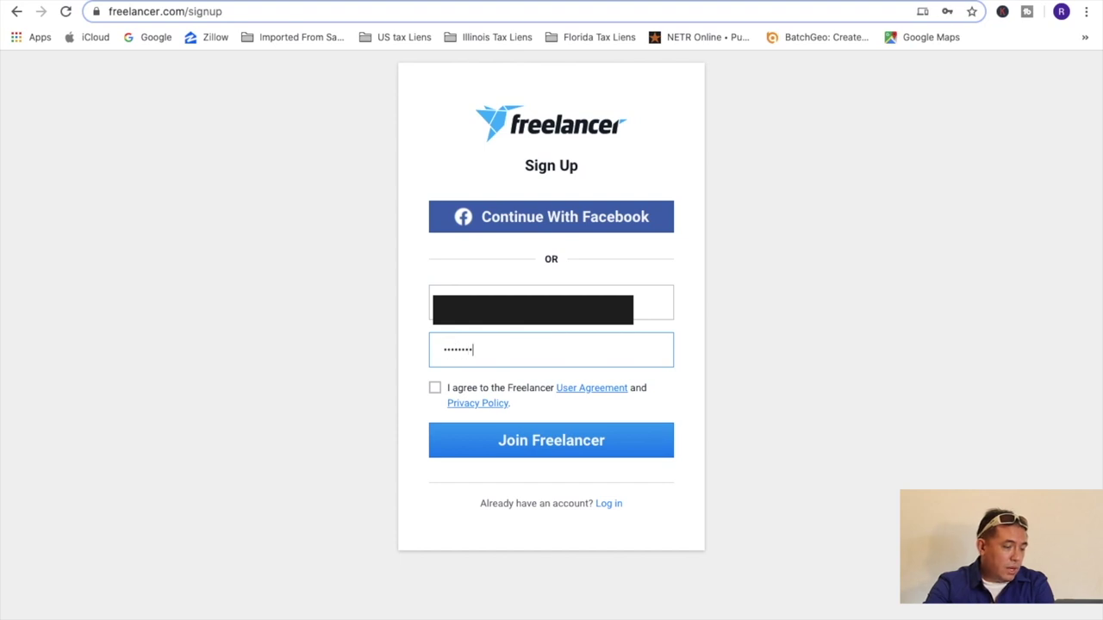
pyautogui.click(435, 389)
pyautogui.click(521, 450)
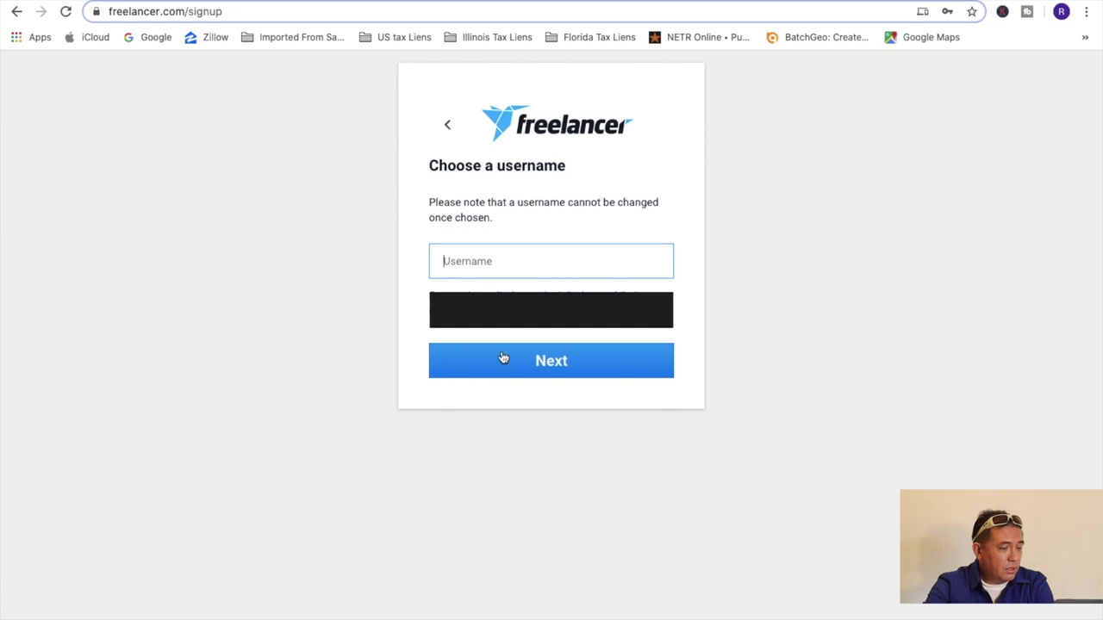
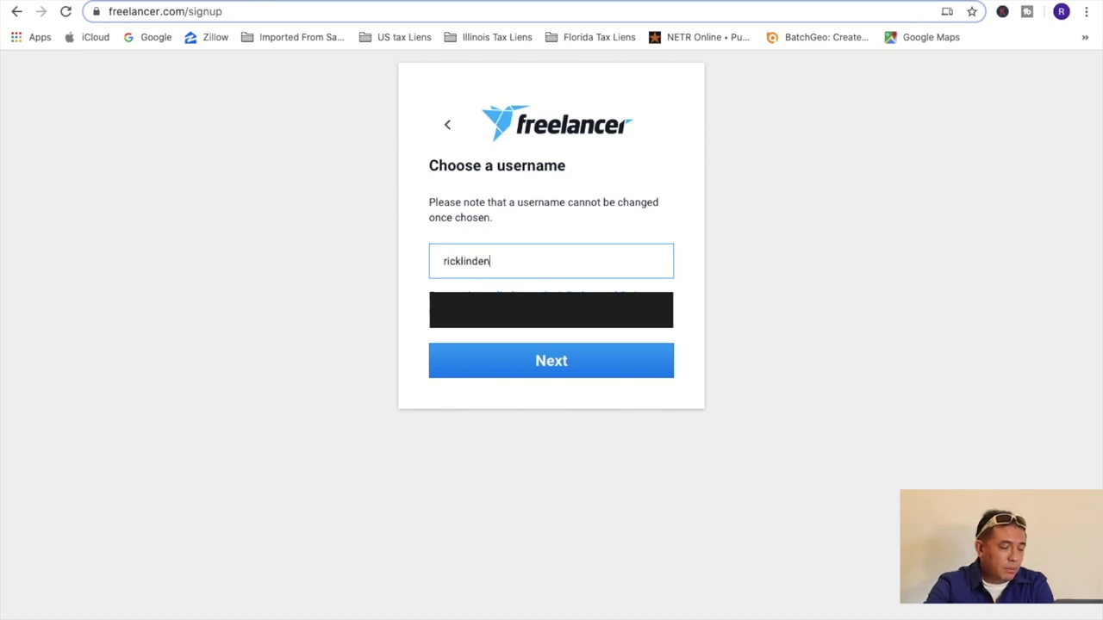
pyautogui.click(527, 357)
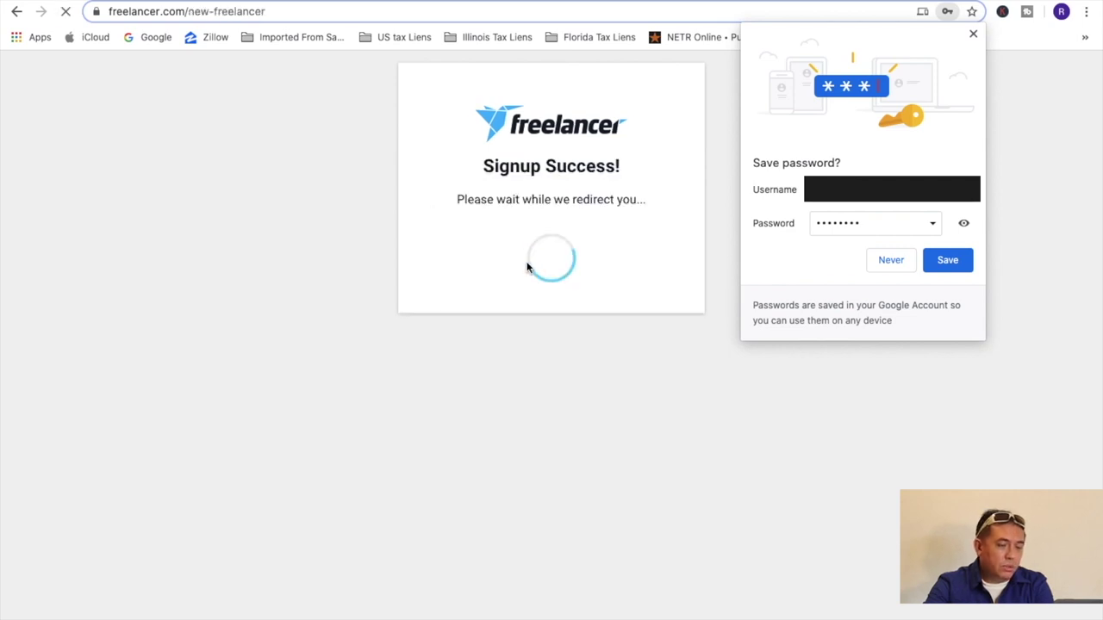
pyautogui.scroll(-2, 298, 346)
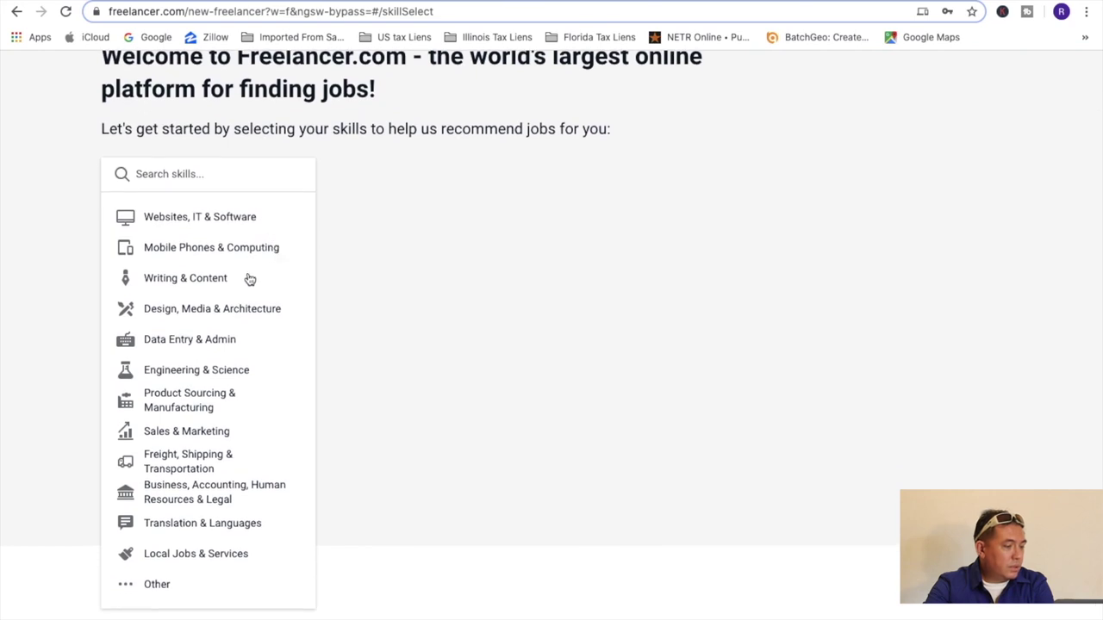
# Add SEO Writing from Writing & Content, then browse the other skill categories
pyautogui.click(249, 278)
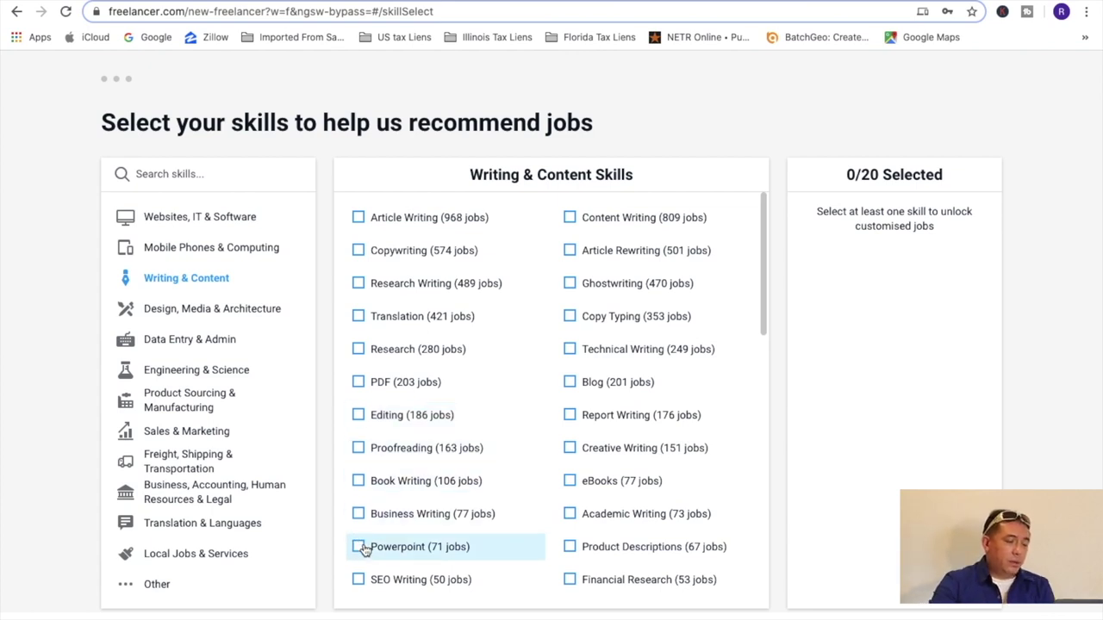
pyautogui.click(357, 581)
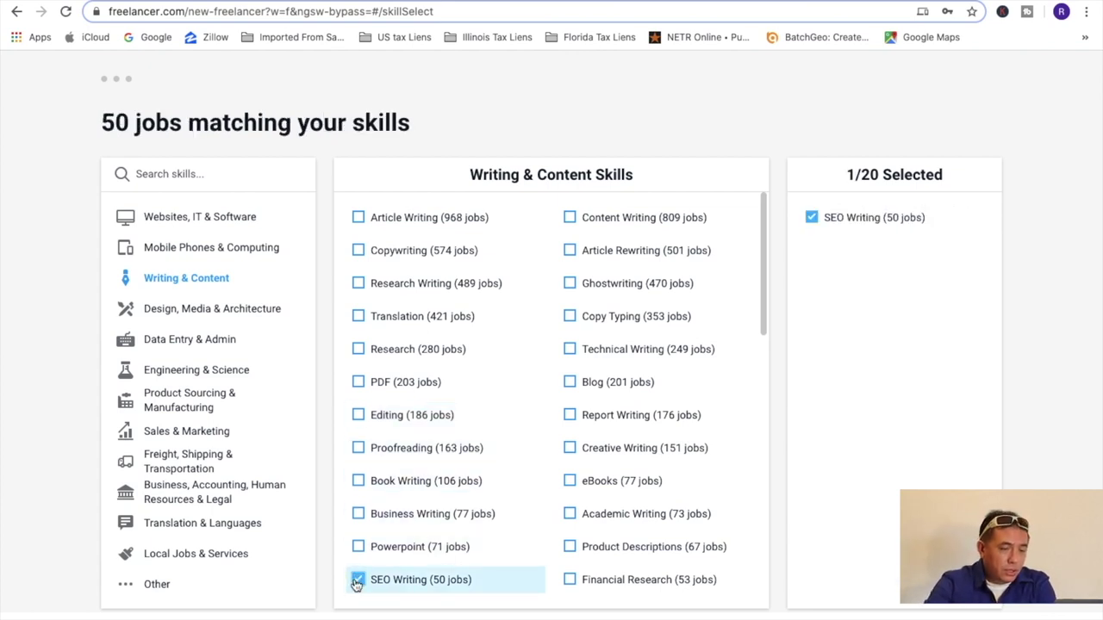
pyautogui.click(207, 250)
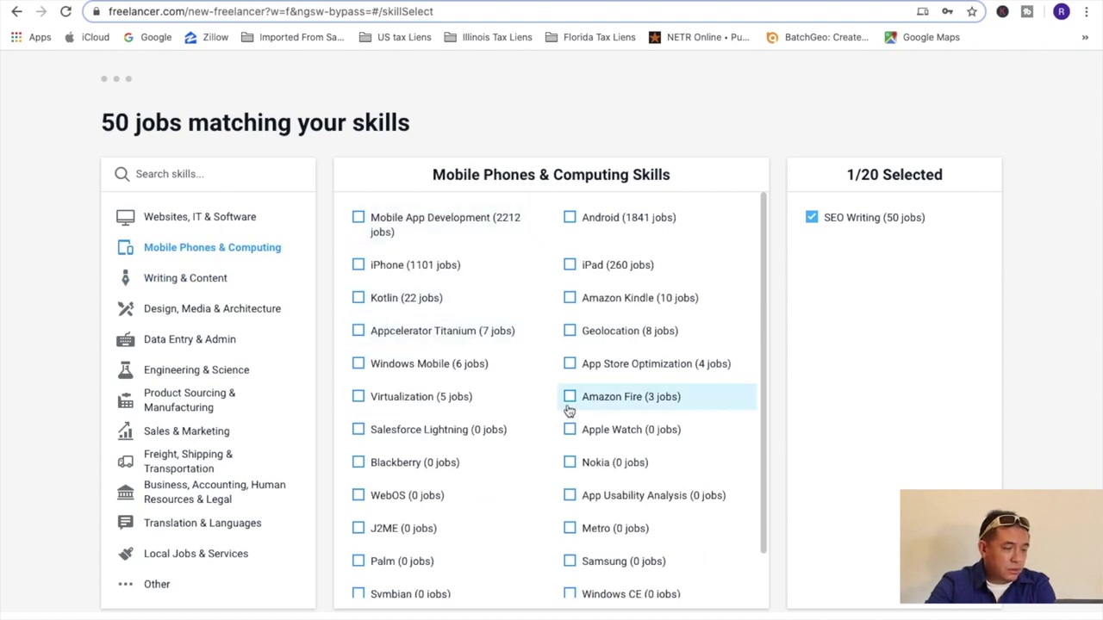
pyautogui.click(203, 283)
pyautogui.click(203, 312)
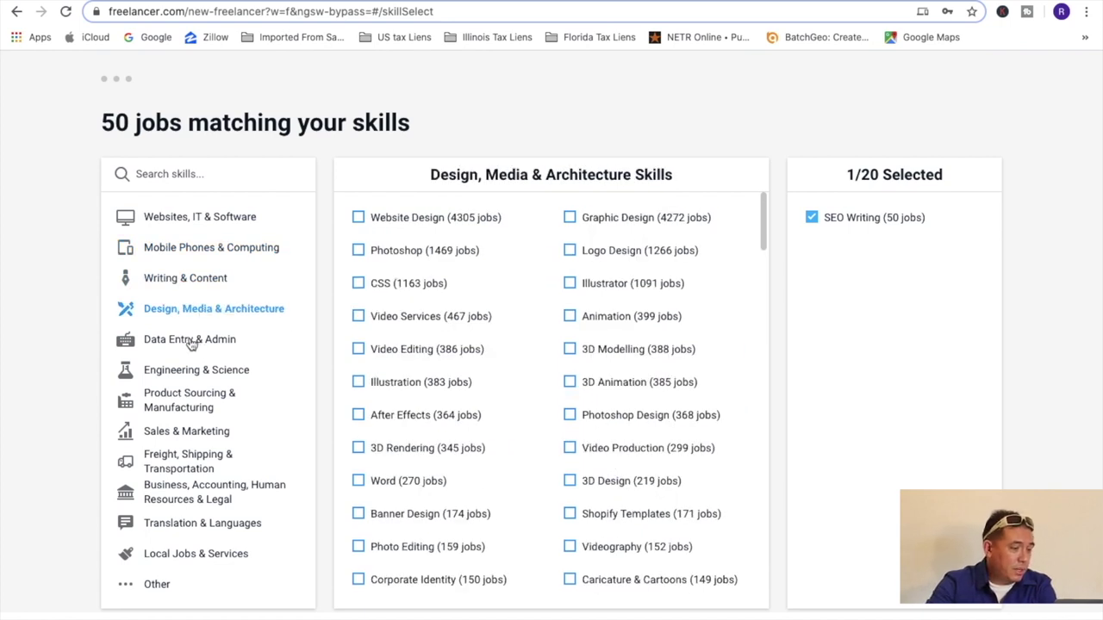
pyautogui.click(192, 342)
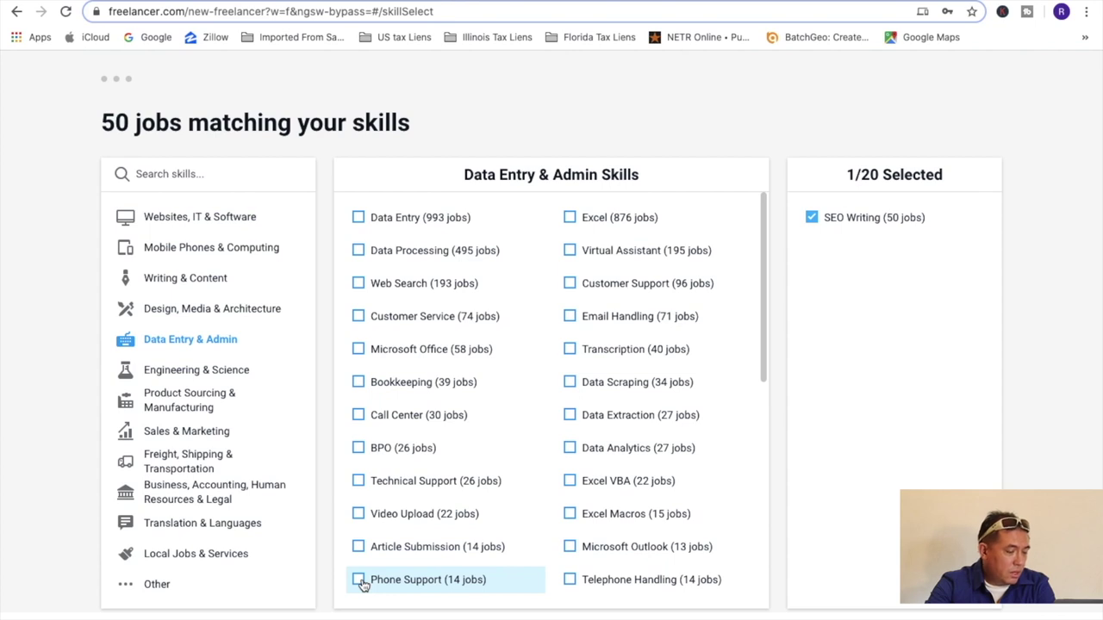
pyautogui.click(227, 372)
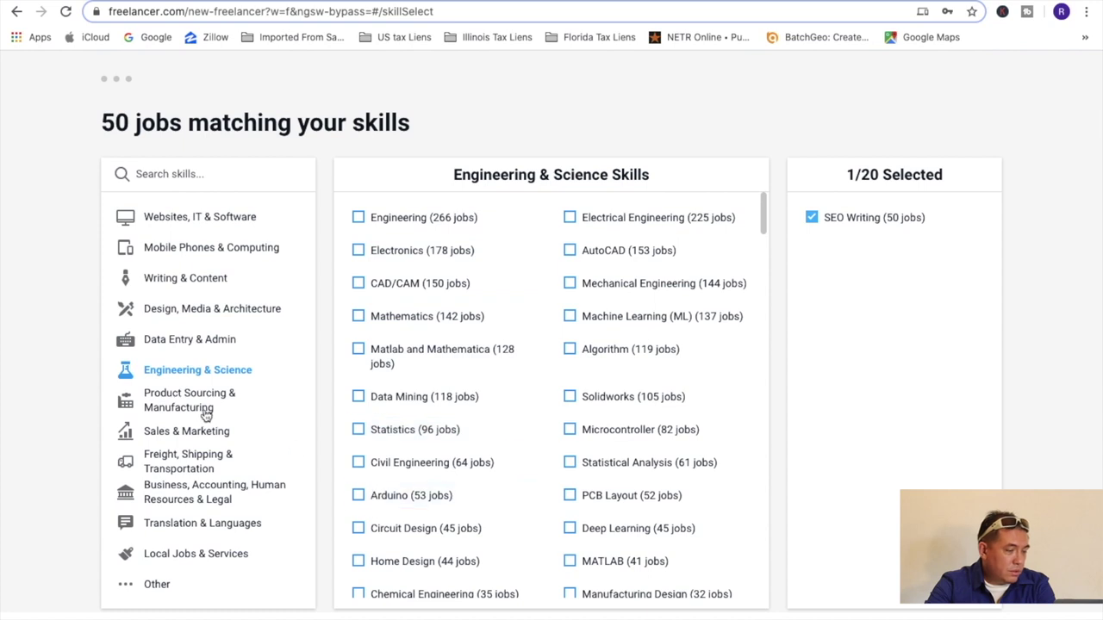
pyautogui.click(207, 414)
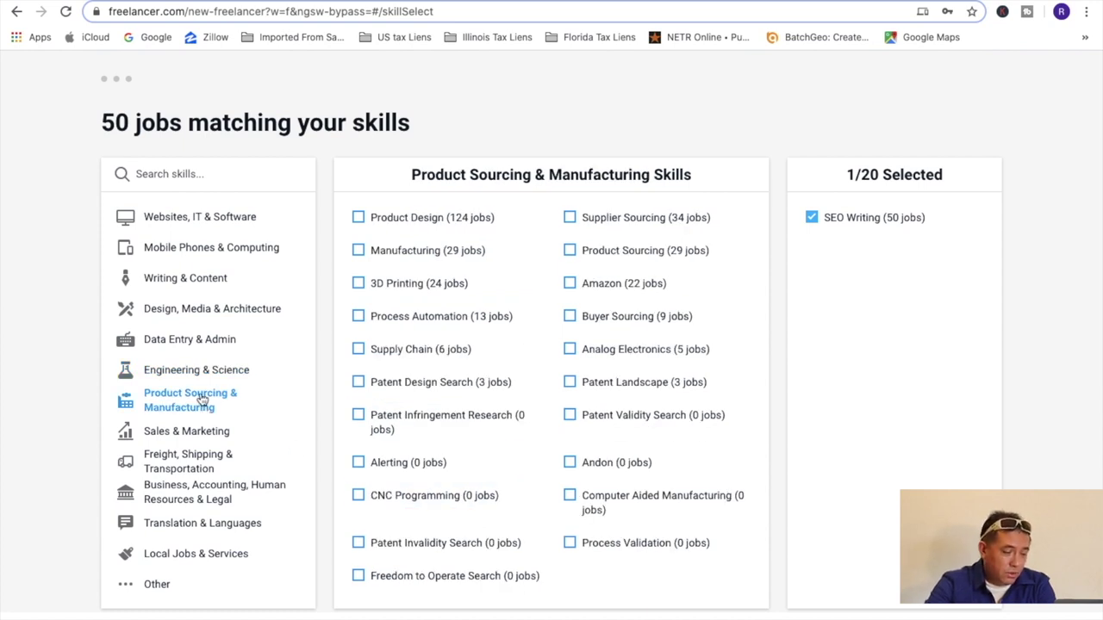
# Add Affiliate Marketing from the Sales & Marketing skills as a second skill
pyautogui.click(186, 439)
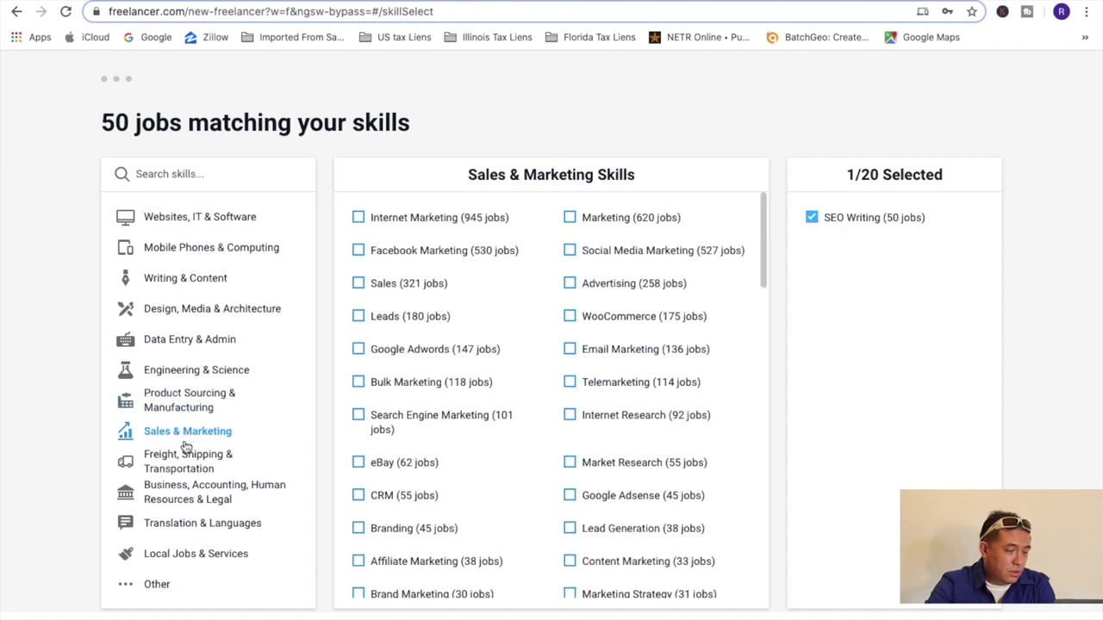
pyautogui.scroll(-8, 358, 457)
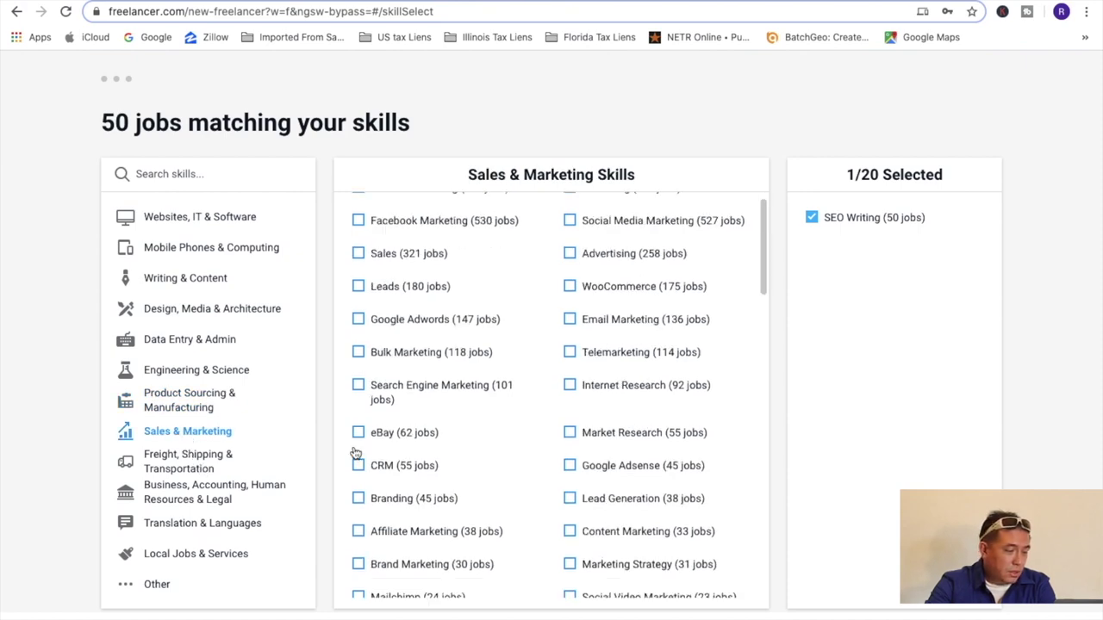
pyautogui.scroll(-5, 355, 453)
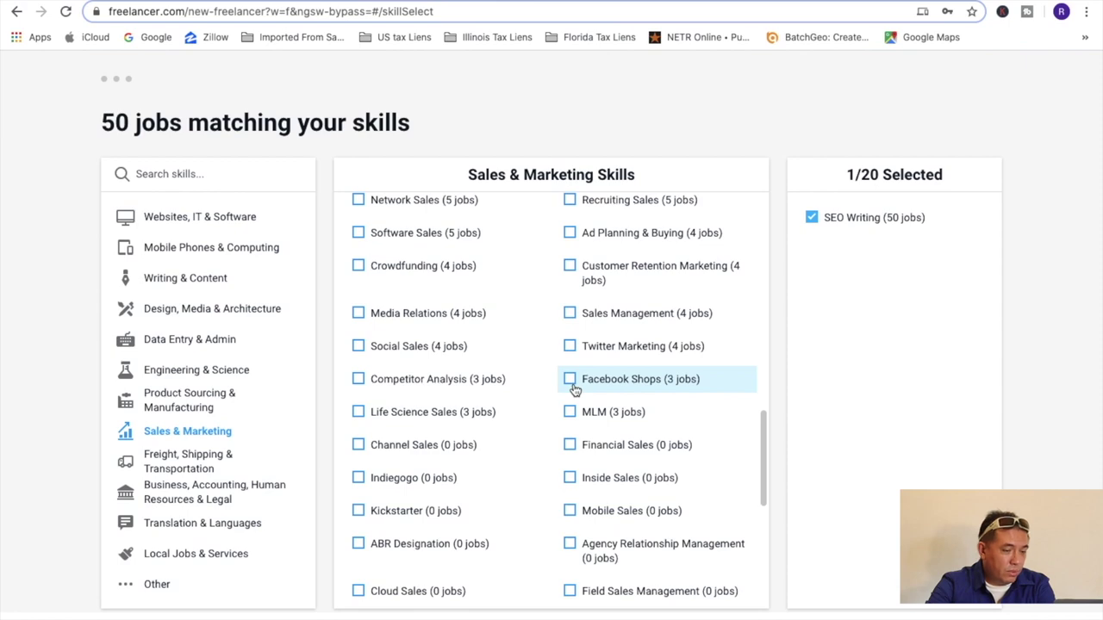
pyautogui.scroll(-5, 551, 586)
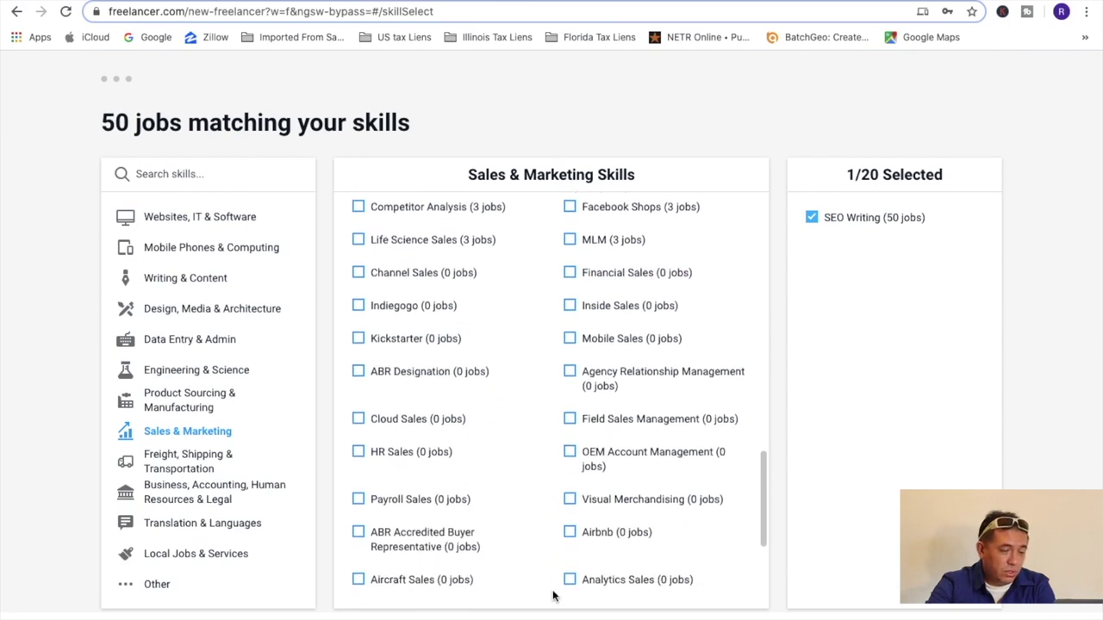
pyautogui.scroll(-1, 553, 594)
pyautogui.scroll(6, 553, 594)
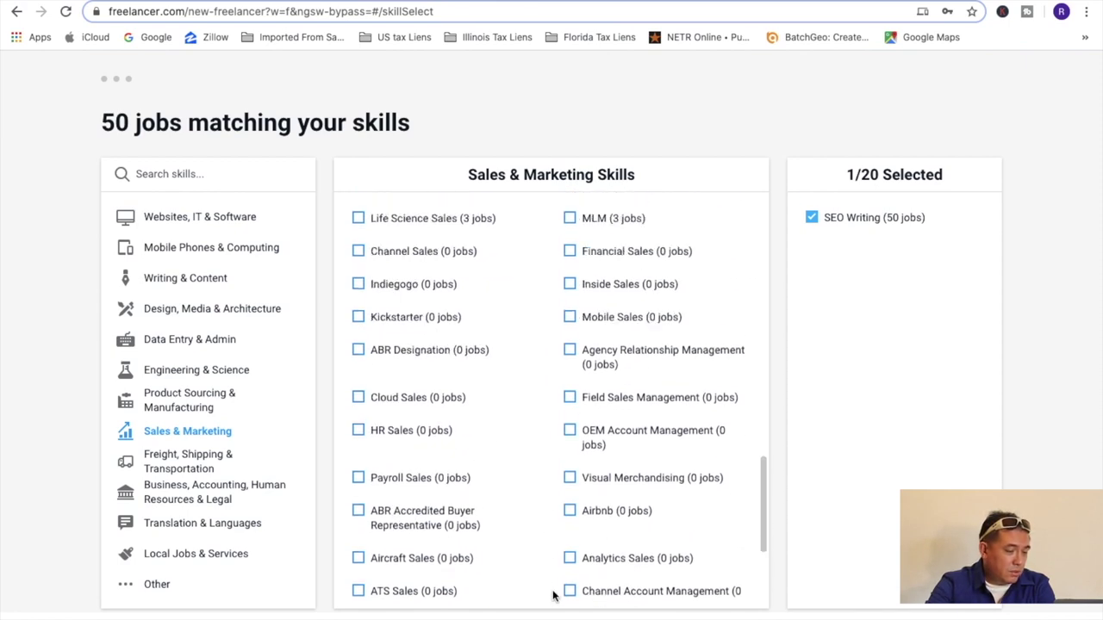
pyautogui.scroll(5, 554, 594)
pyautogui.scroll(1, 554, 594)
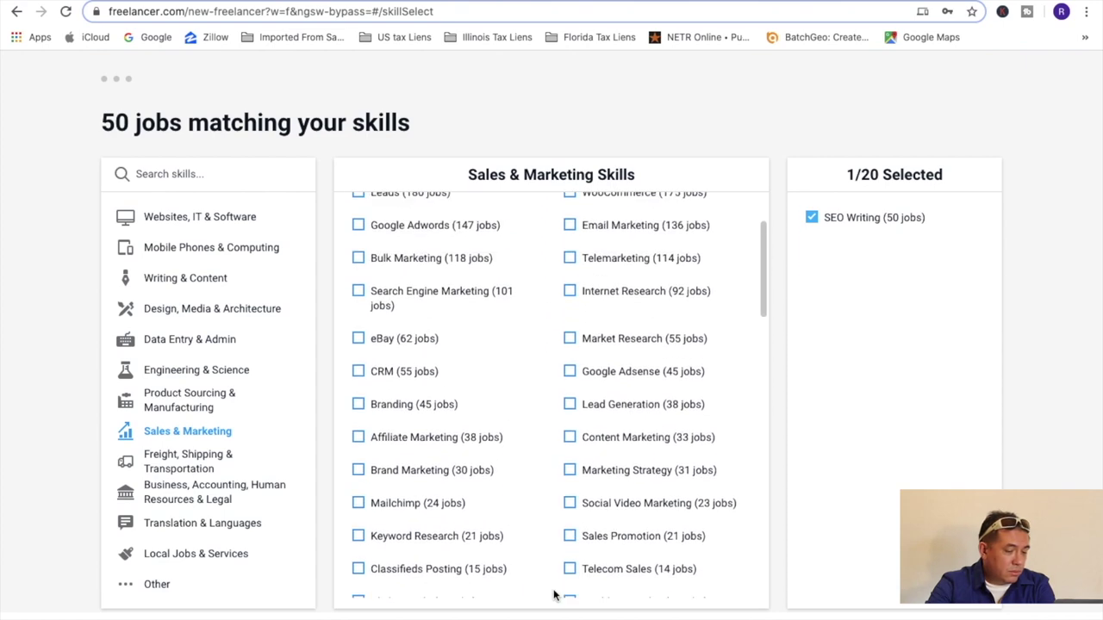
pyautogui.click(360, 459)
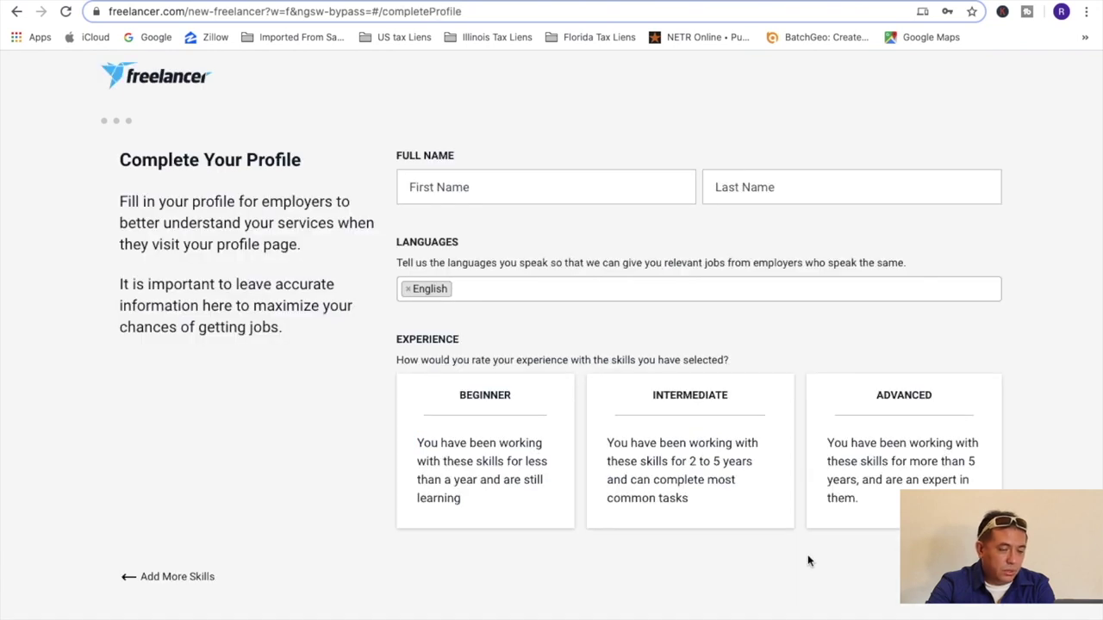
# Fill in the first and last name, and add Filipino as a spoken language
pyautogui.click(538, 195)
pyautogui.write('Rick')
pyautogui.press('Tab')
pyautogui.write('L')
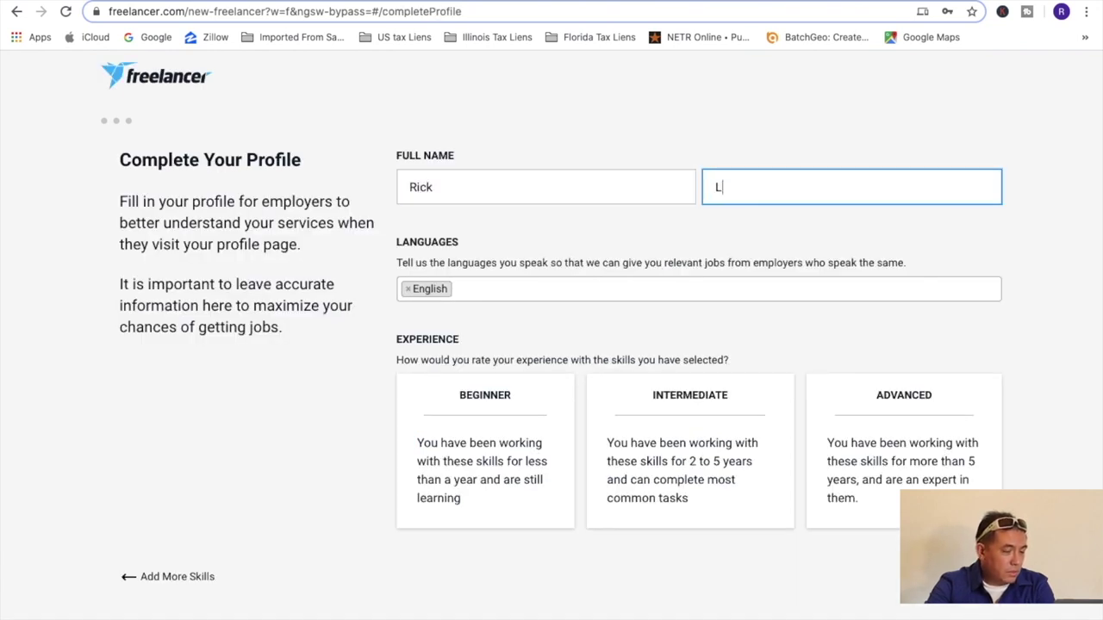
pyautogui.click(492, 295)
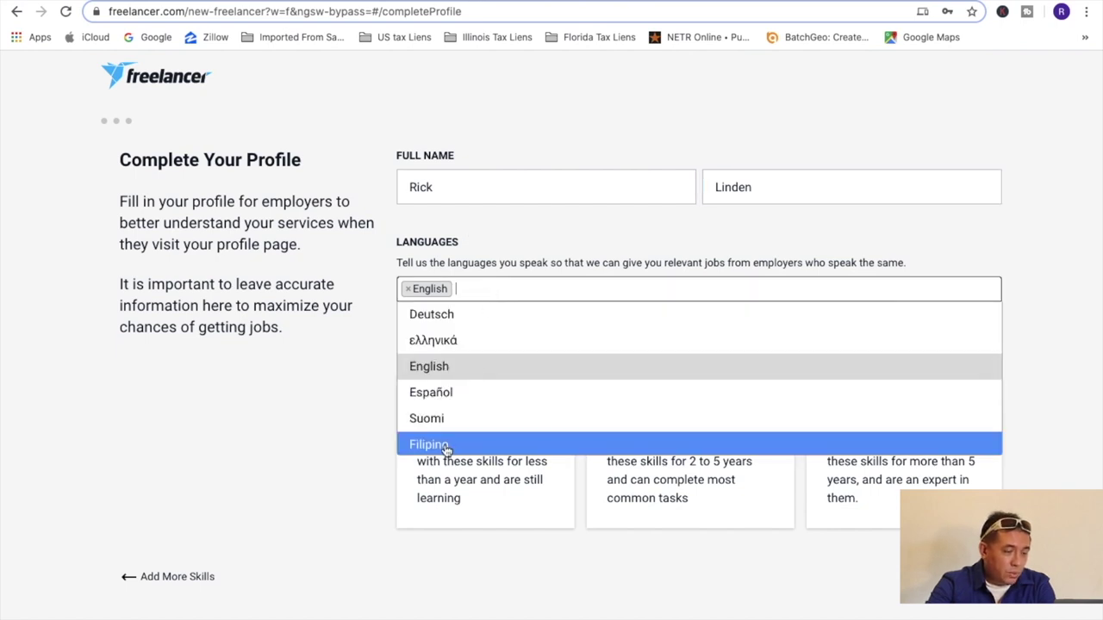
pyautogui.click(444, 445)
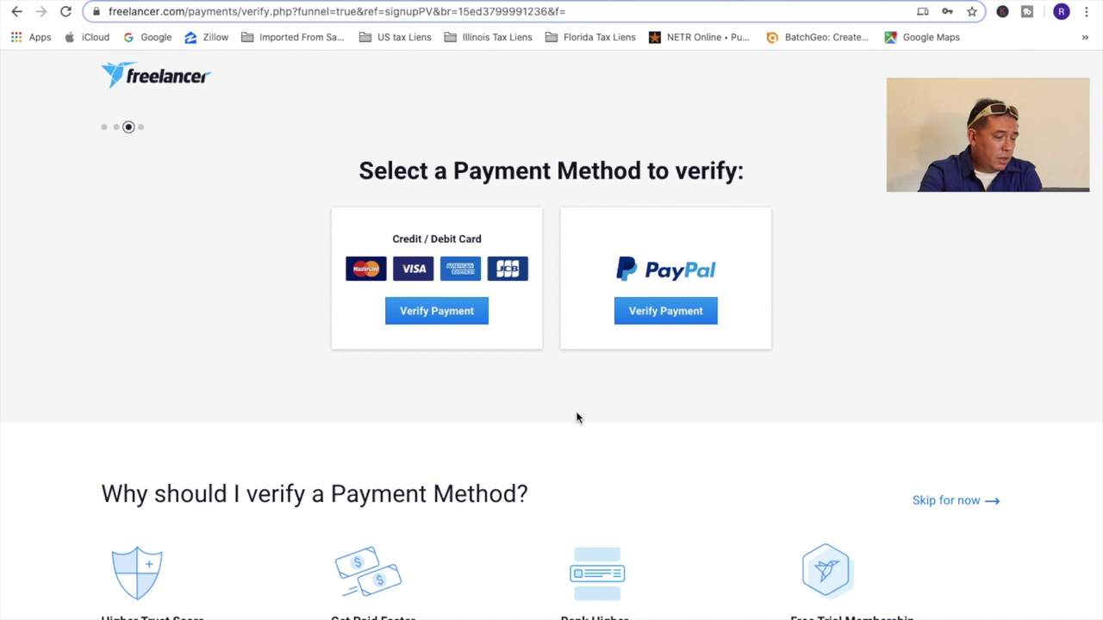
# Choose PayPal to verify the payment method
pyautogui.click(633, 313)
pyautogui.scroll(-3, 653, 407)
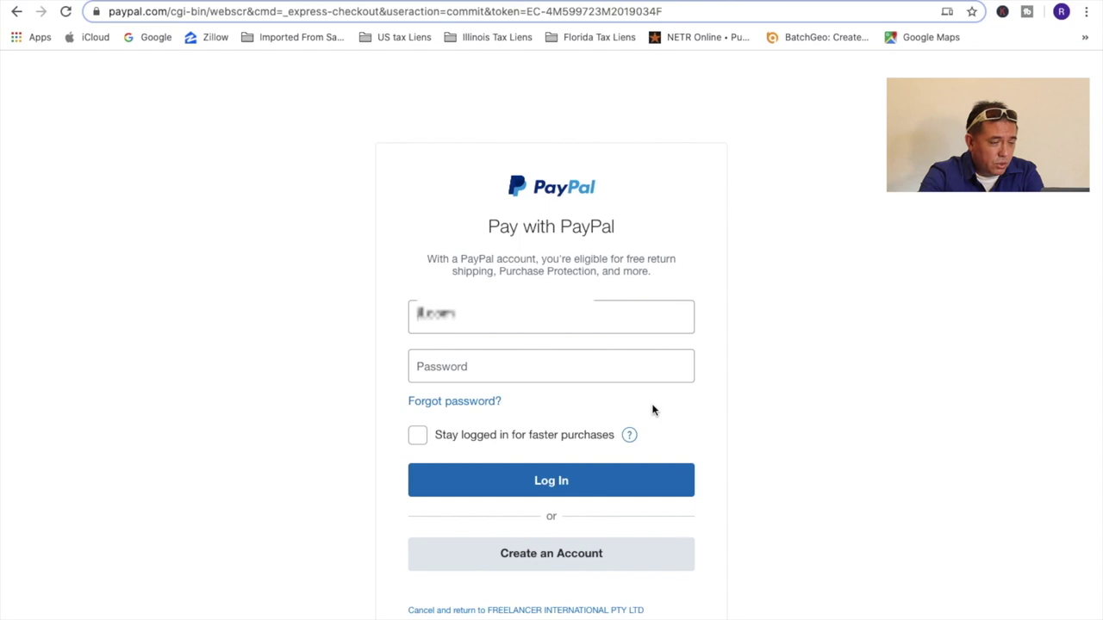
# Sign in to PayPal with the account password and Stay logged in, retrying after the error
pyautogui.click(525, 366)
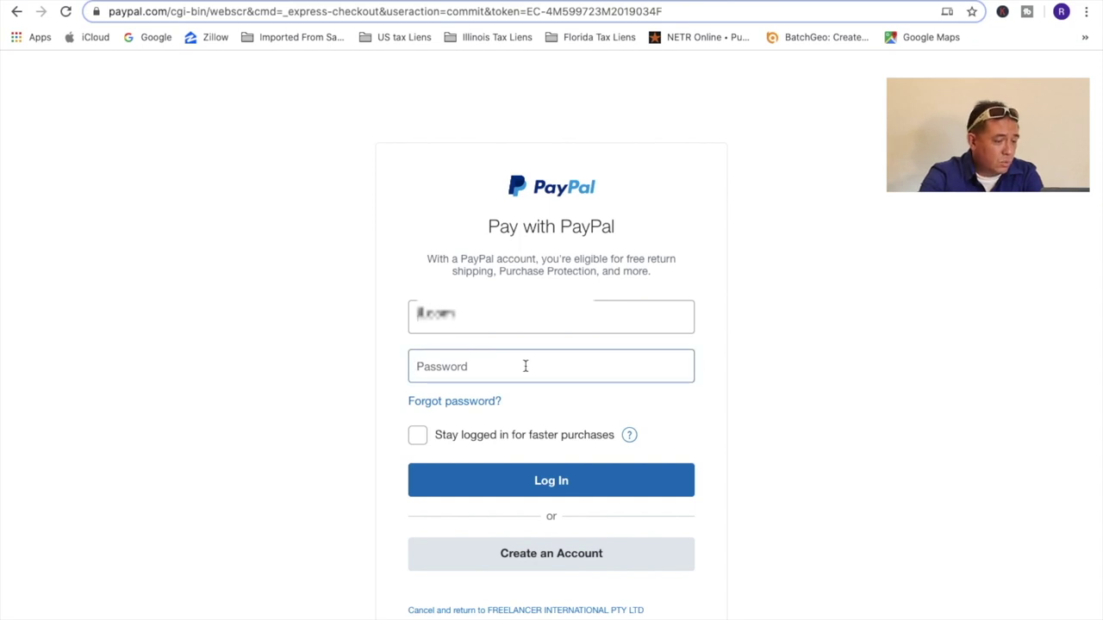
pyautogui.write('********')
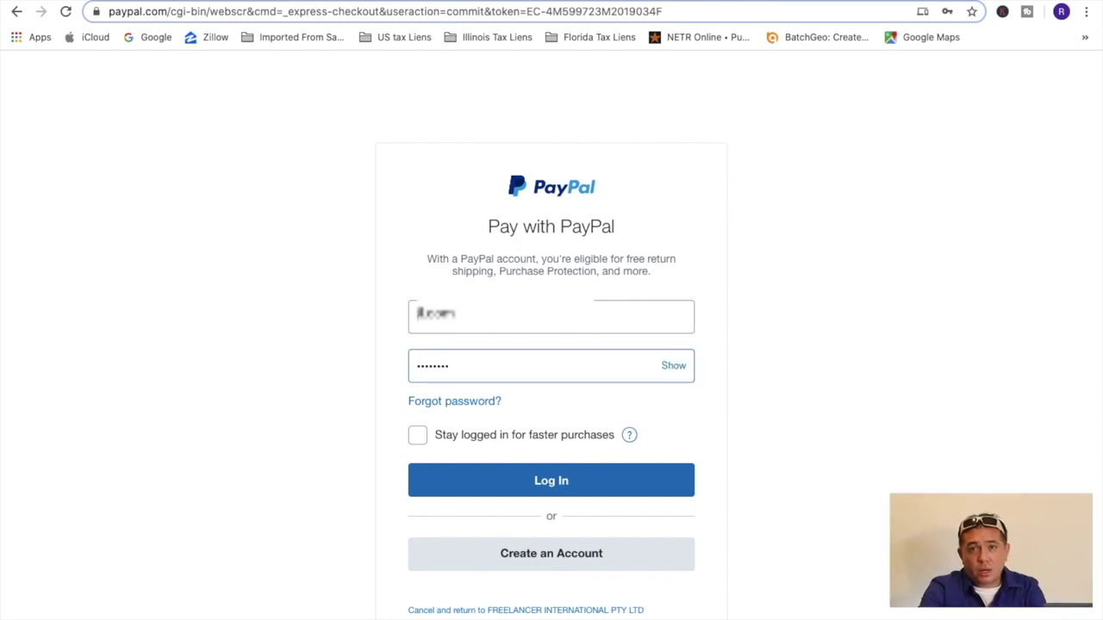
pyautogui.click(418, 434)
pyautogui.click(473, 480)
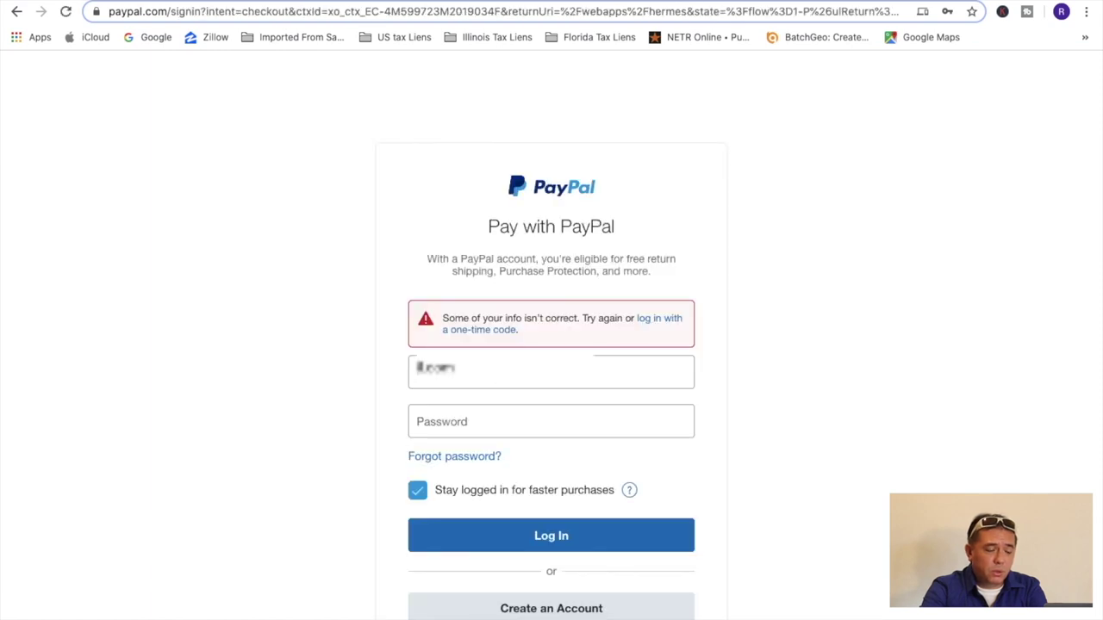
pyautogui.click(488, 416)
pyautogui.write('*********')
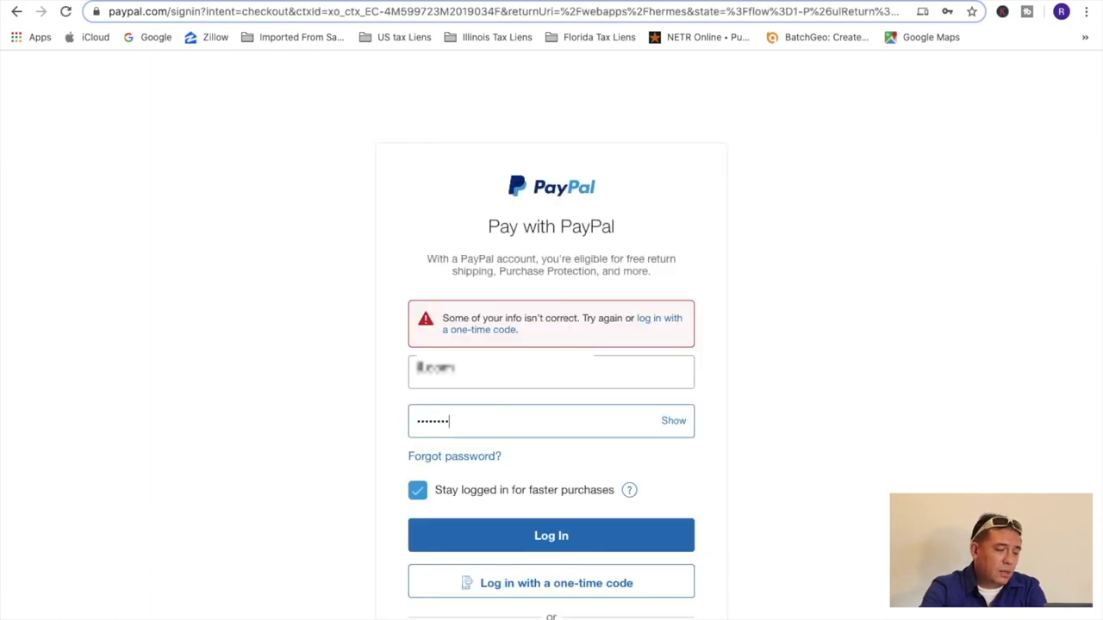
pyautogui.click(572, 537)
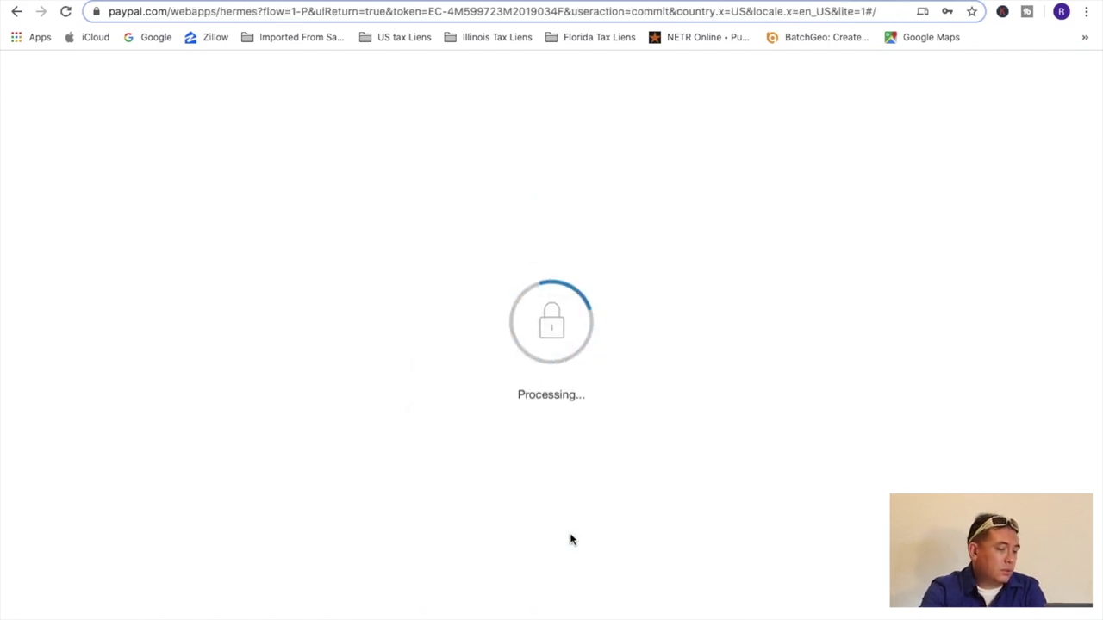
# Switch the PayPal payment method to PayPal Credit and agree to the payment
pyautogui.scroll(-1, 571, 539)
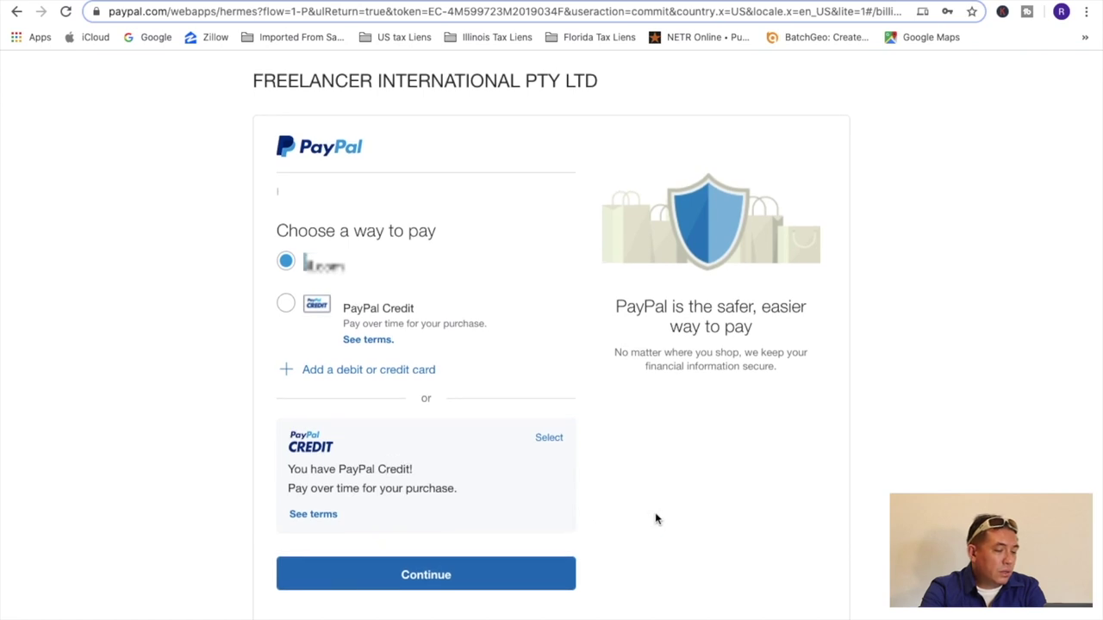
pyautogui.click(425, 579)
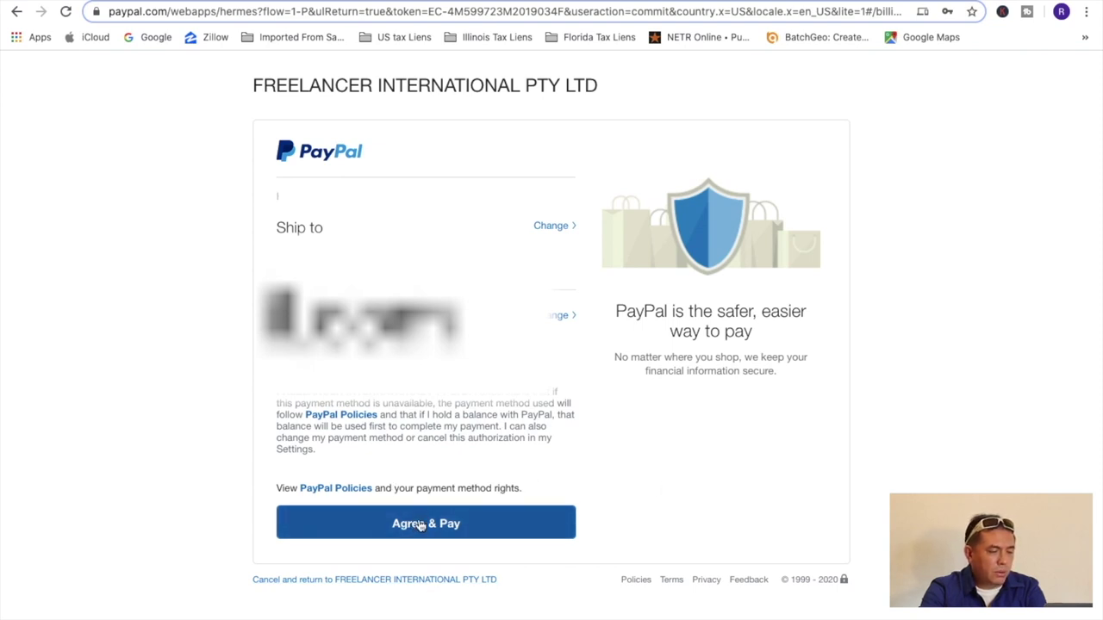
pyautogui.click(557, 316)
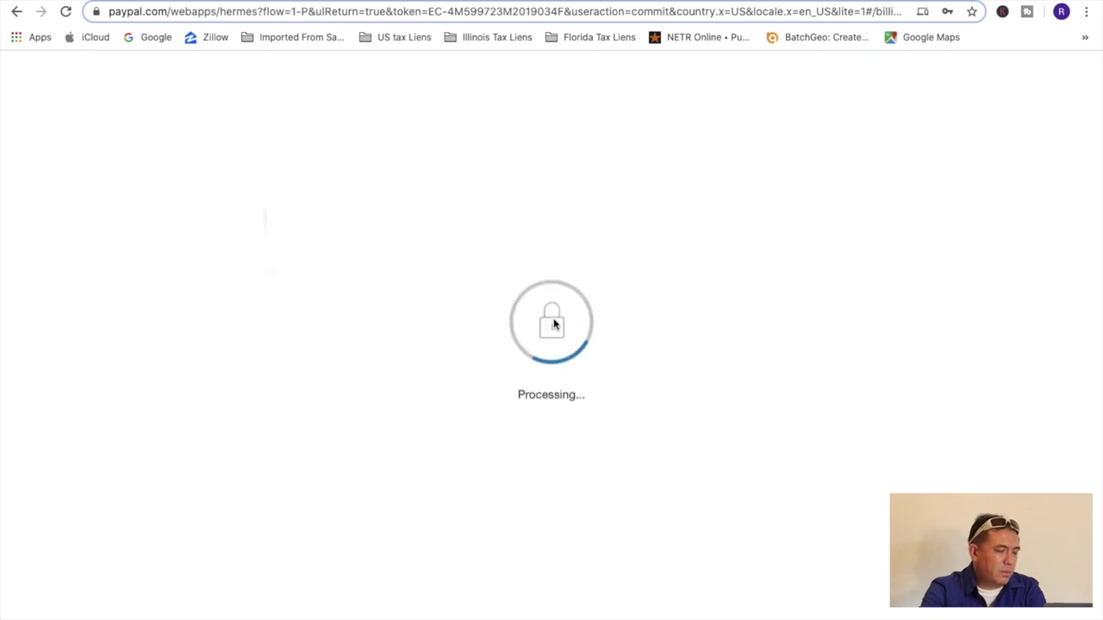
pyautogui.click(377, 314)
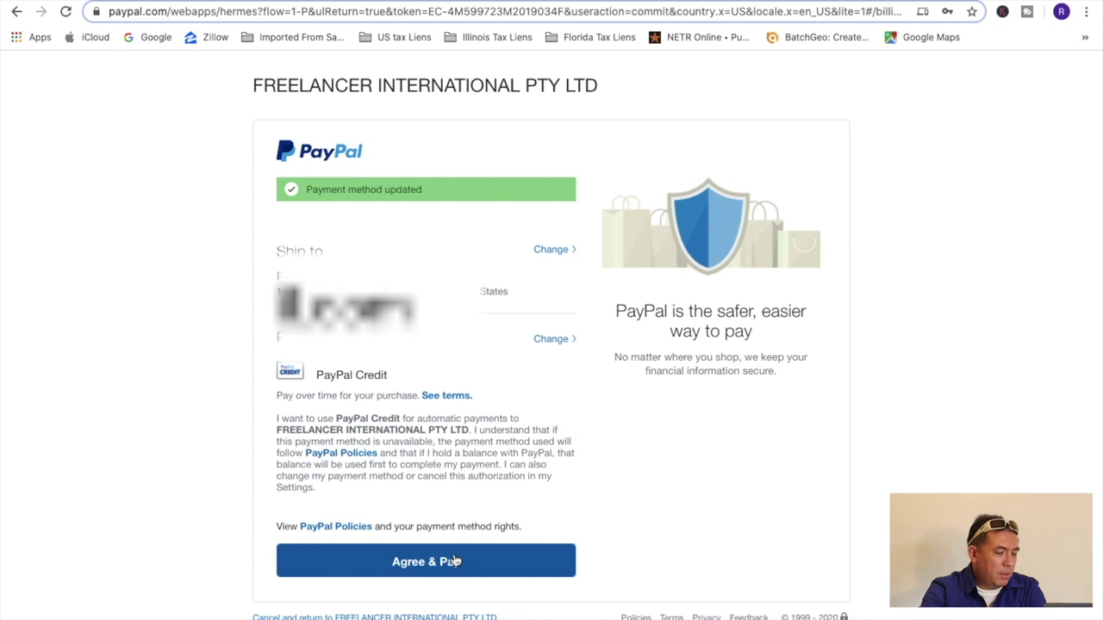
pyautogui.click(457, 561)
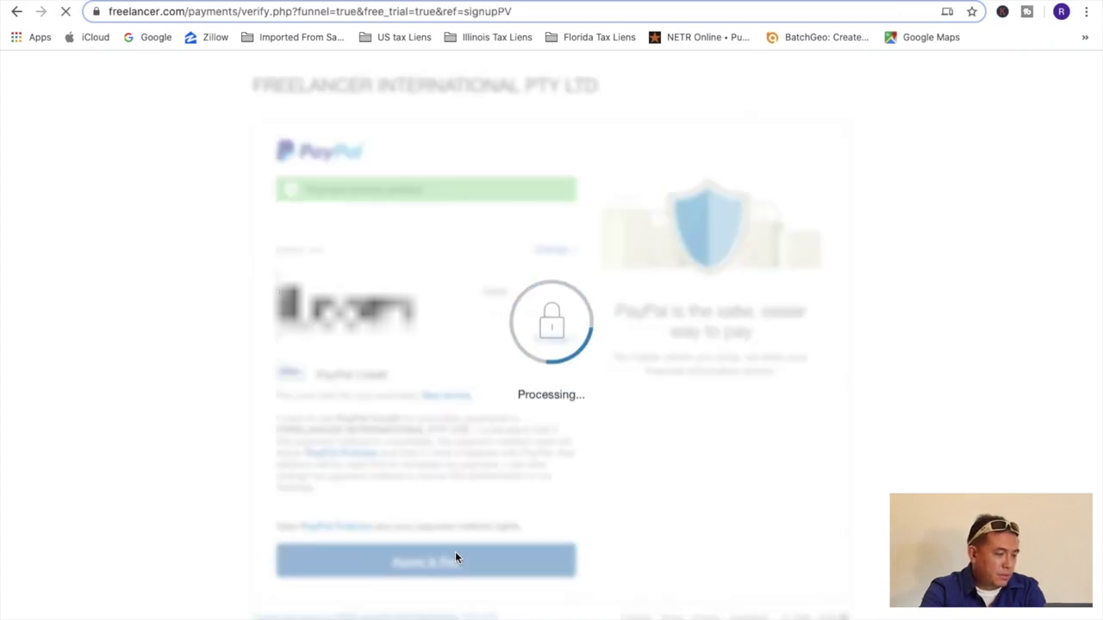
# Skip the Plus Membership offer to reach the 77 matching project results
pyautogui.scroll(-1, 915, 424)
pyautogui.scroll(-5, 915, 424)
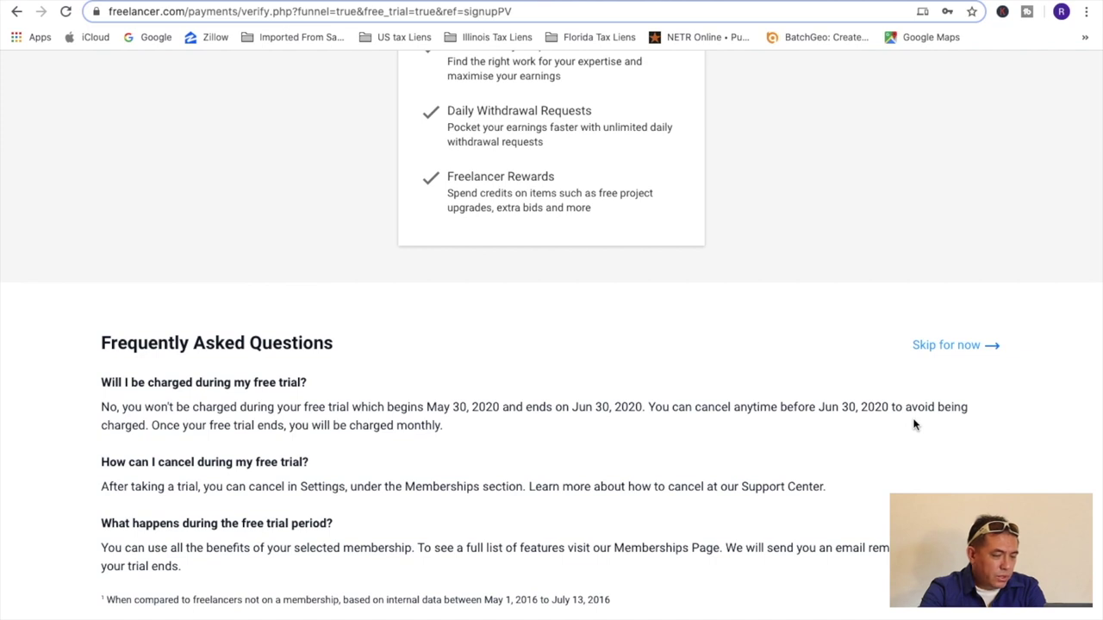
pyautogui.click(939, 347)
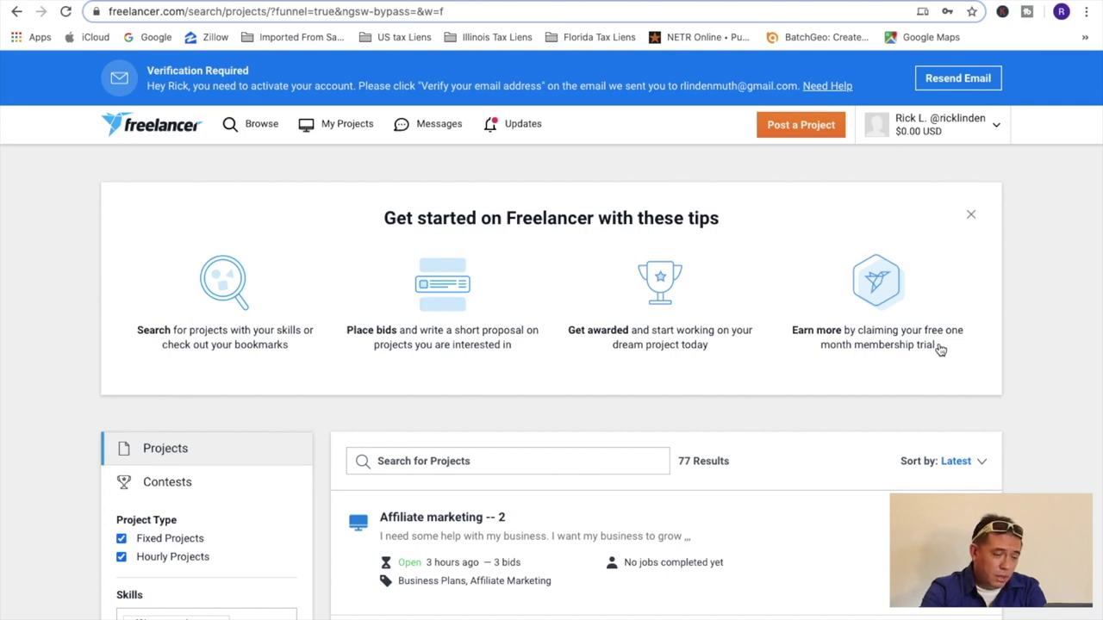
pyautogui.scroll(-4, 941, 349)
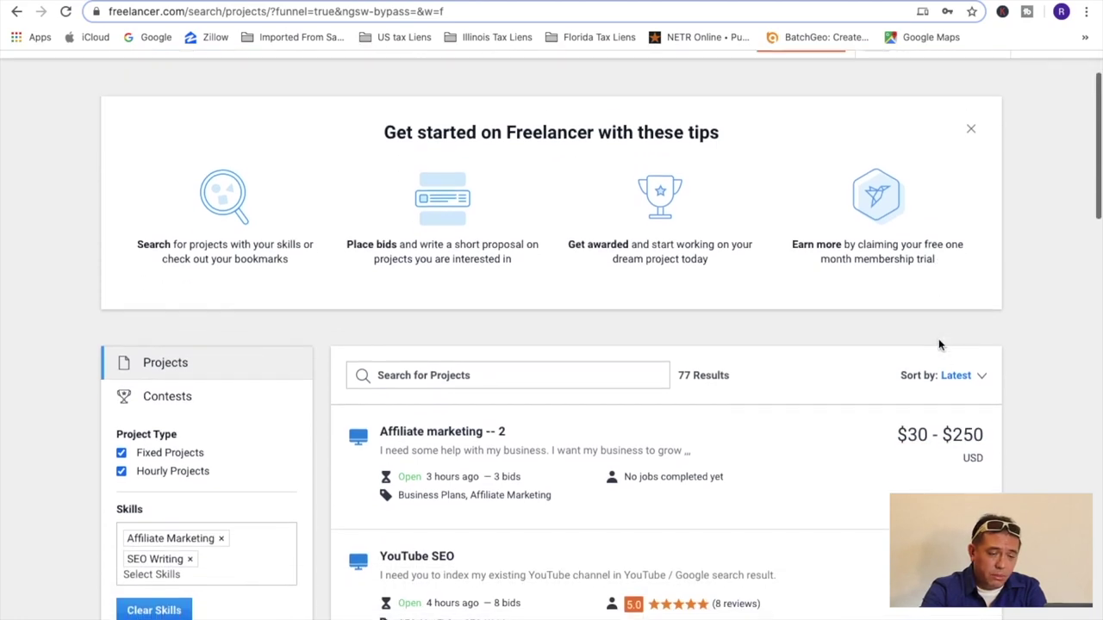
pyautogui.scroll(-2, 941, 345)
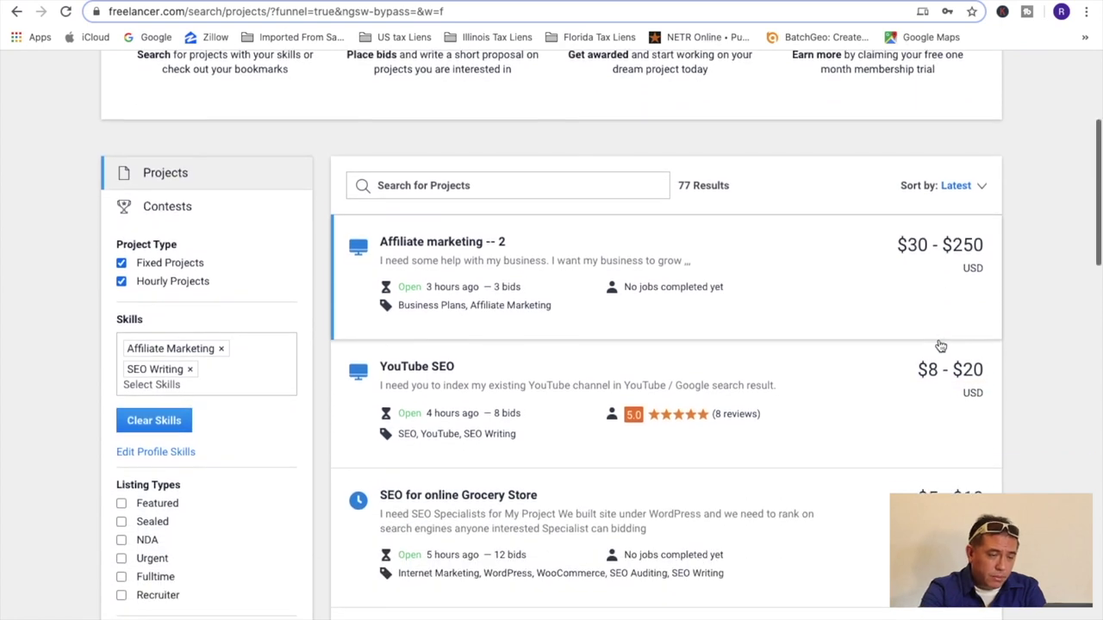
pyautogui.scroll(-1, 941, 345)
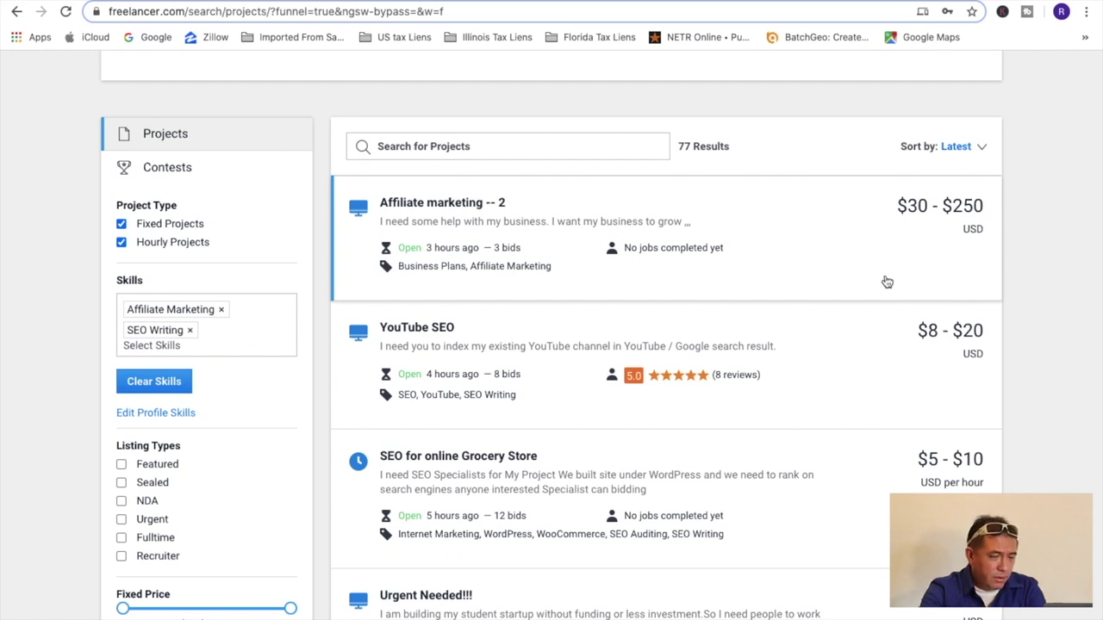
pyautogui.scroll(-5, 886, 282)
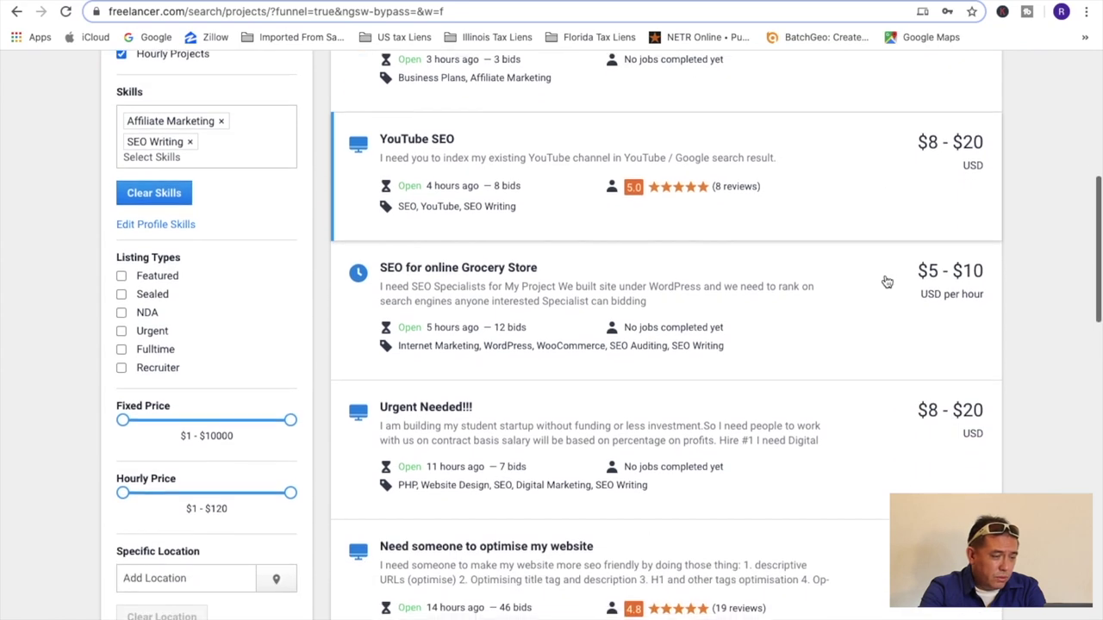
pyautogui.scroll(-3, 887, 281)
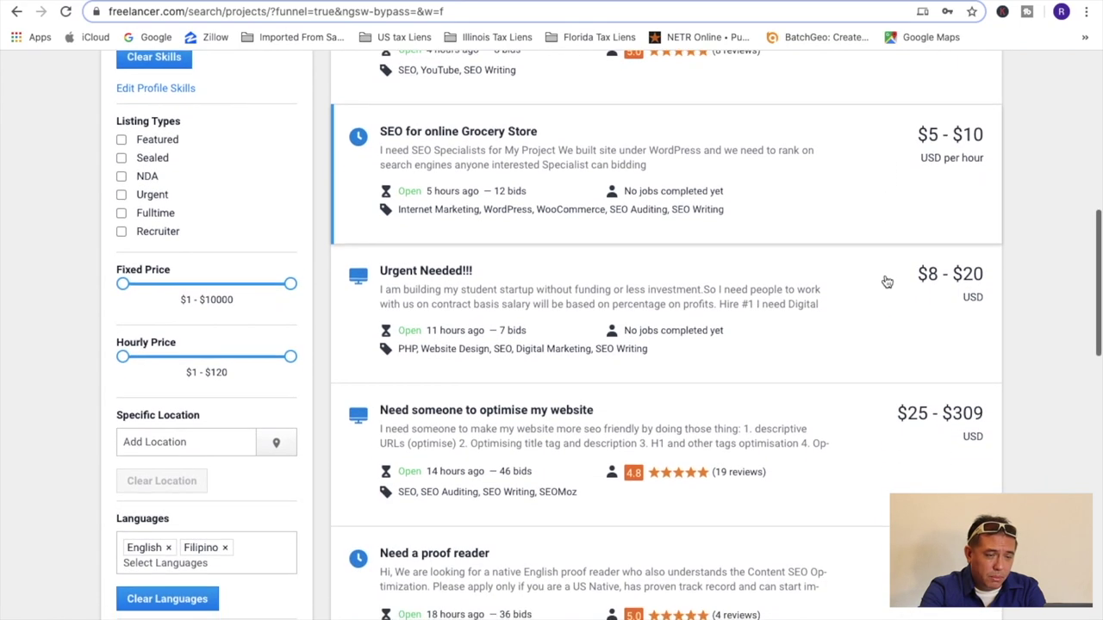
pyautogui.scroll(-6, 886, 282)
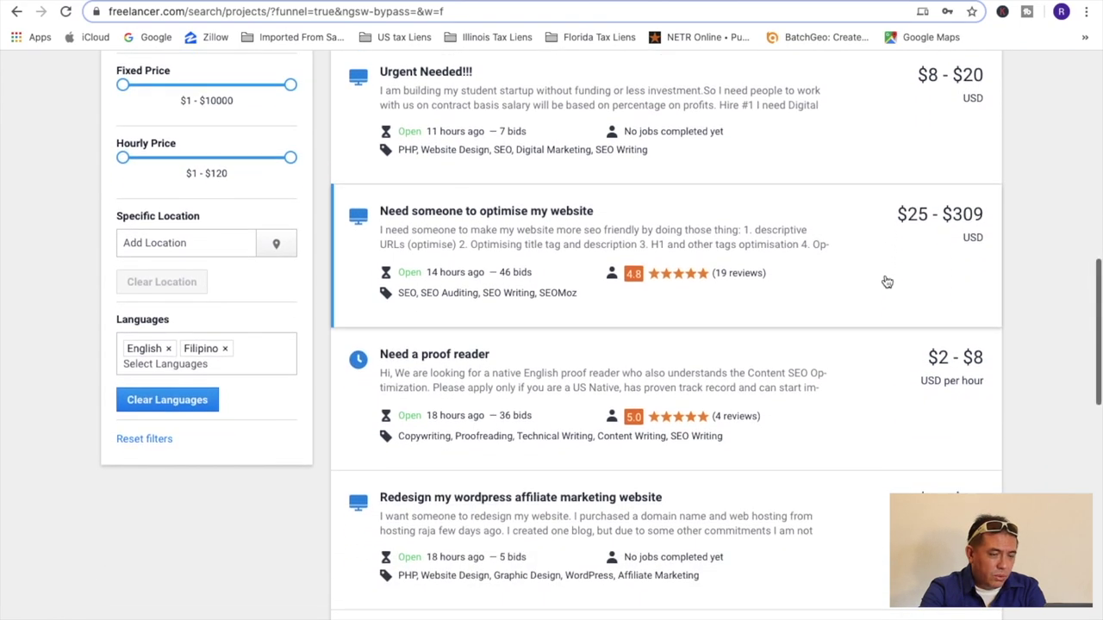
pyautogui.scroll(-5, 887, 282)
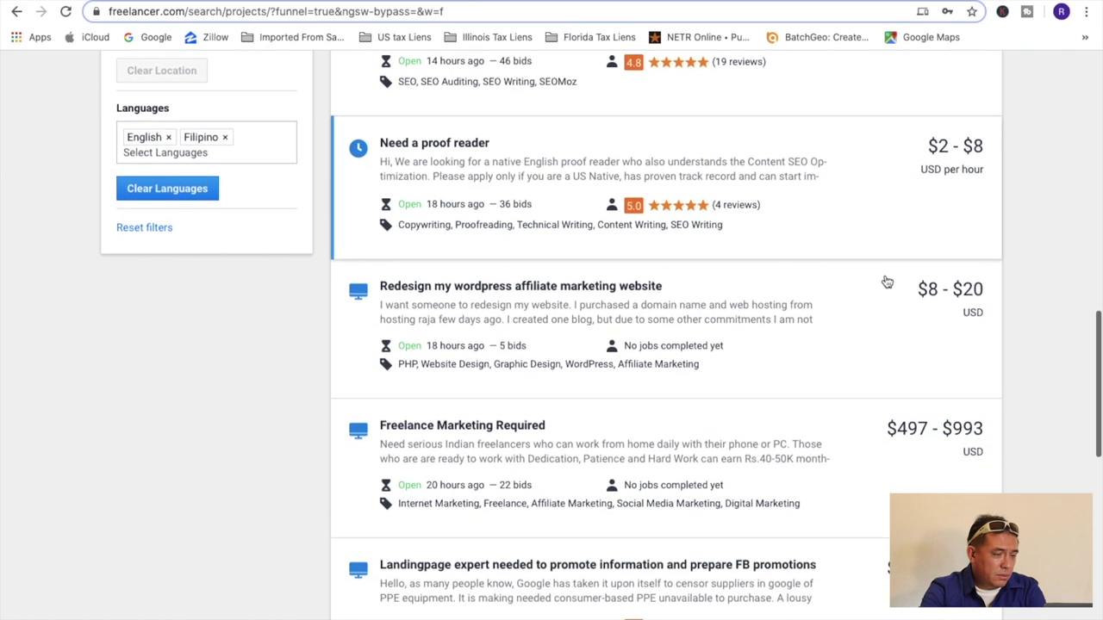
pyautogui.scroll(-5, 887, 282)
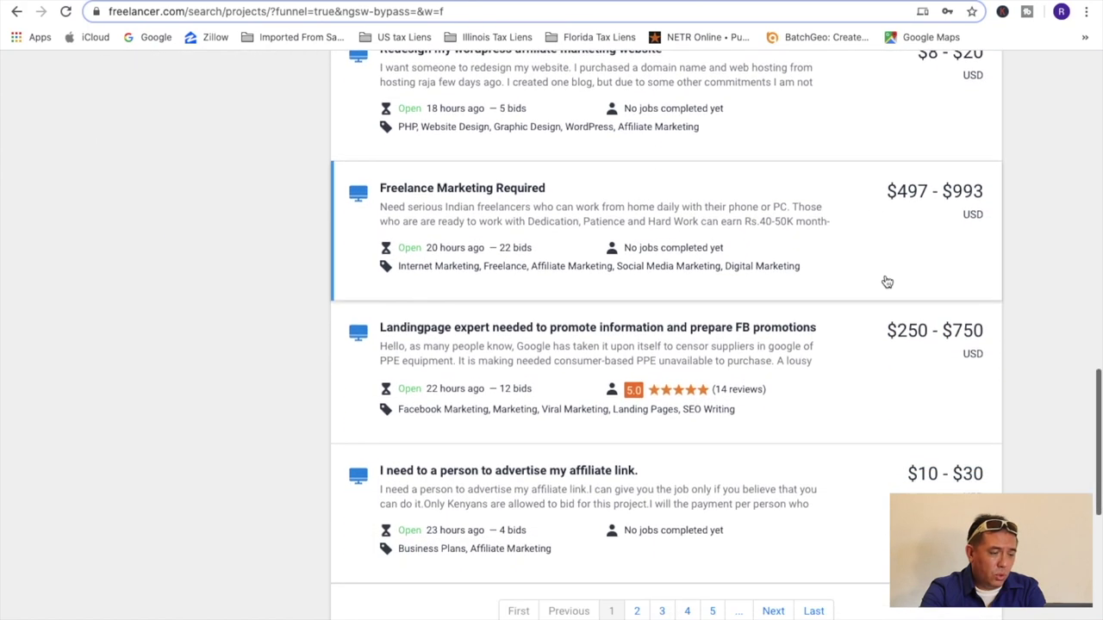
pyautogui.scroll(-4, 886, 282)
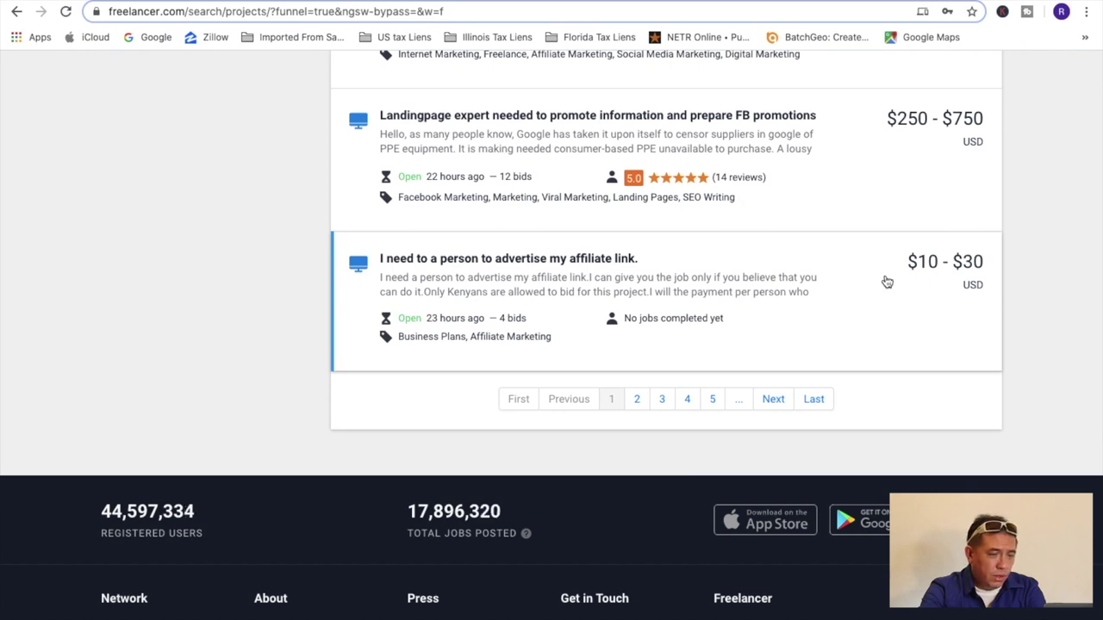
# Sort the project results by Fewest Bids and browse the first page
pyautogui.scroll(20, 1032, 298)
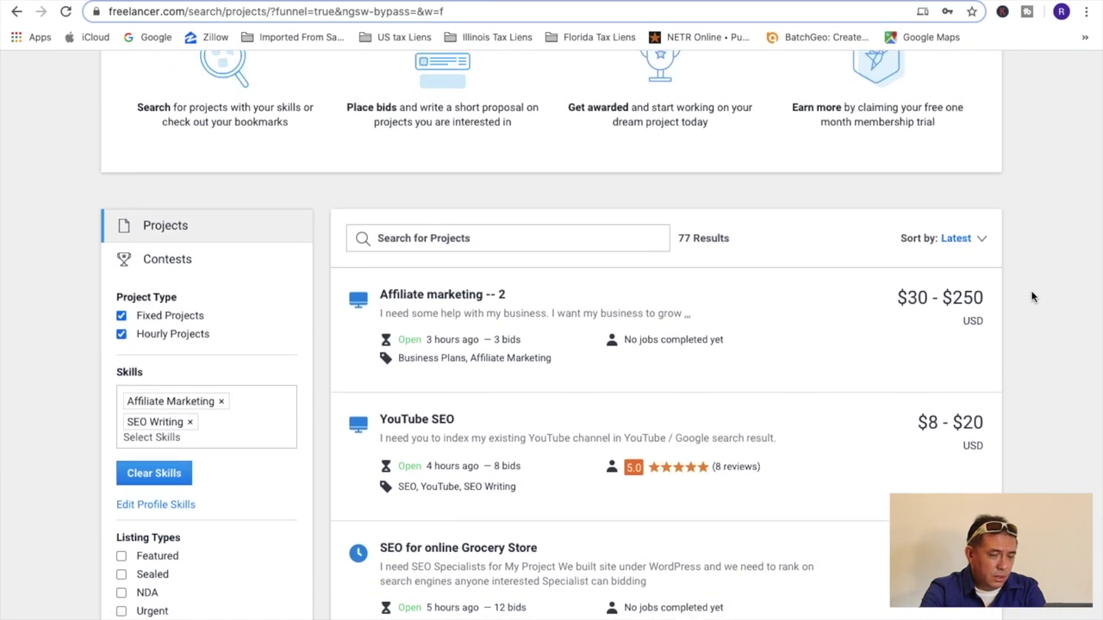
pyautogui.click(978, 239)
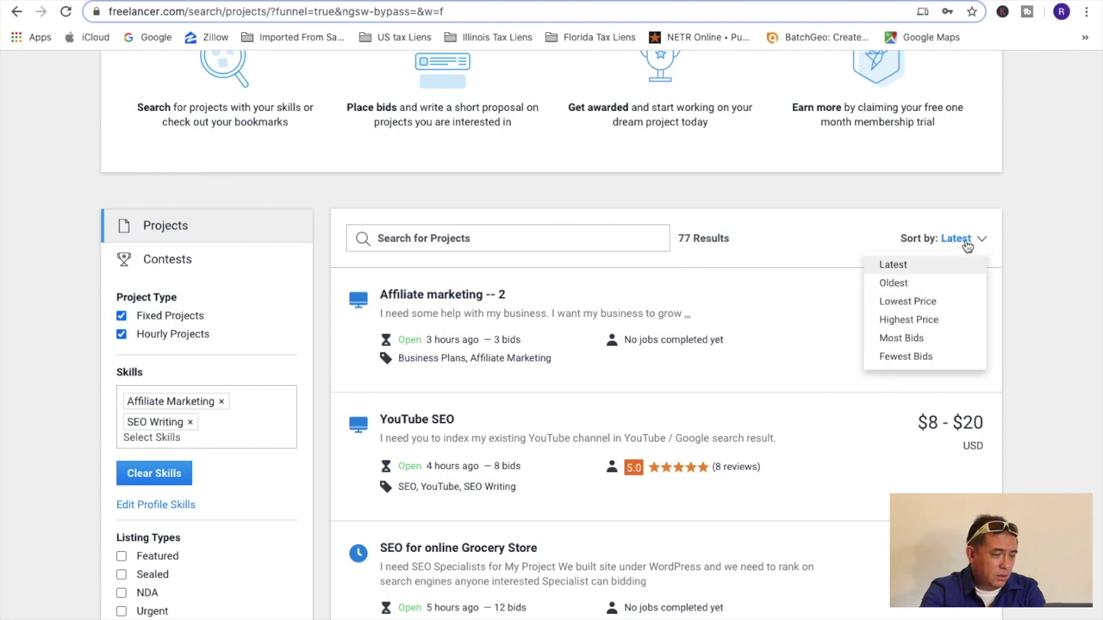
pyautogui.click(924, 357)
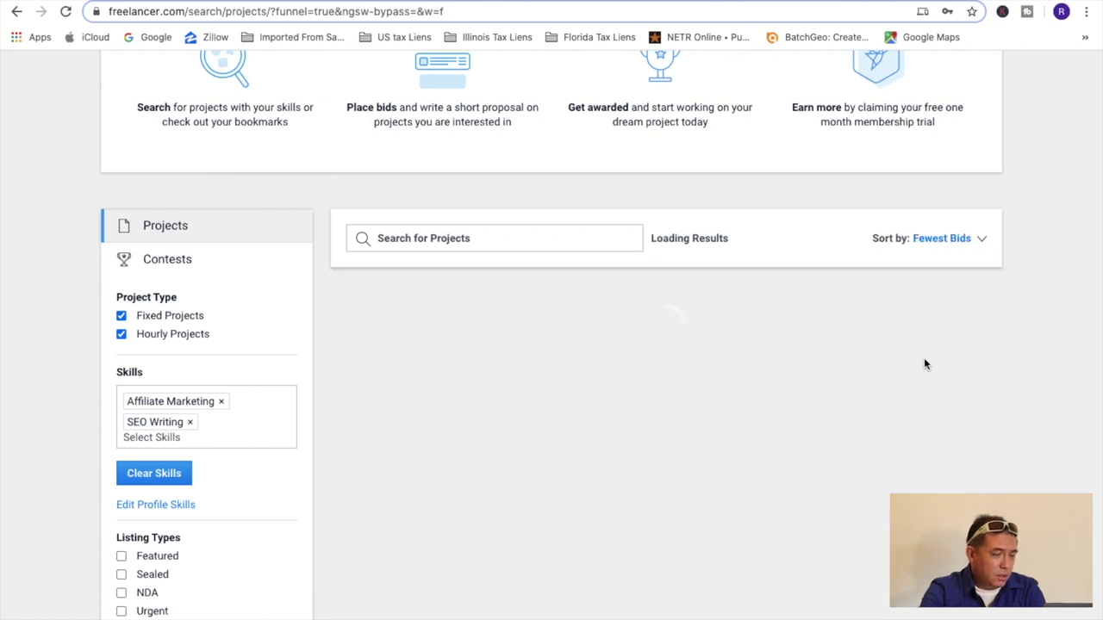
pyautogui.scroll(-1, 926, 365)
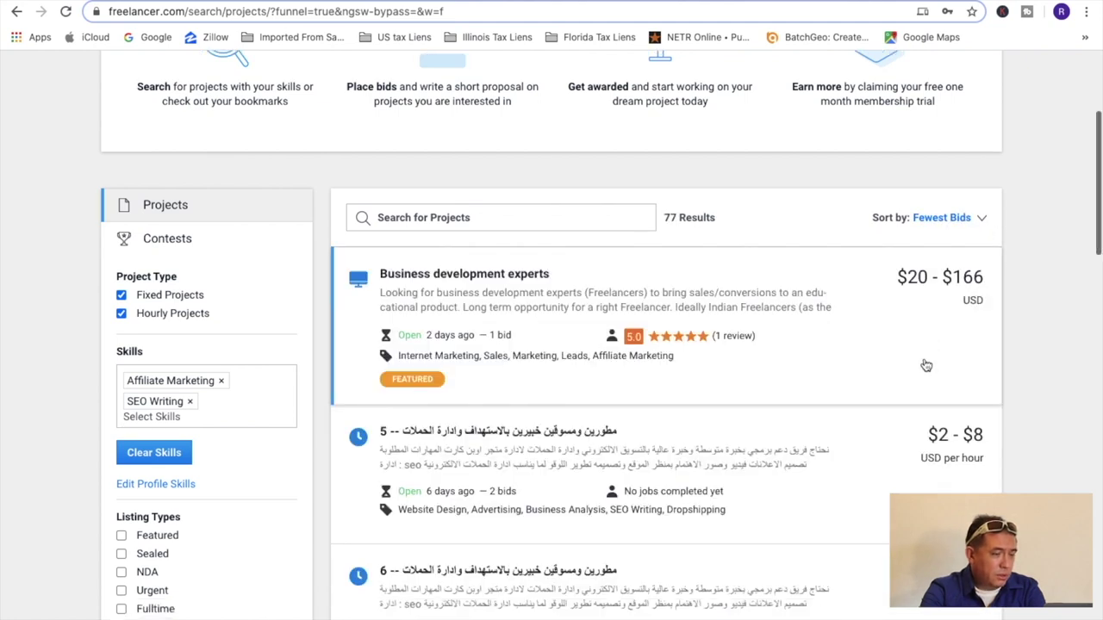
pyautogui.scroll(-4, 926, 365)
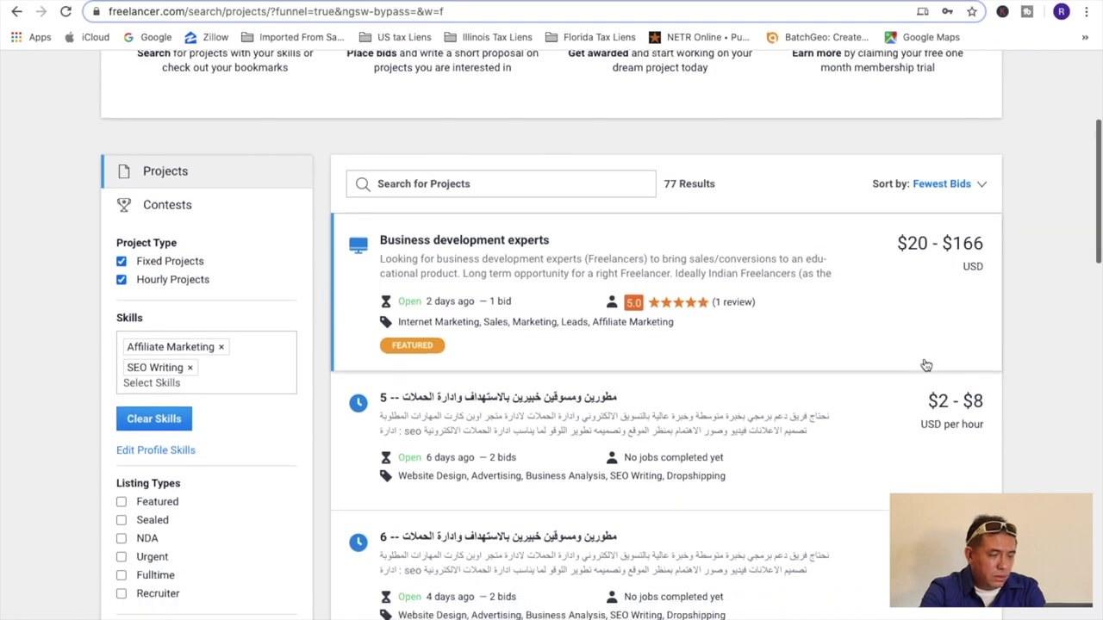
pyautogui.scroll(-1, 925, 363)
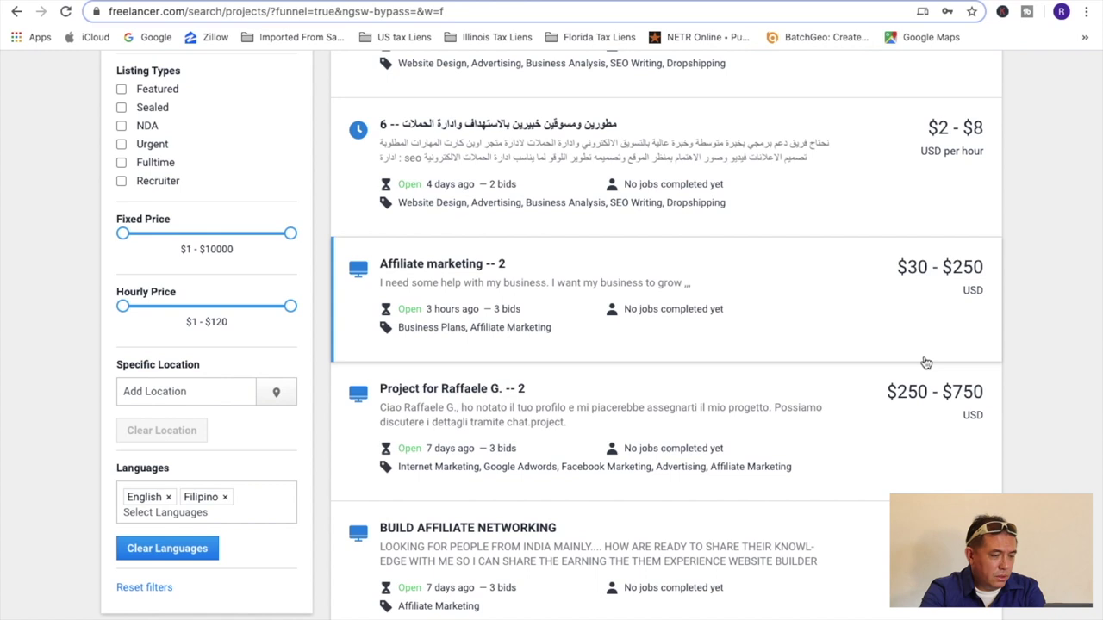
pyautogui.scroll(-1, 926, 363)
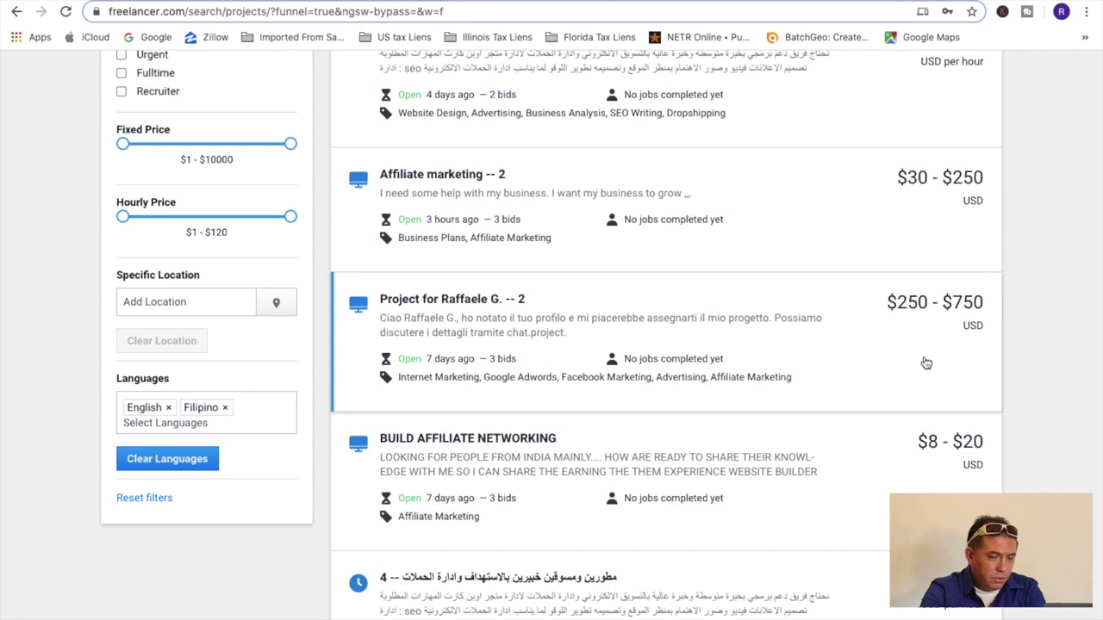
pyautogui.scroll(-2, 925, 363)
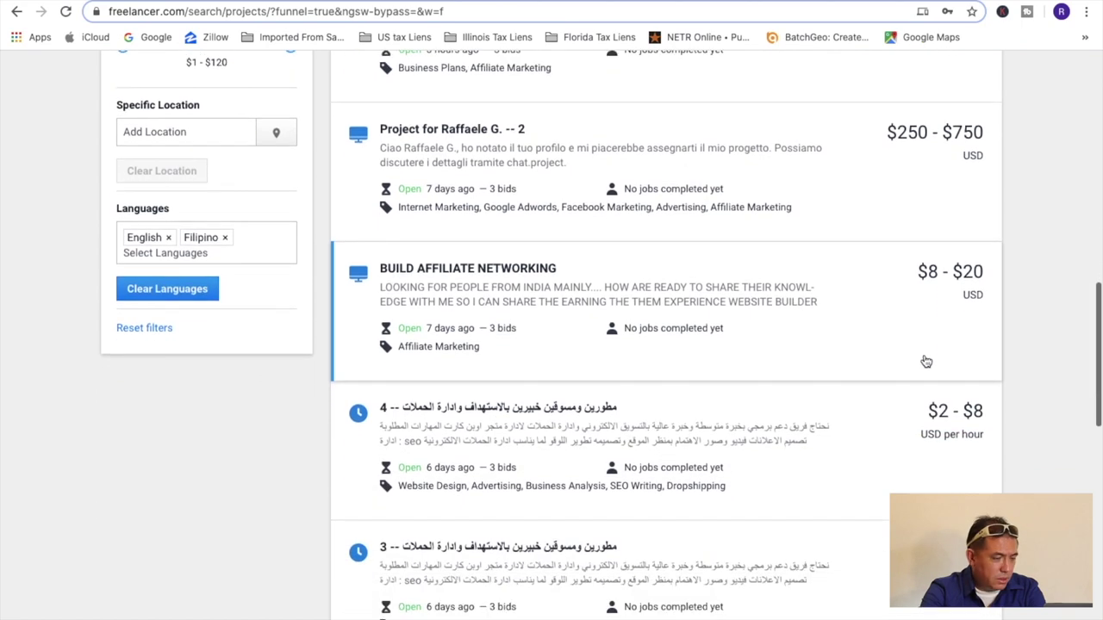
pyautogui.scroll(-1, 926, 362)
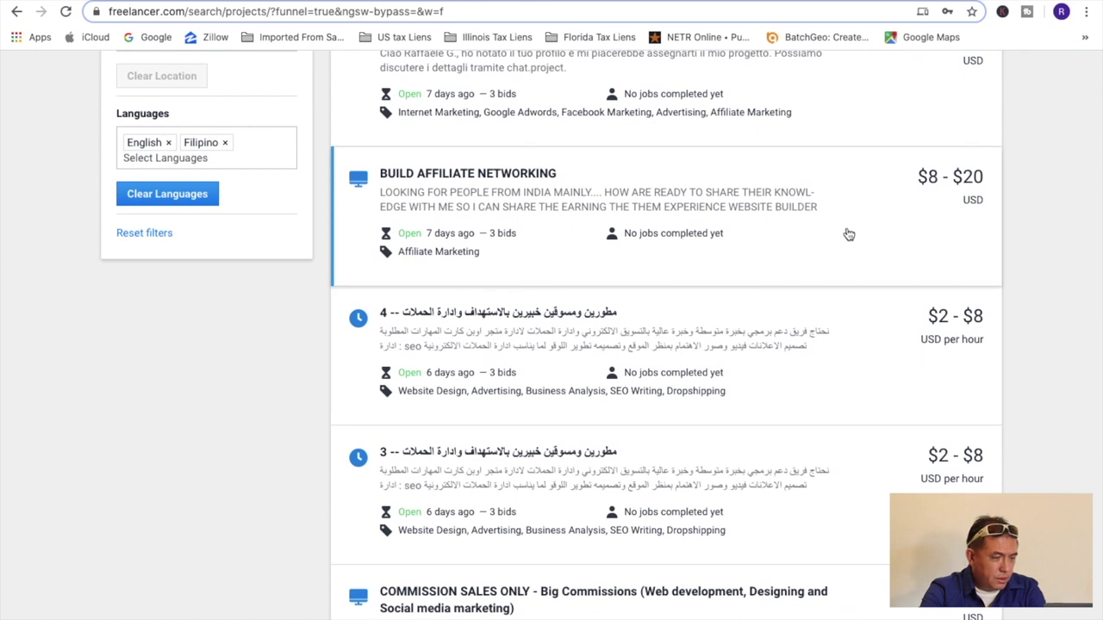
pyautogui.scroll(-1, 849, 235)
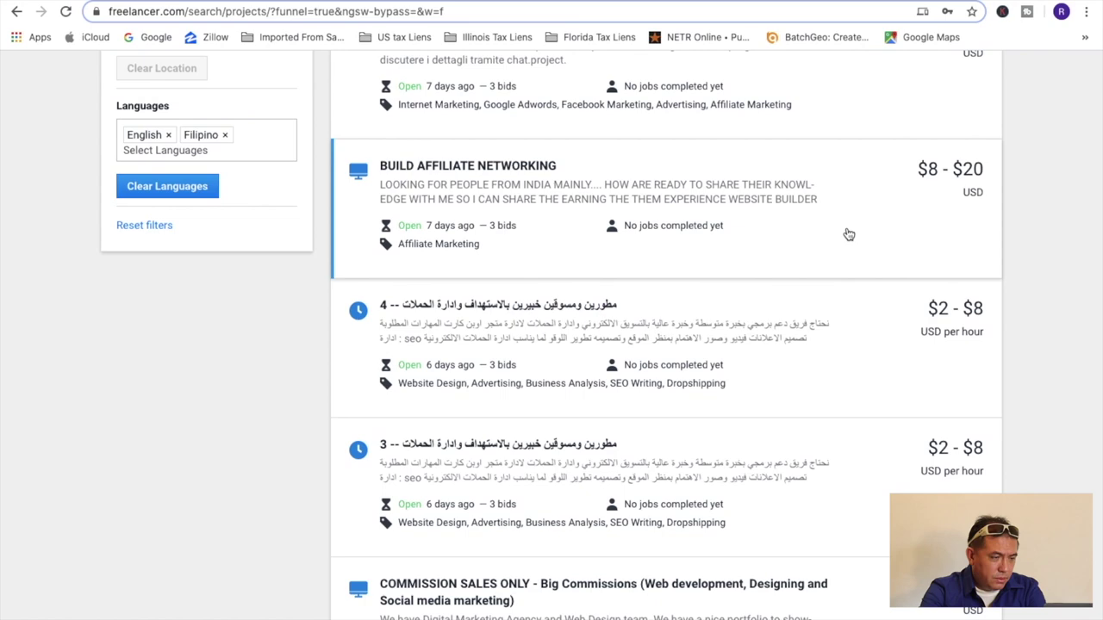
pyautogui.scroll(-5, 849, 235)
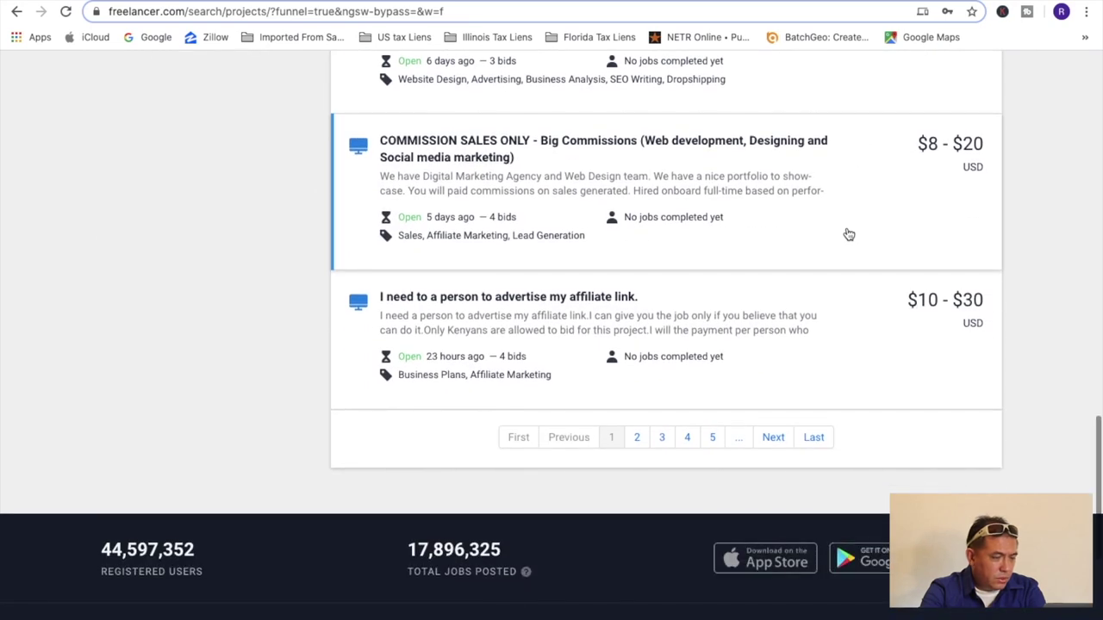
# On results page 2, open the B2B INTERNATIONAL SALES project ($250–750 USD)
pyautogui.click(774, 438)
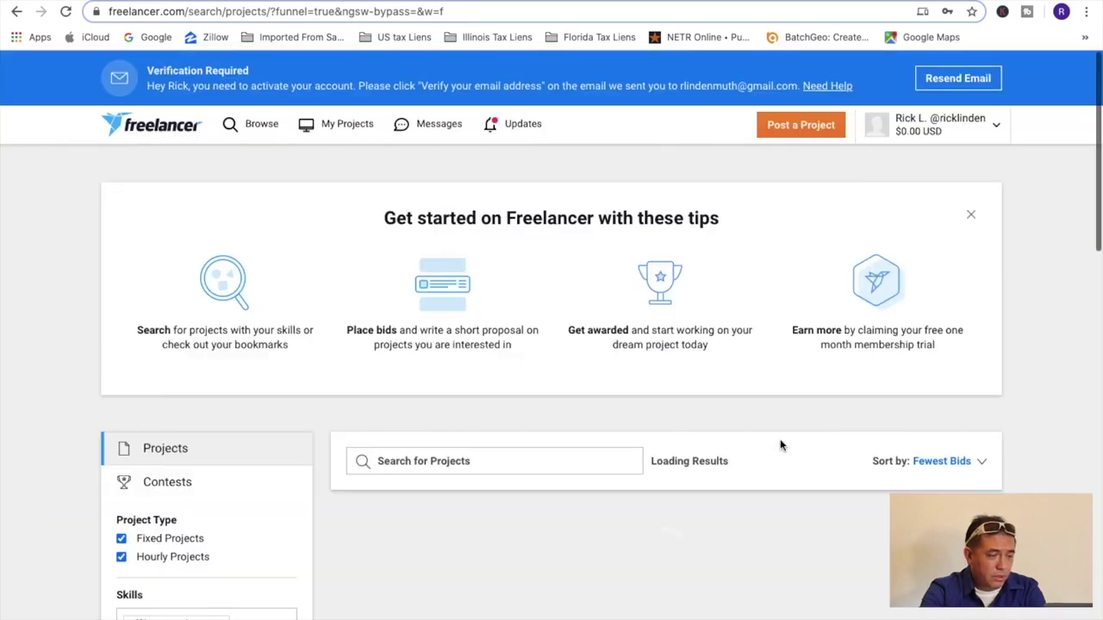
pyautogui.scroll(-3, 780, 445)
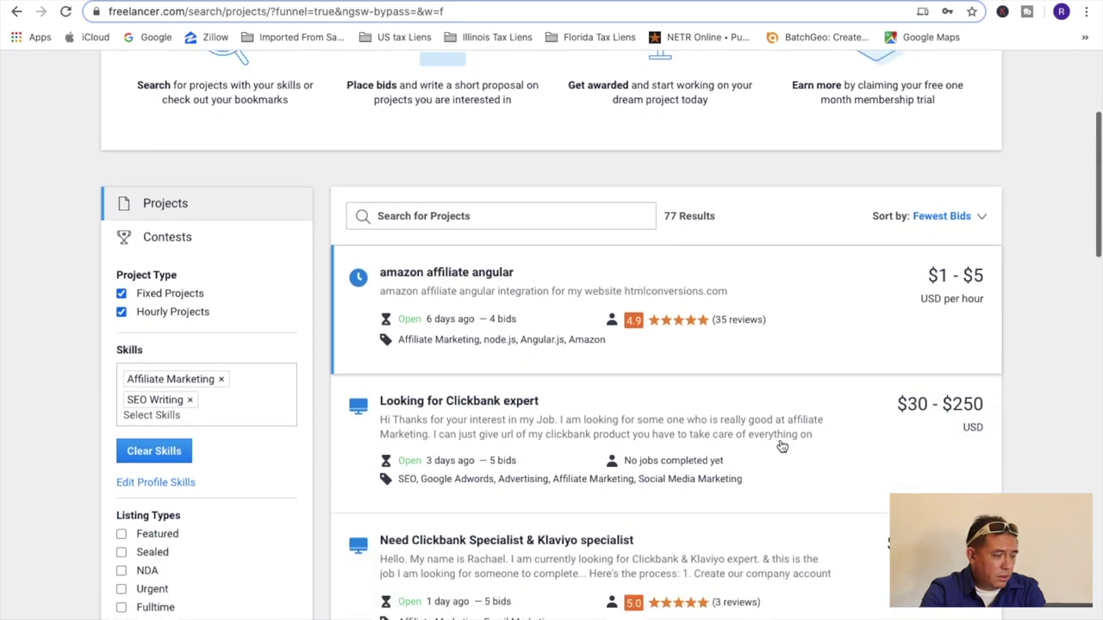
pyautogui.scroll(-5, 781, 446)
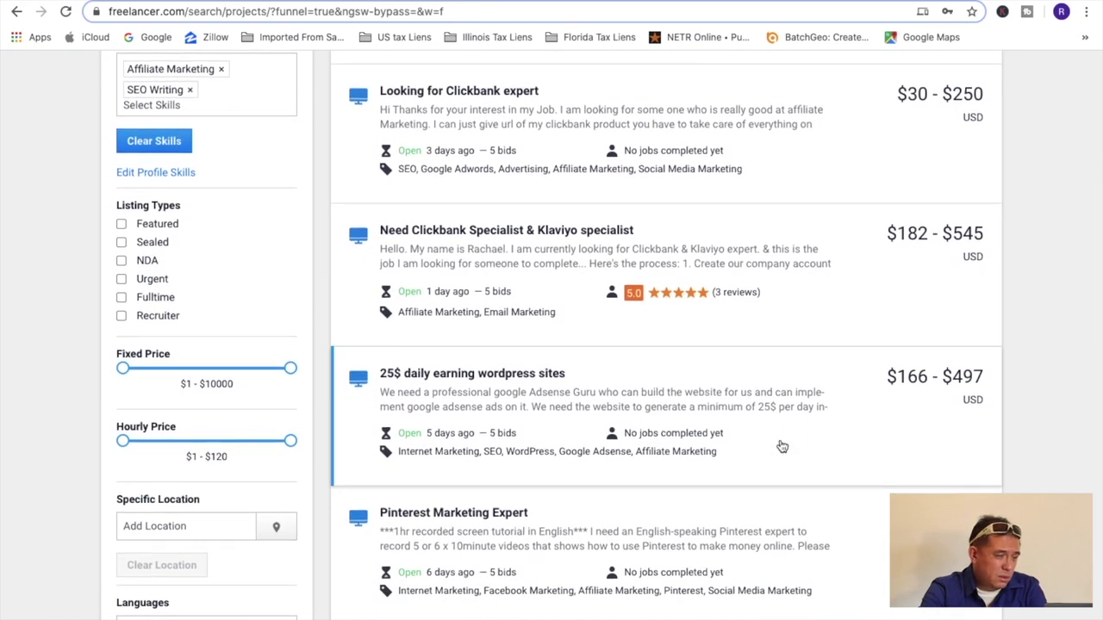
pyautogui.scroll(-1, 781, 446)
pyautogui.scroll(-5, 781, 446)
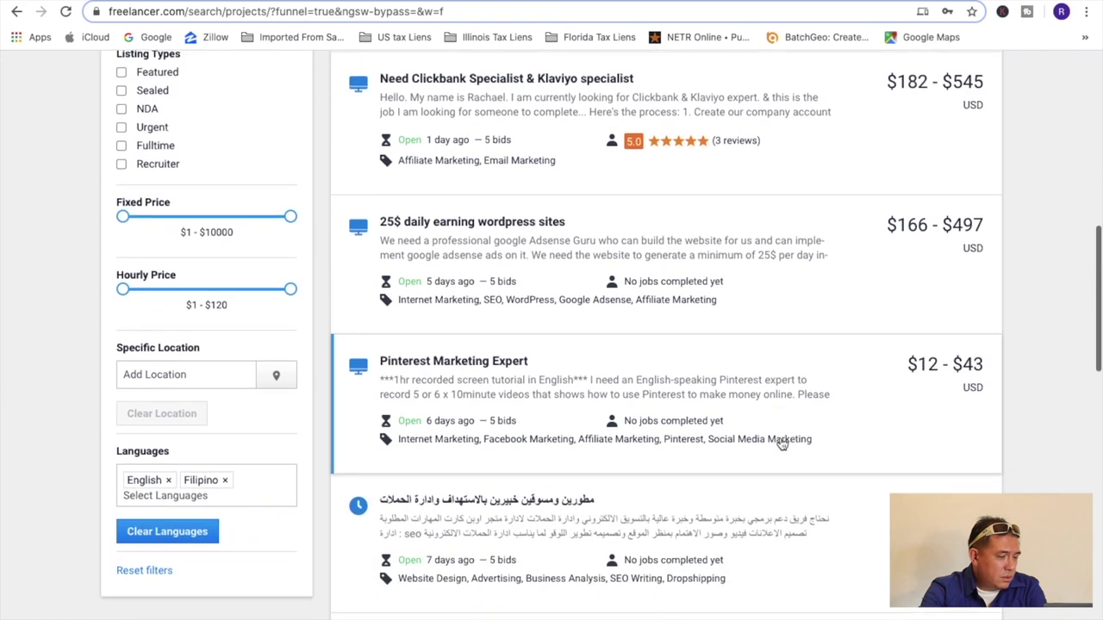
pyautogui.scroll(-5, 781, 445)
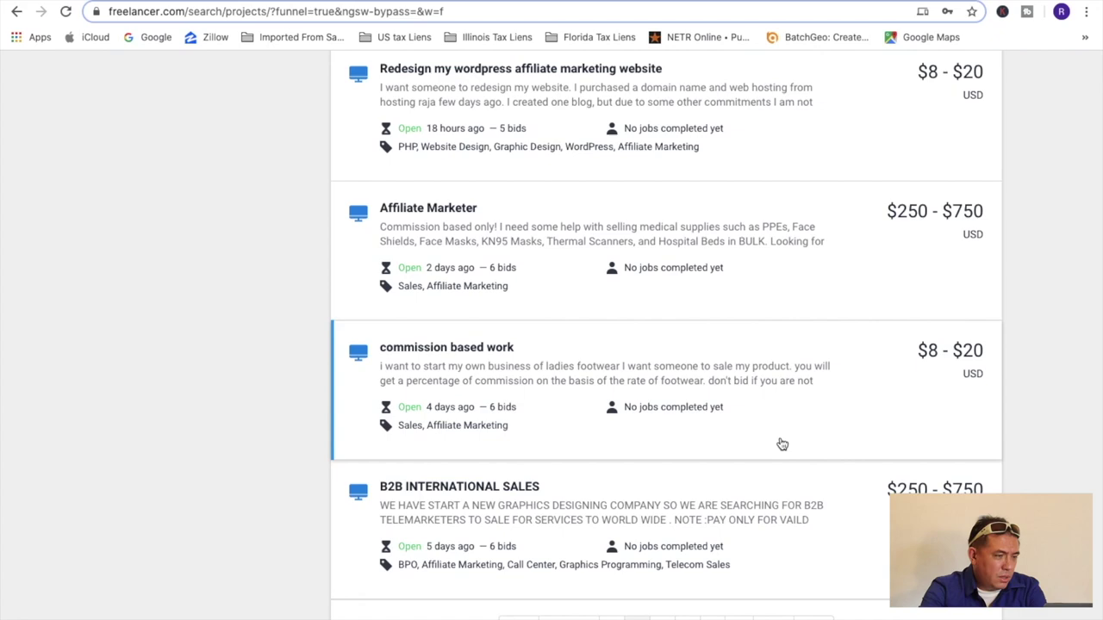
pyautogui.click(561, 525)
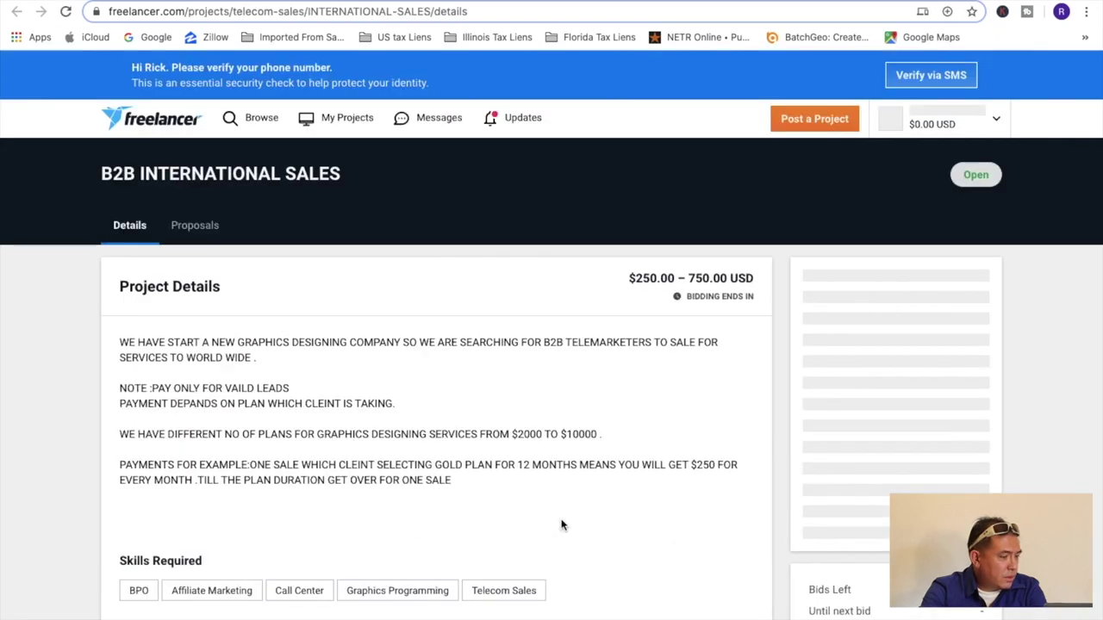
# Scroll through the B2B INTERNATIONAL SALES project details
pyautogui.scroll(-2, 561, 525)
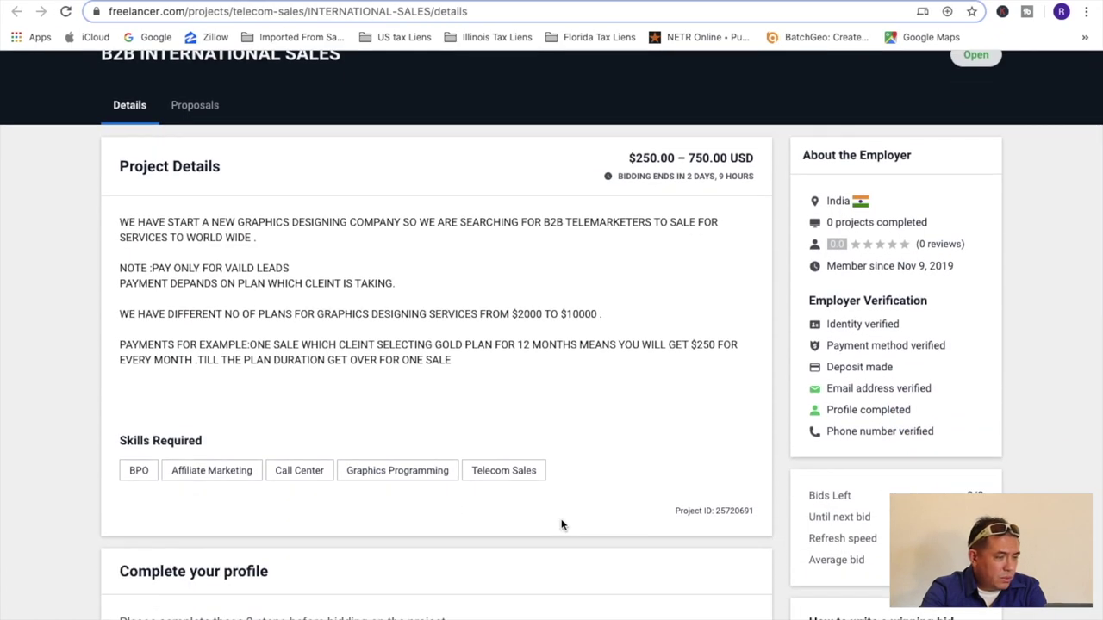
pyautogui.scroll(1, 561, 524)
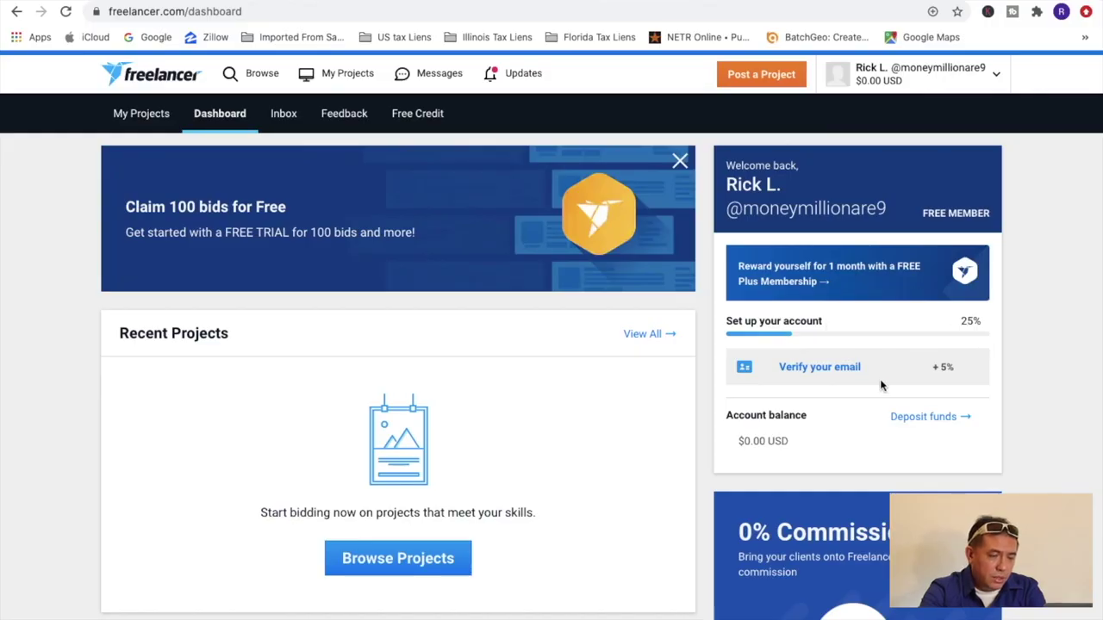
# Scroll the dashboard News Feed to the membership upgrade offer and getting-started steps
pyautogui.scroll(-5, 706, 414)
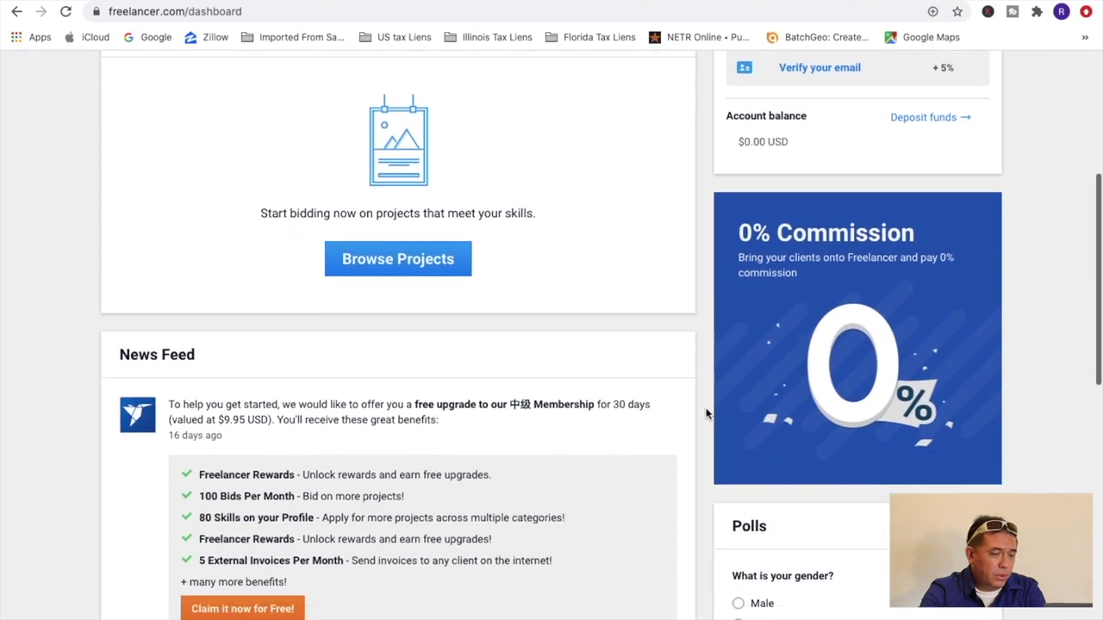
pyautogui.scroll(-4, 707, 414)
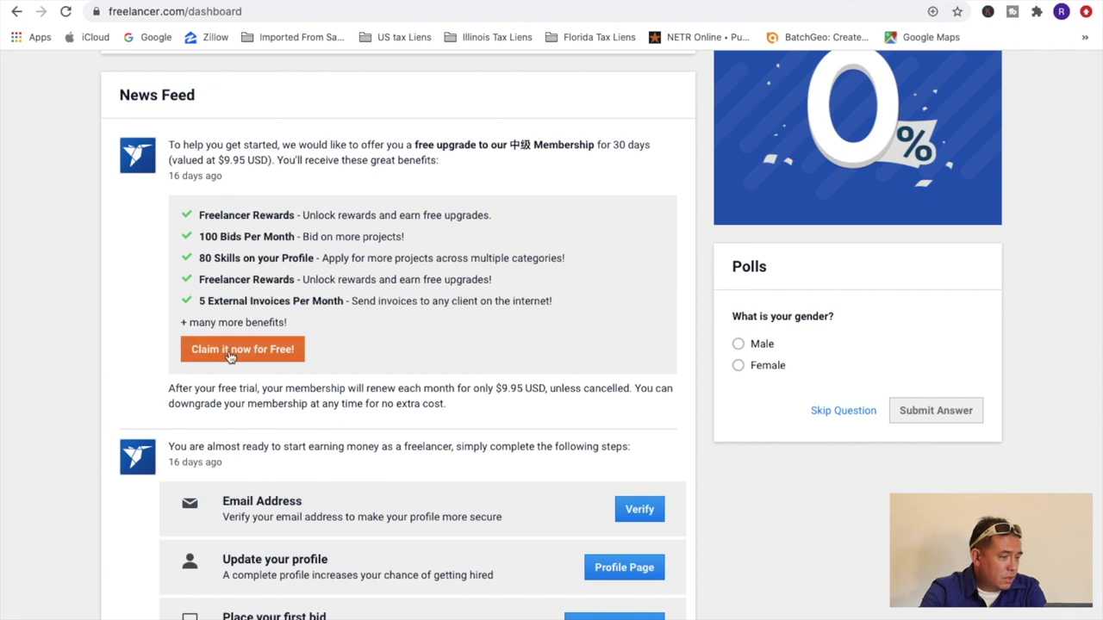
pyautogui.scroll(-3, 228, 351)
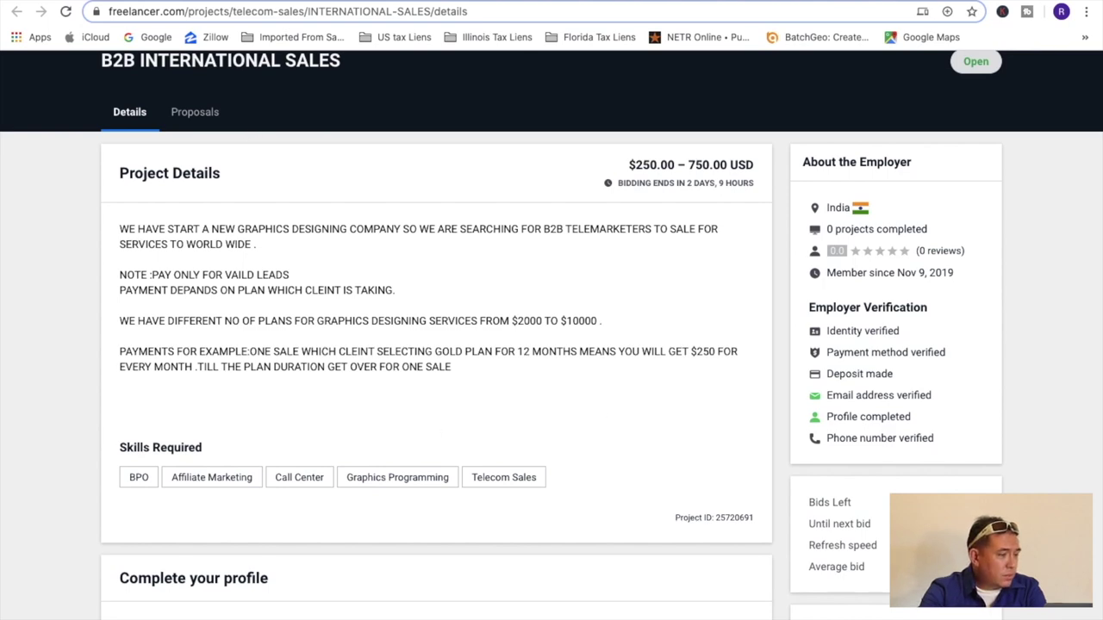
# Go back to the English and Filipino filtered project search results and scroll through them
pyautogui.hotkey('alt', 'Left')
pyautogui.scroll(4, 252, 274)
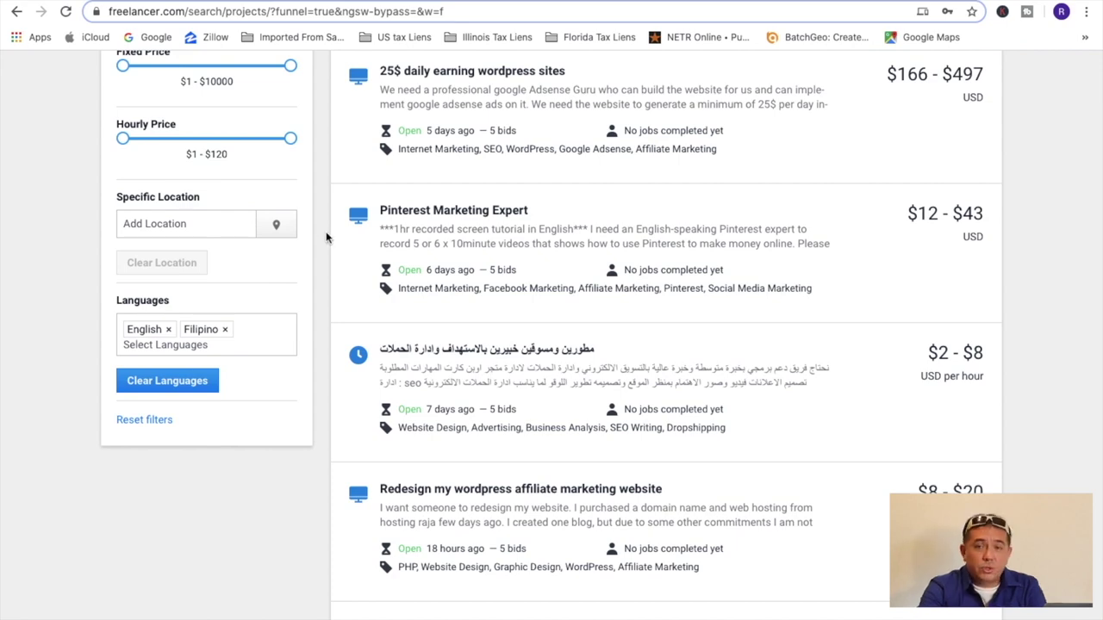
pyautogui.scroll(-10, 325, 237)
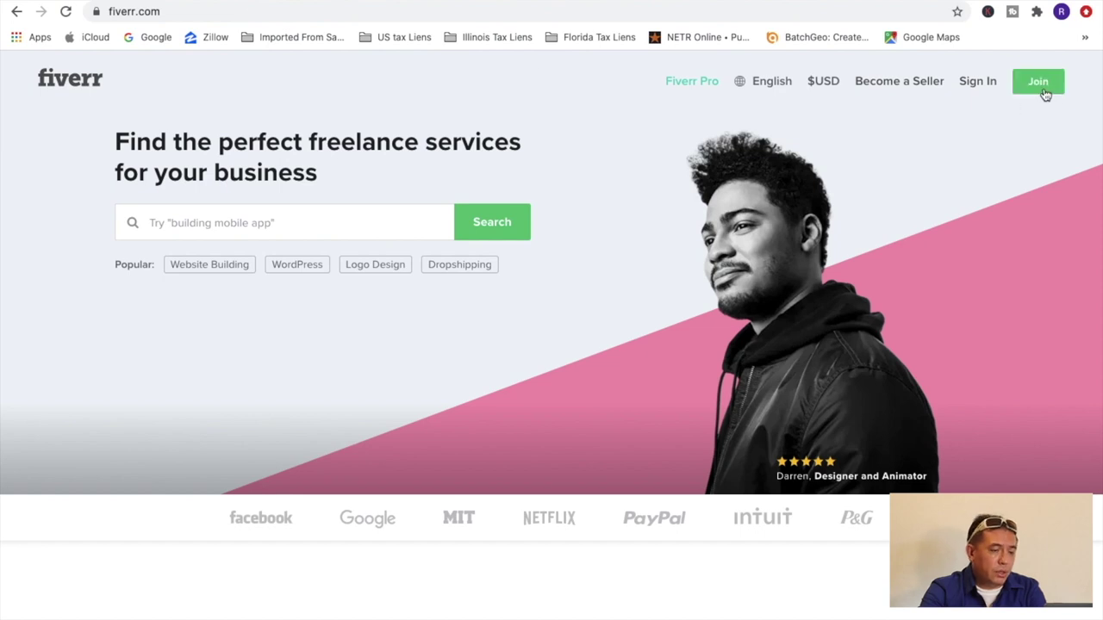
# Join Fiverr with the email address, a chosen username and a password
pyautogui.click(1039, 82)
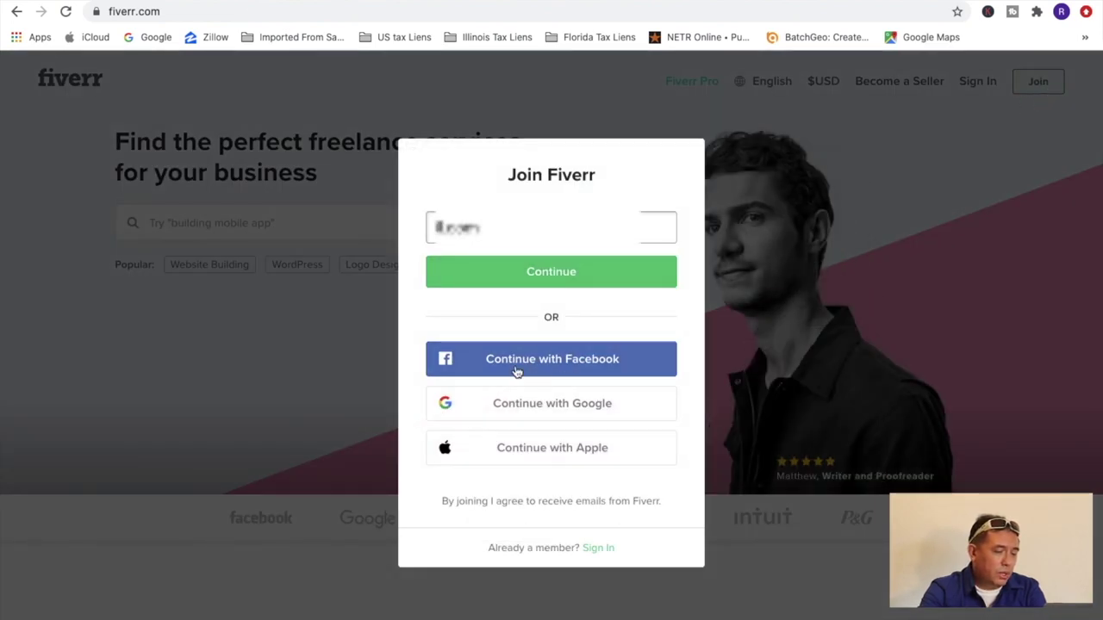
pyautogui.click(544, 275)
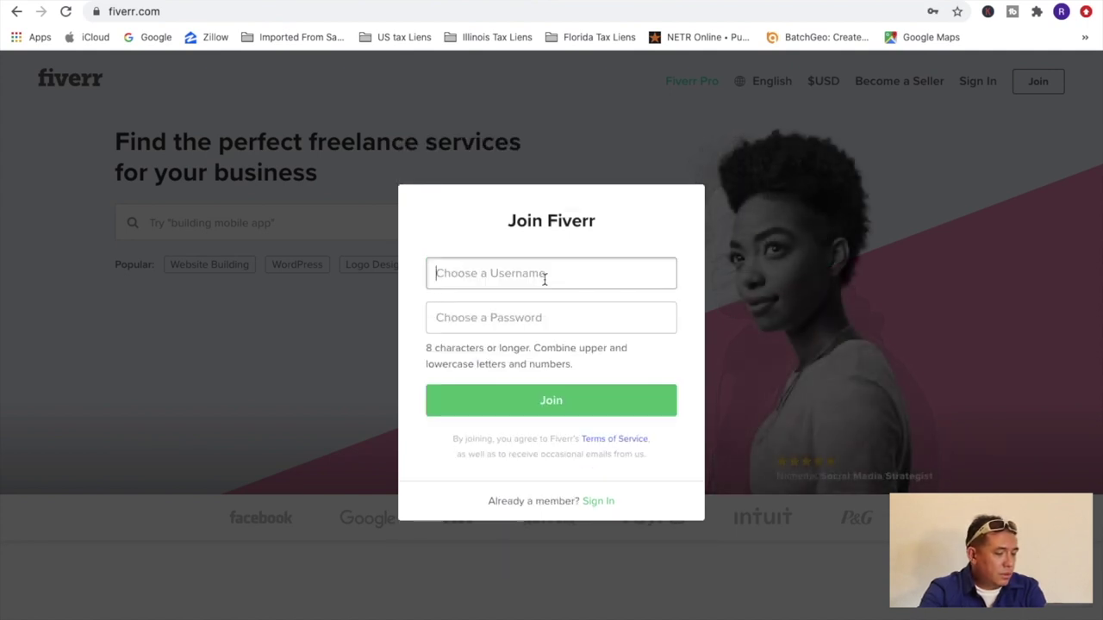
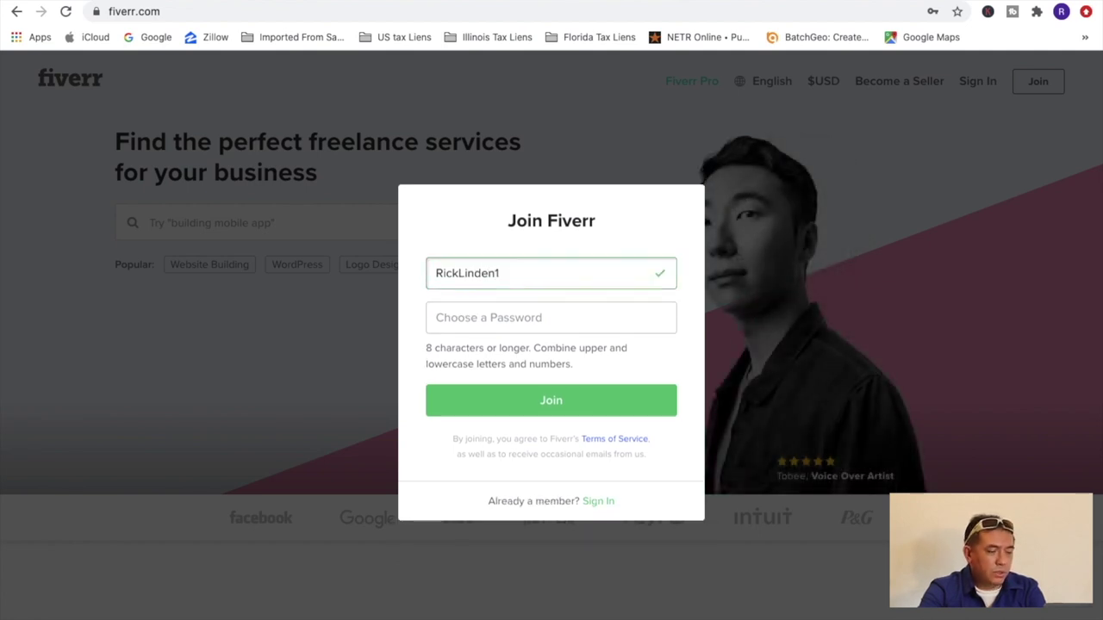
pyautogui.click(503, 317)
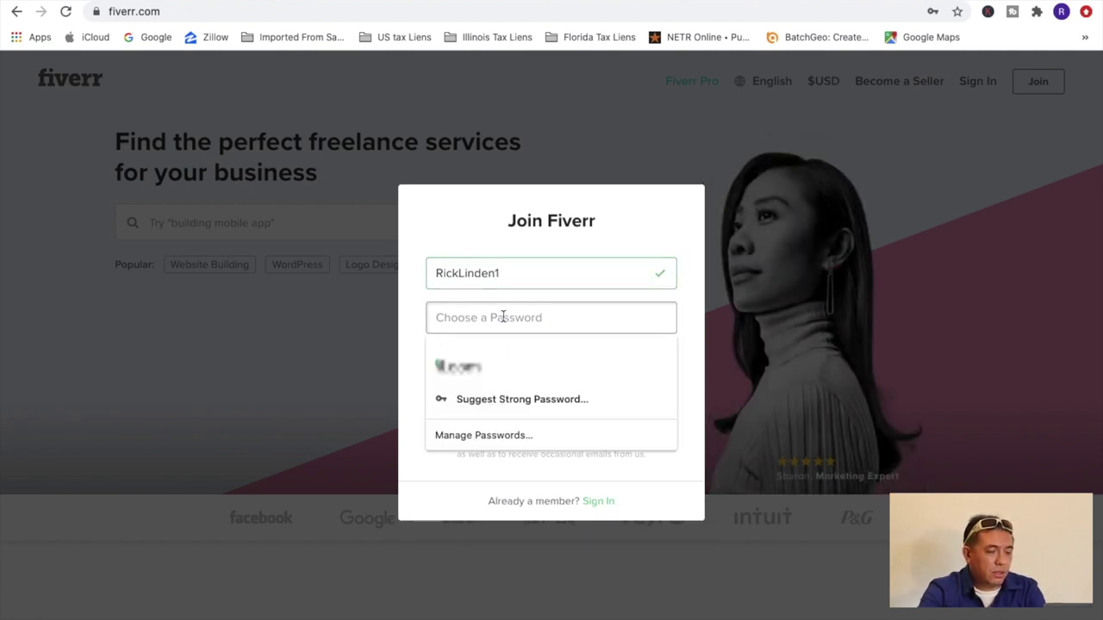
pyautogui.write('•••••••')
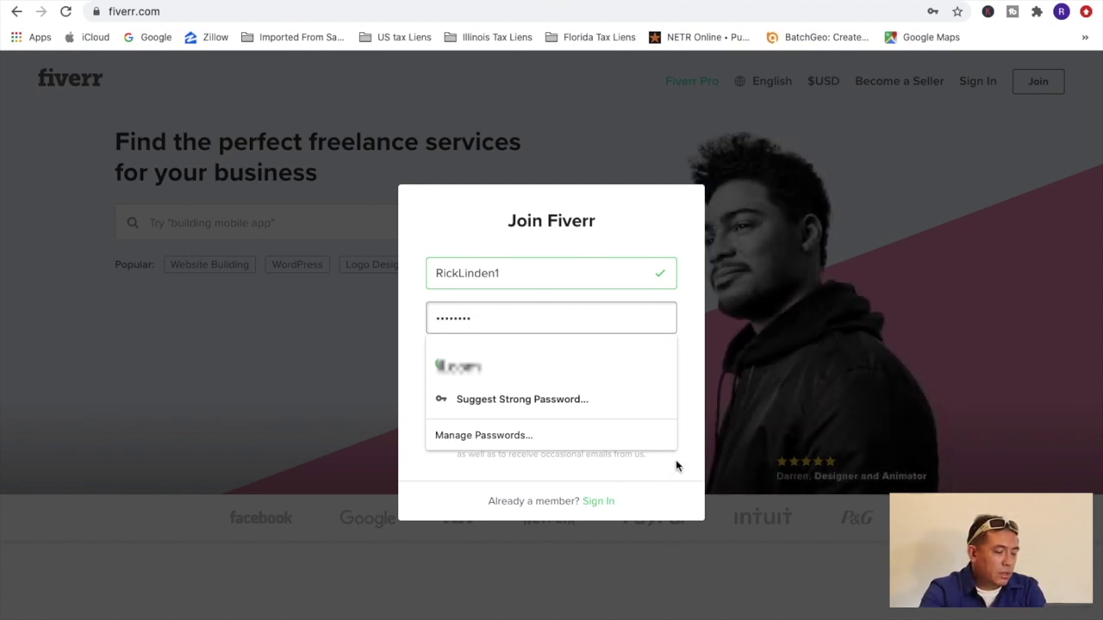
pyautogui.press('Return')
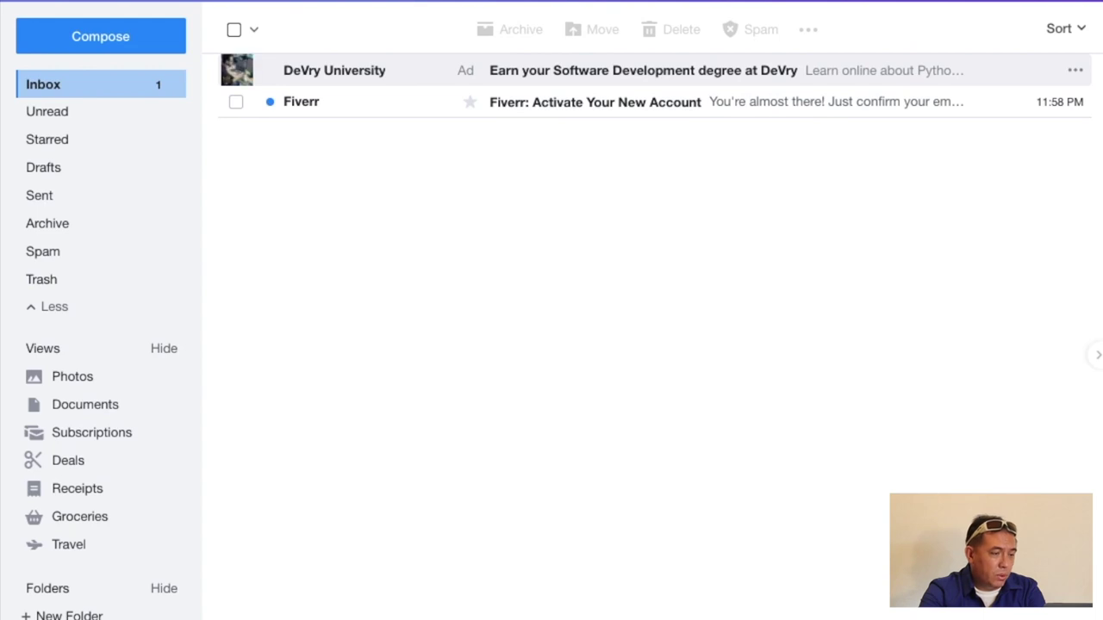
# Open the 'Fiverr: Activate Your New Account' email in Yahoo Mail
pyautogui.click(649, 103)
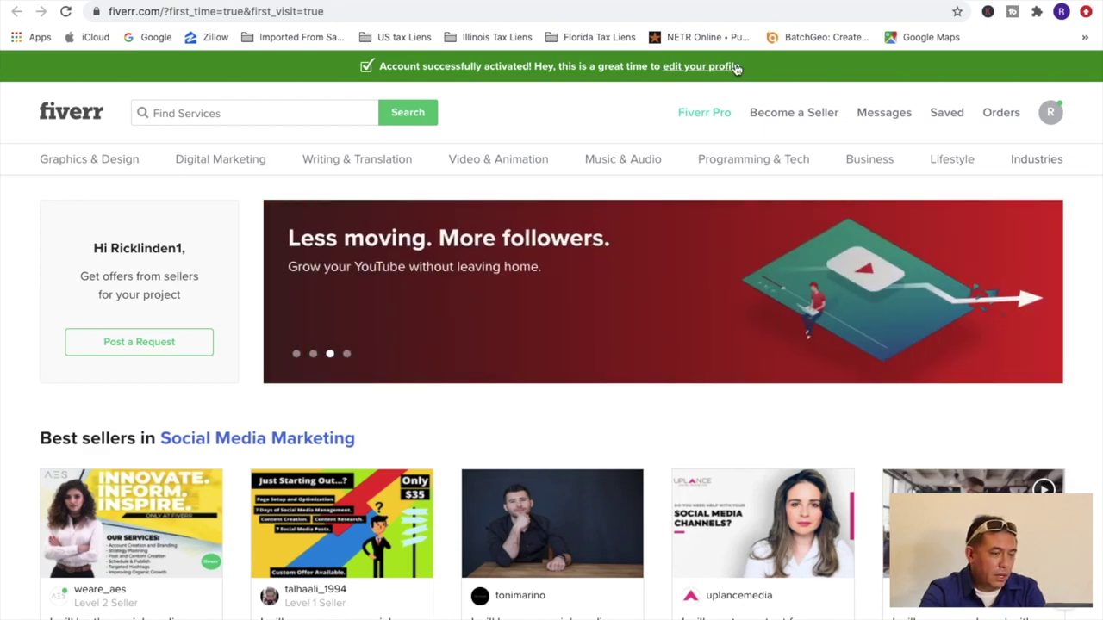
# Open Become a Seller and scroll the Start Selling page down to its Q&A section
pyautogui.click(789, 115)
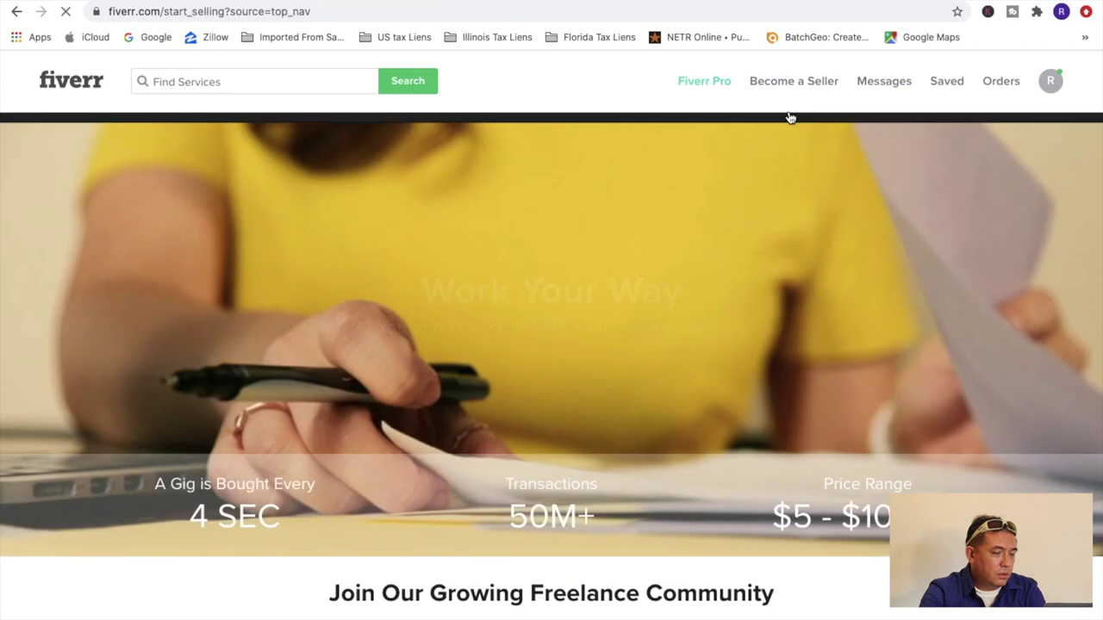
pyautogui.scroll(-2, 826, 256)
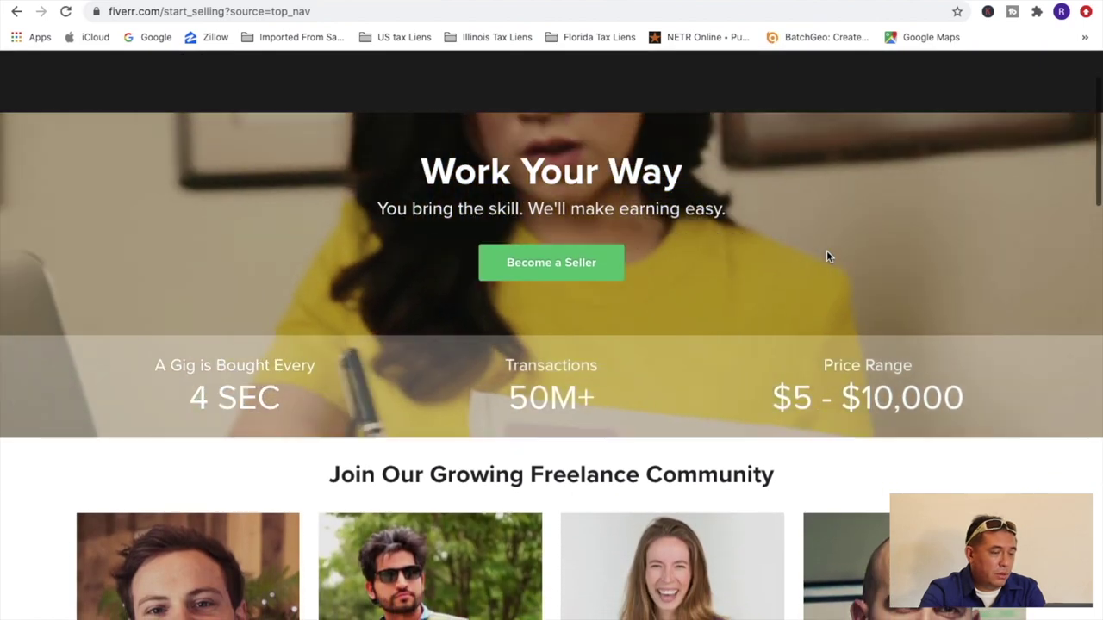
pyautogui.scroll(-4, 699, 402)
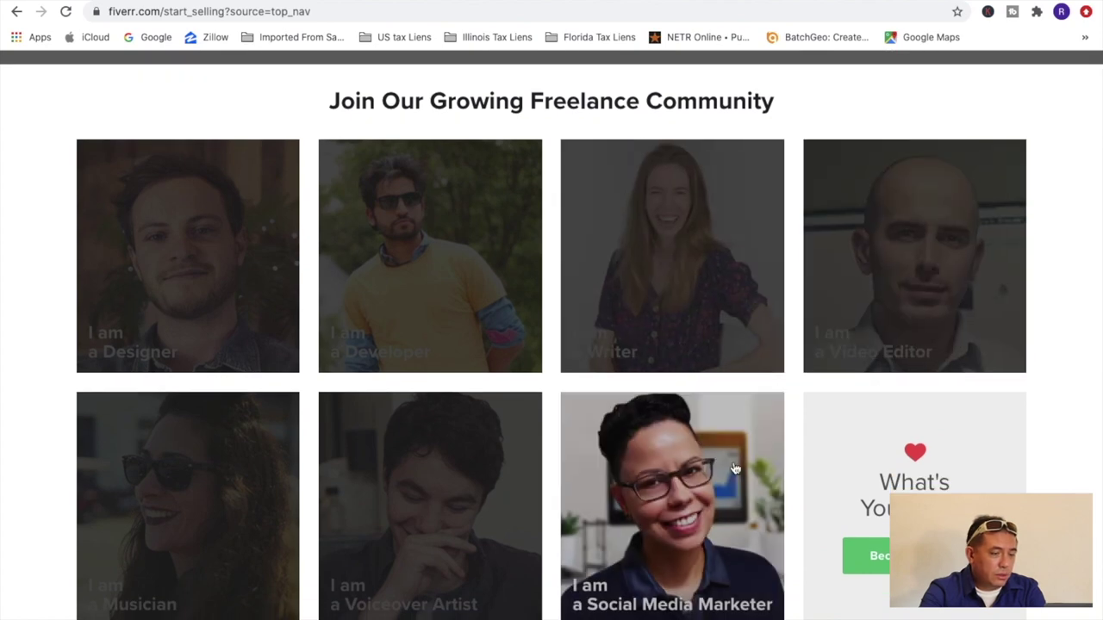
pyautogui.scroll(-2, 701, 400)
pyautogui.scroll(-4, 677, 522)
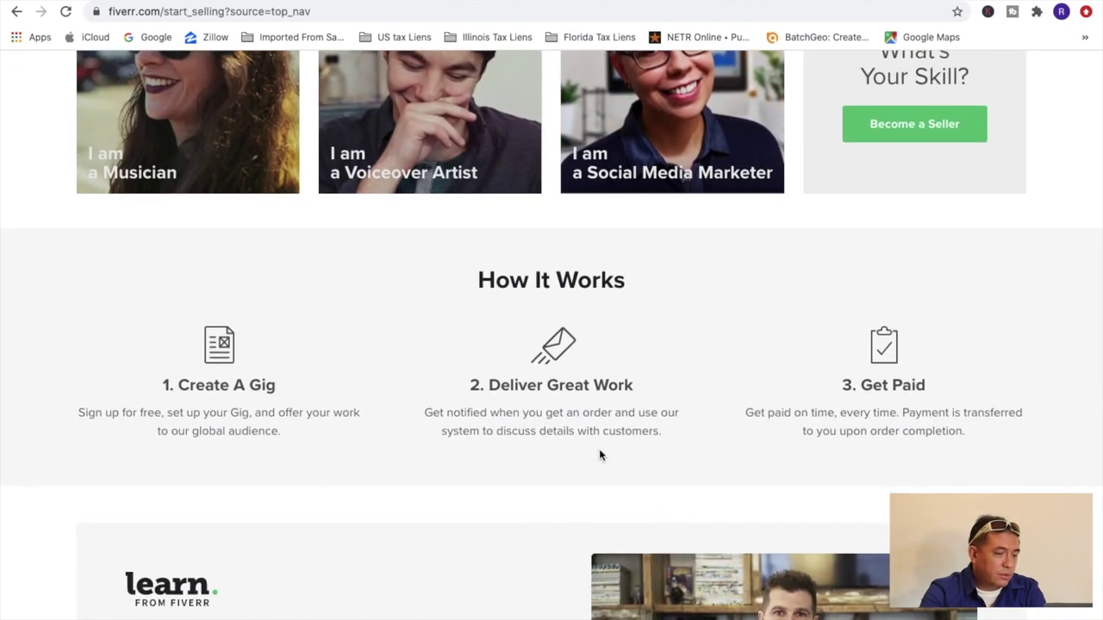
pyautogui.scroll(-1, 942, 442)
pyautogui.scroll(-5, 908, 177)
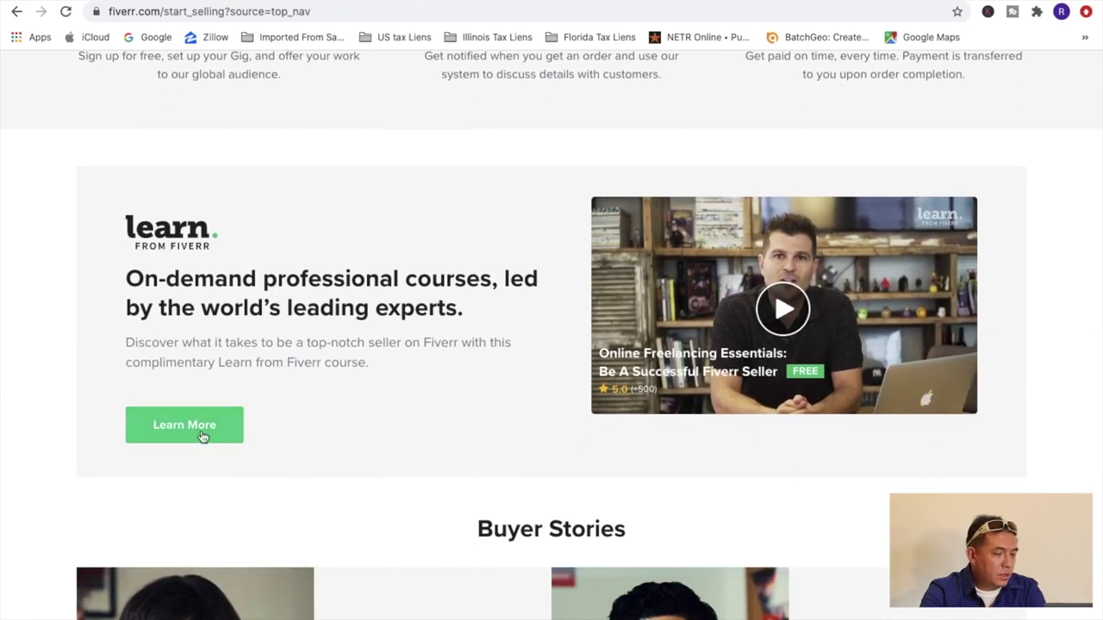
pyautogui.scroll(-3, 399, 482)
pyautogui.scroll(-5, 399, 483)
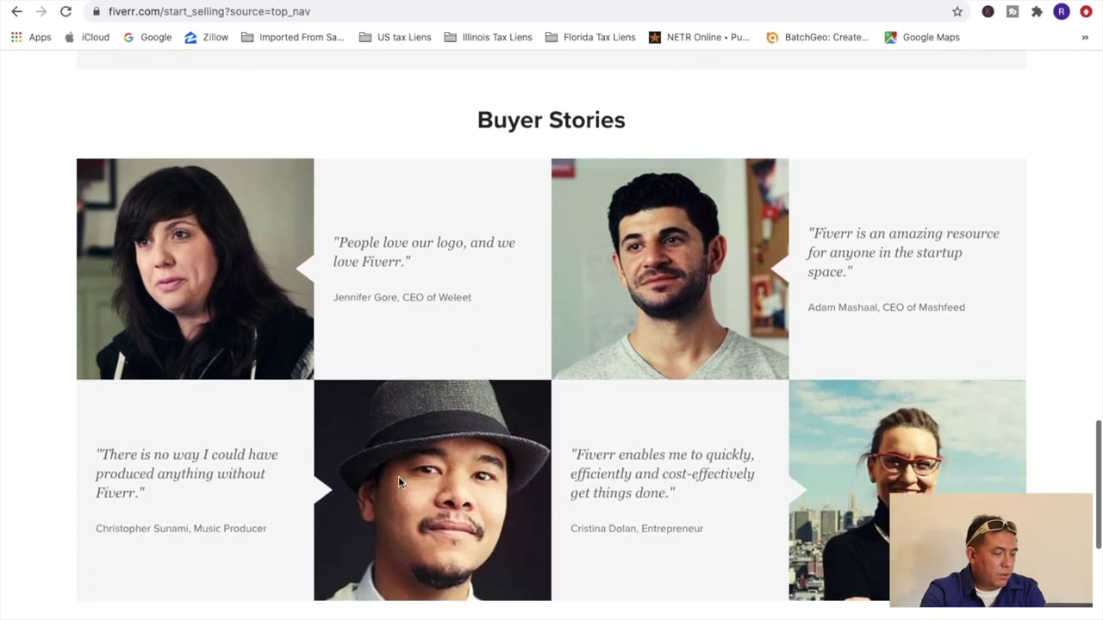
pyautogui.scroll(-3, 448, 470)
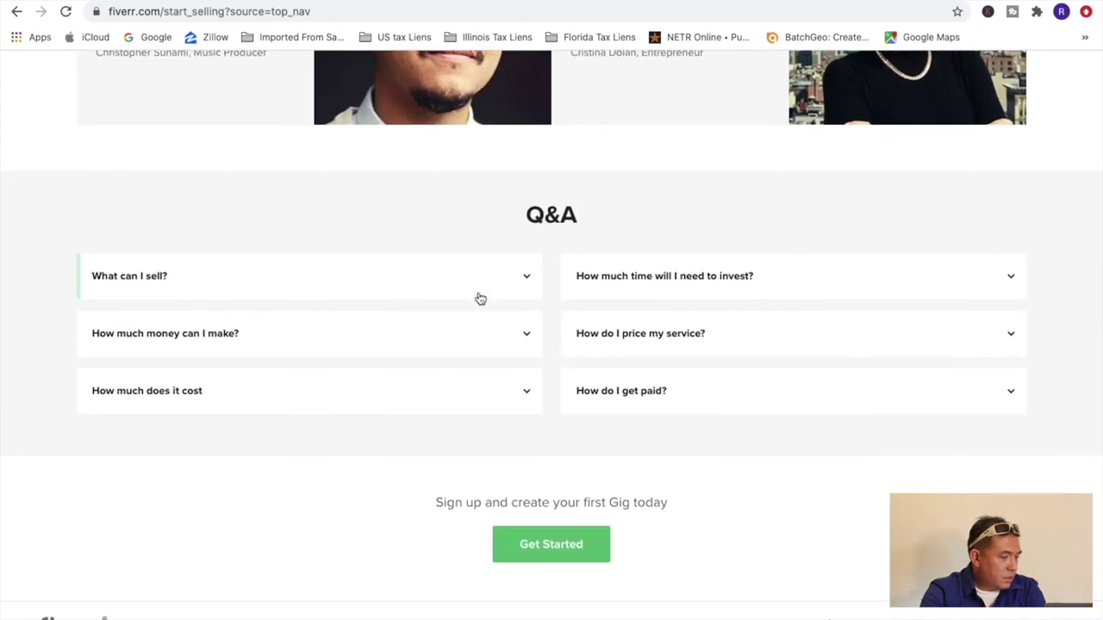
# Expand each seller Q&A answer through 'How do I get paid?', then choose Get Started
pyautogui.click(528, 280)
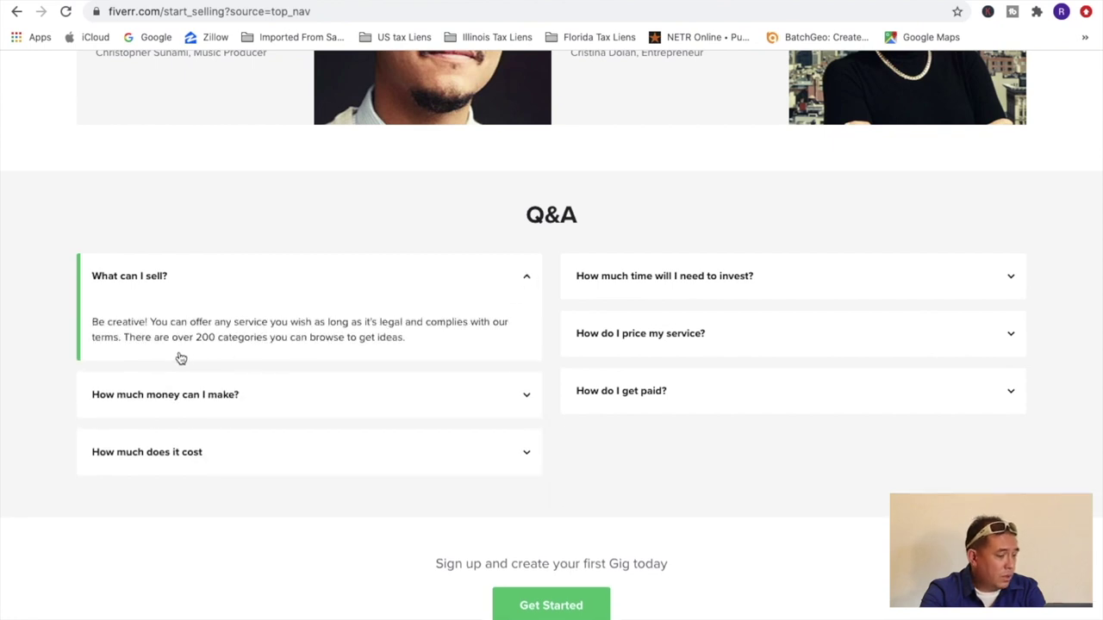
pyautogui.click(527, 400)
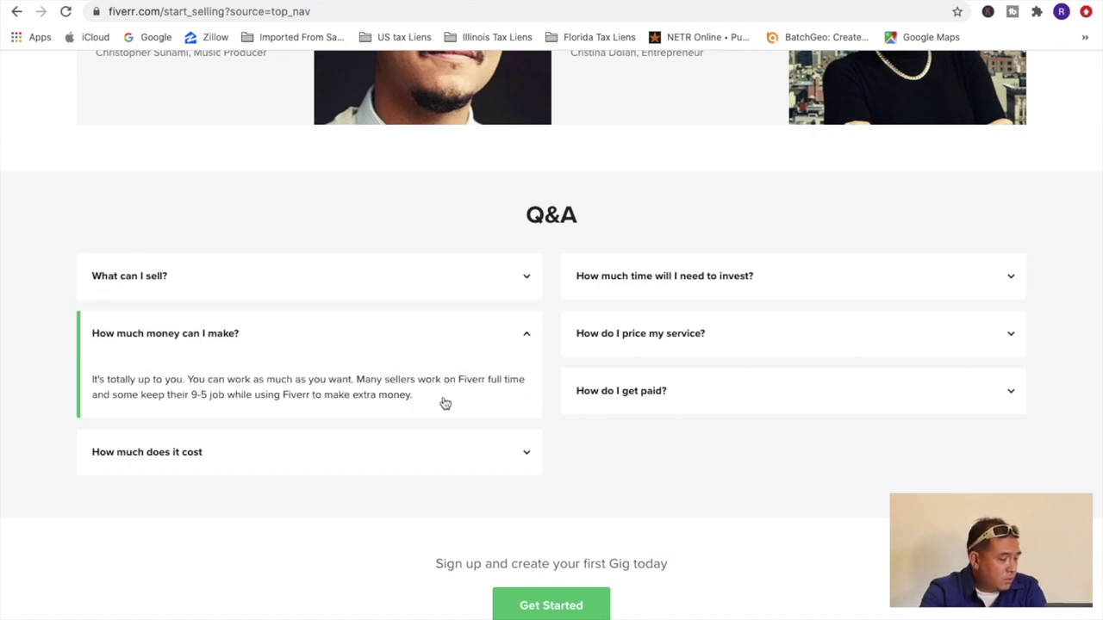
pyautogui.click(527, 455)
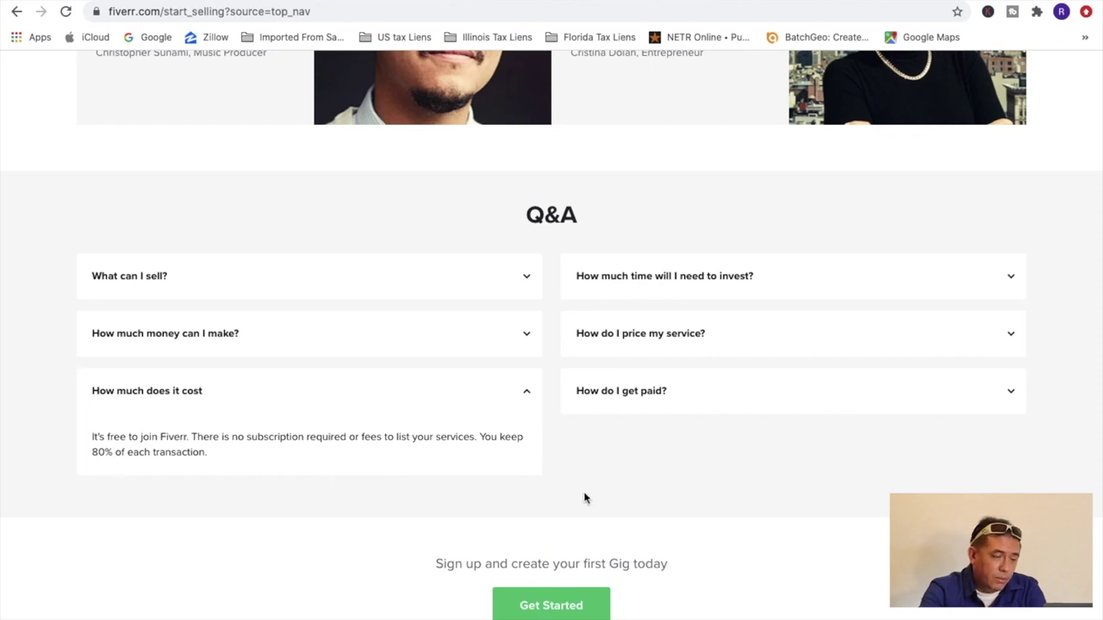
pyautogui.click(1010, 291)
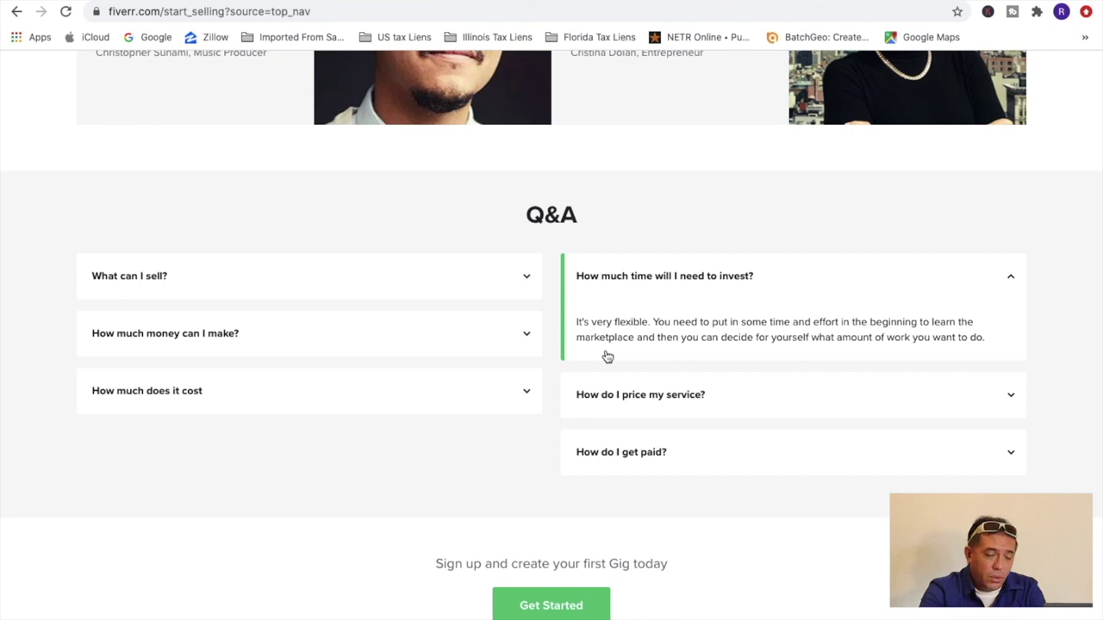
pyautogui.click(800, 409)
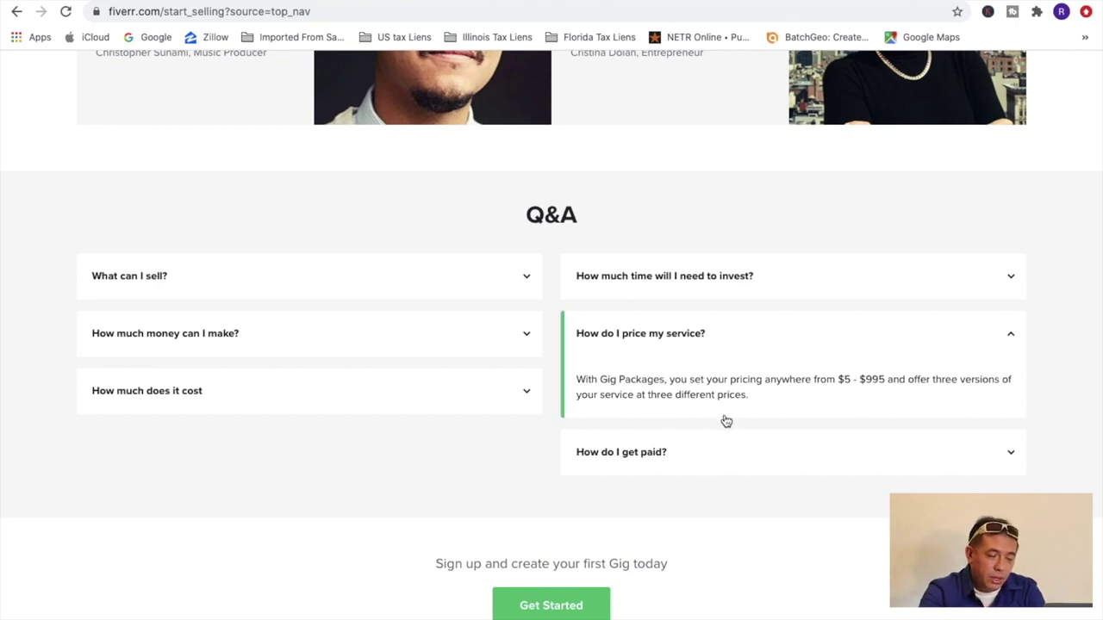
pyautogui.click(822, 454)
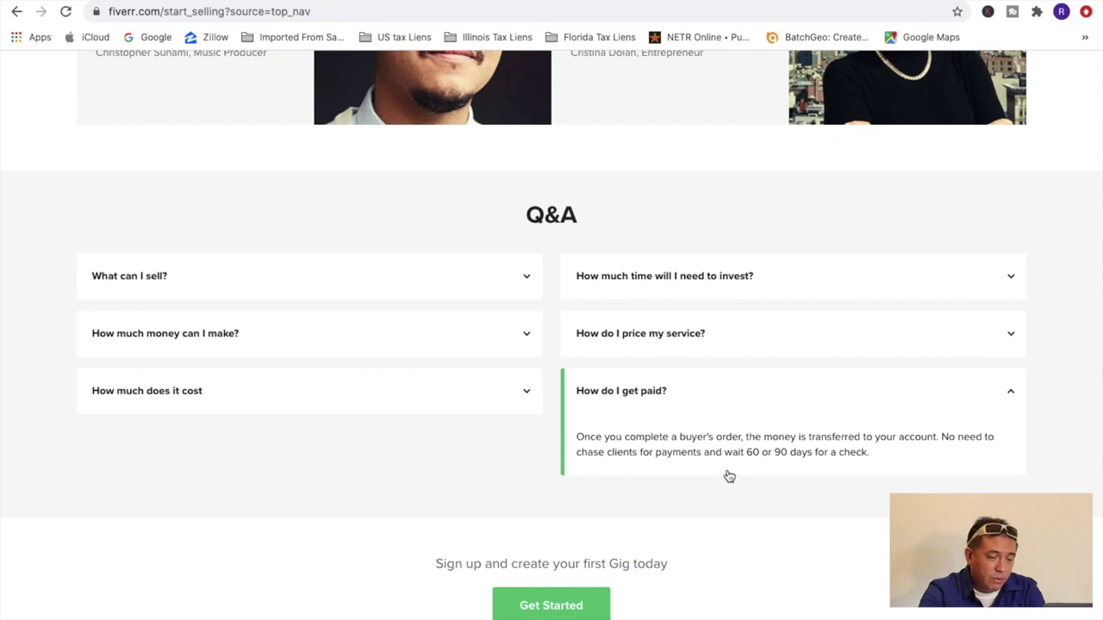
pyautogui.scroll(-1, 810, 491)
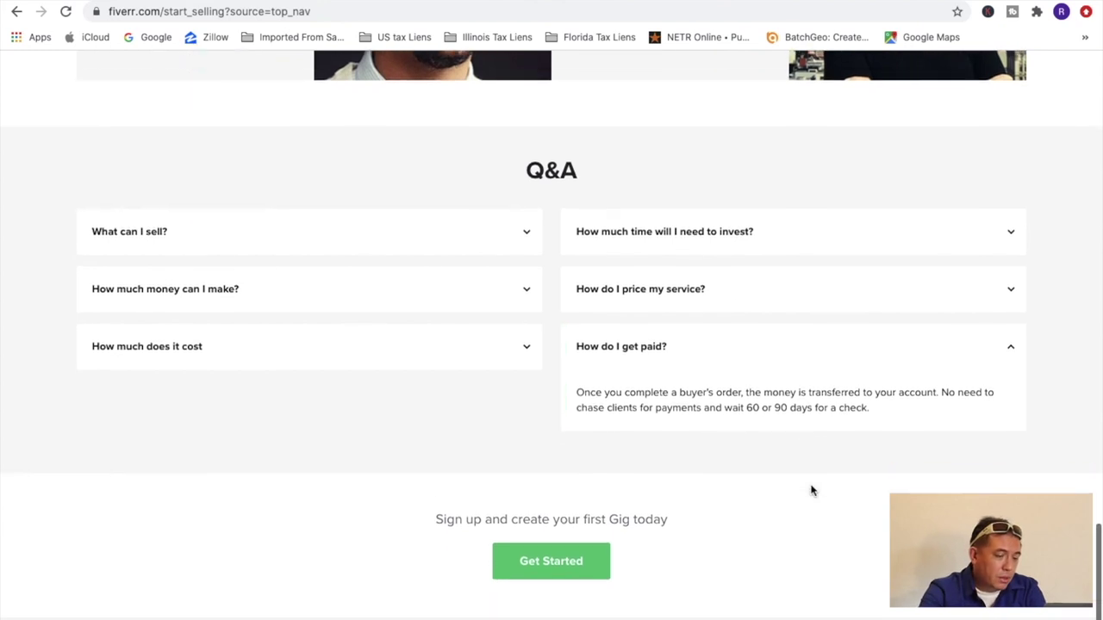
pyautogui.click(550, 556)
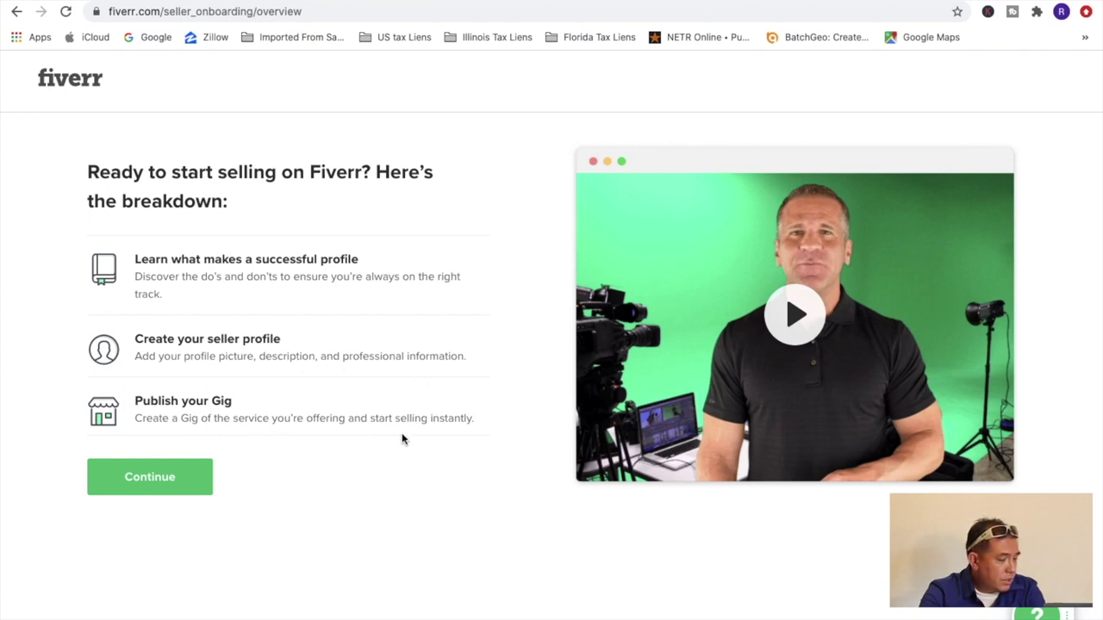
# Continue past the selling overview and the successful-profile tips pages
pyautogui.click(120, 484)
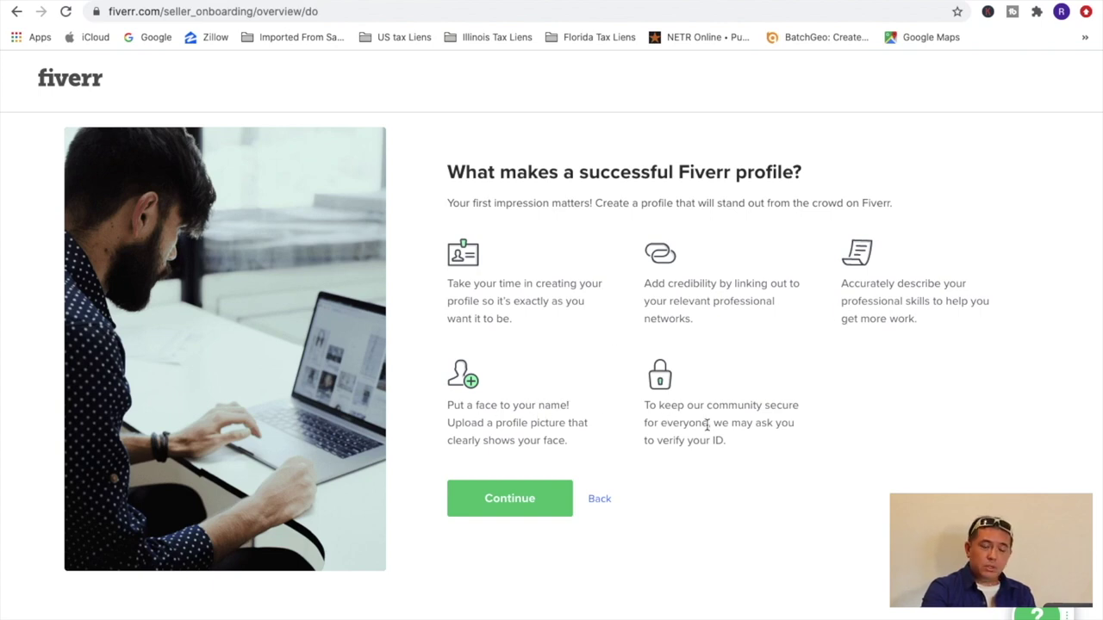
pyautogui.click(525, 514)
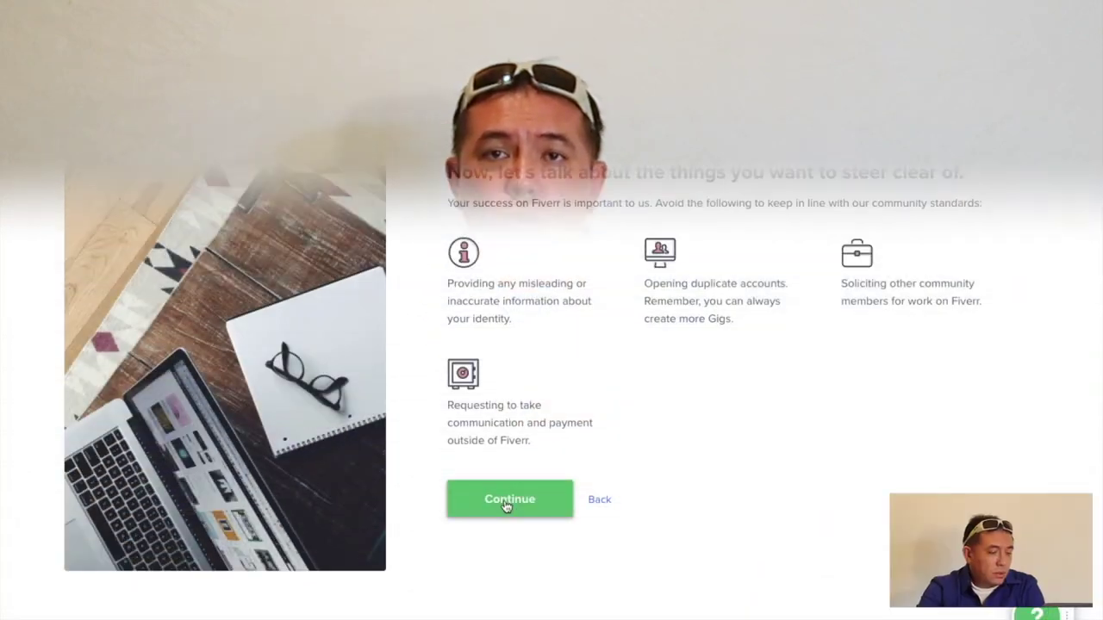
# Continue from the 'steer clear of' page to the Personal Info form
pyautogui.click(508, 501)
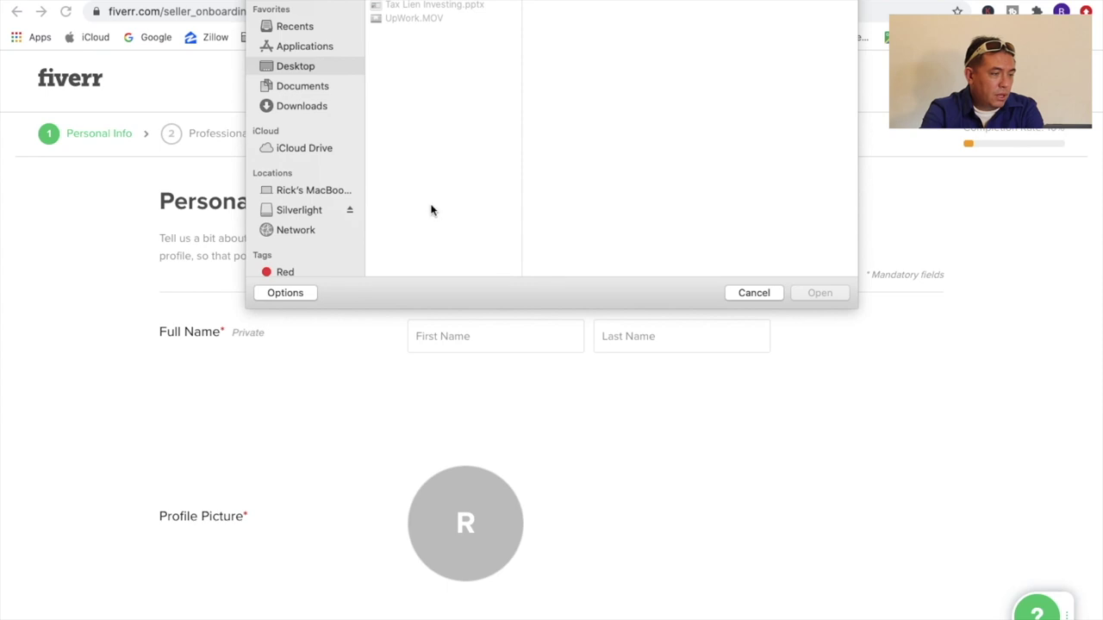
# Upload the rl4 image from Recents as the profile picture
pyautogui.click(307, 106)
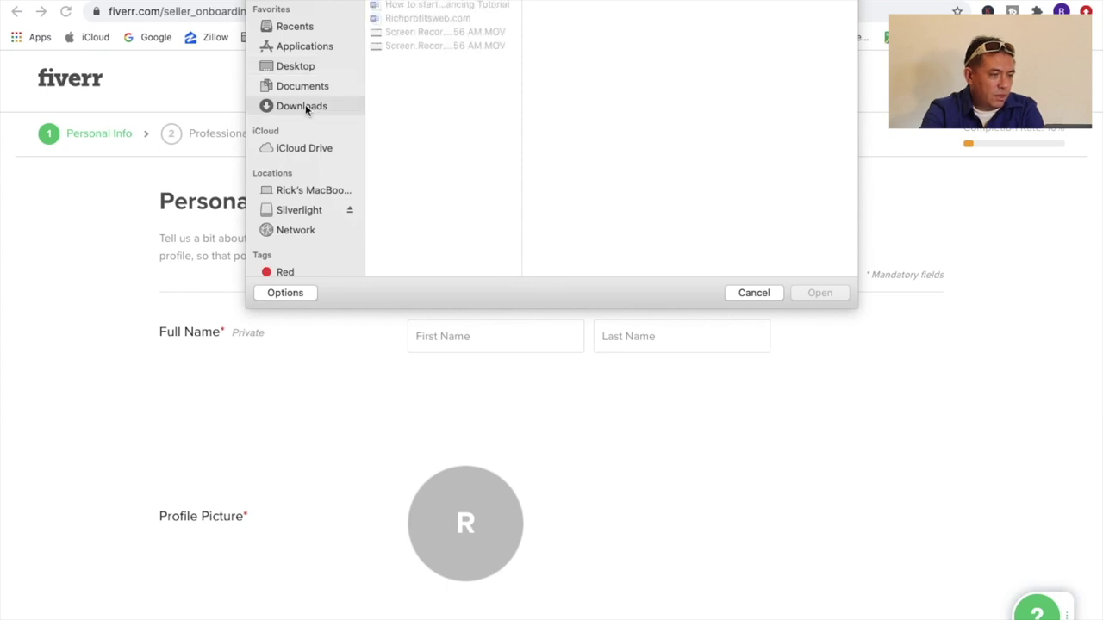
pyautogui.click(305, 87)
pyautogui.click(303, 69)
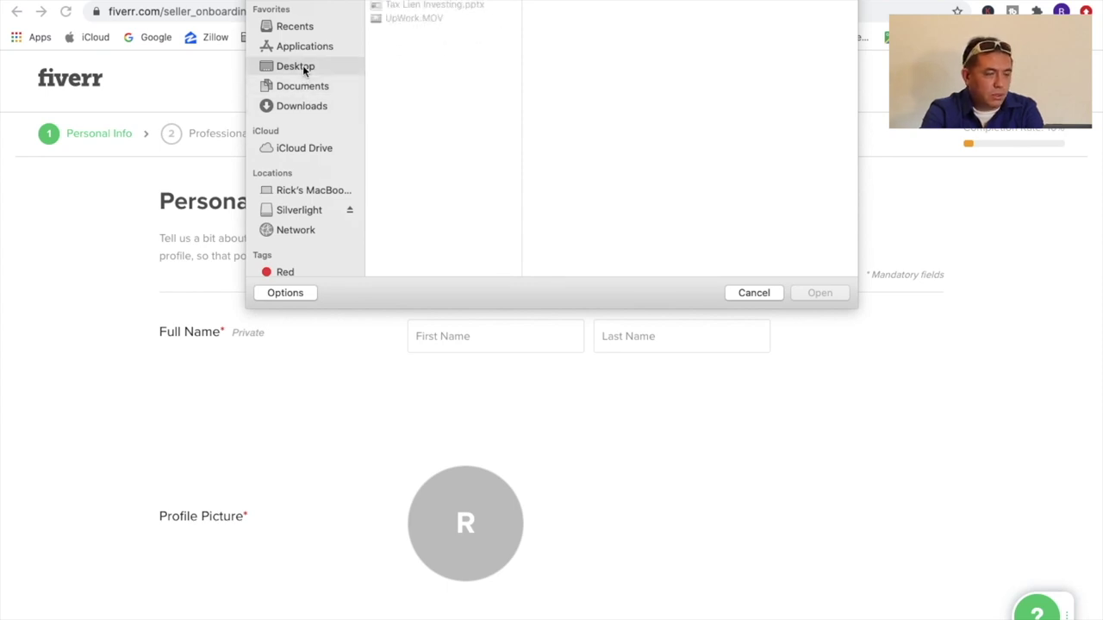
pyautogui.click(309, 48)
pyautogui.click(295, 27)
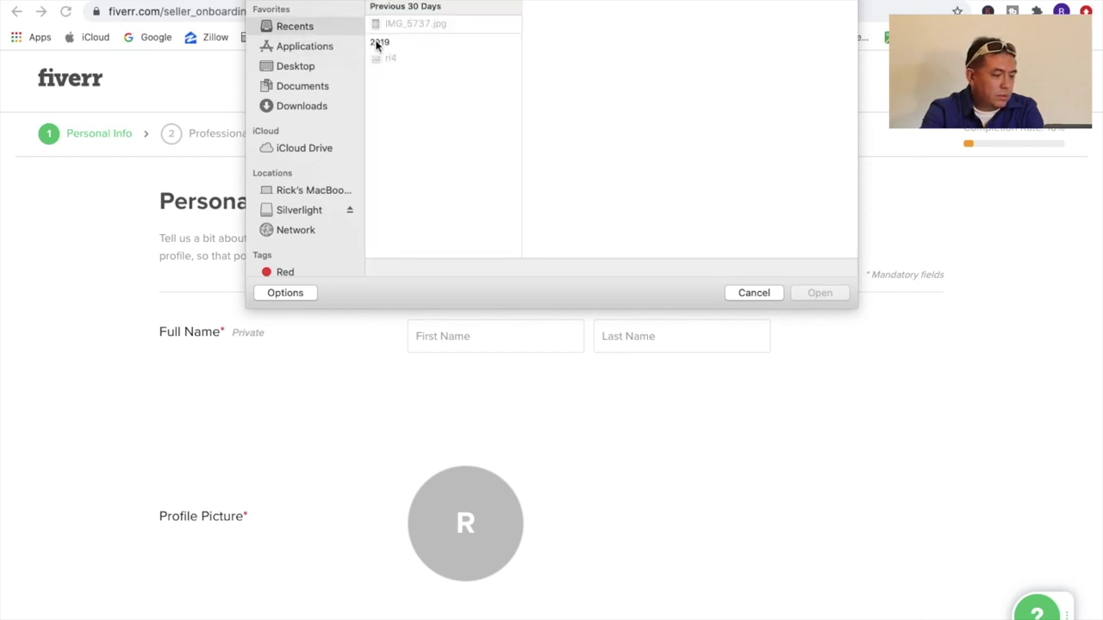
pyautogui.click(385, 59)
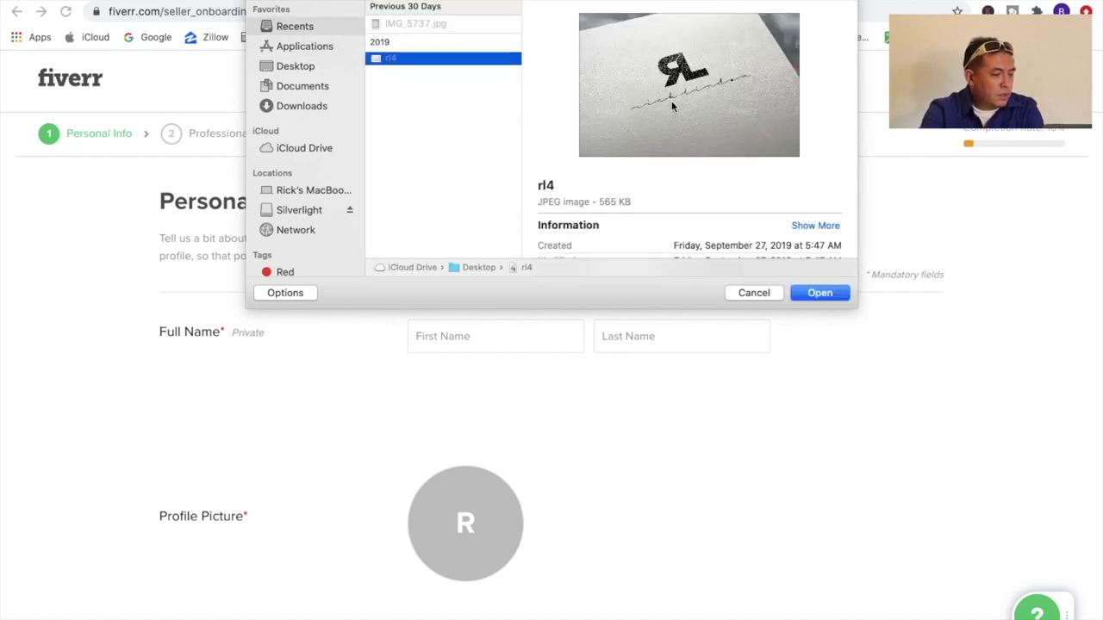
pyautogui.click(817, 295)
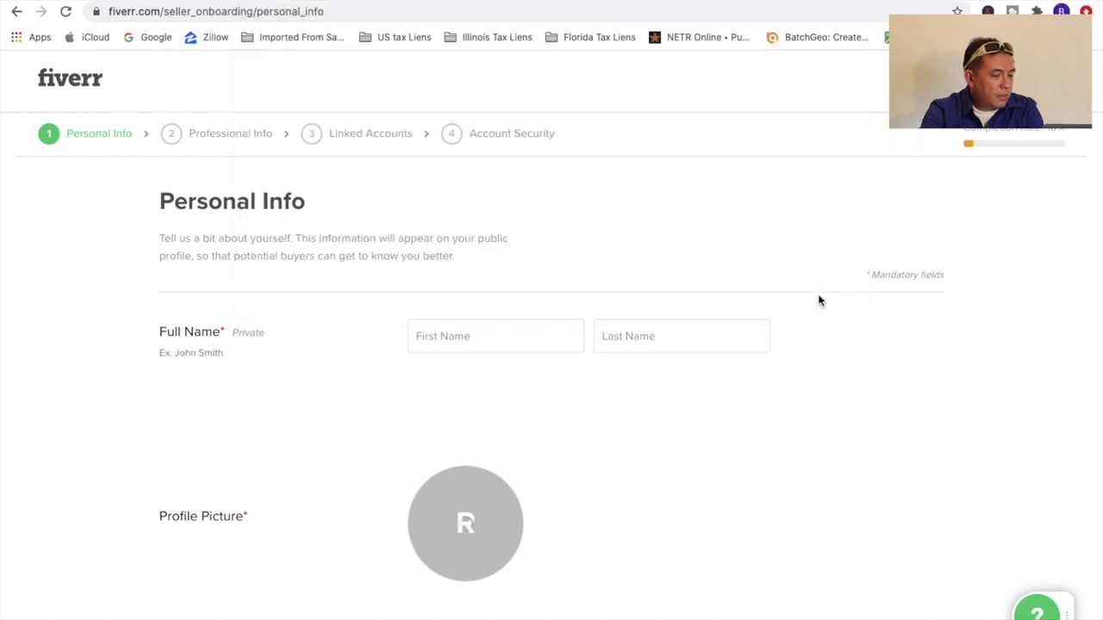
# Enter the seller's first and last name
pyautogui.click(473, 343)
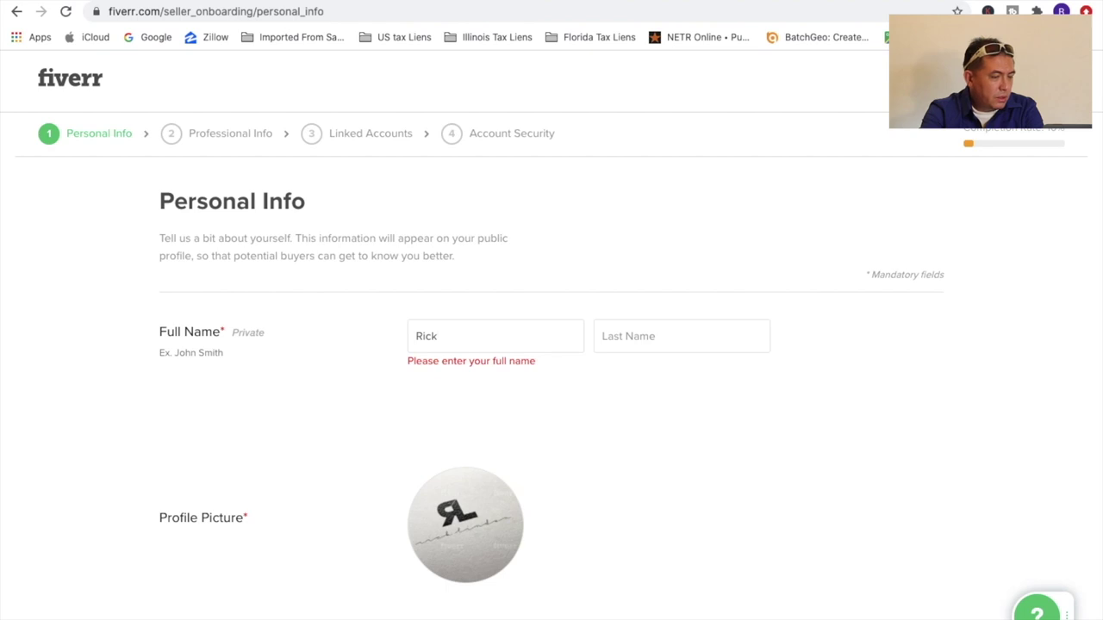
pyautogui.press('Tab')
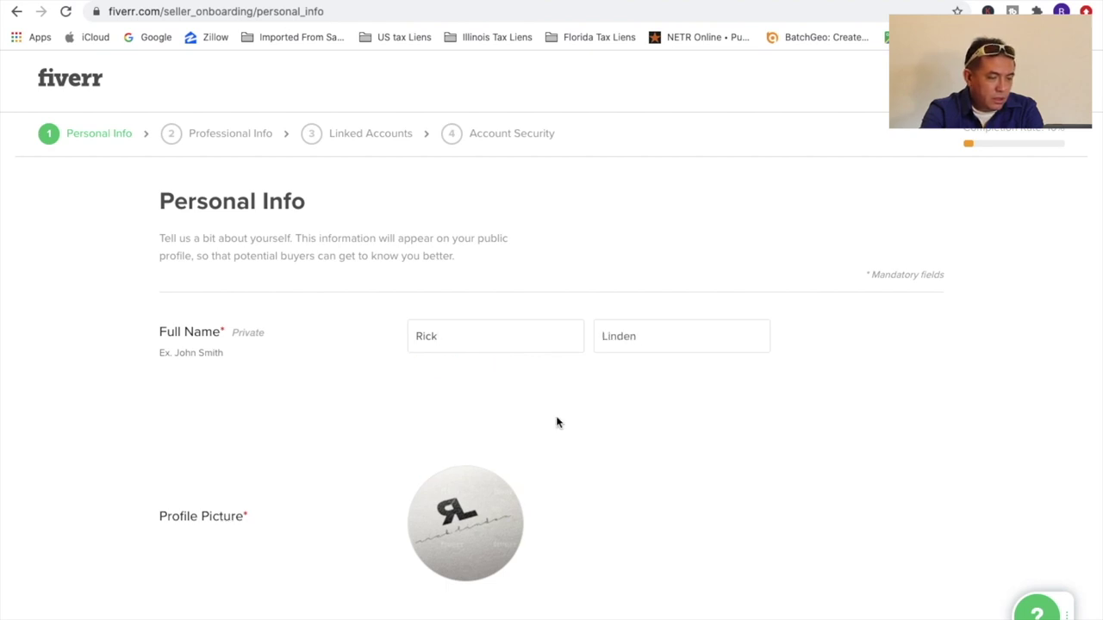
# Write a bio citing a Language and Arts master's, 5 published and 50+ ghostwritten books
pyautogui.scroll(-5, 680, 456)
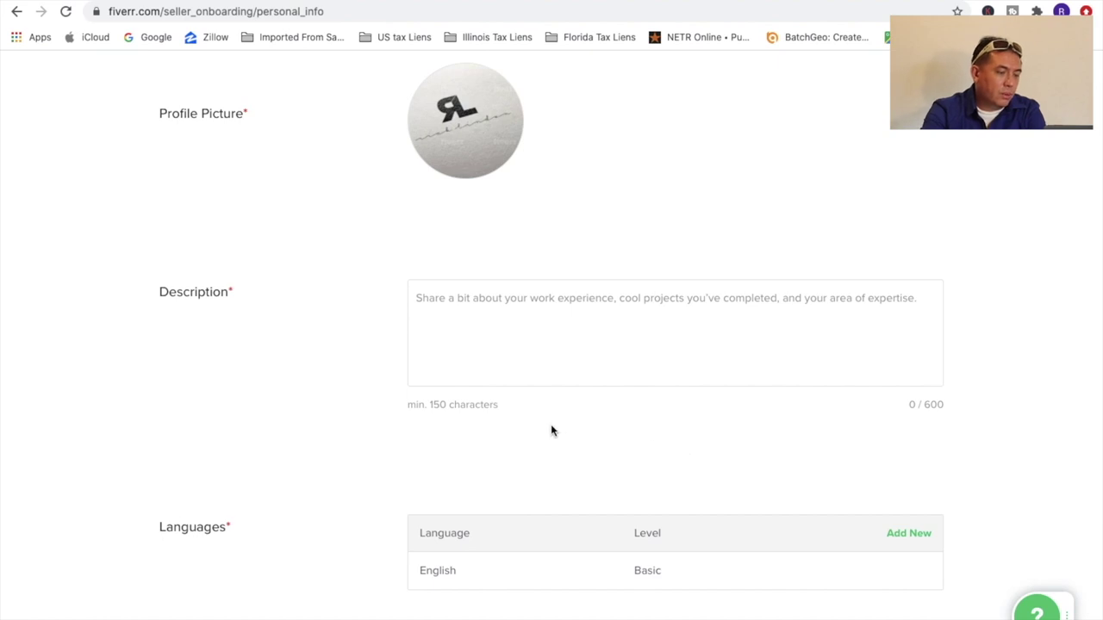
pyautogui.click(419, 298)
pyautogui.write('I')
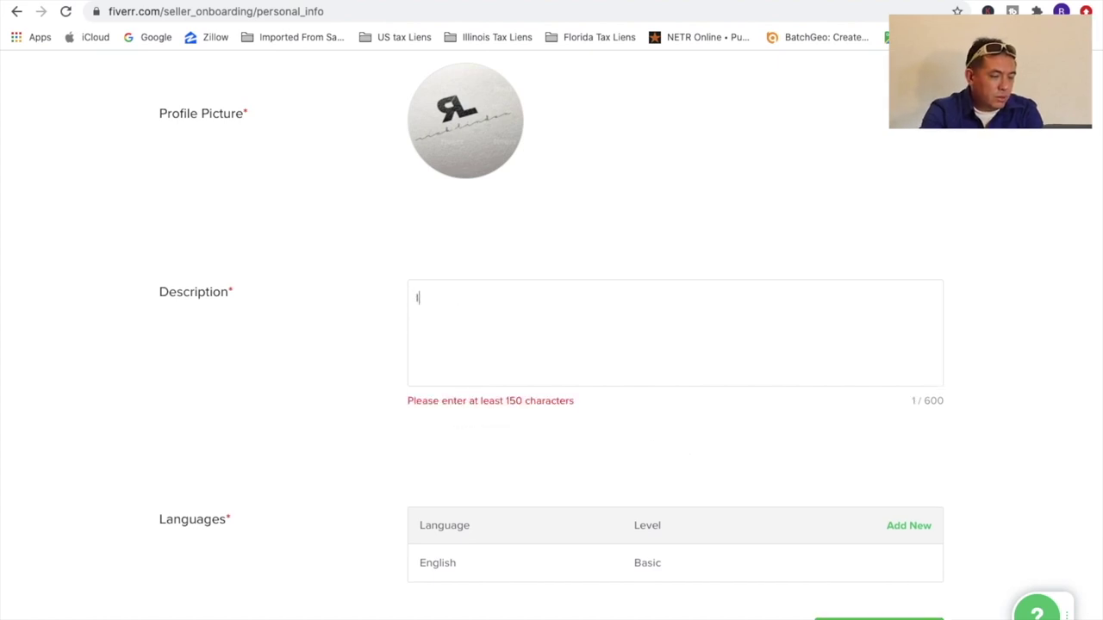
pyautogui.write(' have ')
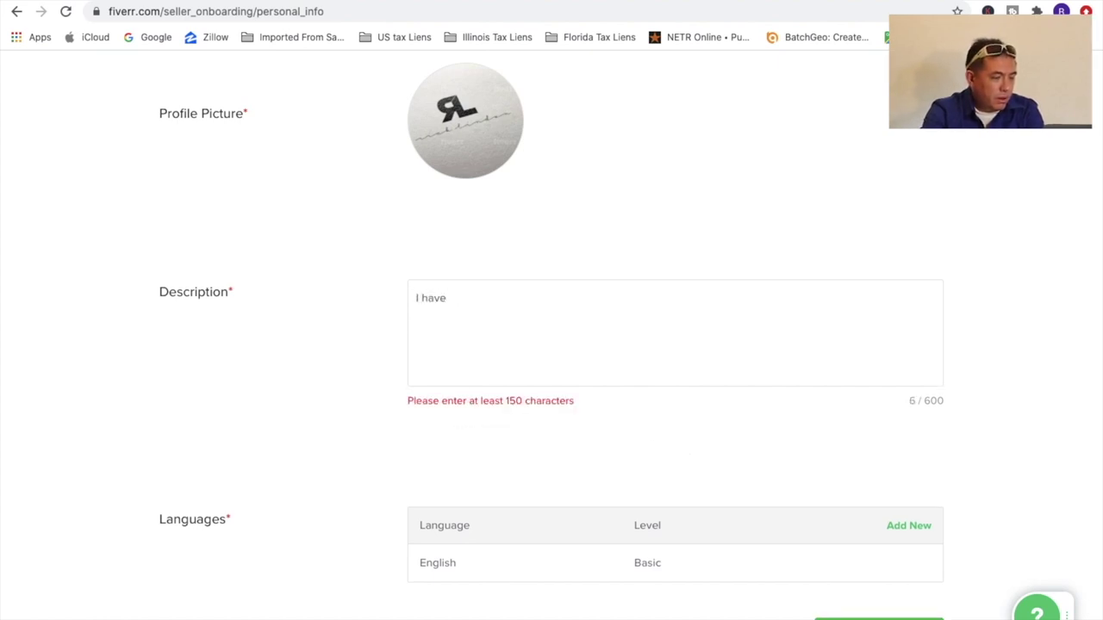
pyautogui.write('a Ma')
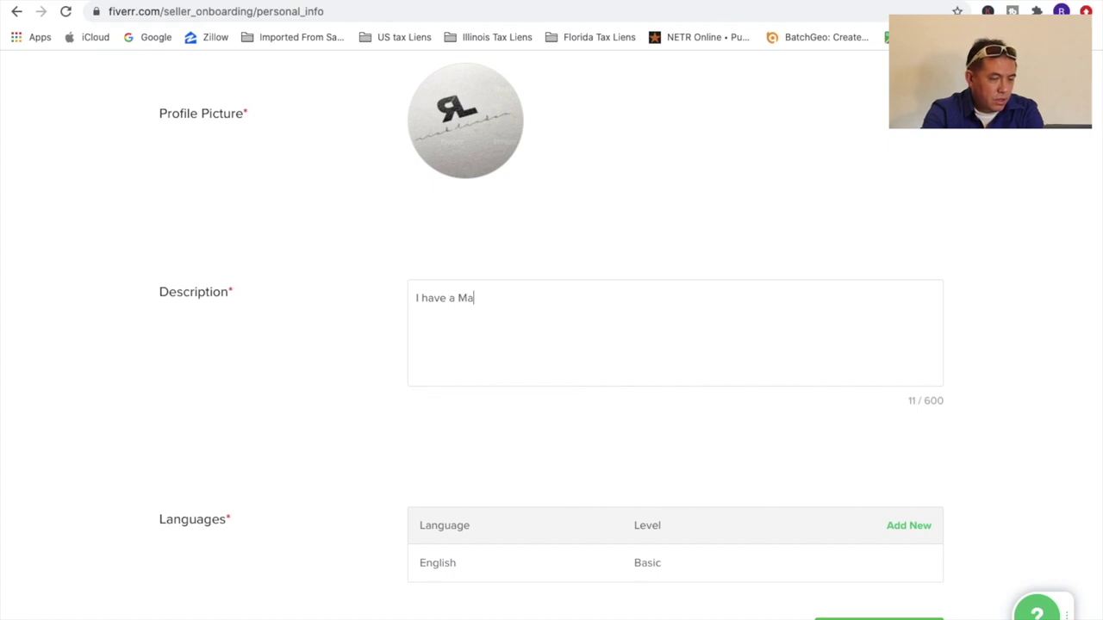
pyautogui.write('ster Degree in')
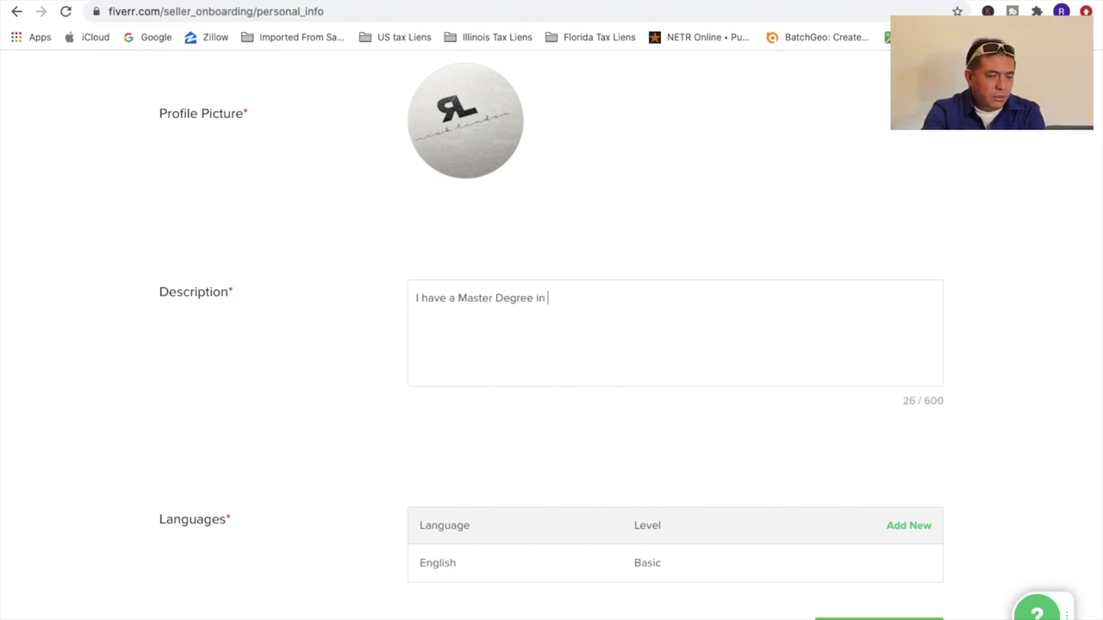
pyautogui.write(' Language and Arts.')
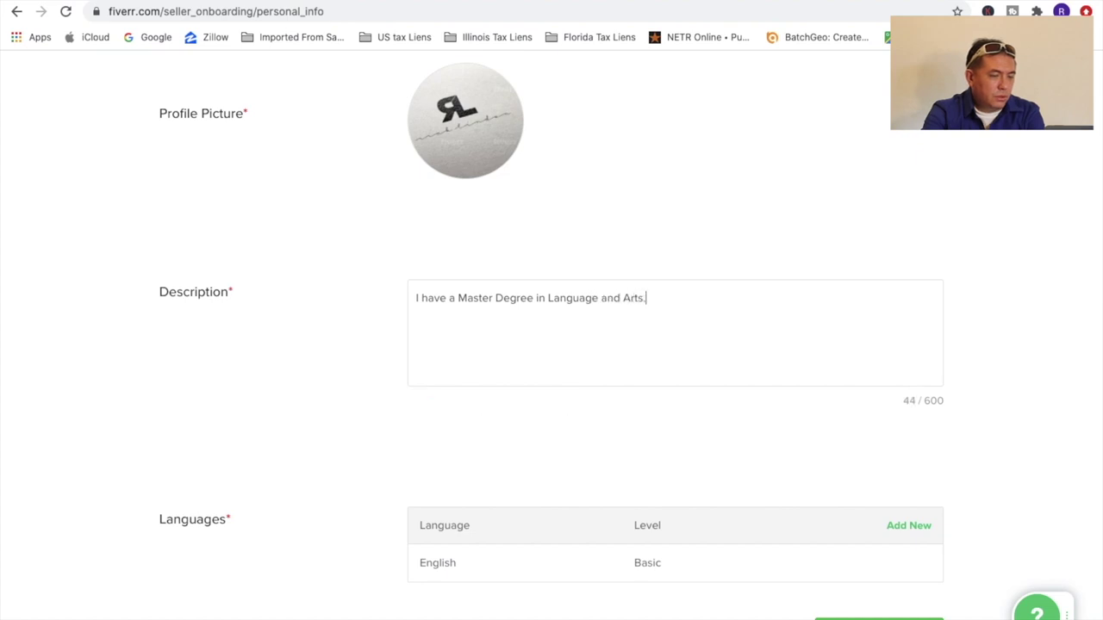
pyautogui.write(' I hav')
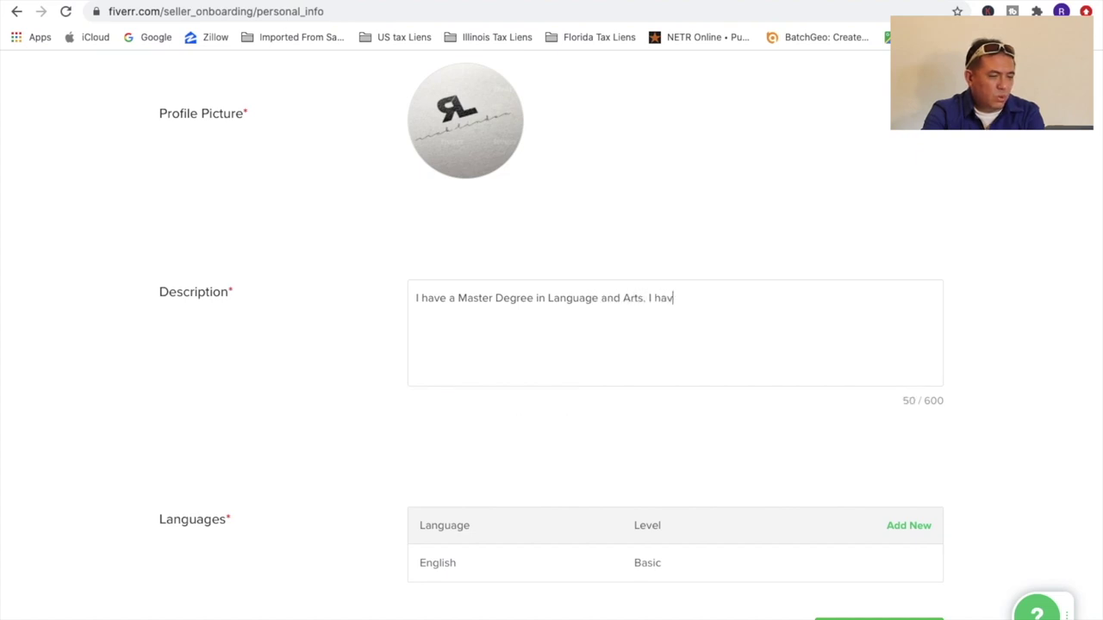
pyautogui.write('e written ')
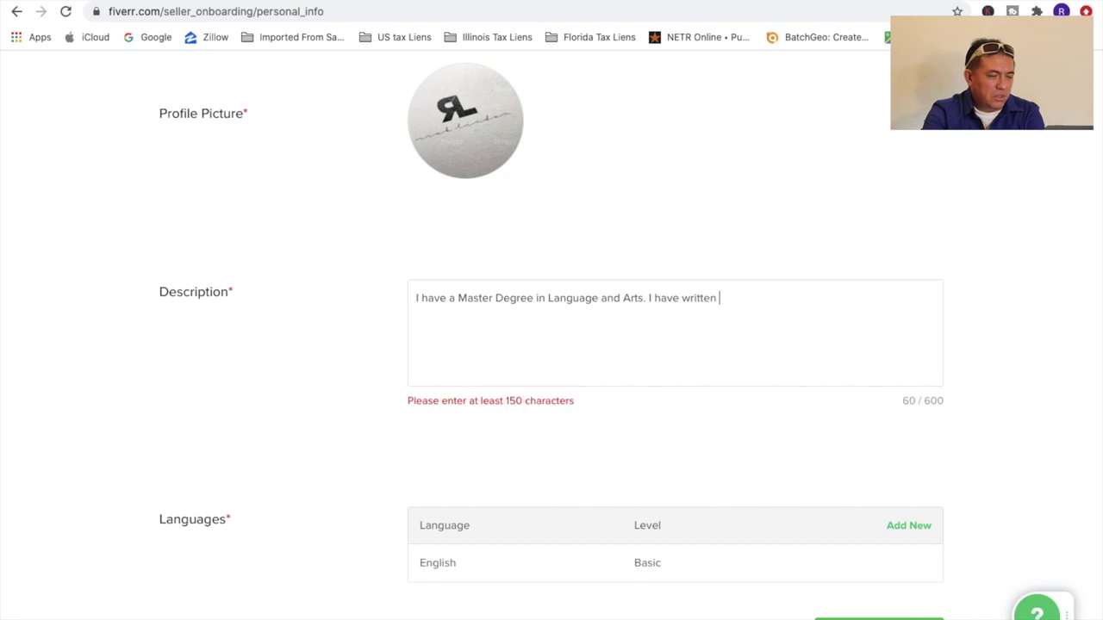
pyautogui.write('and published 5 books')
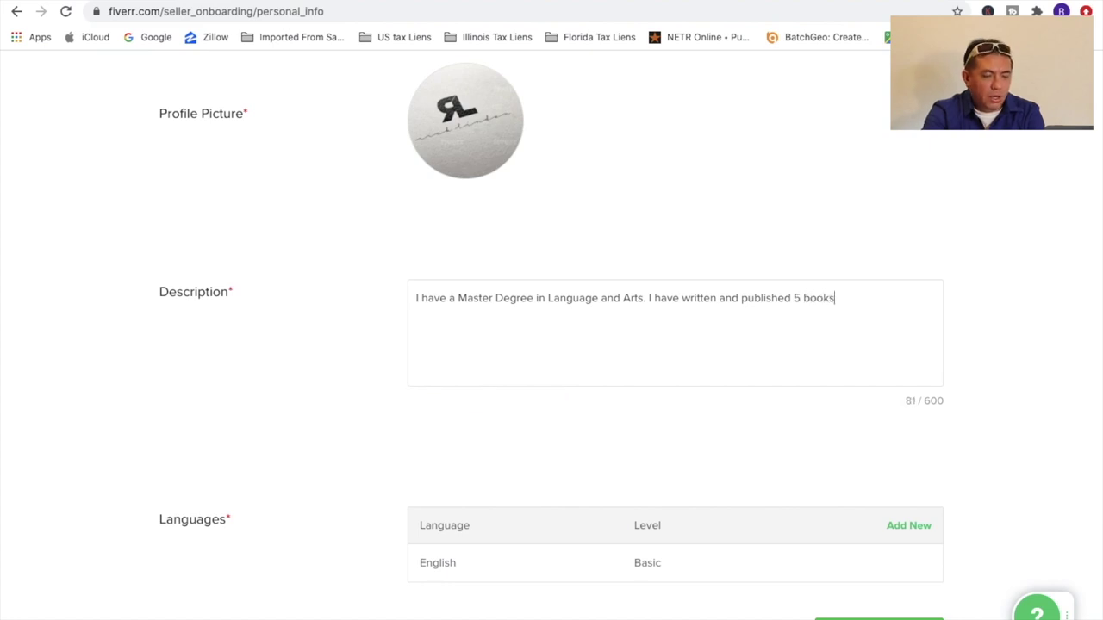
pyautogui.write('. I also ')
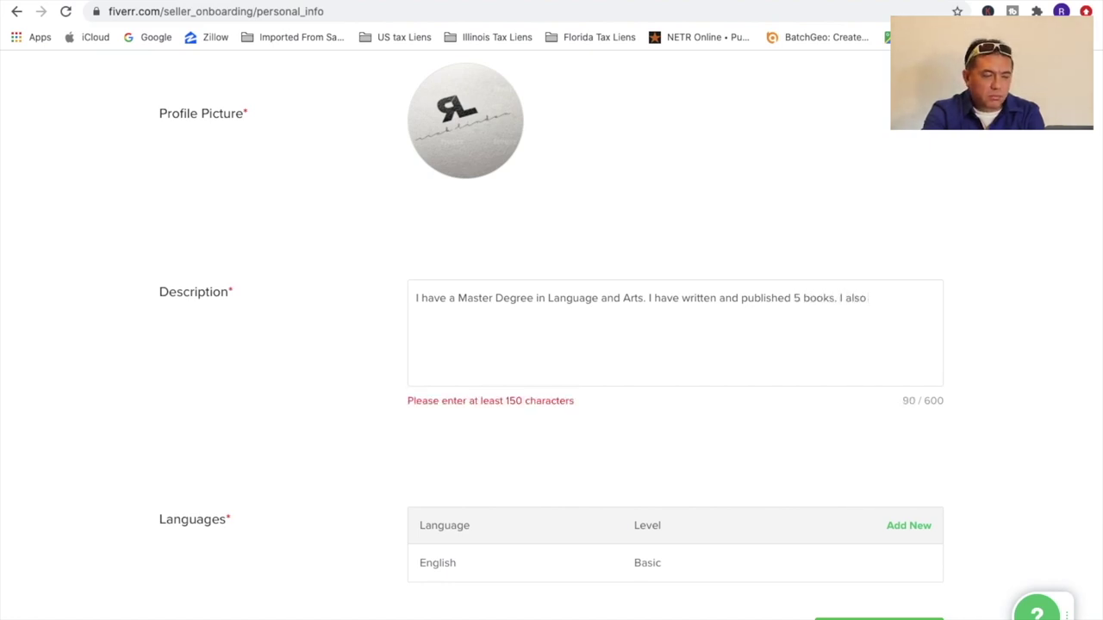
pyautogui.write('have ghostwritten ')
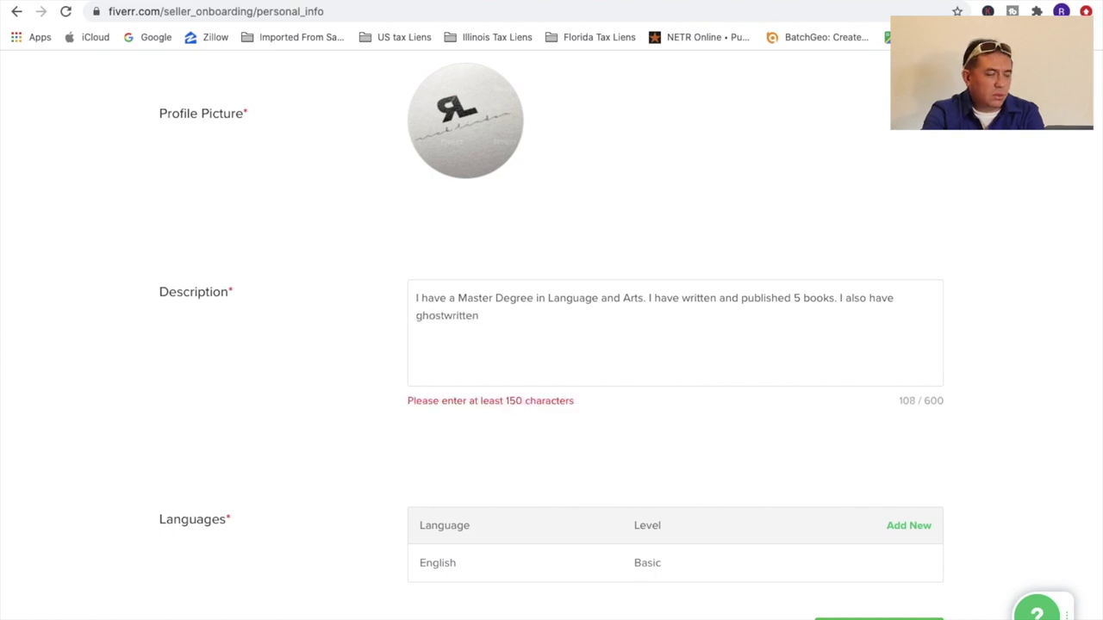
pyautogui.write('over')
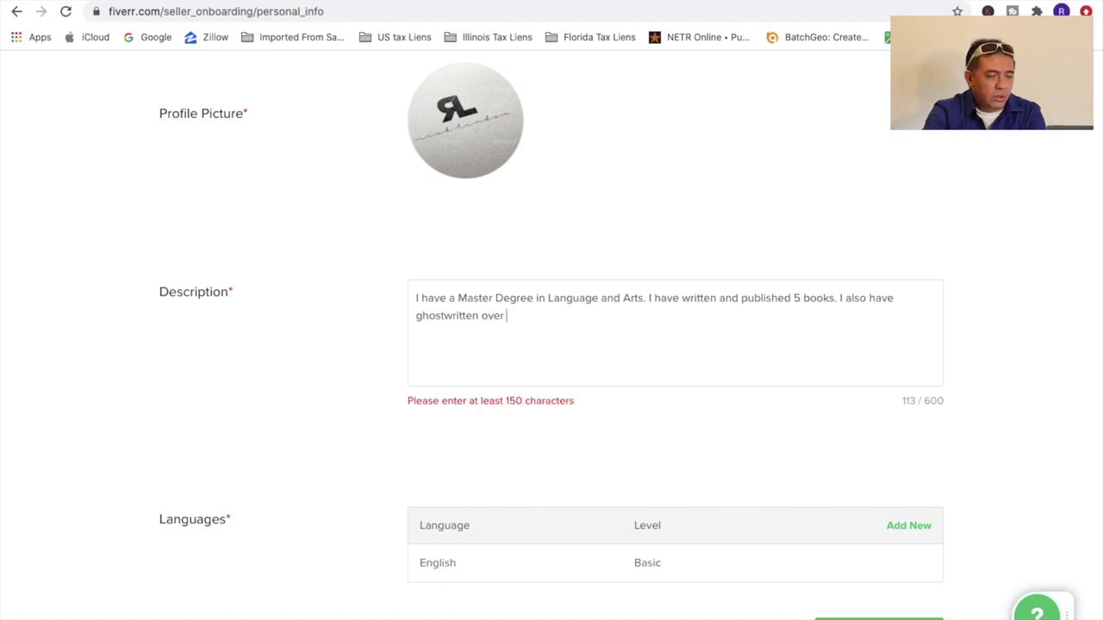
pyautogui.write(' 50')
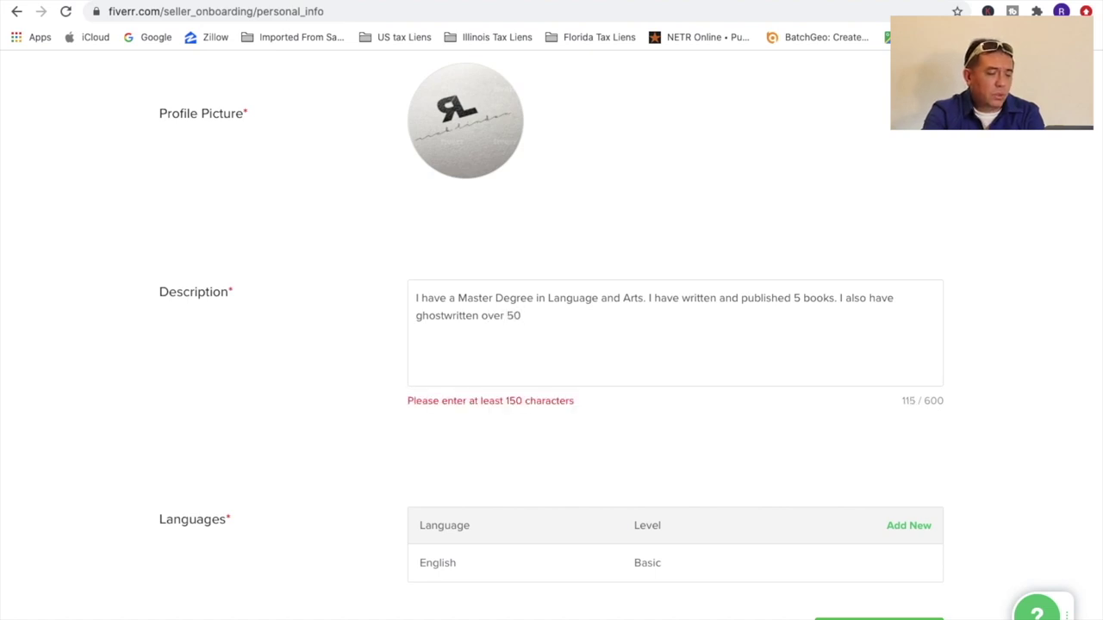
pyautogui.write(' books')
pyautogui.write('or ')
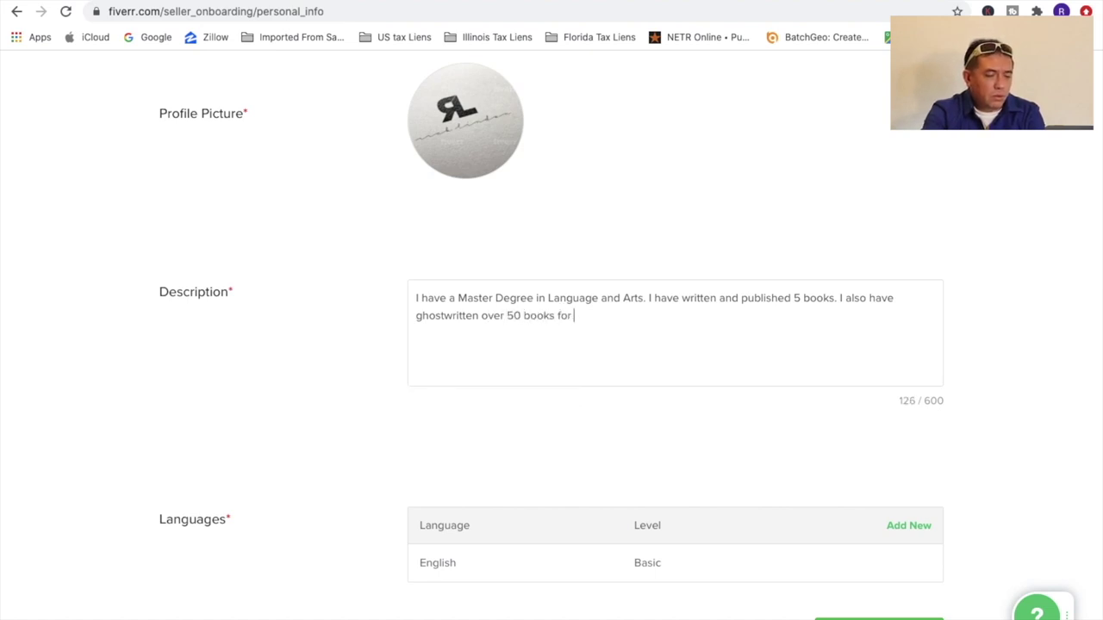
pyautogui.write('different clients')
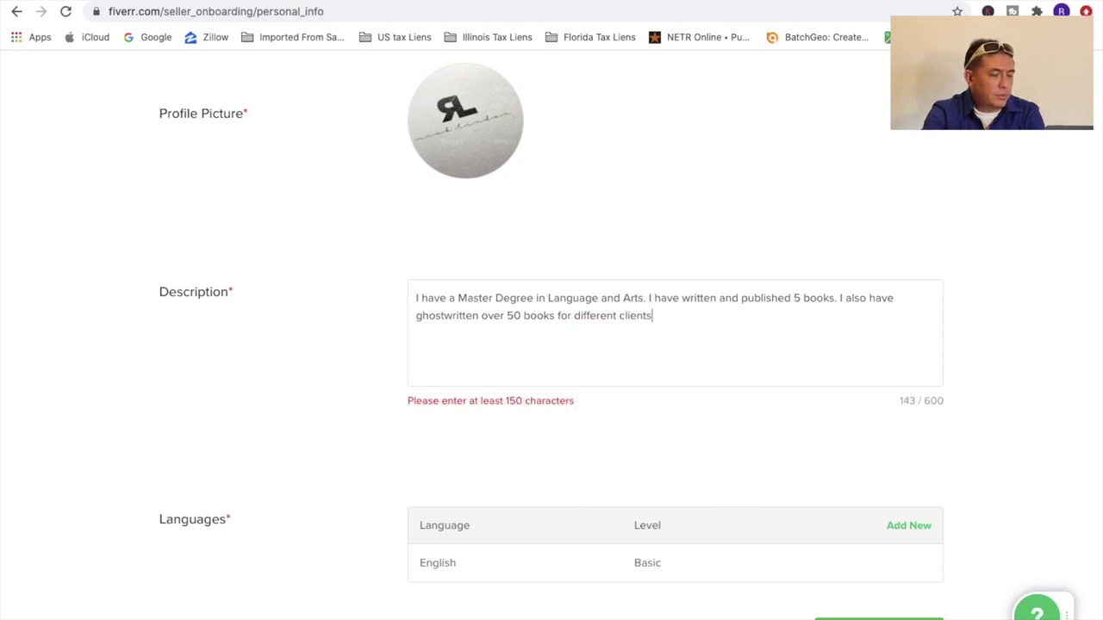
pyautogui.write('. ')
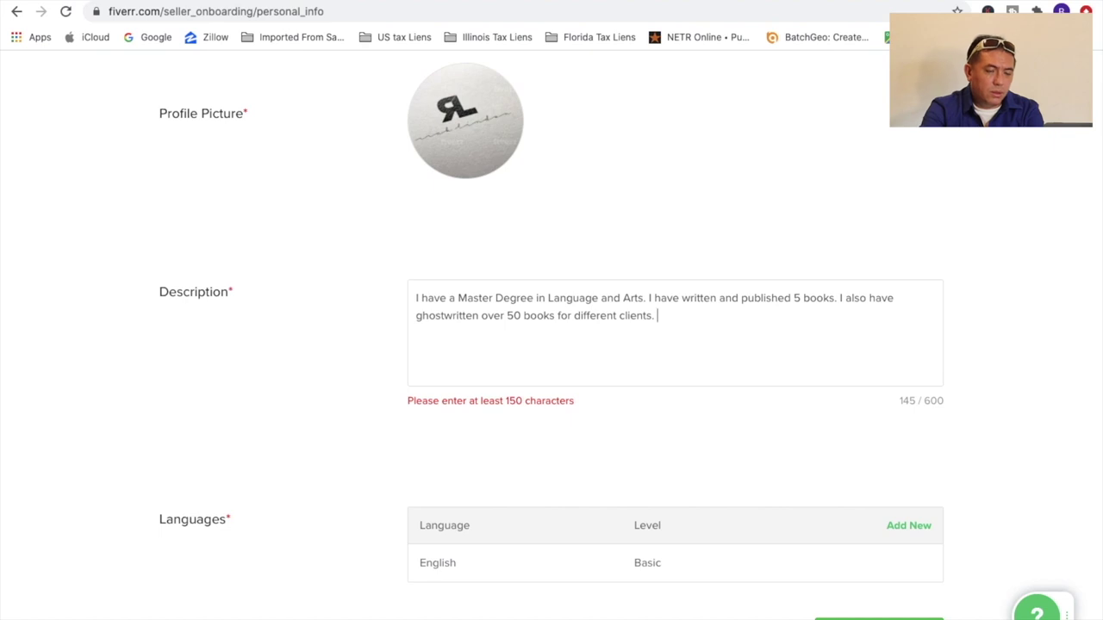
pyautogui.write('I ')
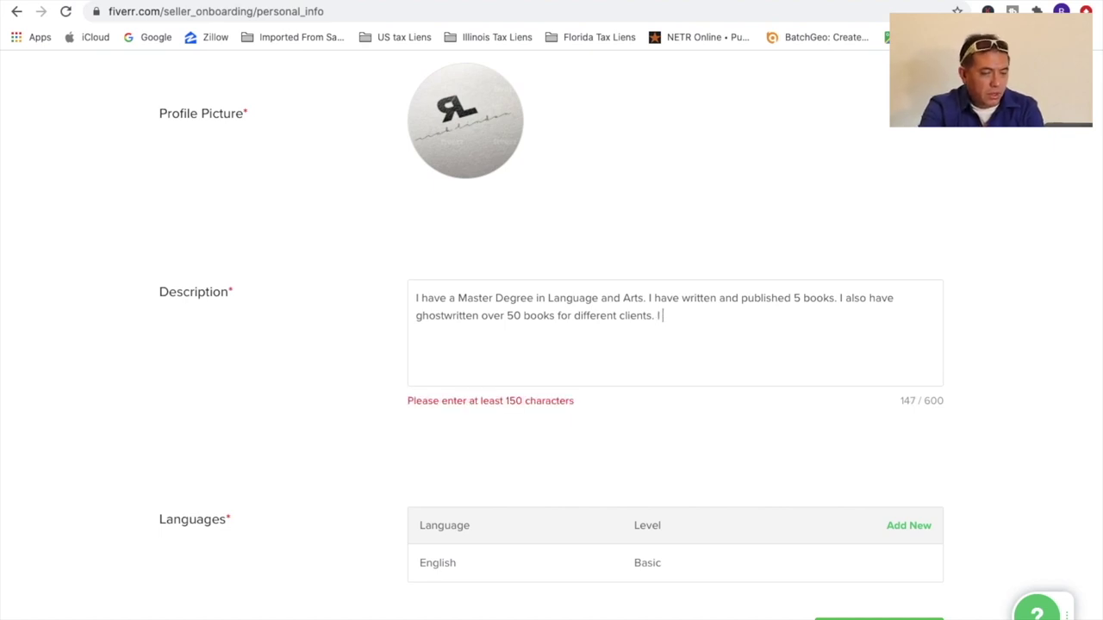
pyautogui.write('would like to help you write your first book ')
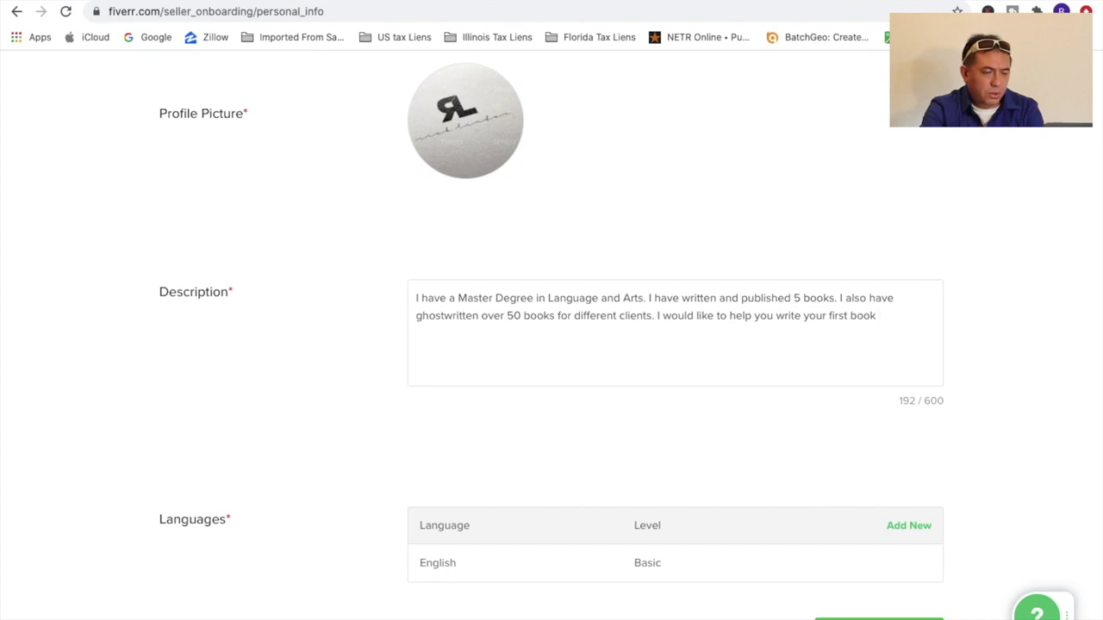
pyautogui.write('or if you hav')
pyautogui.press('BackSpace')
pyautogui.press('BackSpace')
pyautogui.write('lready have ')
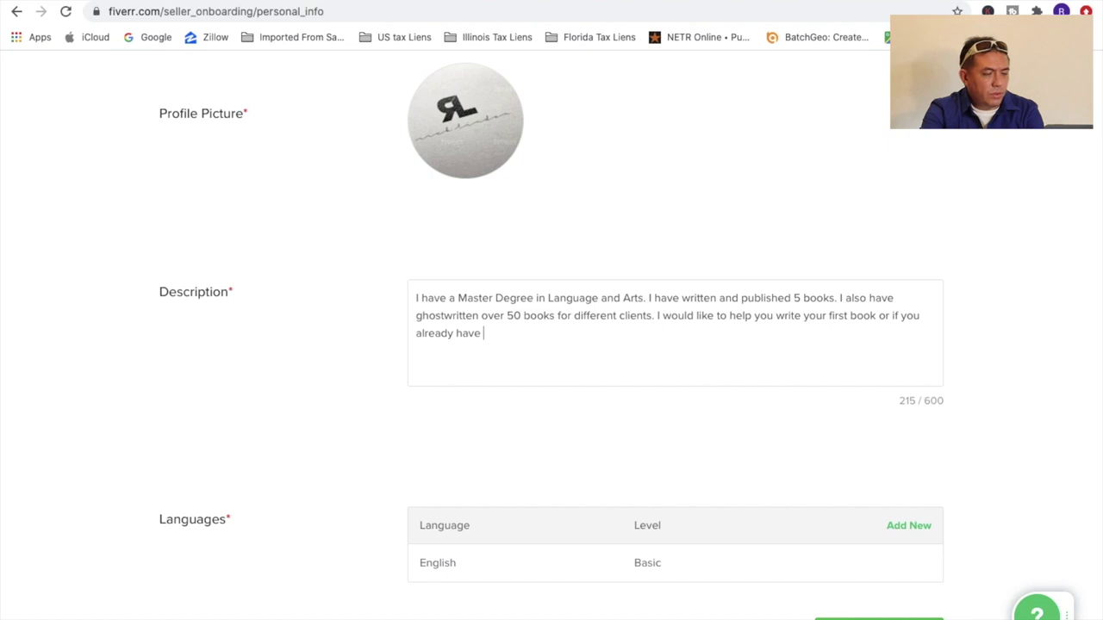
pyautogui.write('written one then ')
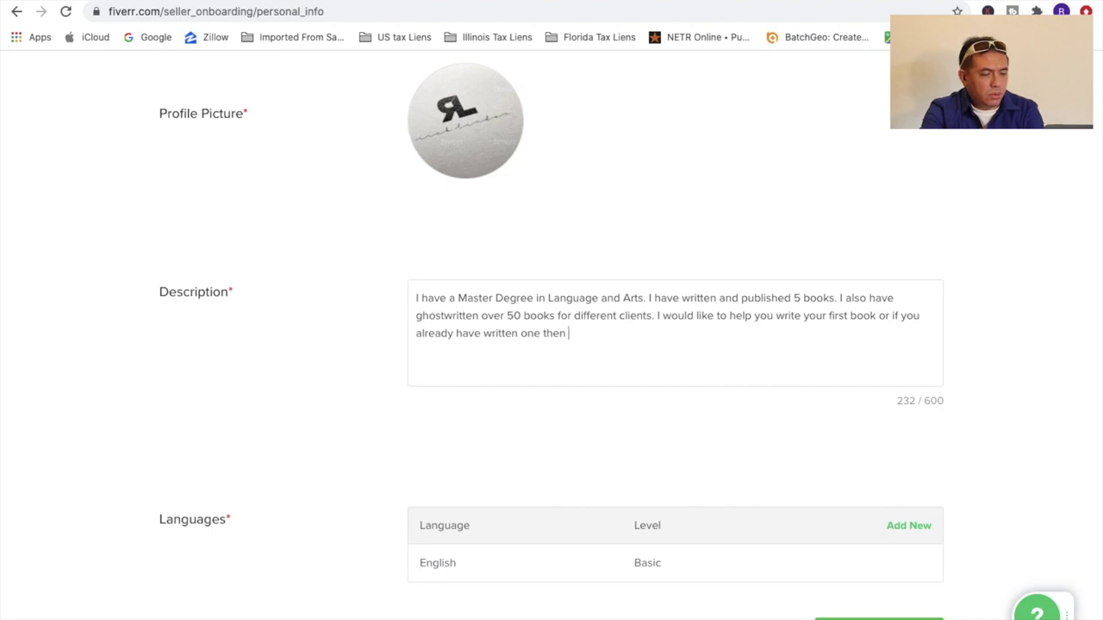
pyautogui.write('I would love to help edit t')
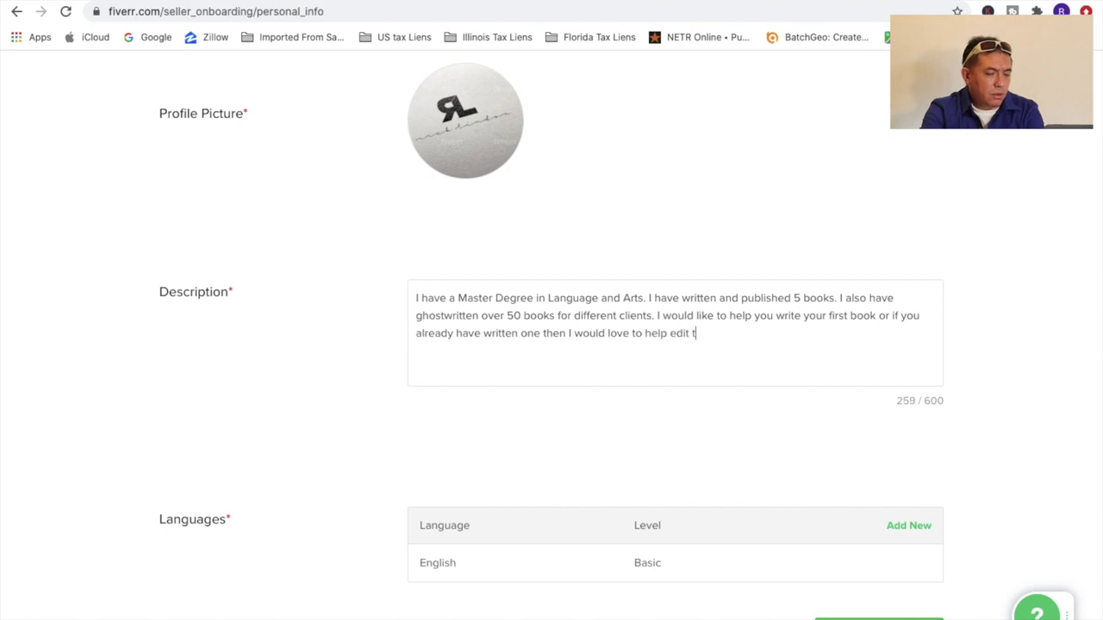
pyautogui.press('BackSpace')
pyautogui.write('your book or ')
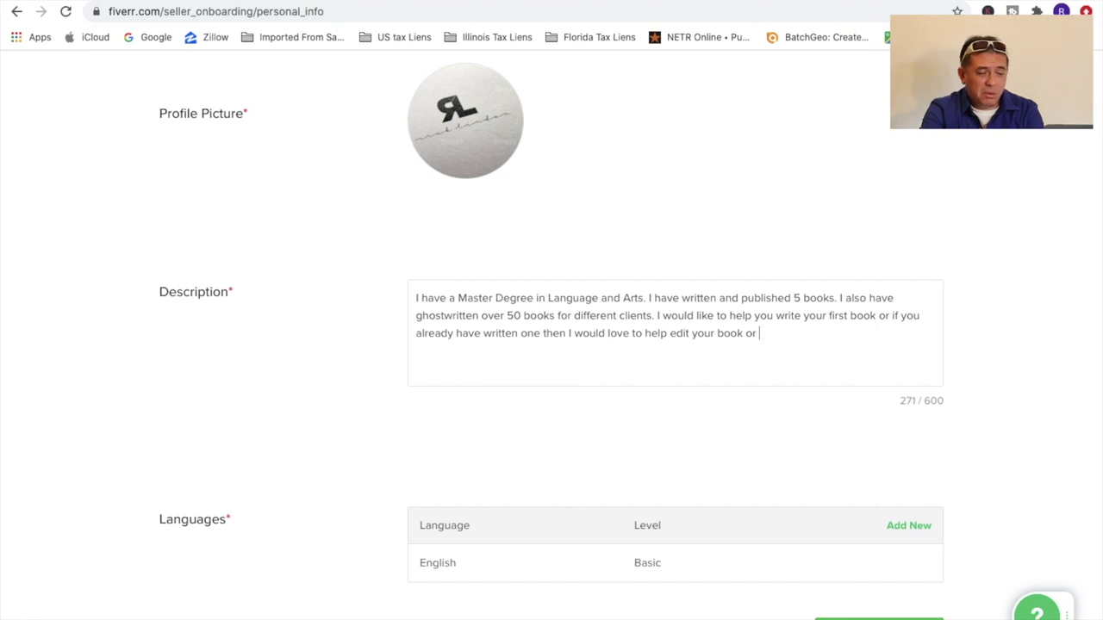
pyautogui.write('write your')
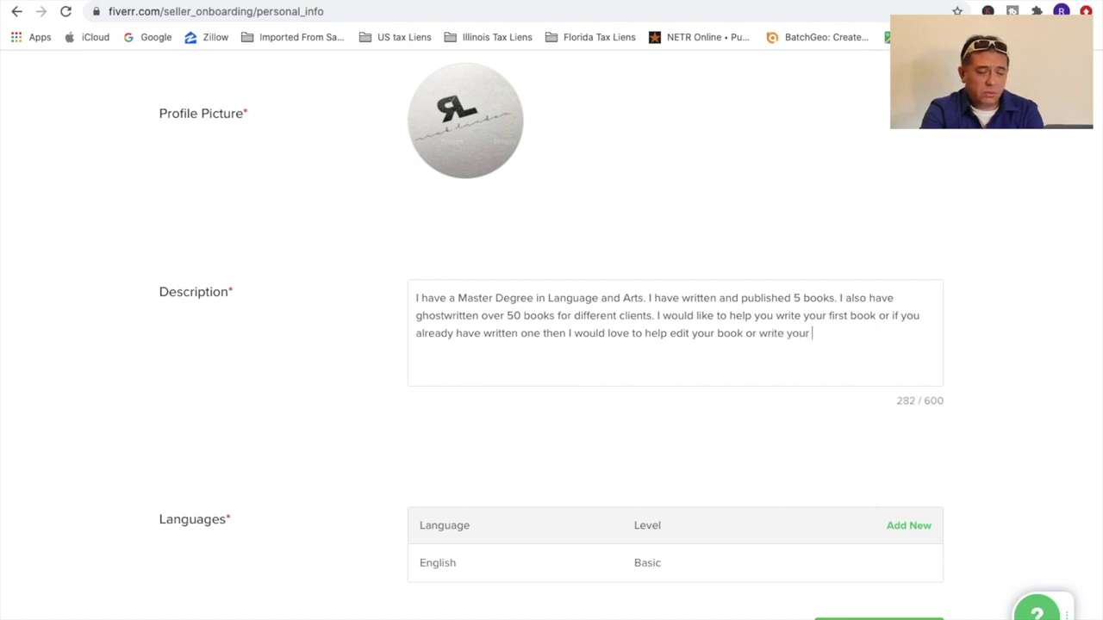
pyautogui.write(' next book.')
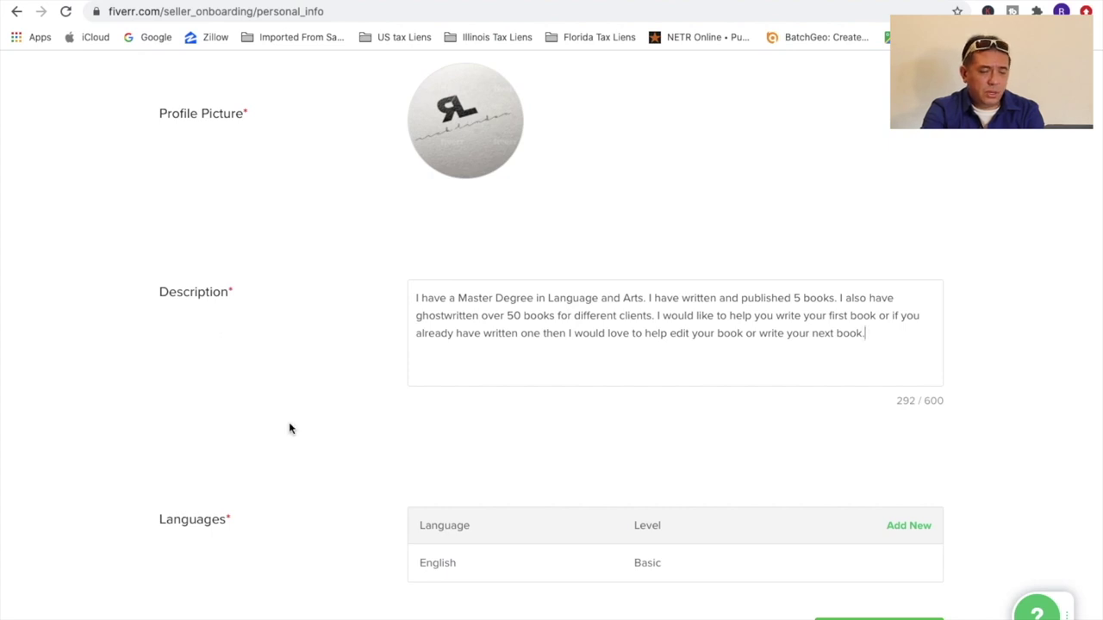
pyautogui.scroll(-1, 310, 439)
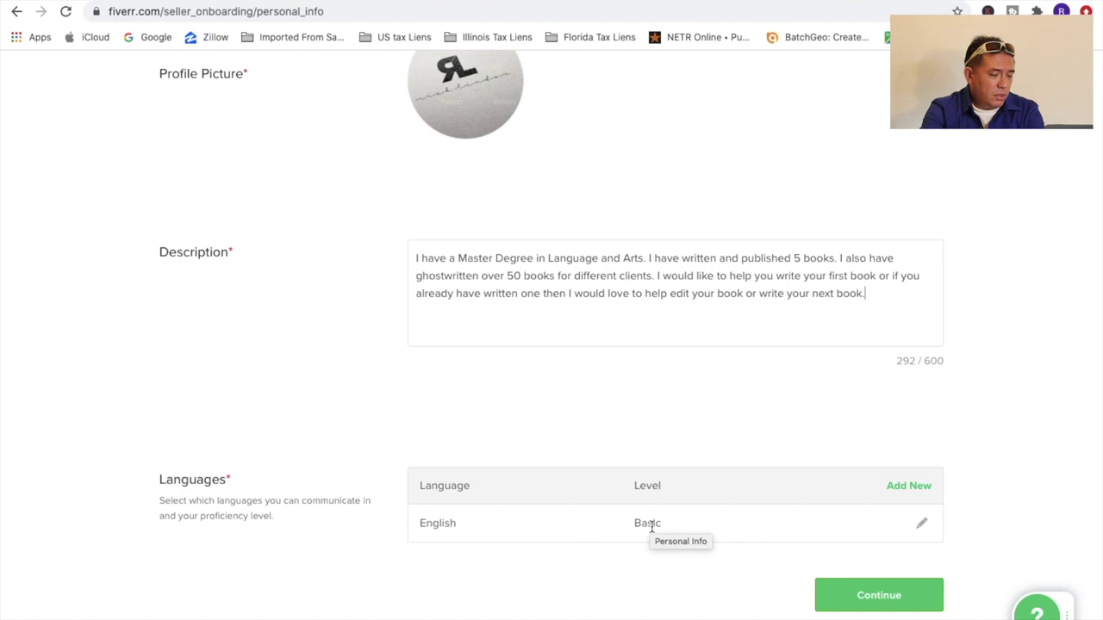
# Change the English language level from Basic to Fluent
pyautogui.click(920, 524)
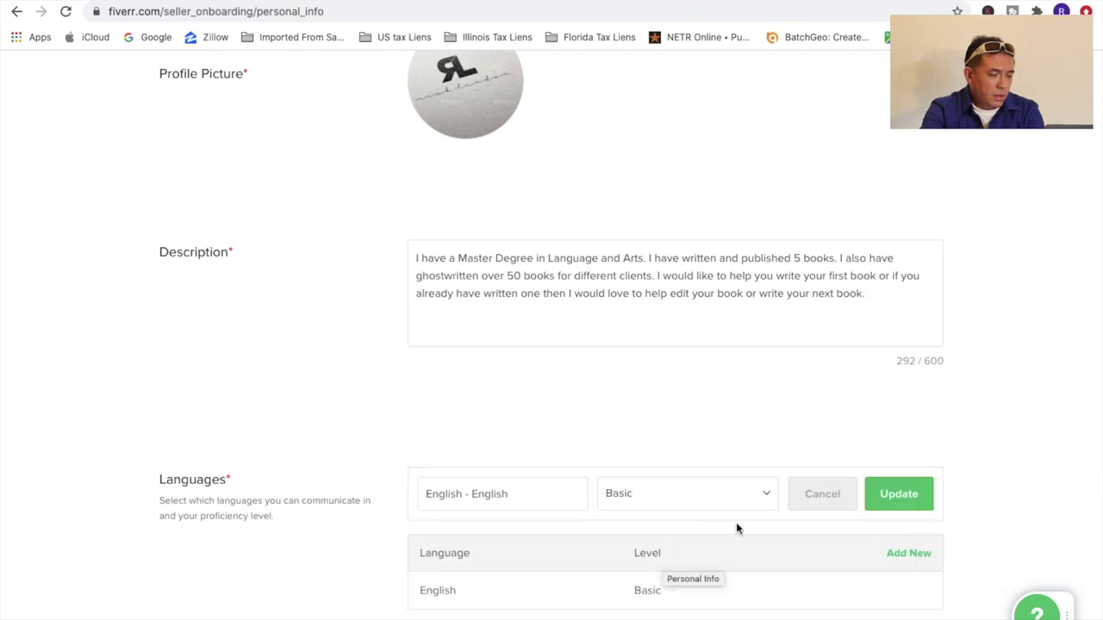
pyautogui.click(764, 494)
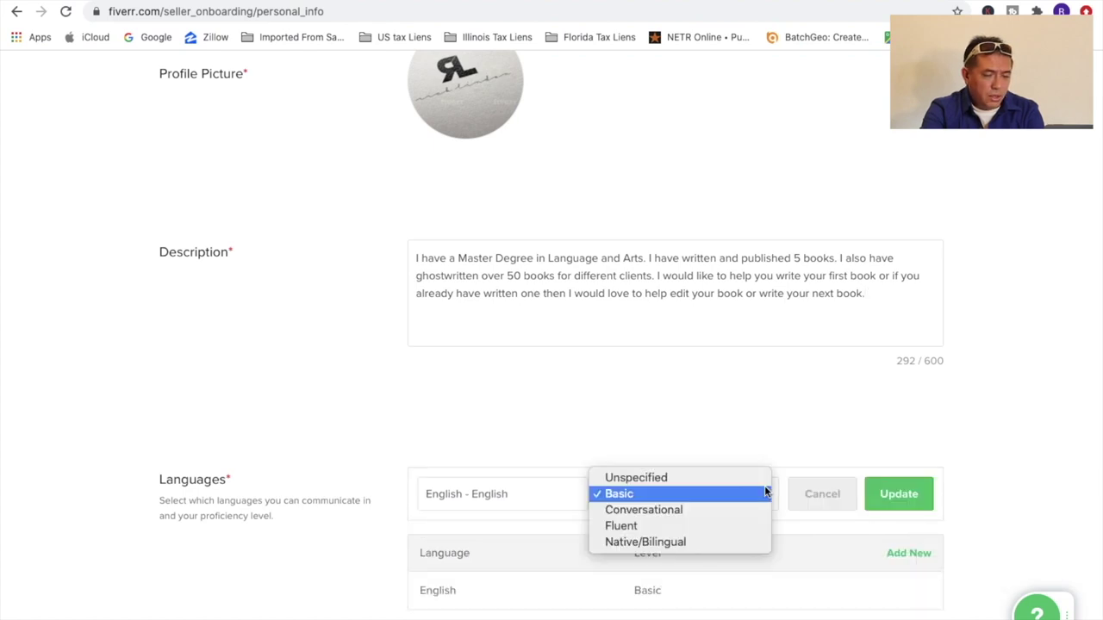
pyautogui.click(726, 534)
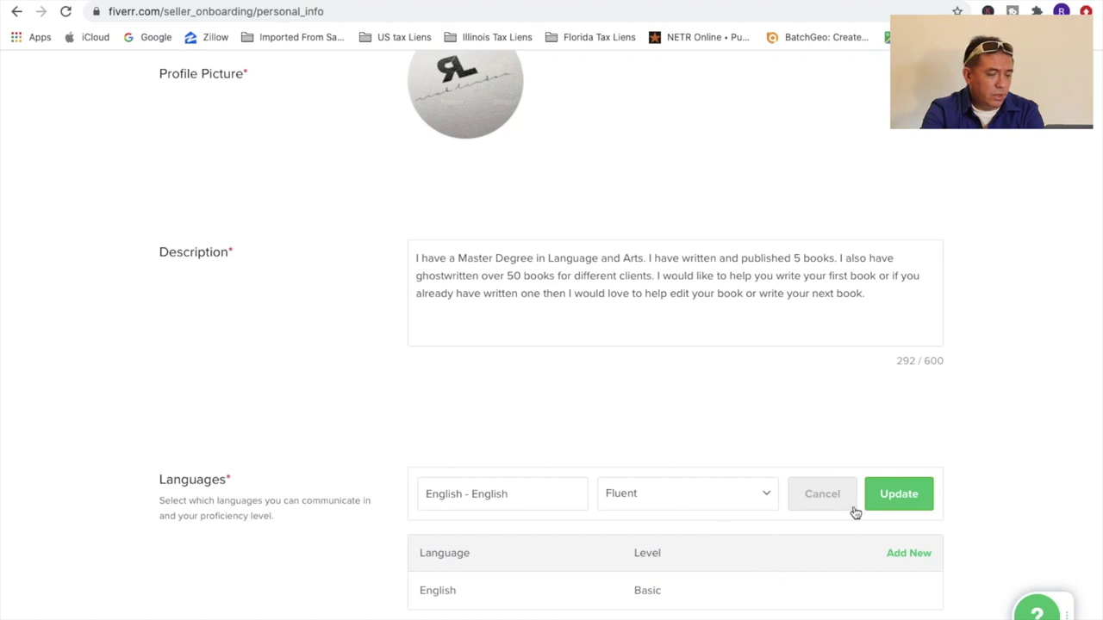
pyautogui.click(883, 497)
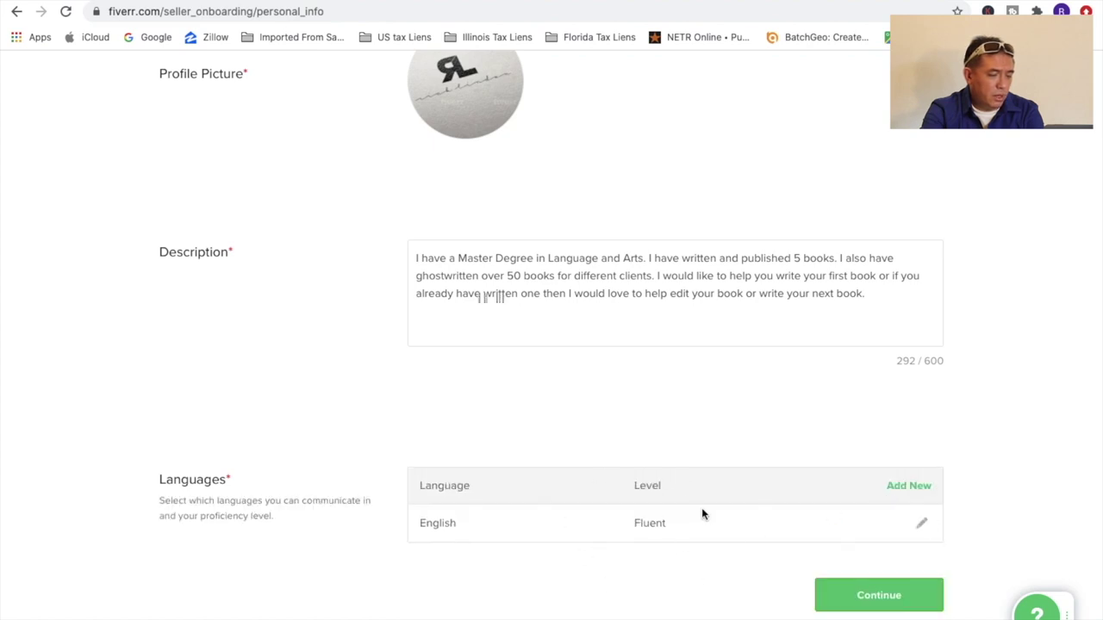
# Begin adding a second language ('Fil'), then cancel it
pyautogui.click(909, 486)
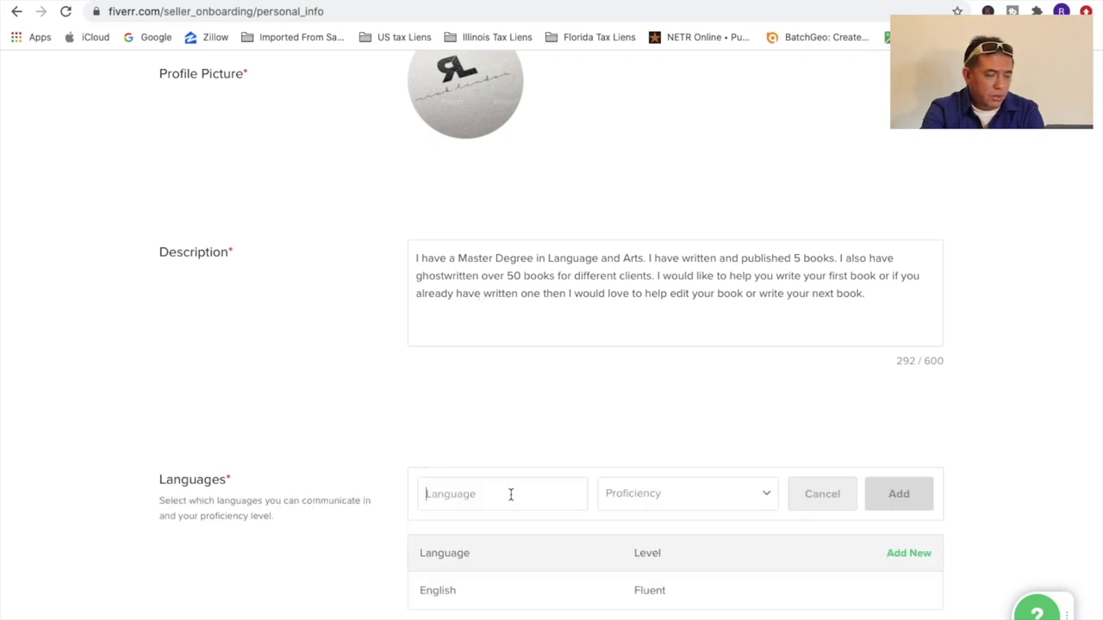
pyautogui.write('Fili')
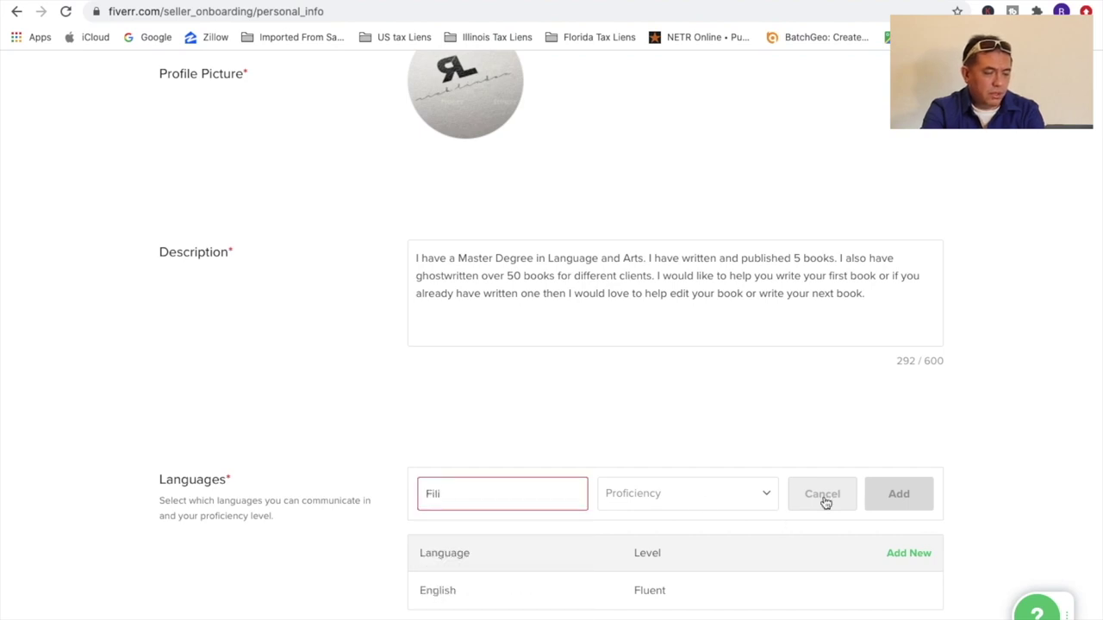
pyautogui.click(823, 500)
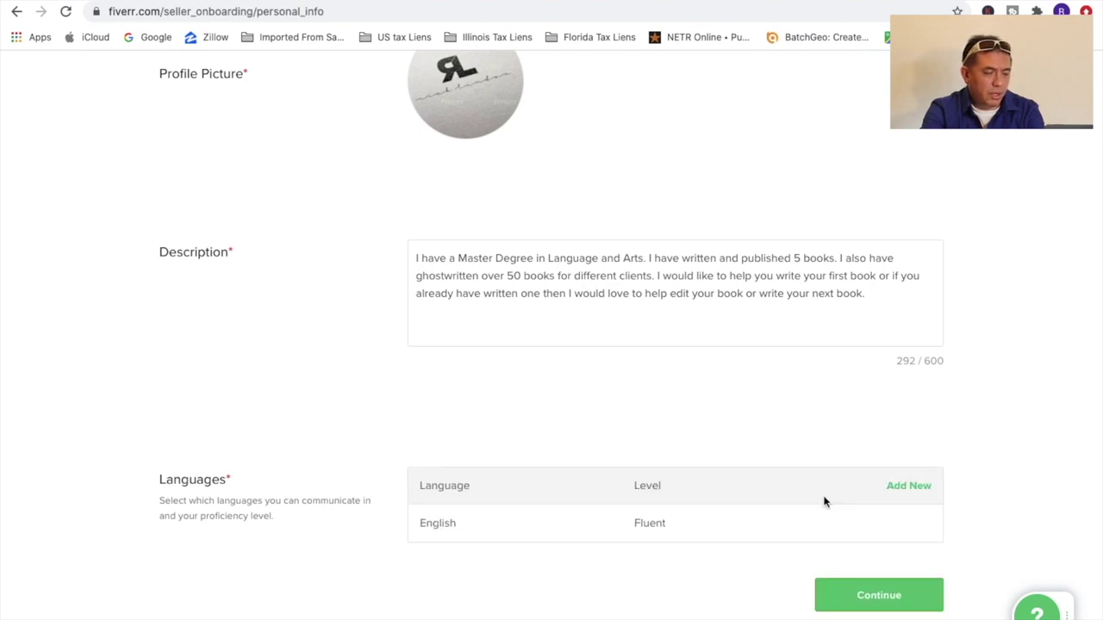
# Continue to Professional Info and choose Writing & Translation as the occupation
pyautogui.click(854, 605)
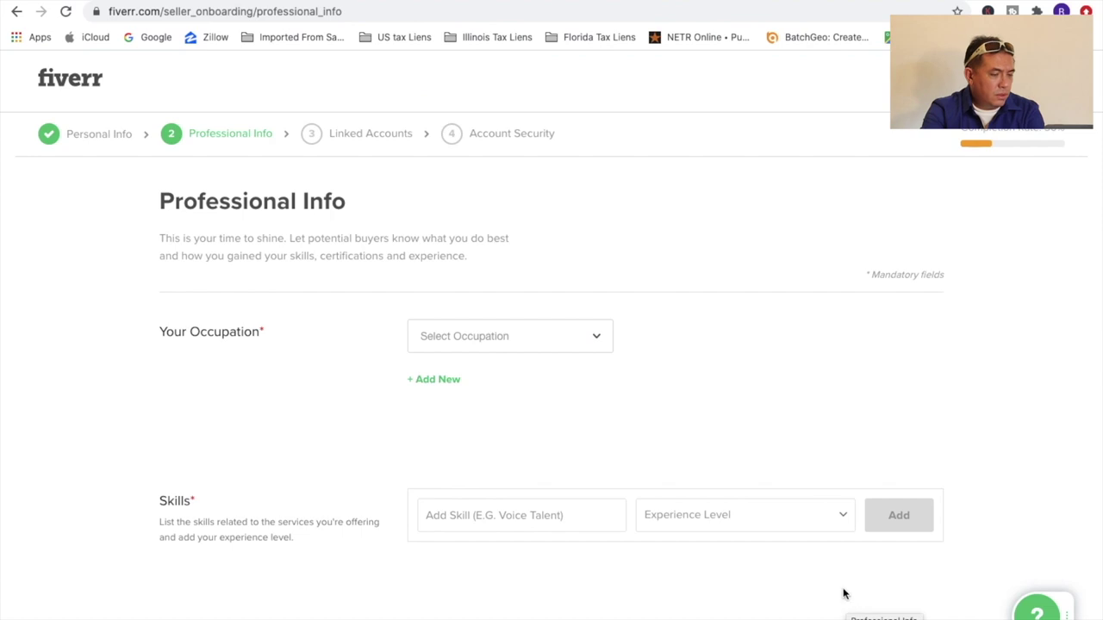
pyautogui.click(605, 339)
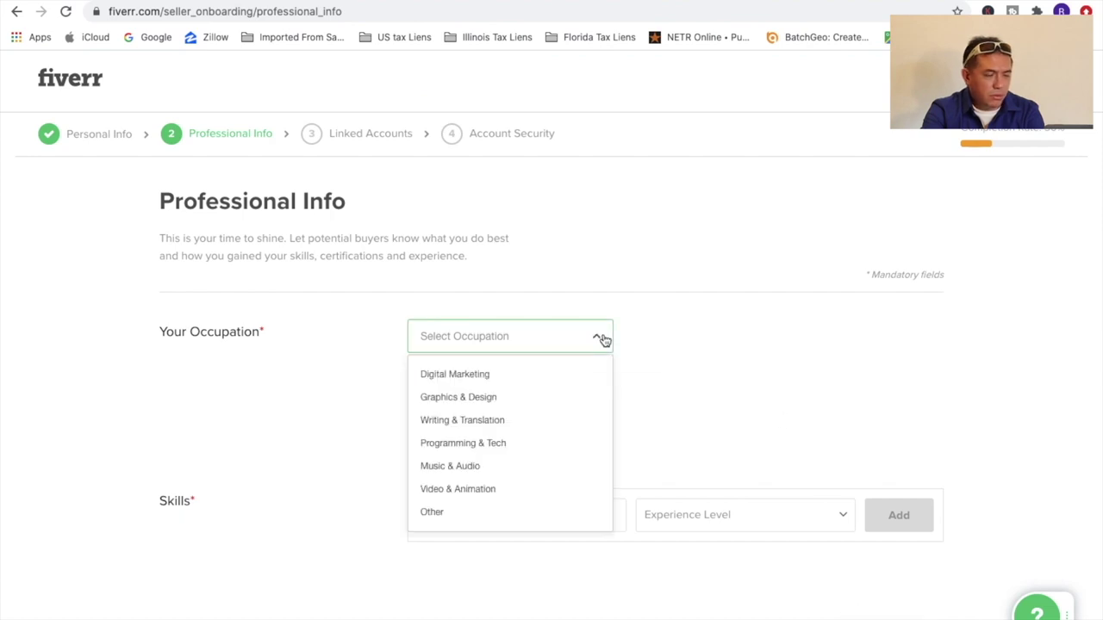
pyautogui.click(502, 425)
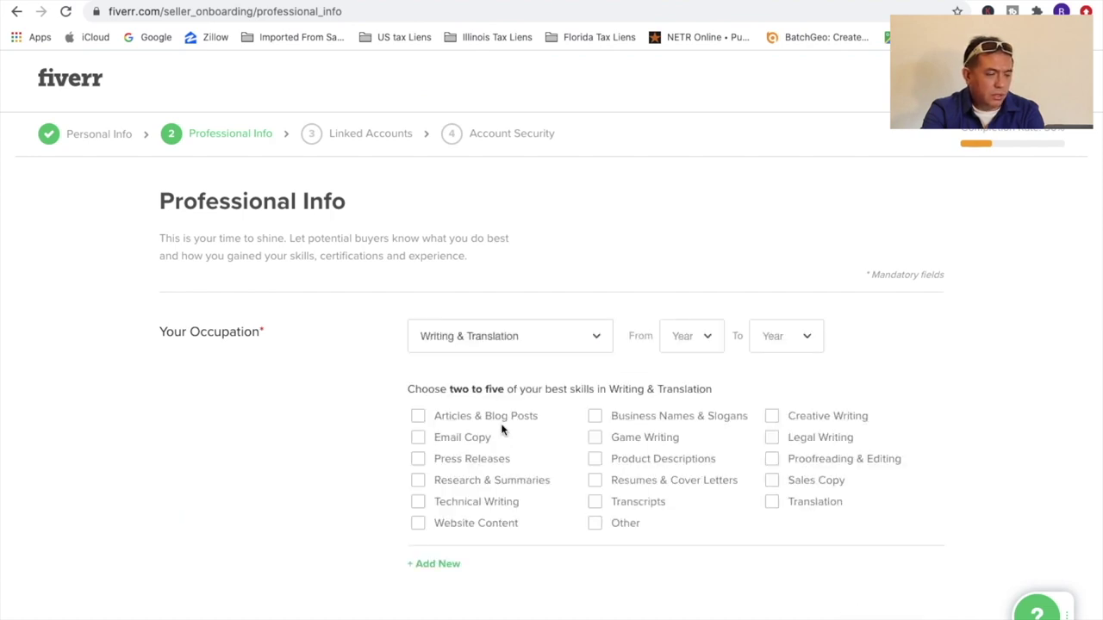
pyautogui.click(596, 349)
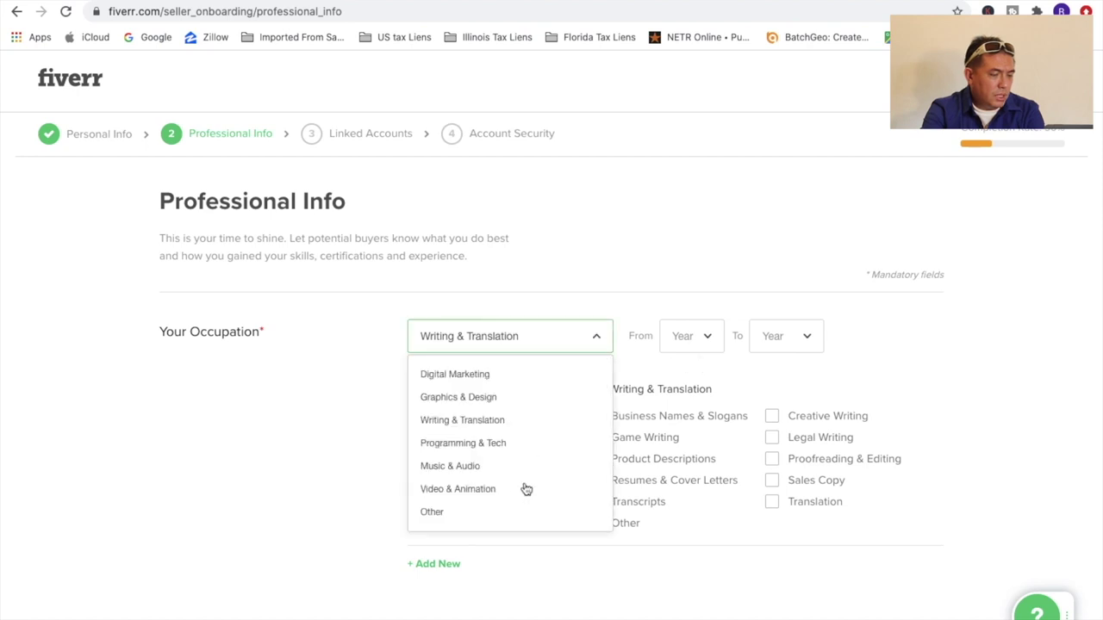
pyautogui.scroll(-1, 526, 488)
pyautogui.scroll(1, 525, 488)
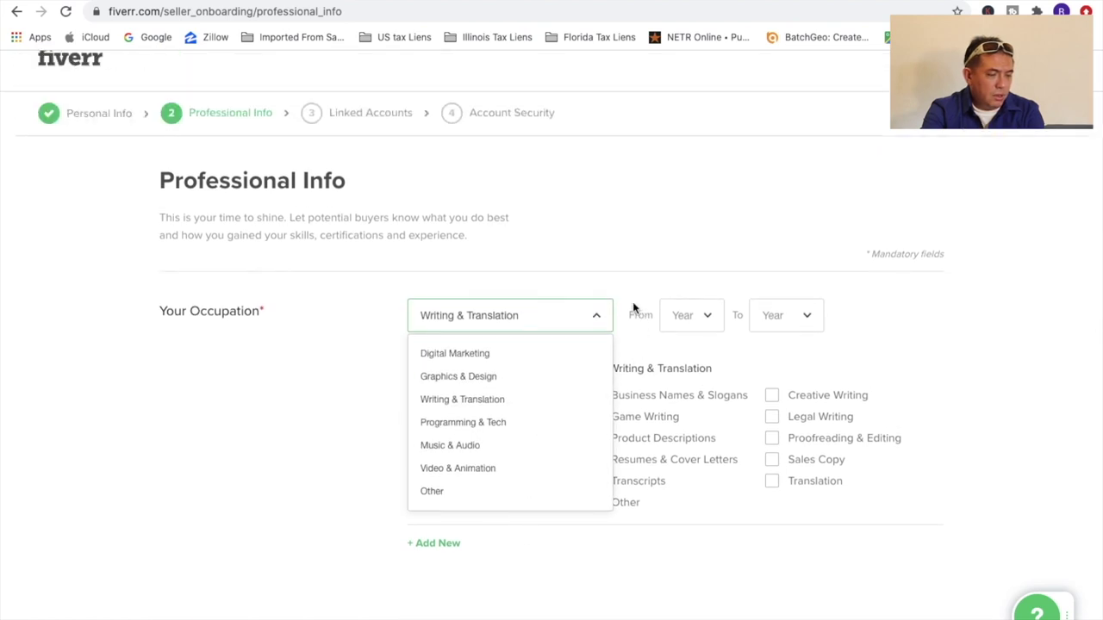
pyautogui.click(505, 399)
# Set the occupation years from 2016 to 2020
pyautogui.click(710, 317)
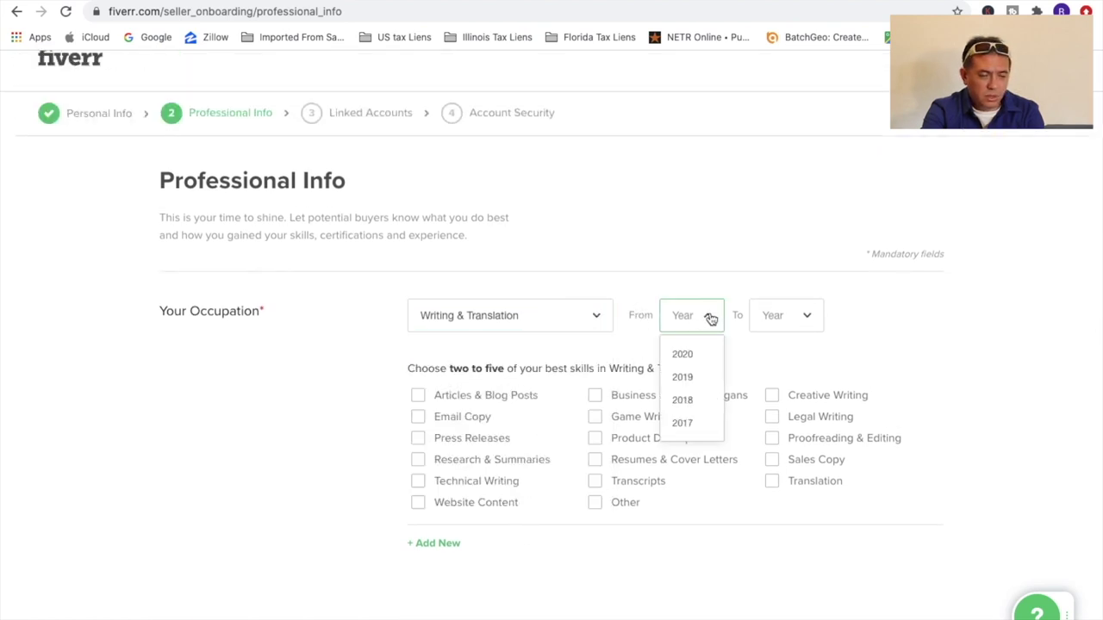
pyautogui.scroll(-1, 695, 421)
pyautogui.click(692, 423)
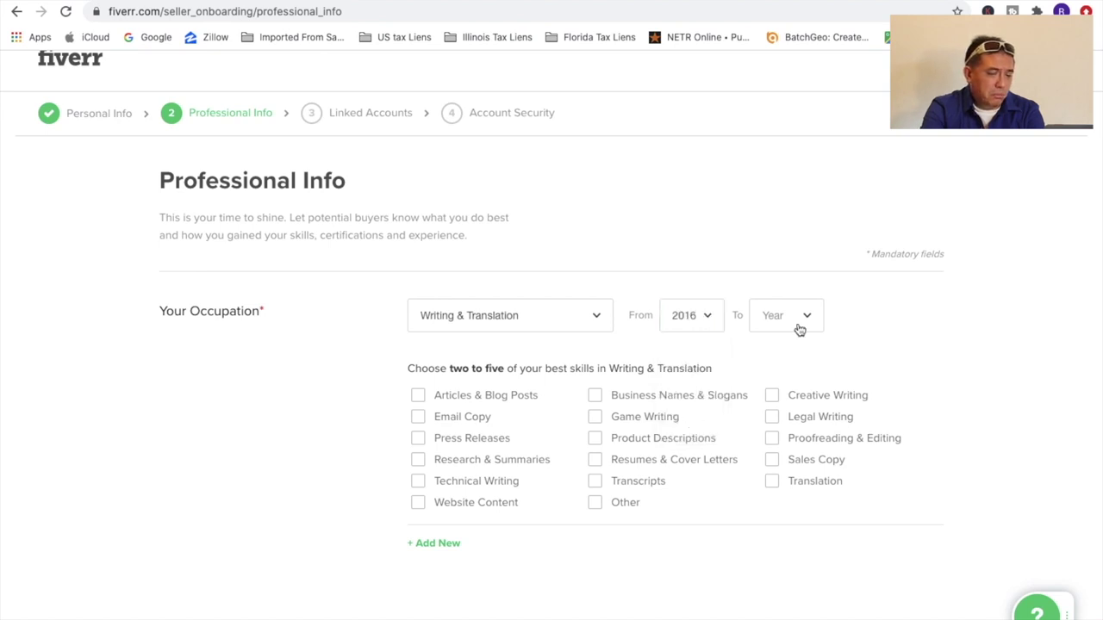
pyautogui.click(807, 322)
pyautogui.scroll(1, 795, 386)
pyautogui.click(777, 377)
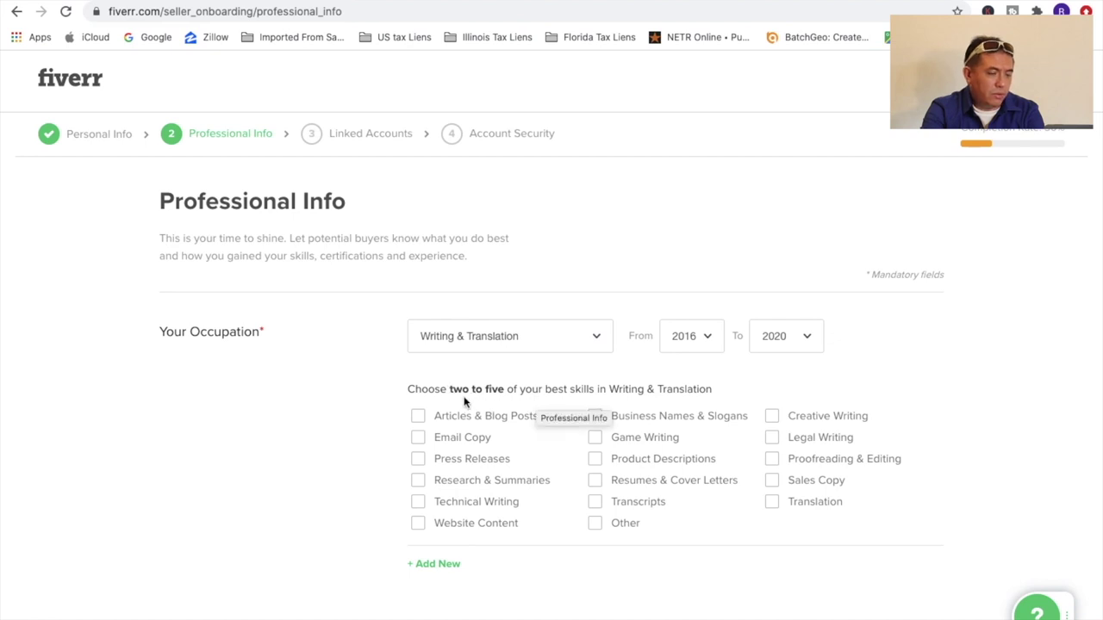
# Tick Articles & Blog Posts, Website Content, Creative Writing, Proofreading & Editing, and Sales Copy
pyautogui.click(418, 417)
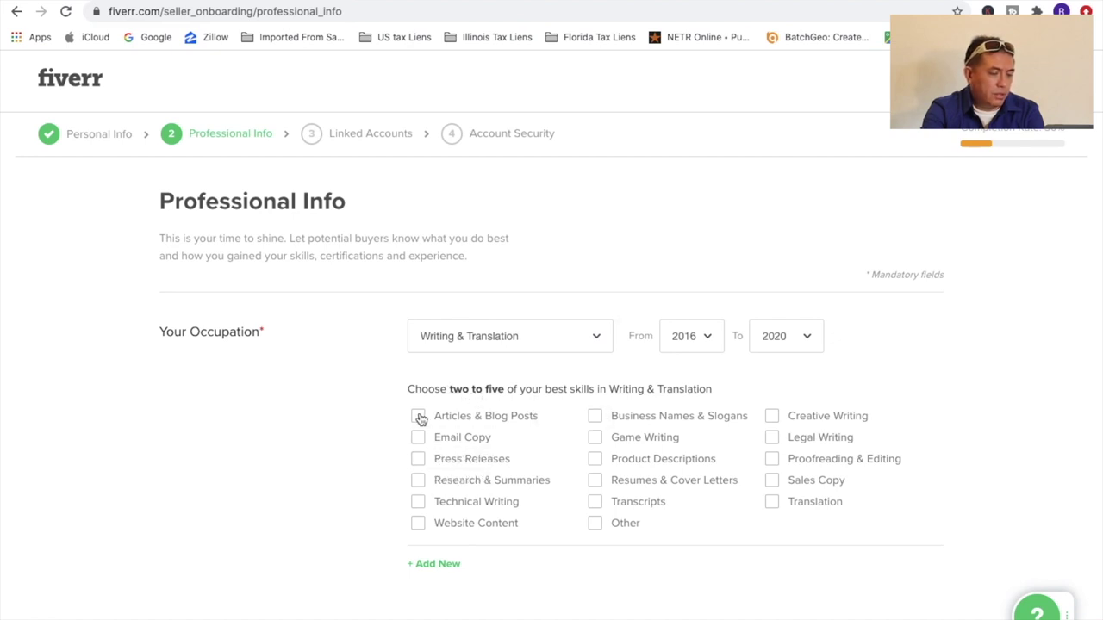
pyautogui.click(417, 525)
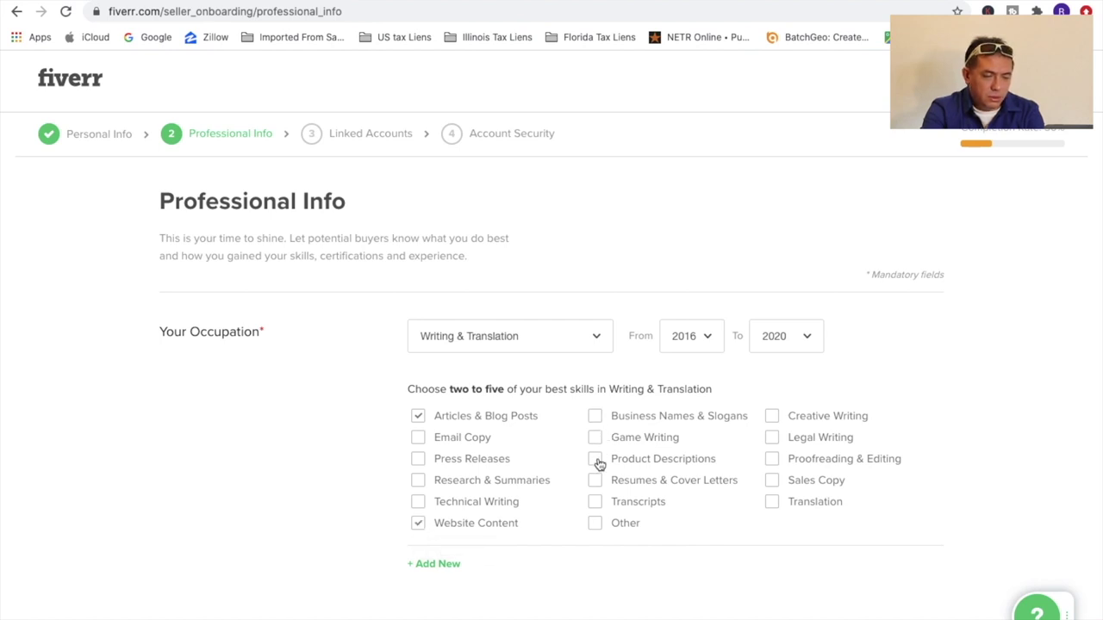
pyautogui.click(770, 421)
pyautogui.click(772, 461)
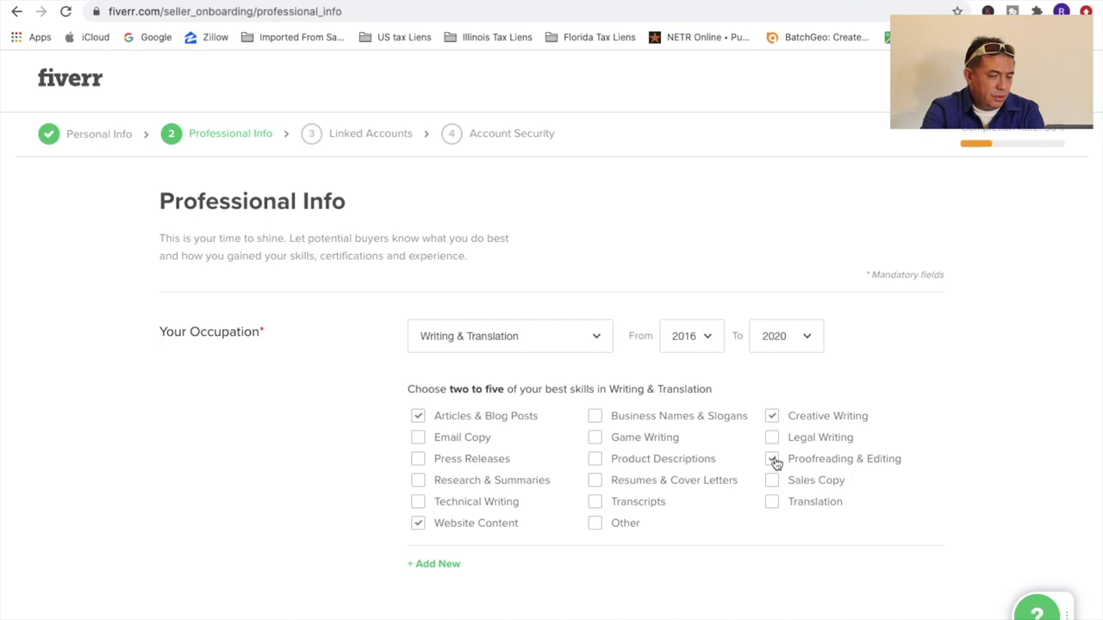
pyautogui.click(773, 485)
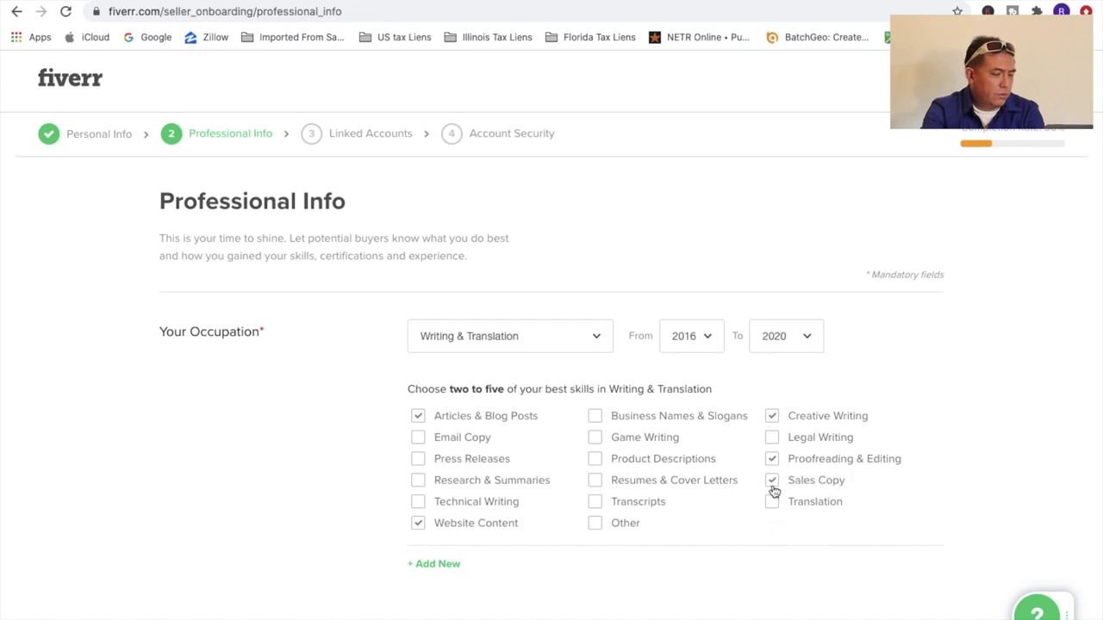
pyautogui.scroll(-5, 466, 605)
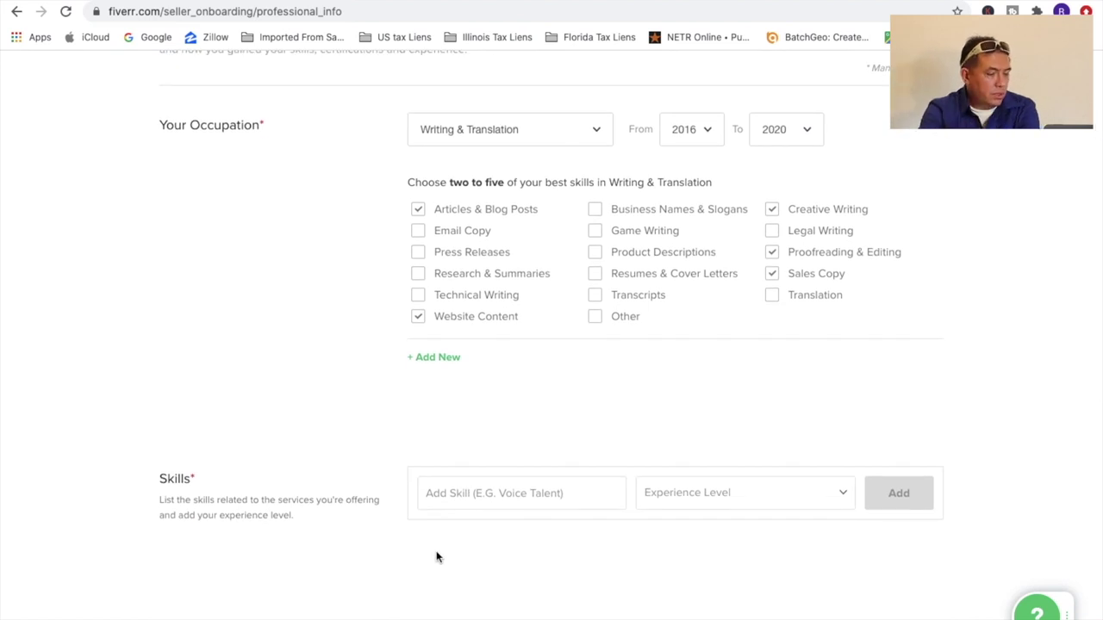
# Add Ghostwriter as a skill at Intermediate level
pyautogui.click(556, 492)
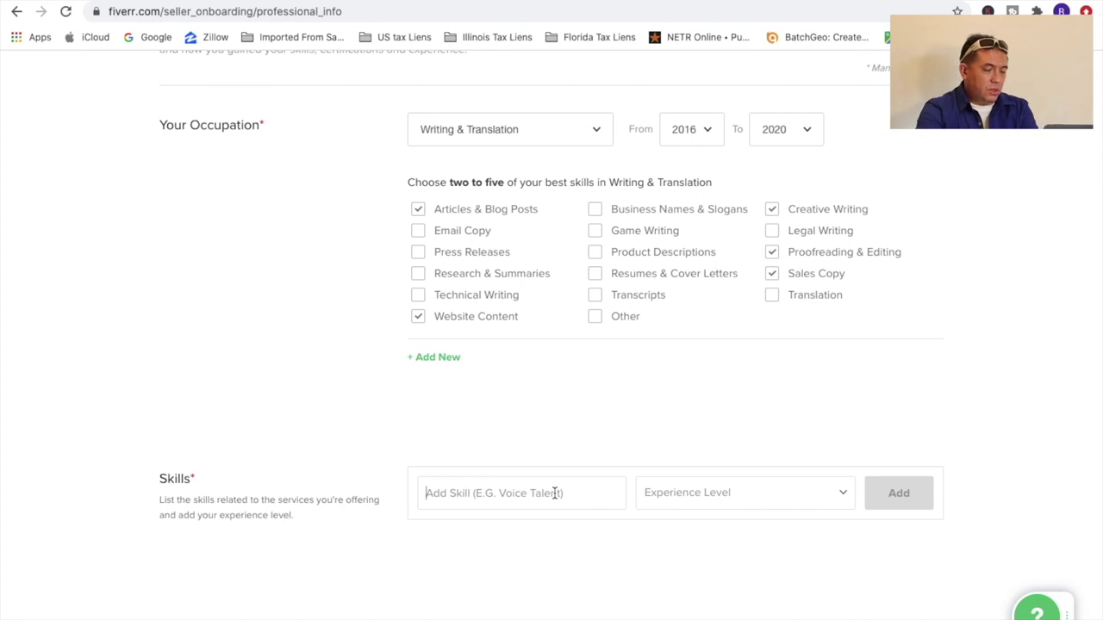
pyautogui.write('Gh')
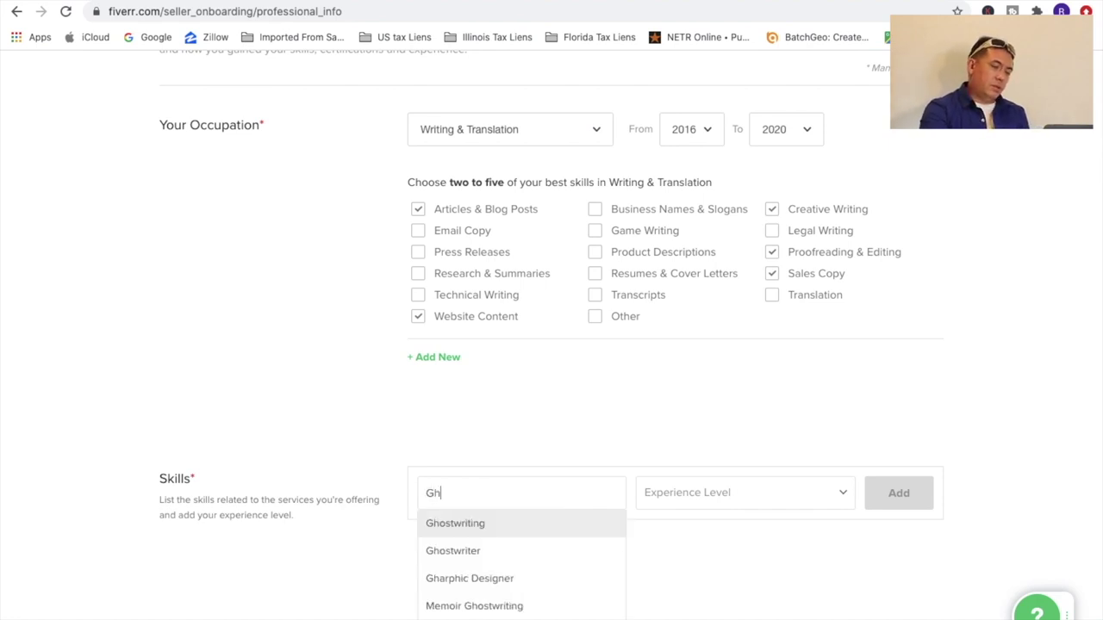
pyautogui.click(497, 549)
pyautogui.click(745, 492)
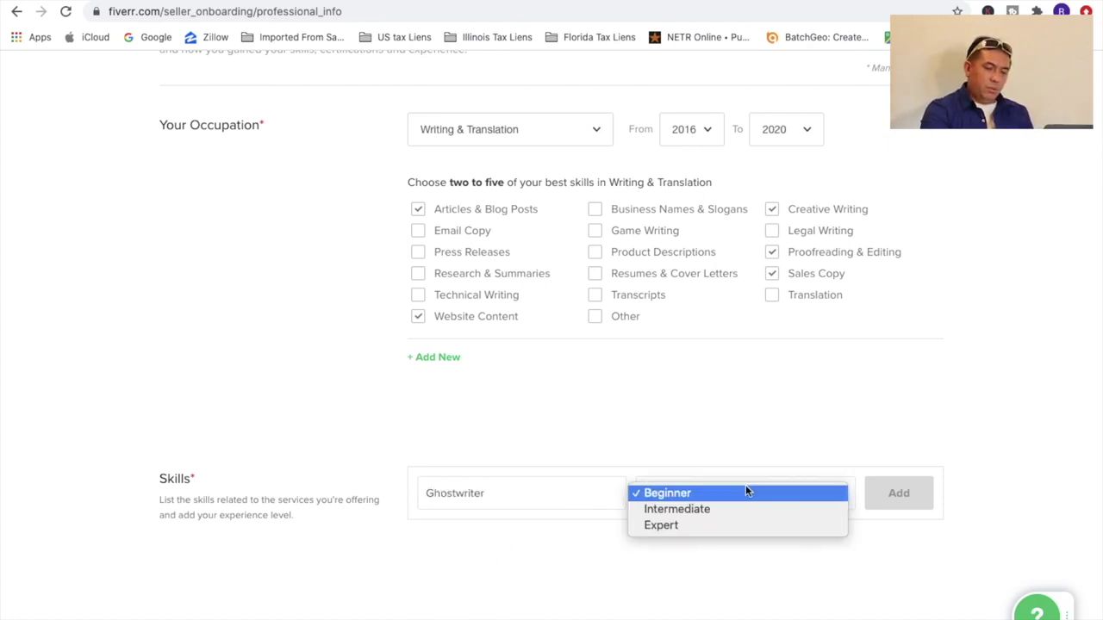
pyautogui.click(741, 508)
pyautogui.click(883, 493)
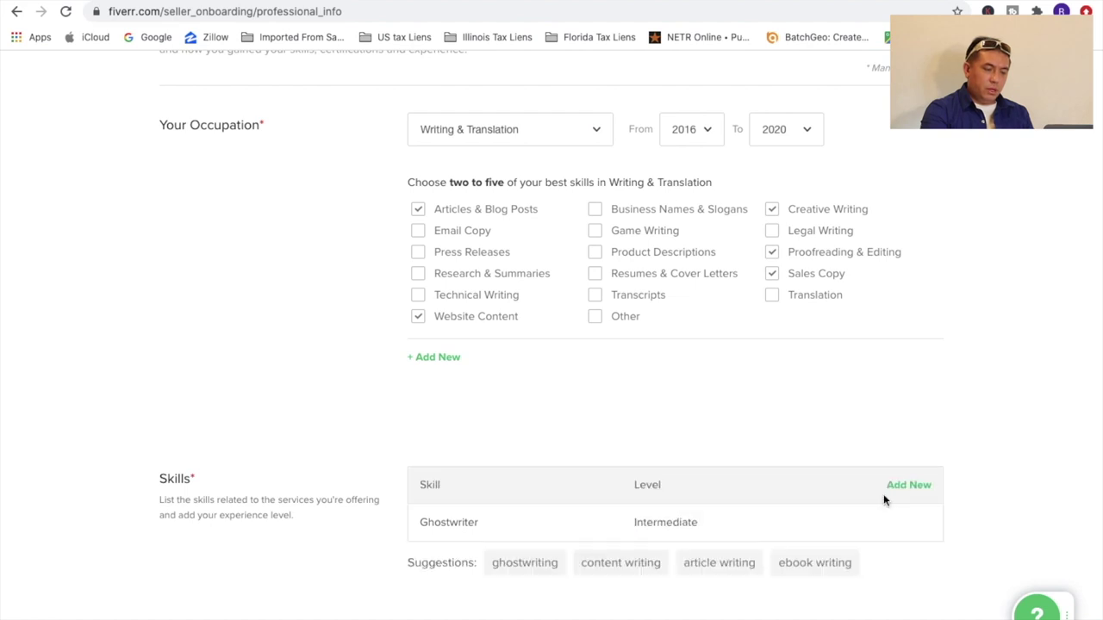
pyautogui.scroll(-2, 738, 538)
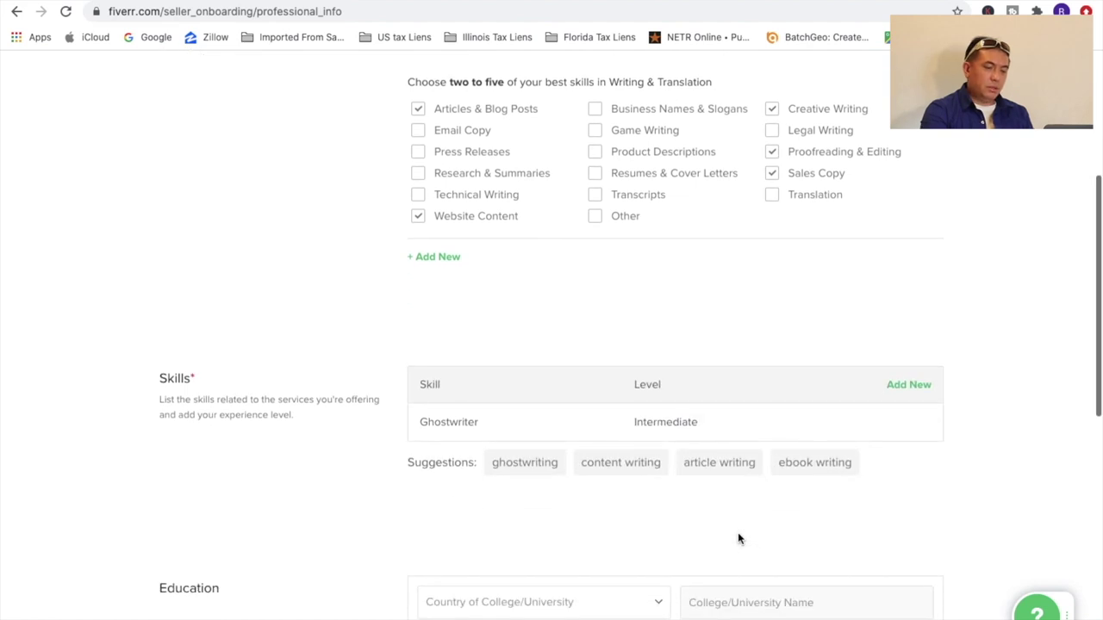
# Add Content Writing and Article Writing skills at Beginner level
pyautogui.click(638, 473)
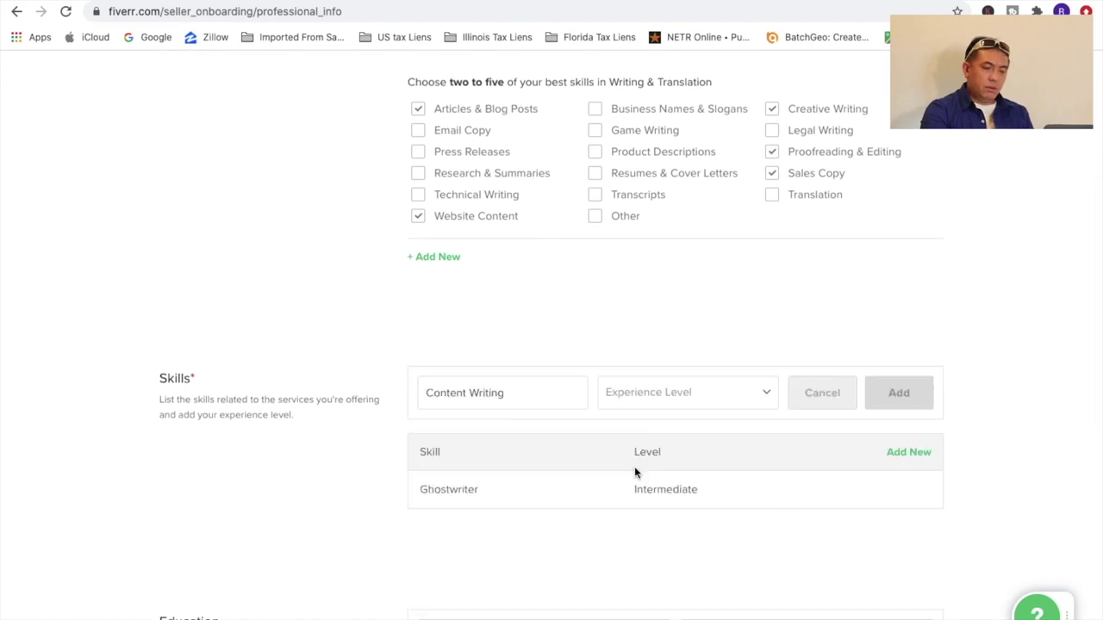
pyautogui.click(763, 398)
pyautogui.click(764, 393)
pyautogui.click(887, 397)
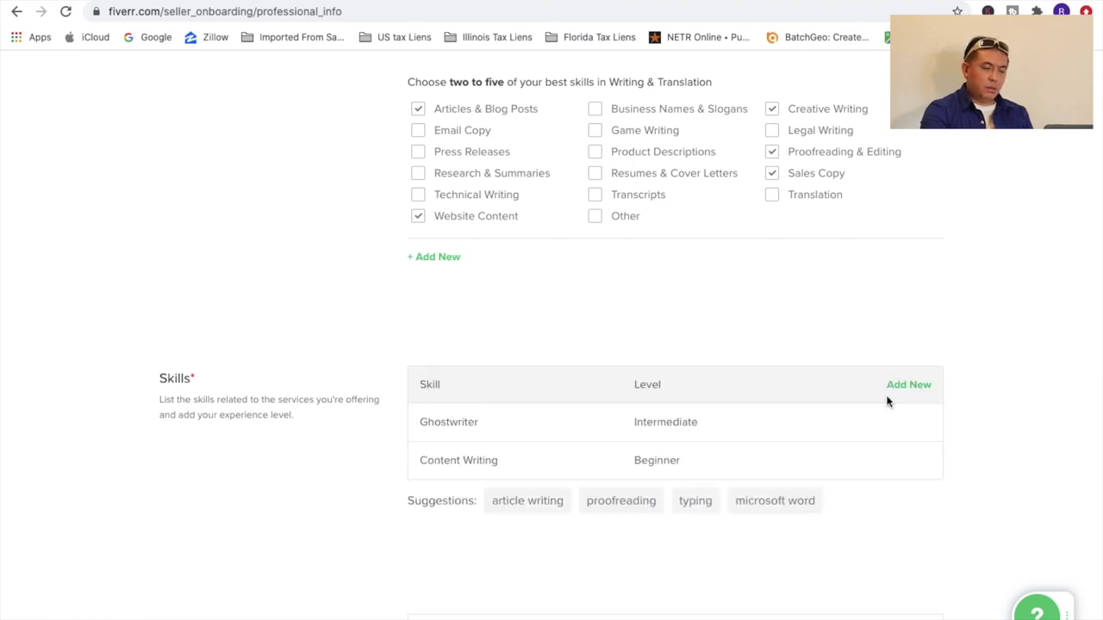
pyautogui.click(541, 505)
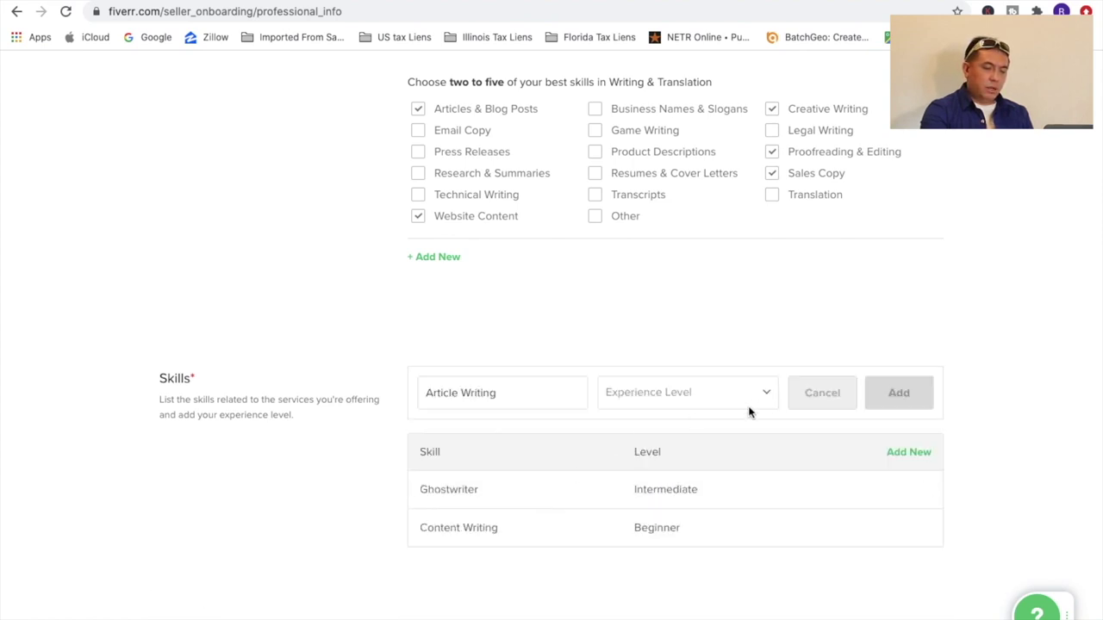
pyautogui.click(766, 398)
pyautogui.click(765, 399)
pyautogui.click(895, 391)
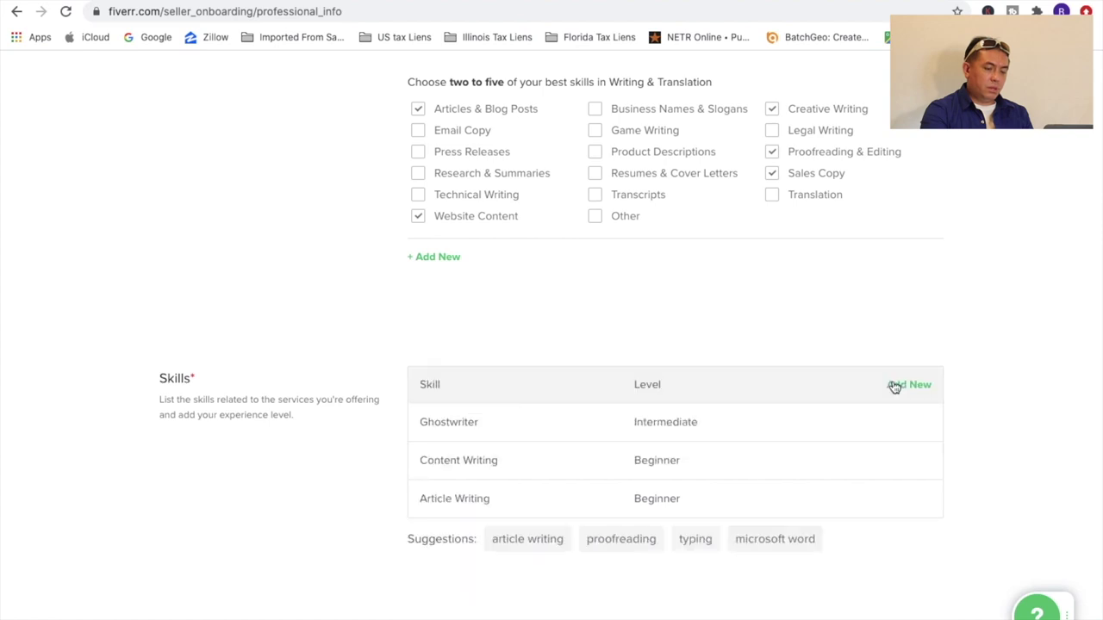
pyautogui.scroll(-3, 865, 523)
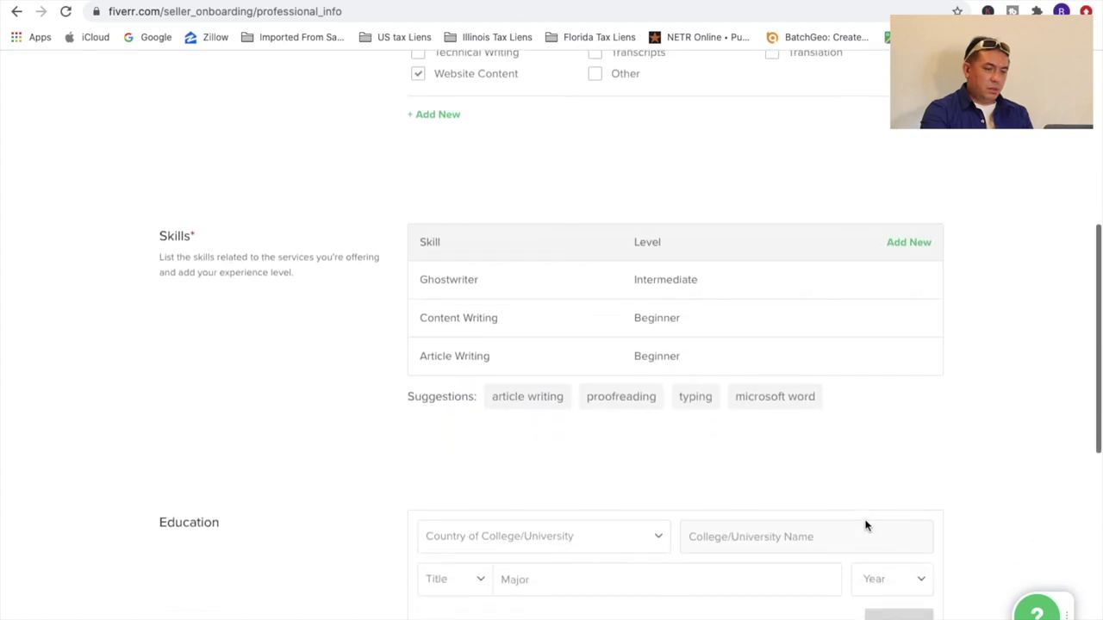
pyautogui.scroll(-2, 866, 524)
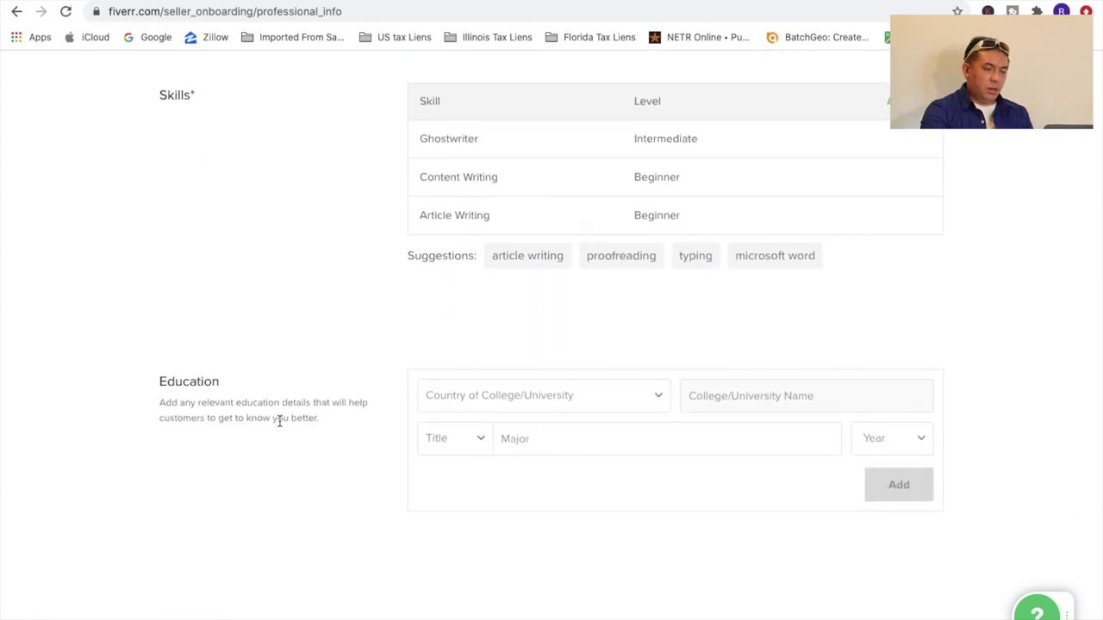
# Set the education country to United States and school to University Of Hawaii
pyautogui.click(480, 398)
pyautogui.click(523, 369)
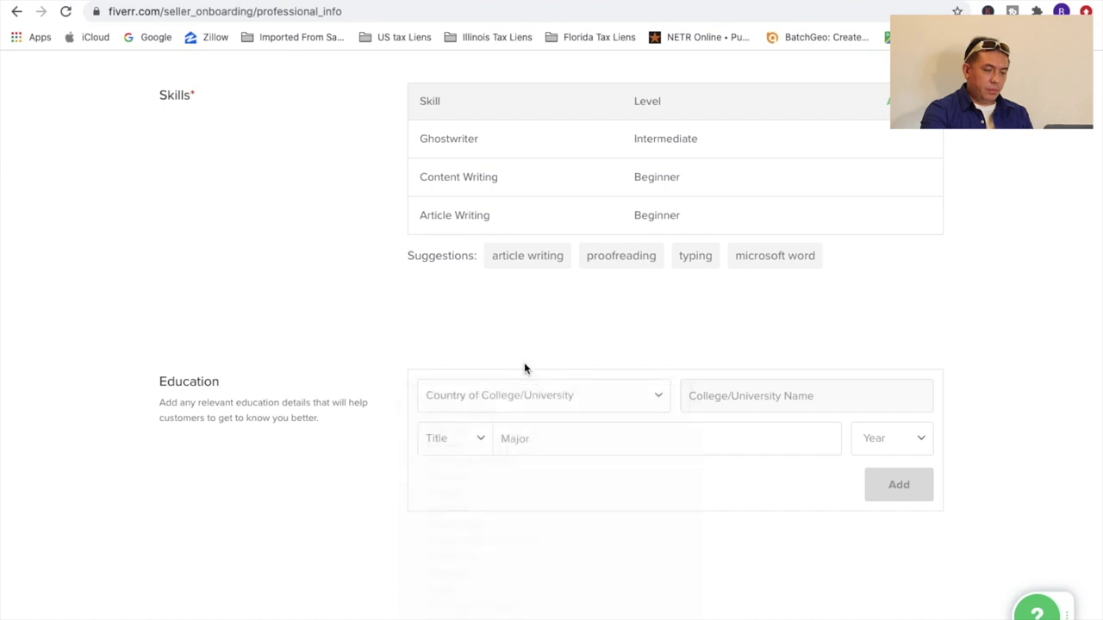
pyautogui.click(565, 399)
pyautogui.scroll(-15, 531, 388)
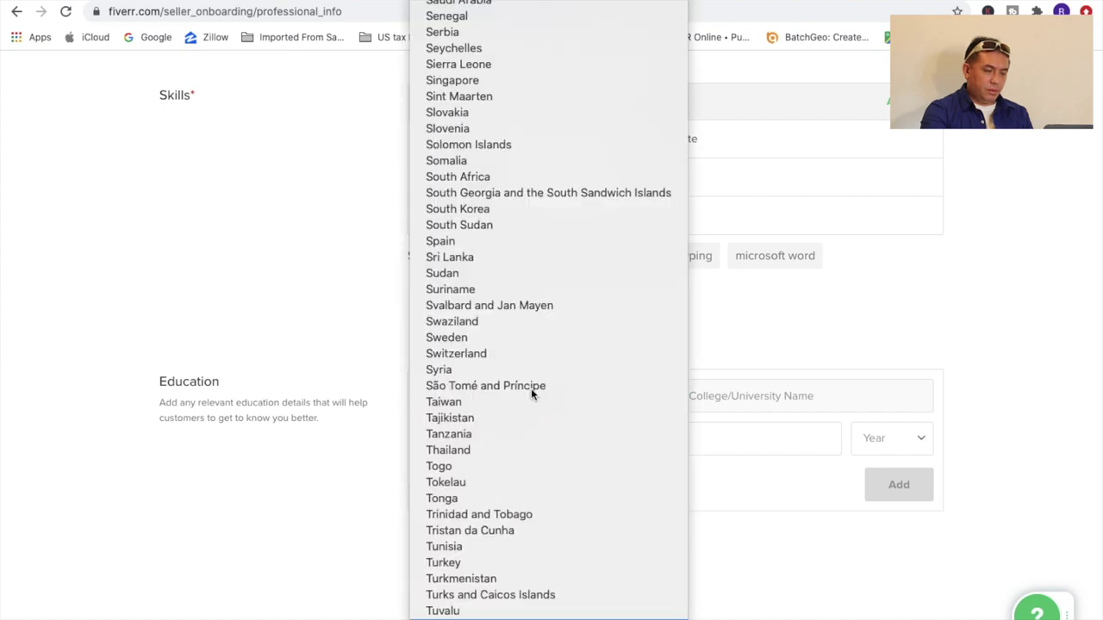
pyautogui.scroll(-5, 551, 471)
pyautogui.click(553, 461)
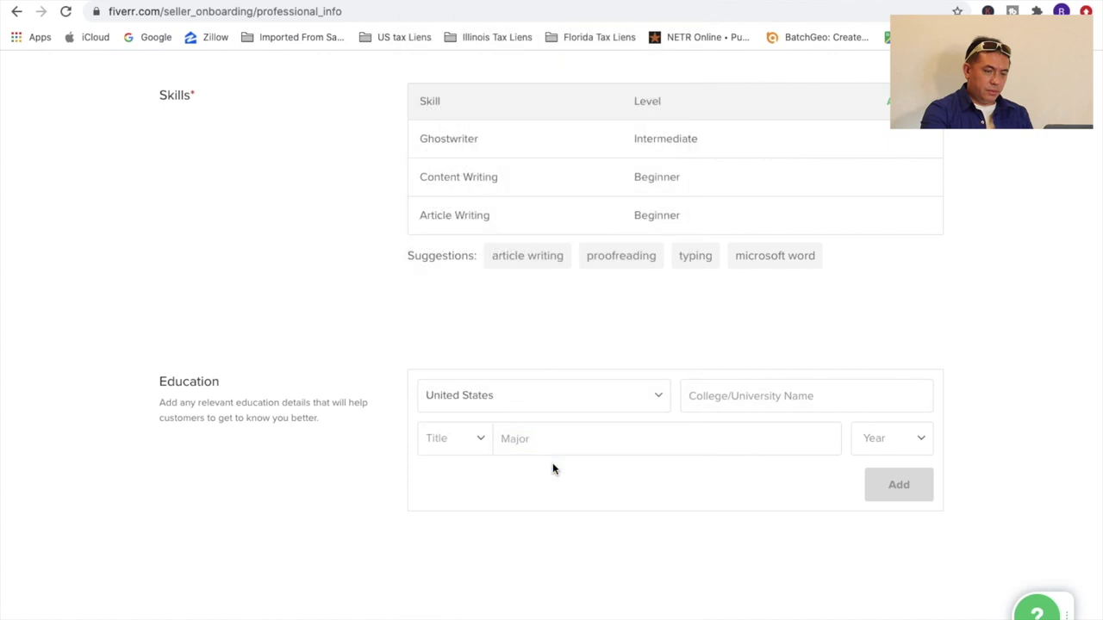
pyautogui.write('Univer')
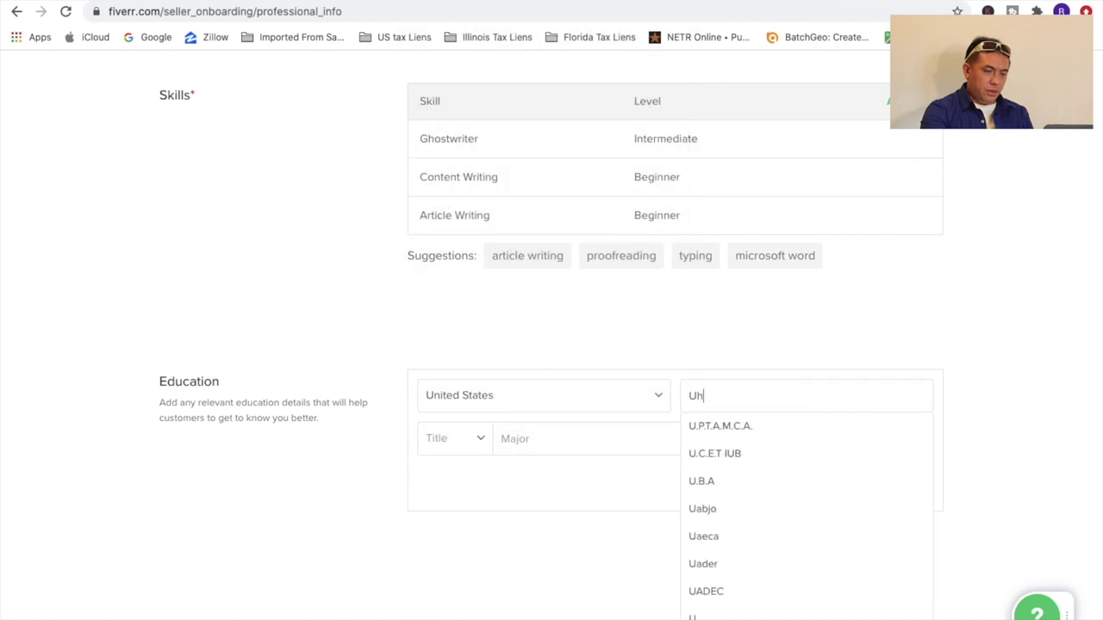
pyautogui.write('s')
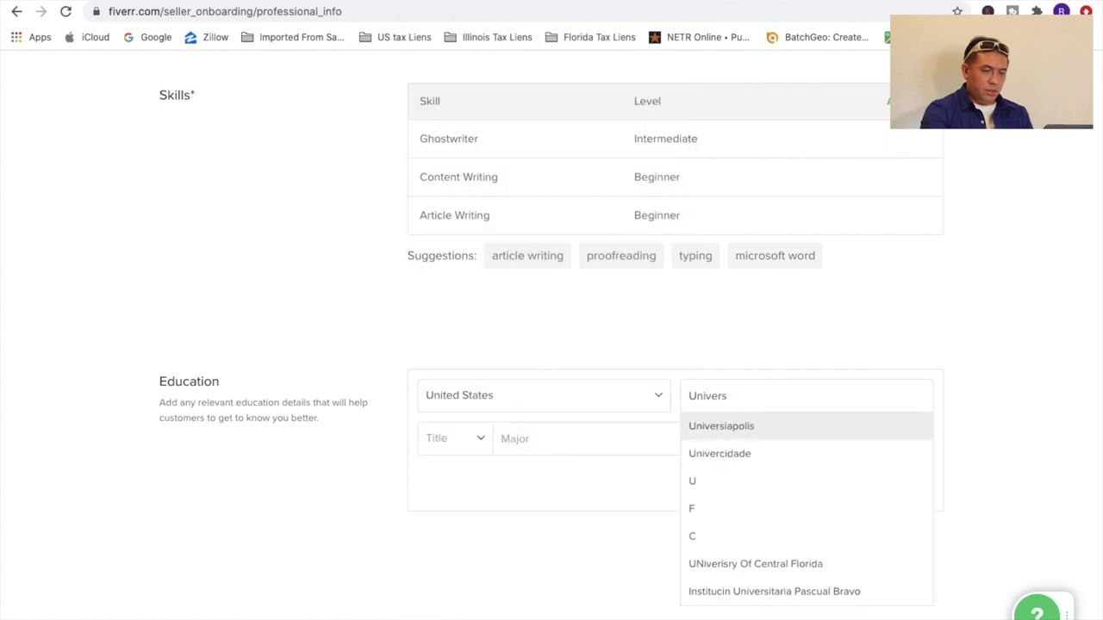
pyautogui.write('ity Of Hawa')
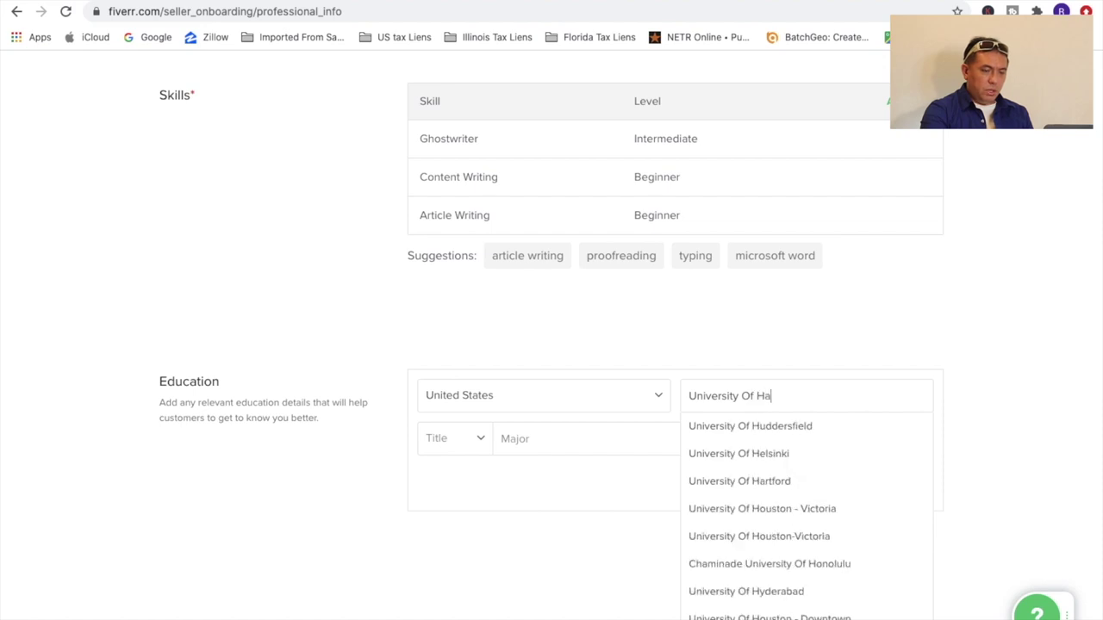
pyautogui.click(754, 431)
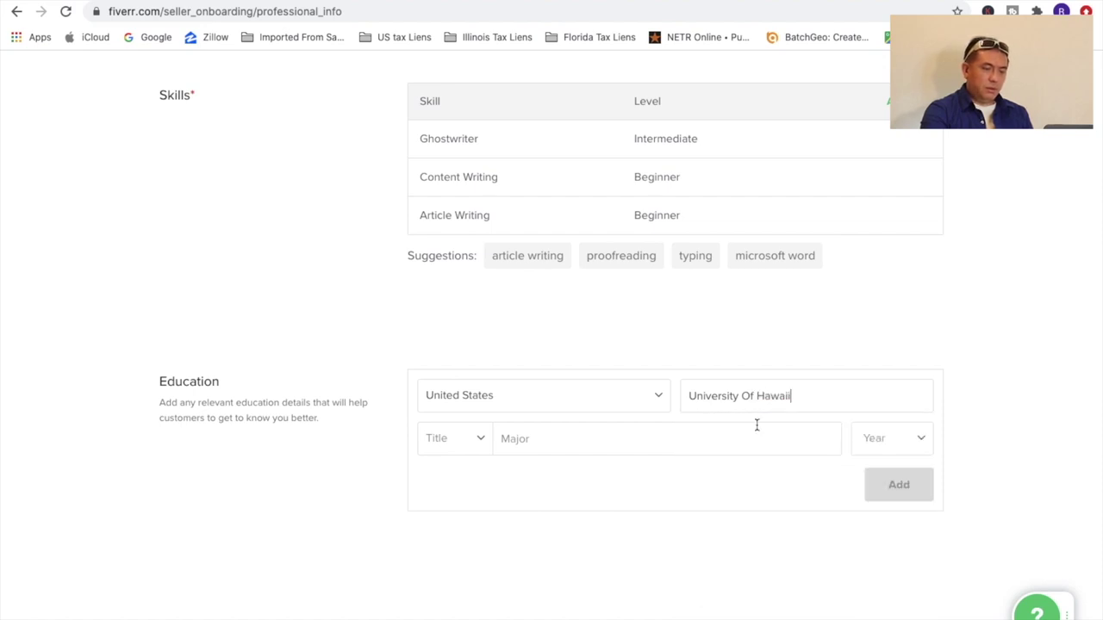
# Add an M.A. in English Language graduated 2015 to Education
pyautogui.click(482, 441)
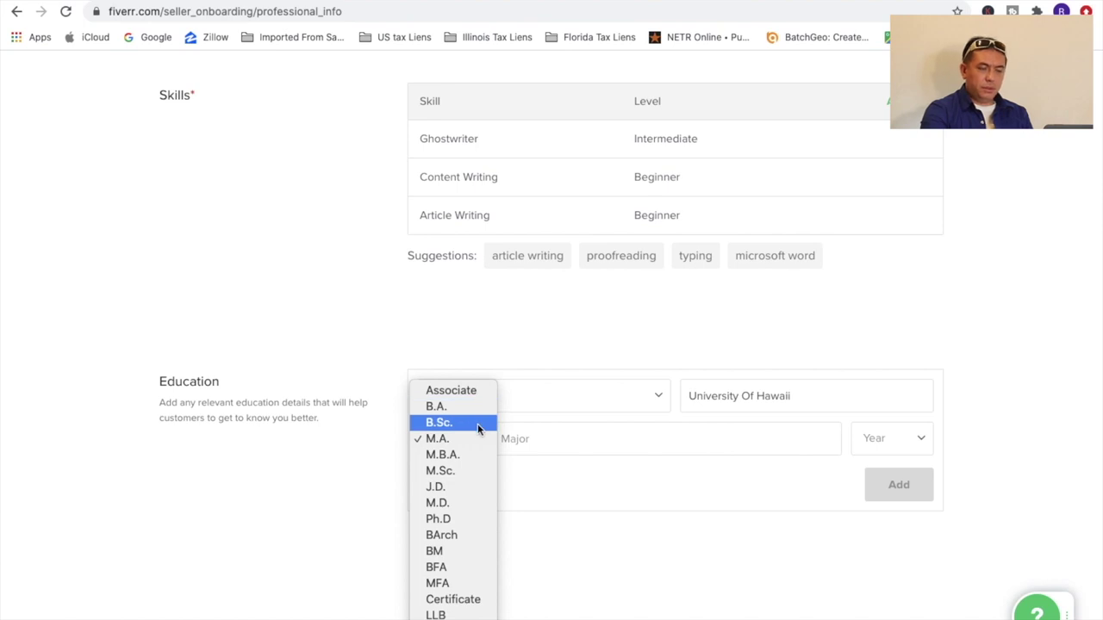
pyautogui.click(521, 437)
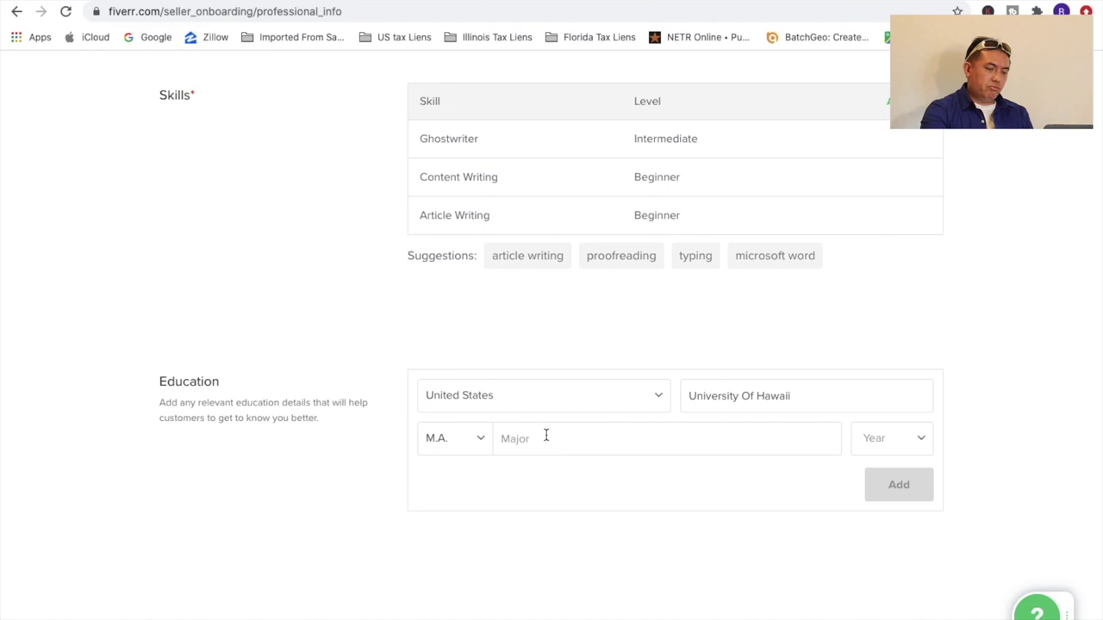
pyautogui.write('Lang')
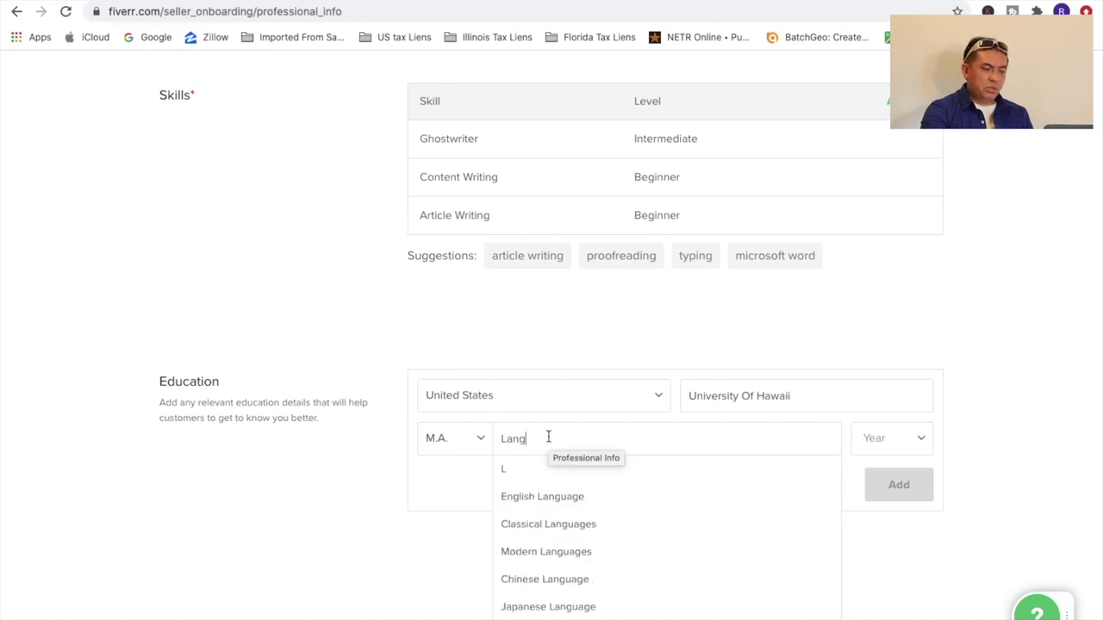
pyautogui.write('uage')
pyautogui.scroll(-2, 595, 305)
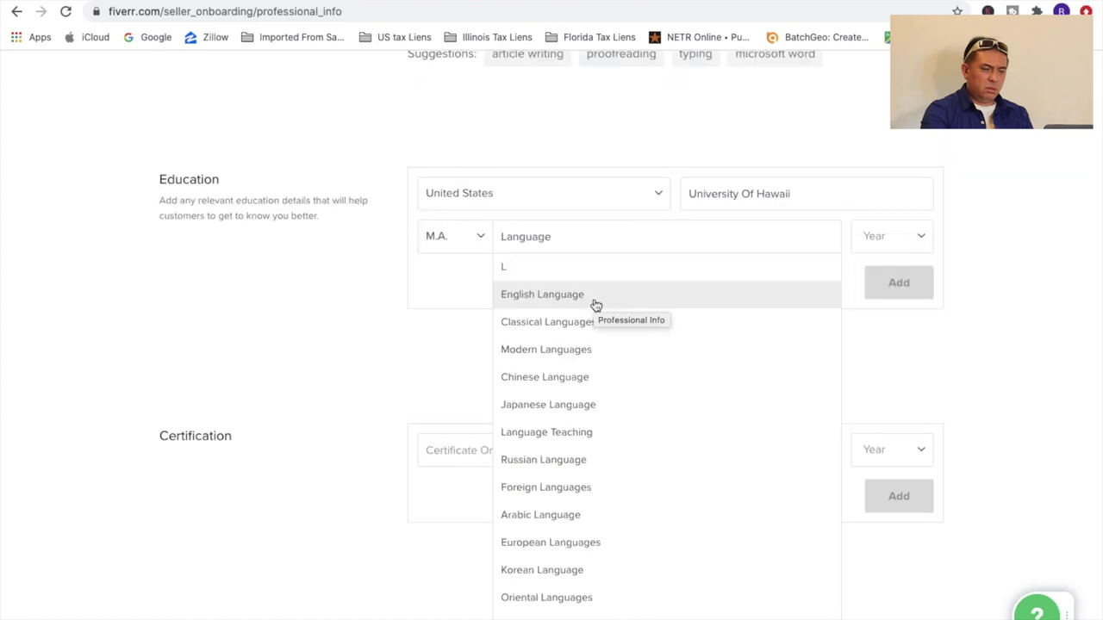
pyautogui.click(595, 305)
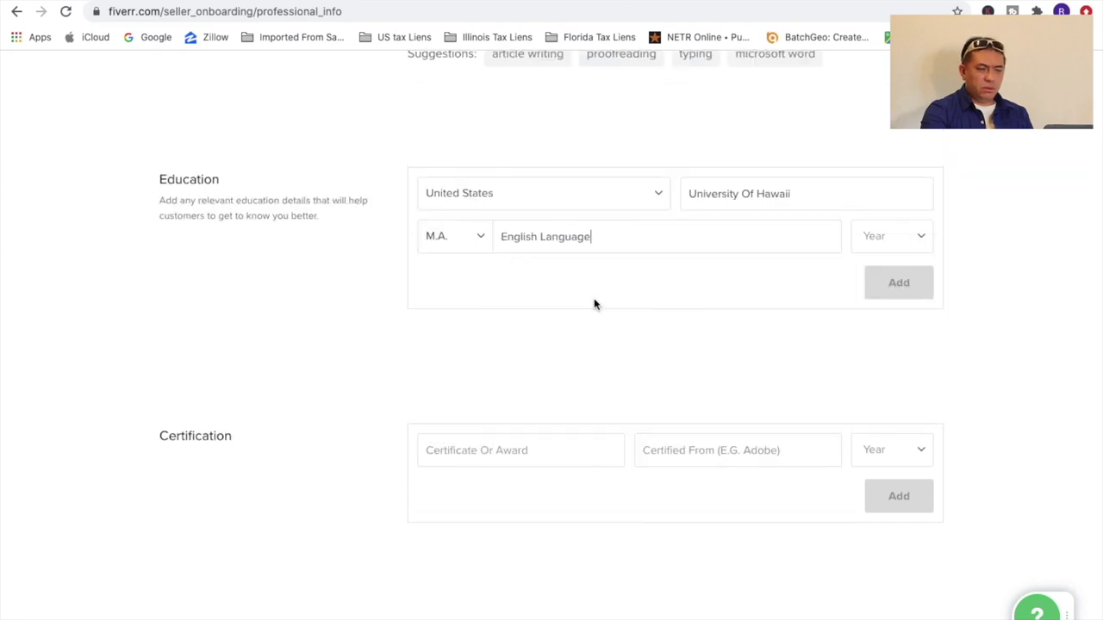
pyautogui.doubleClick(604, 244)
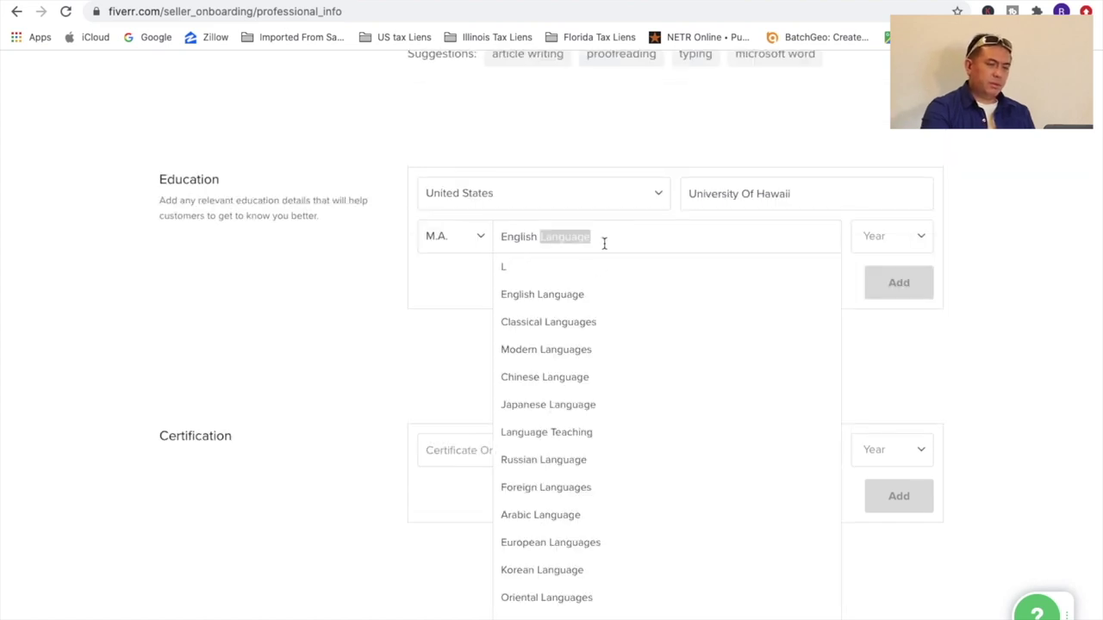
pyautogui.click(603, 297)
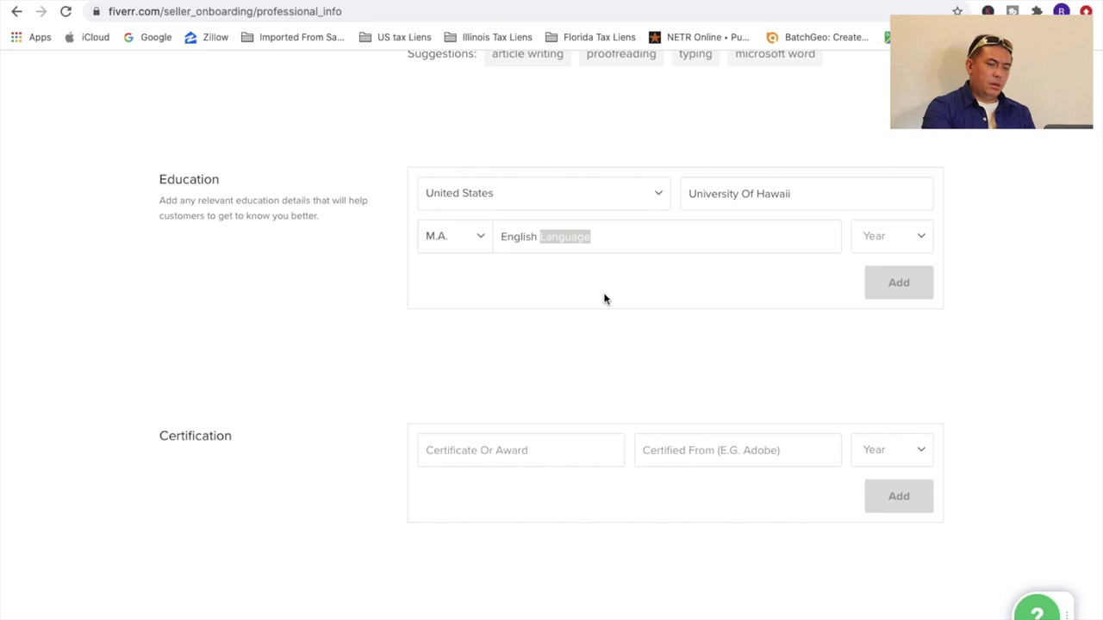
pyautogui.click(892, 249)
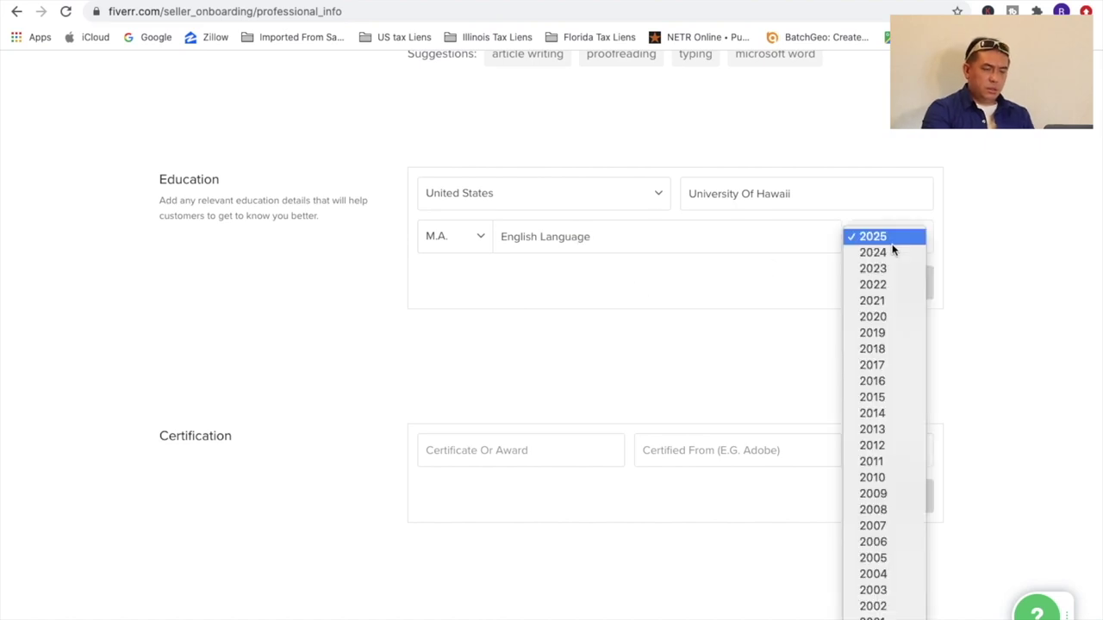
pyautogui.click(891, 401)
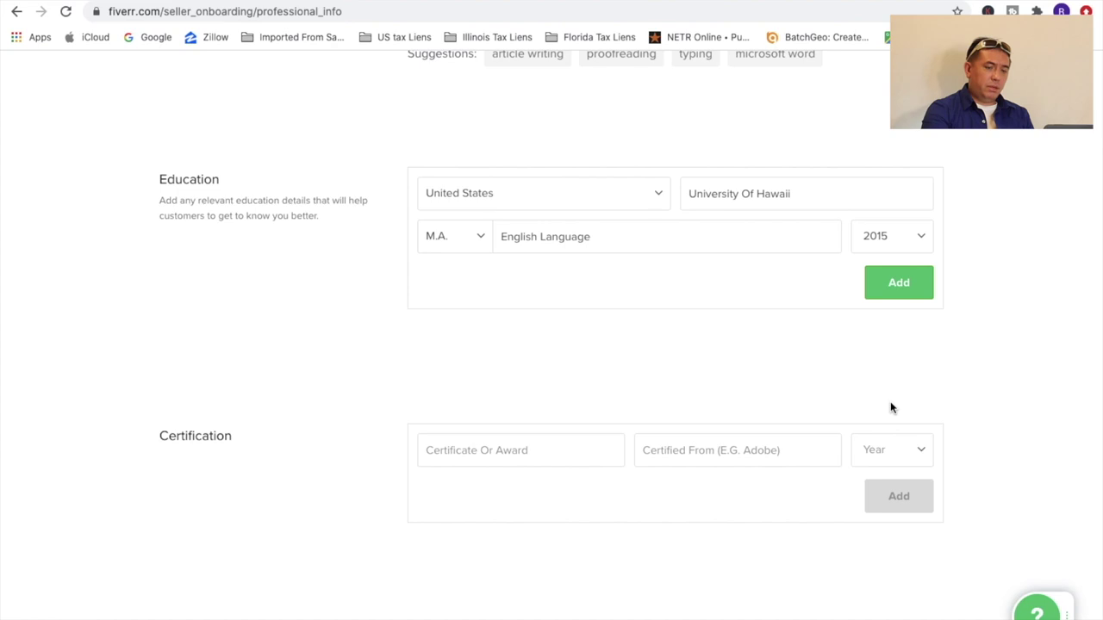
pyautogui.click(924, 296)
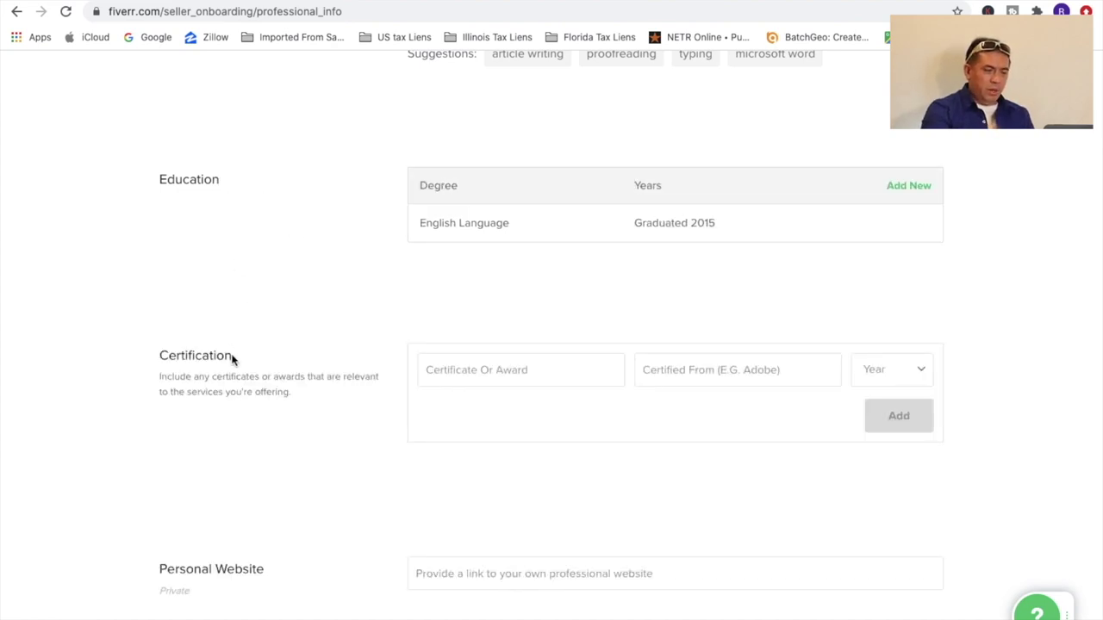
# Scroll down to Personal Website and start typing a website link ('g')
pyautogui.scroll(-1, 233, 360)
pyautogui.scroll(-1, 233, 360)
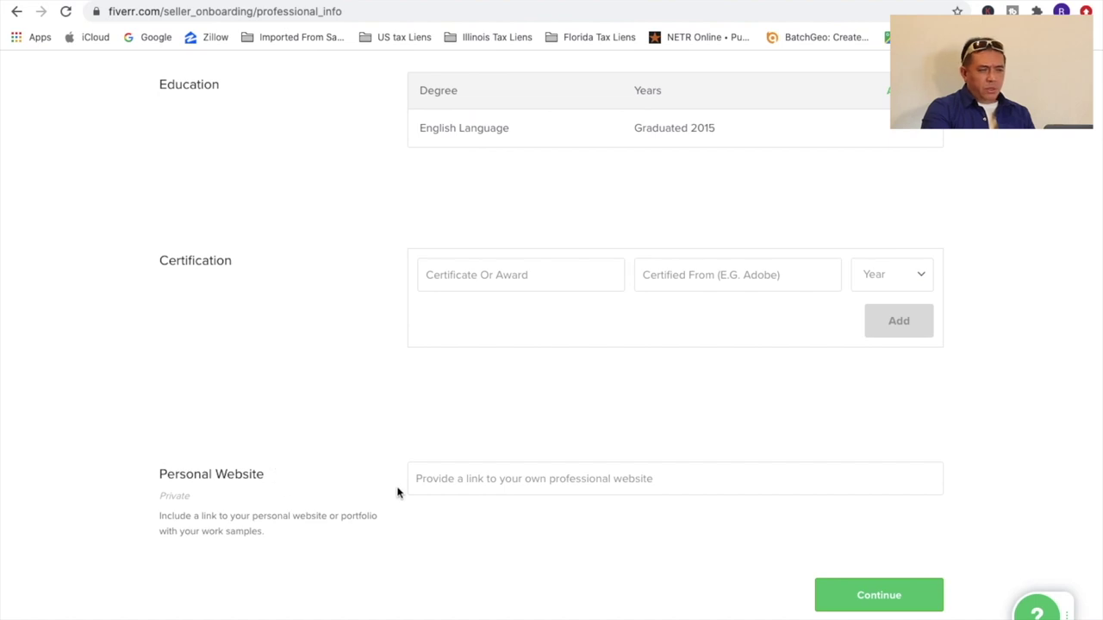
pyautogui.click(455, 485)
pyautogui.write('g')
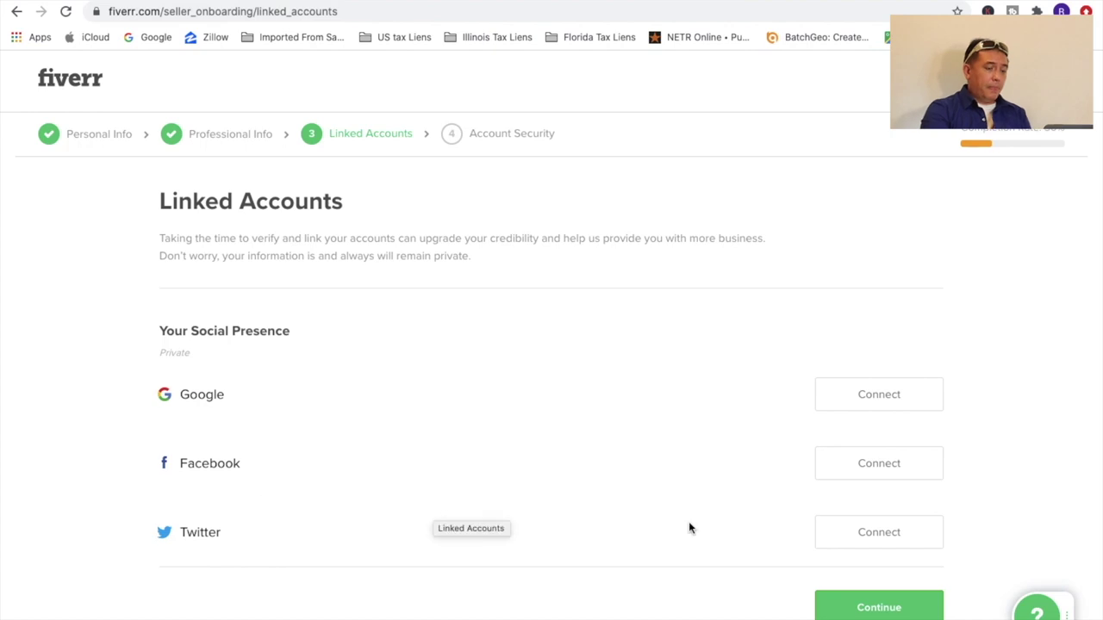
# Move to Account Security and verify the phone number with an SMS code
pyautogui.click(833, 606)
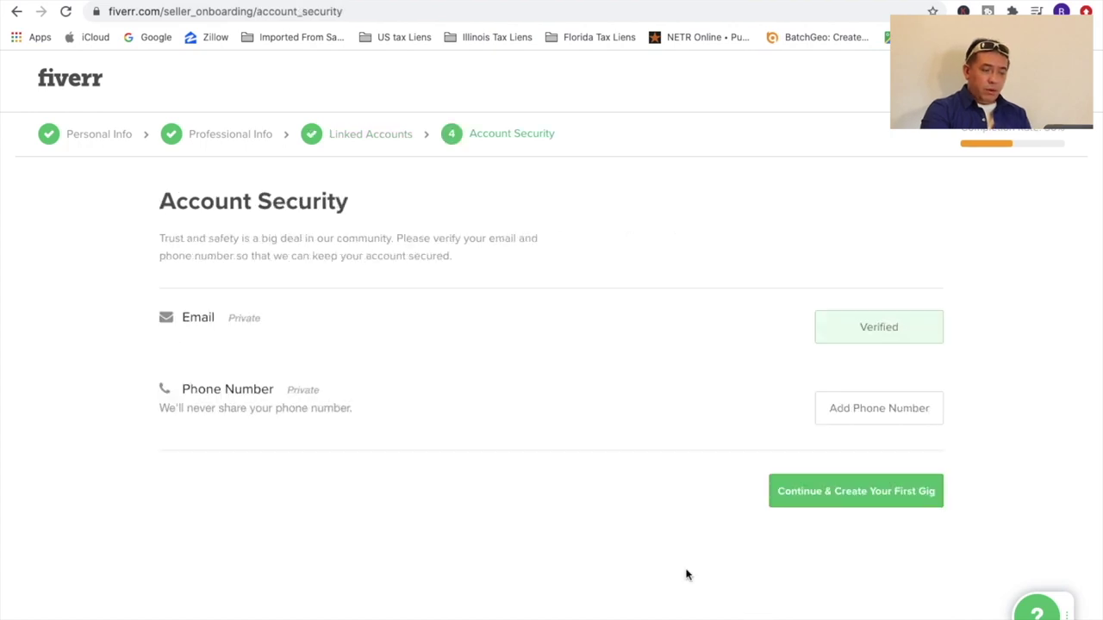
pyautogui.click(860, 414)
pyautogui.click(497, 336)
pyautogui.write('808')
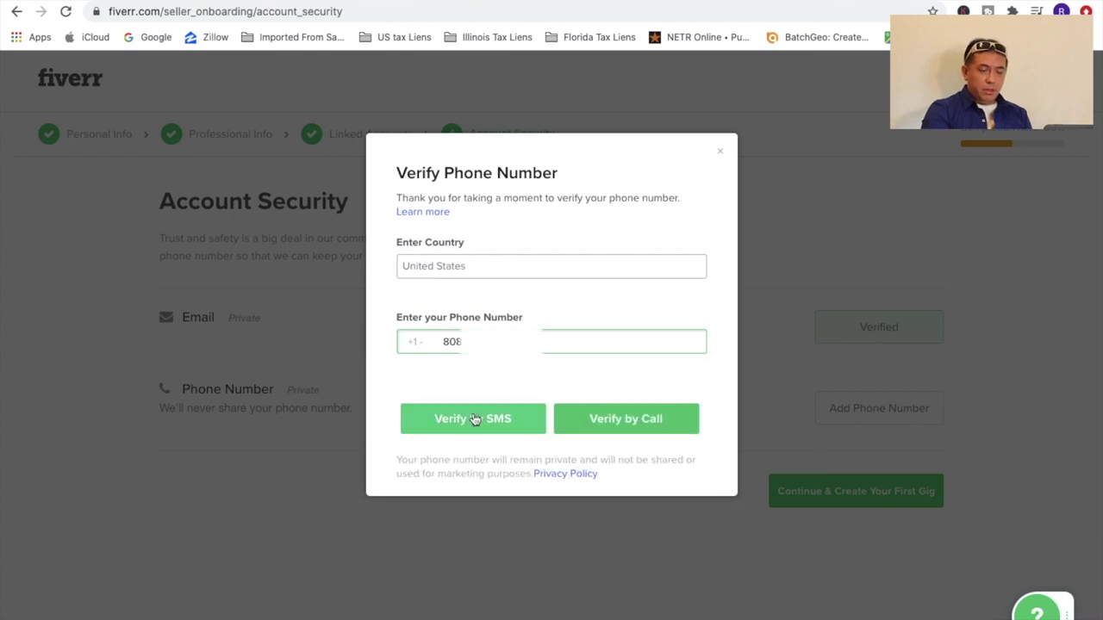
pyautogui.click(473, 419)
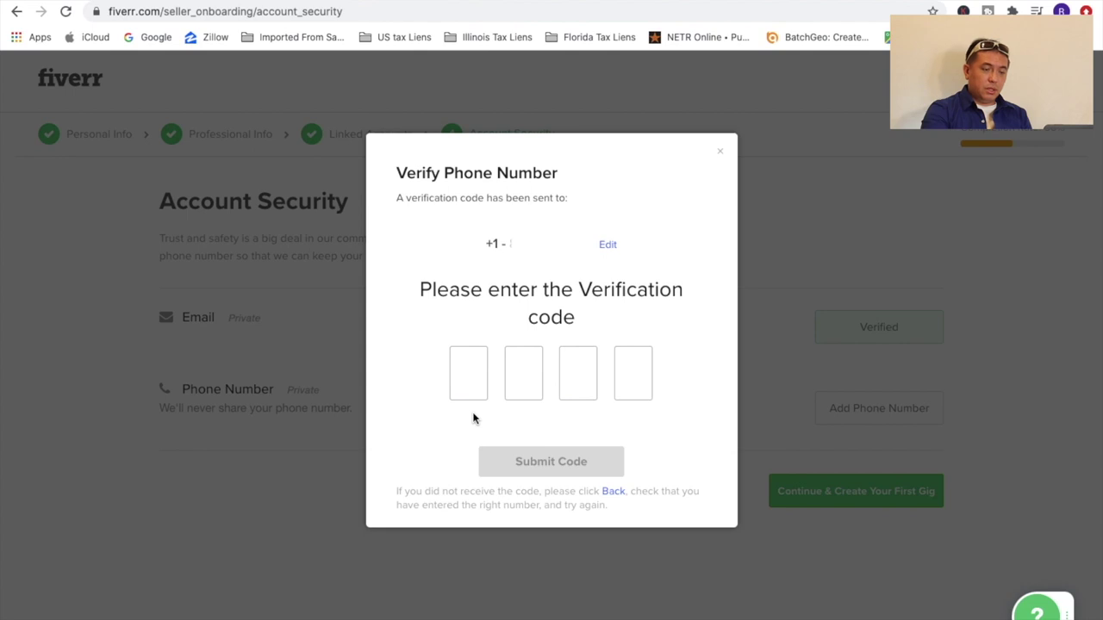
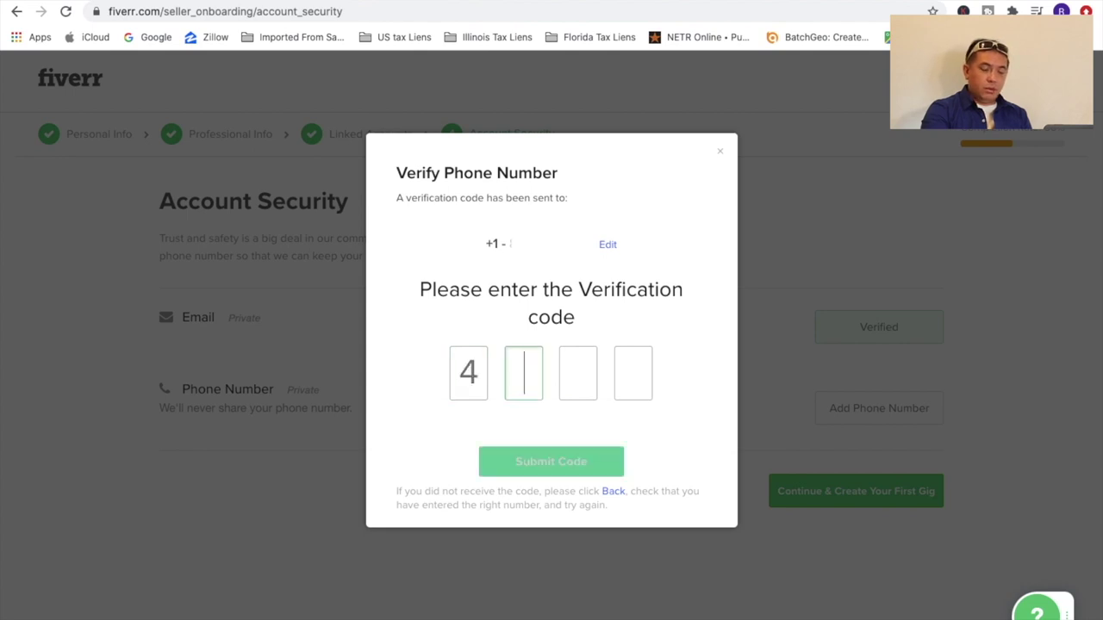
pyautogui.click(546, 455)
pyautogui.click(557, 264)
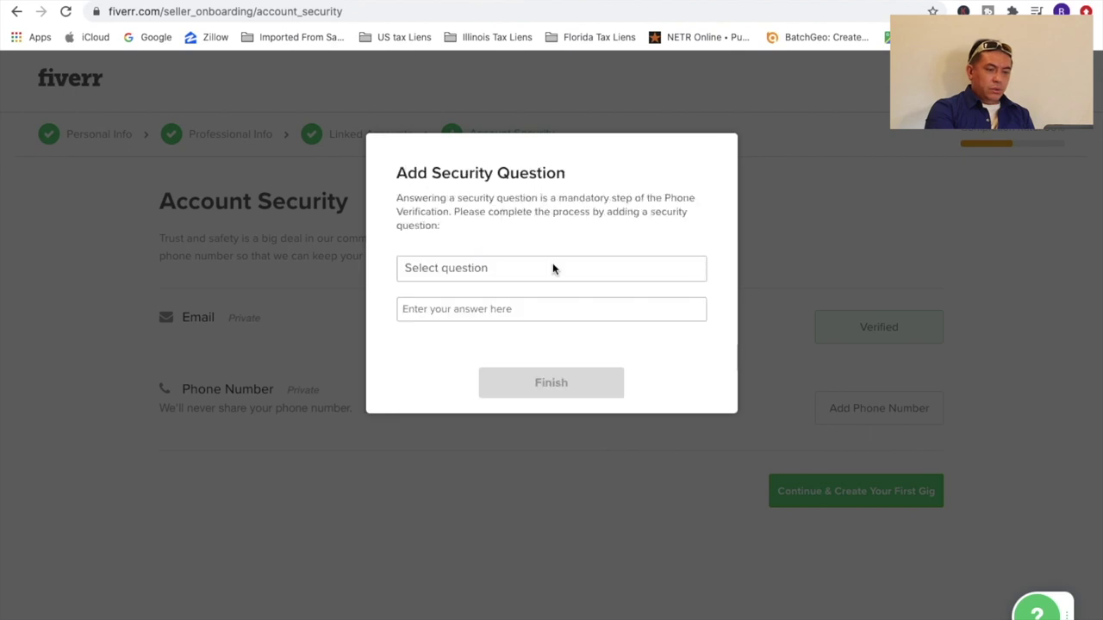
# Set the childhood nickname security question with an answer and finish account security
pyautogui.click(553, 269)
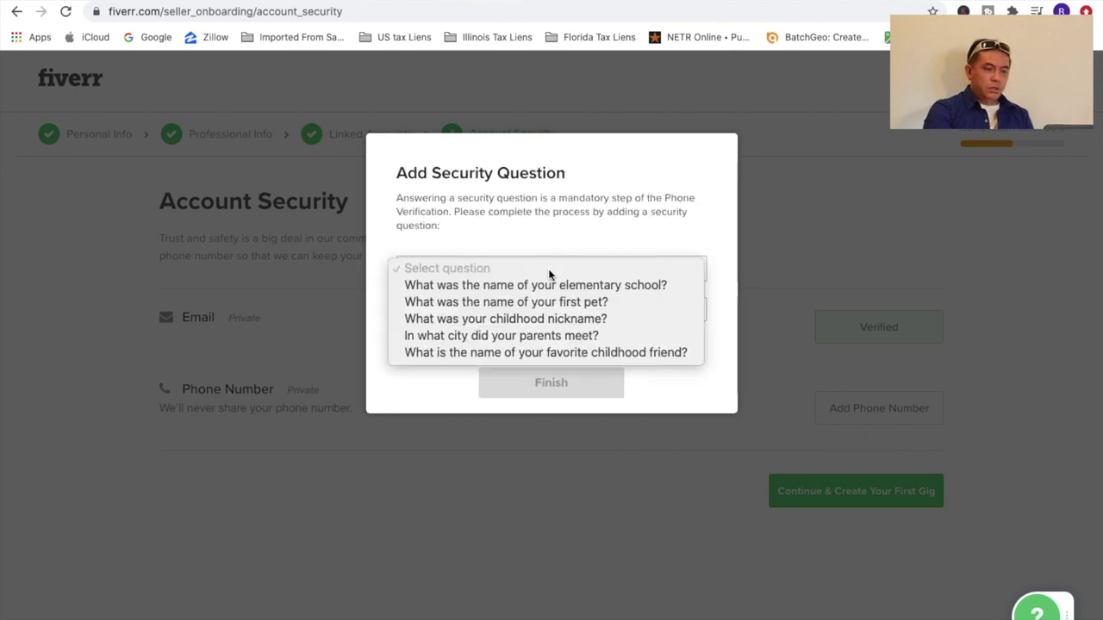
pyautogui.click(538, 319)
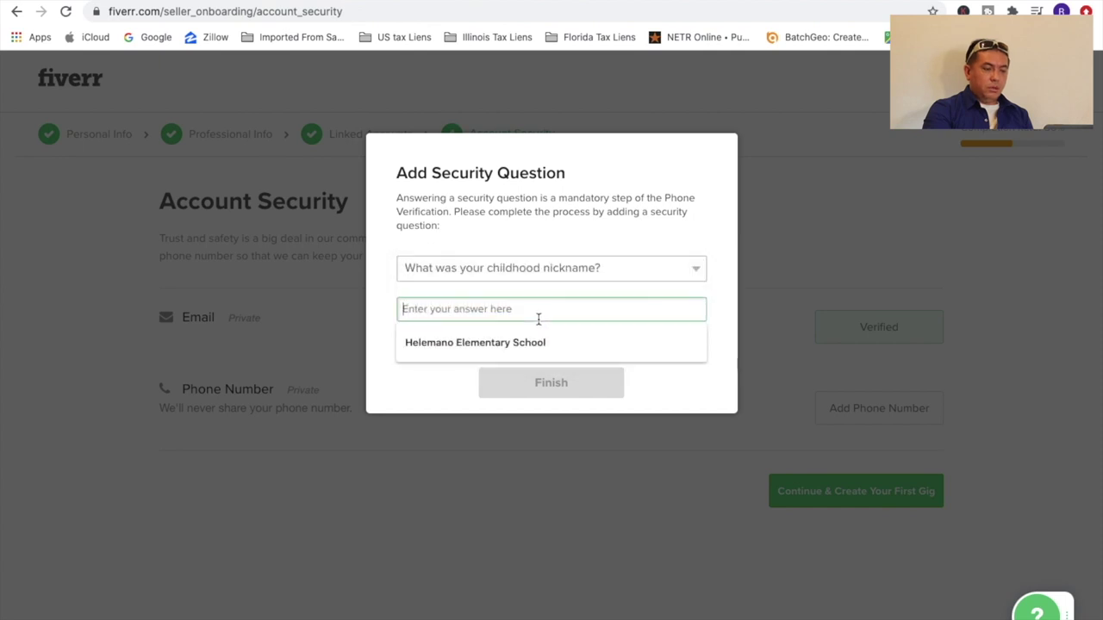
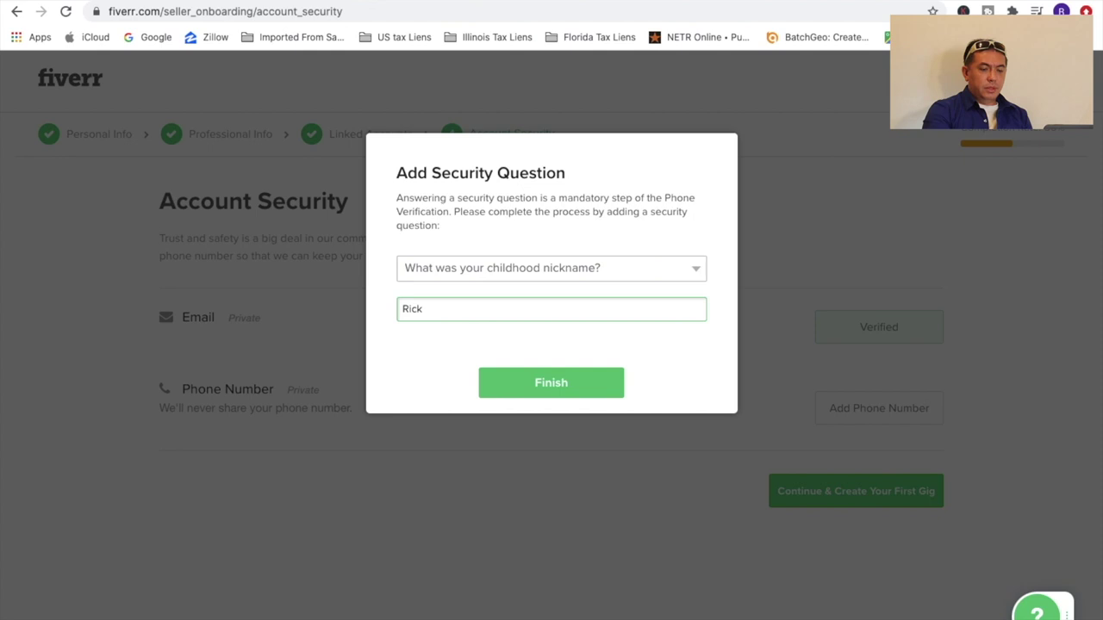
pyautogui.click(552, 384)
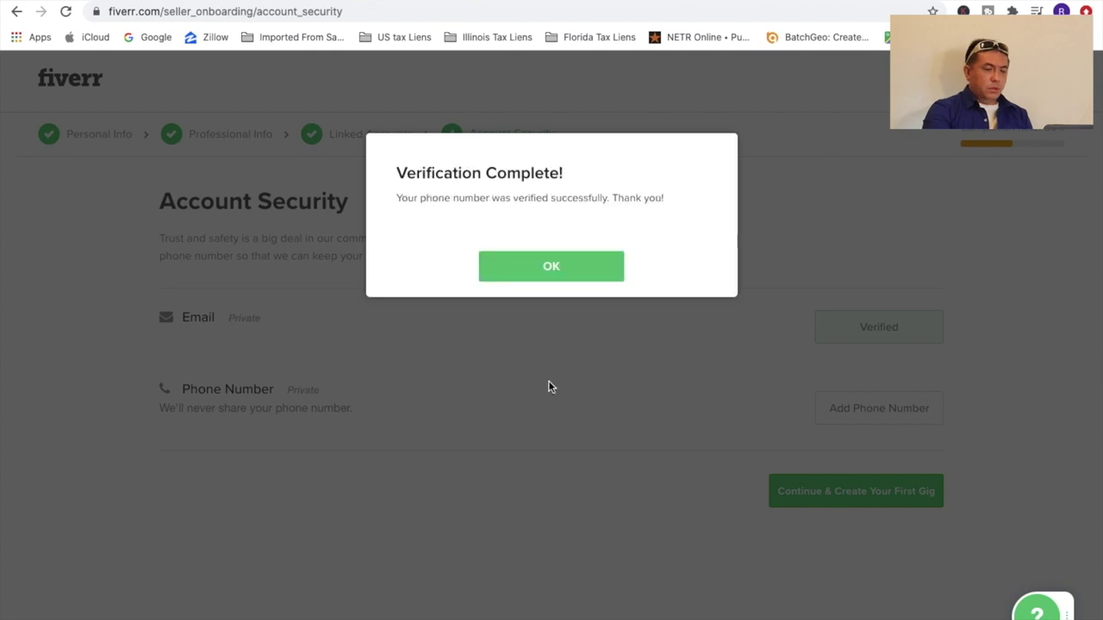
pyautogui.click(551, 268)
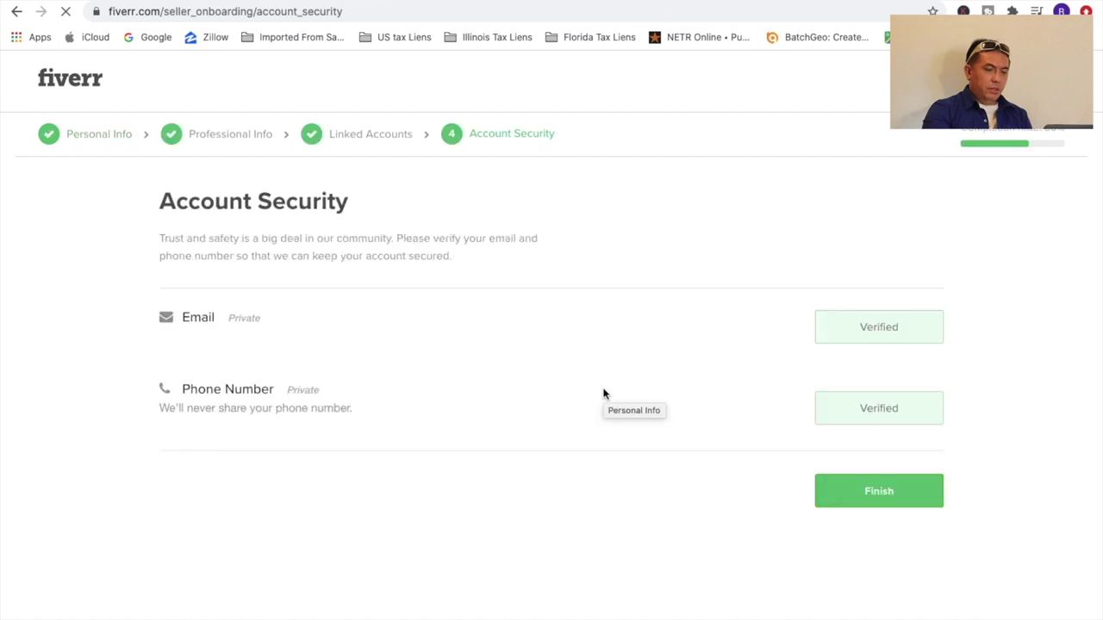
pyautogui.click(867, 504)
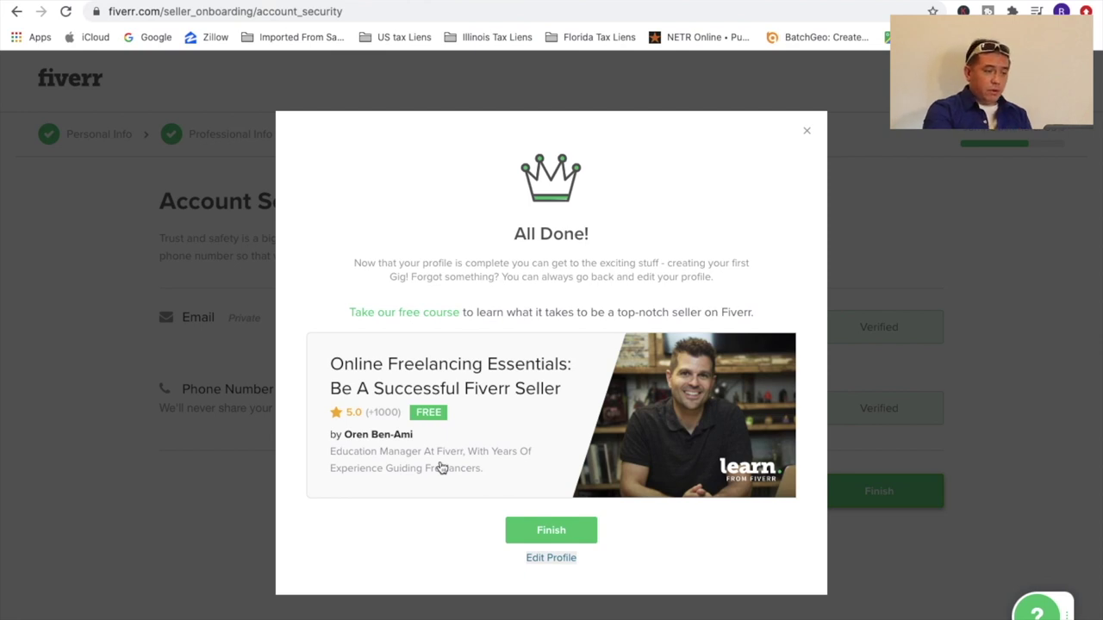
# Open the free Online Freelancing Essentials course and pause its intro video
pyautogui.click(433, 422)
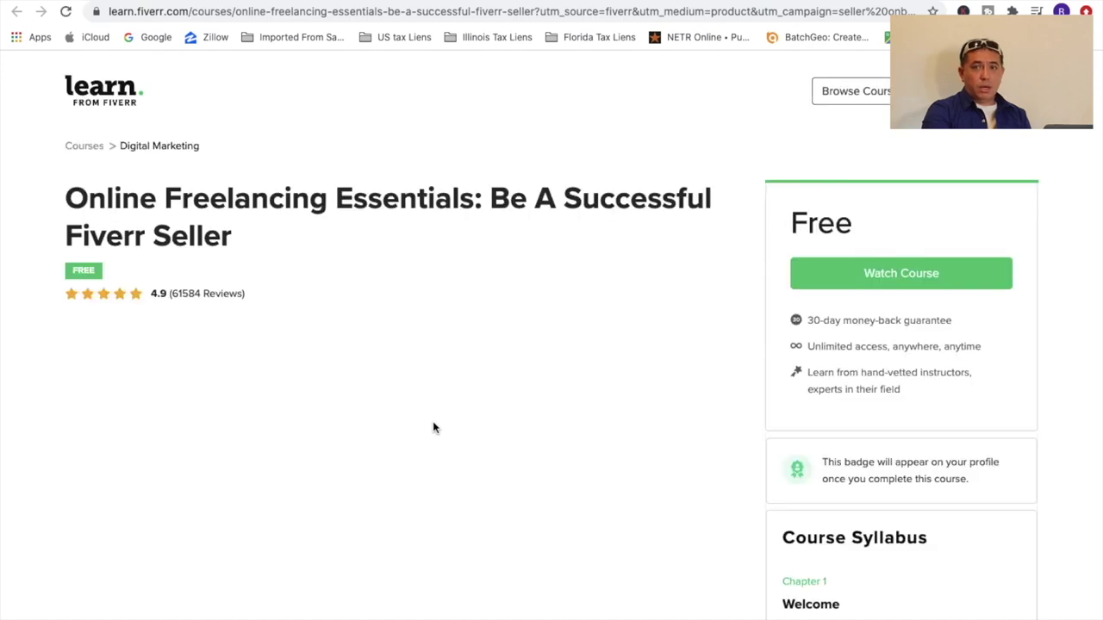
pyautogui.scroll(-1, 492, 499)
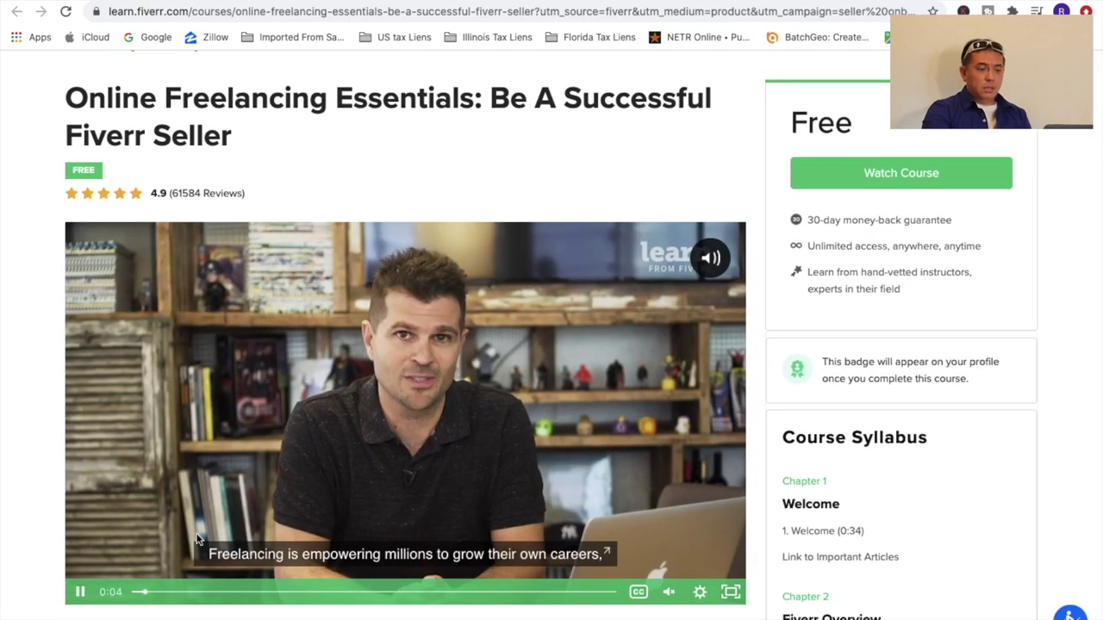
pyautogui.click(345, 520)
# Browse the course page, then close its tab to return to Fiverr's All Done summary
pyautogui.scroll(-1, 336, 534)
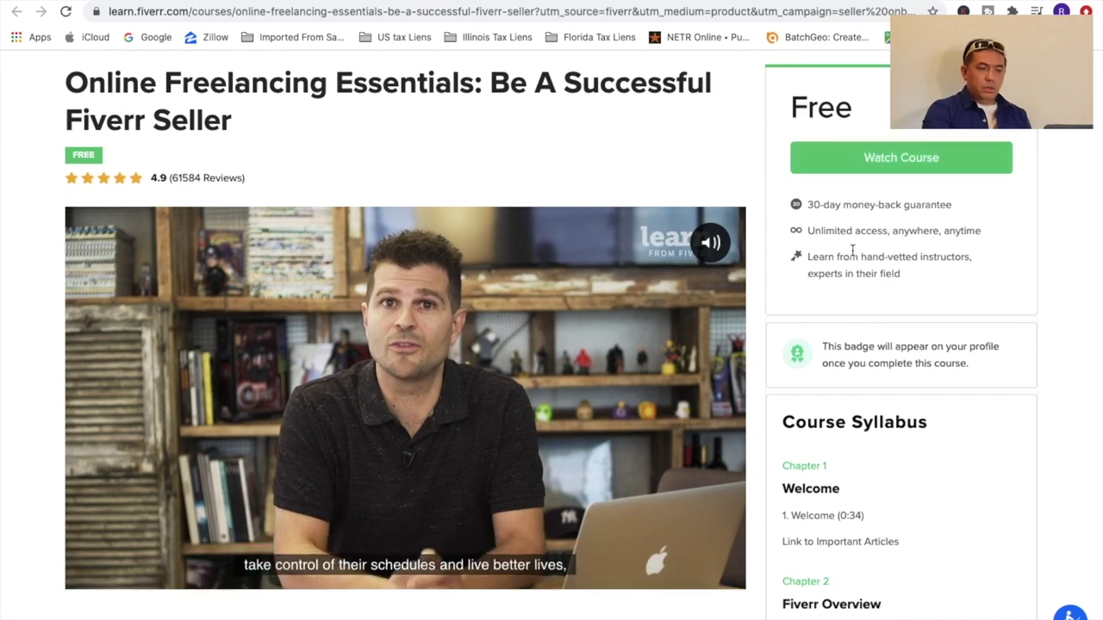
pyautogui.scroll(-1, 763, 423)
pyautogui.scroll(-1, 763, 423)
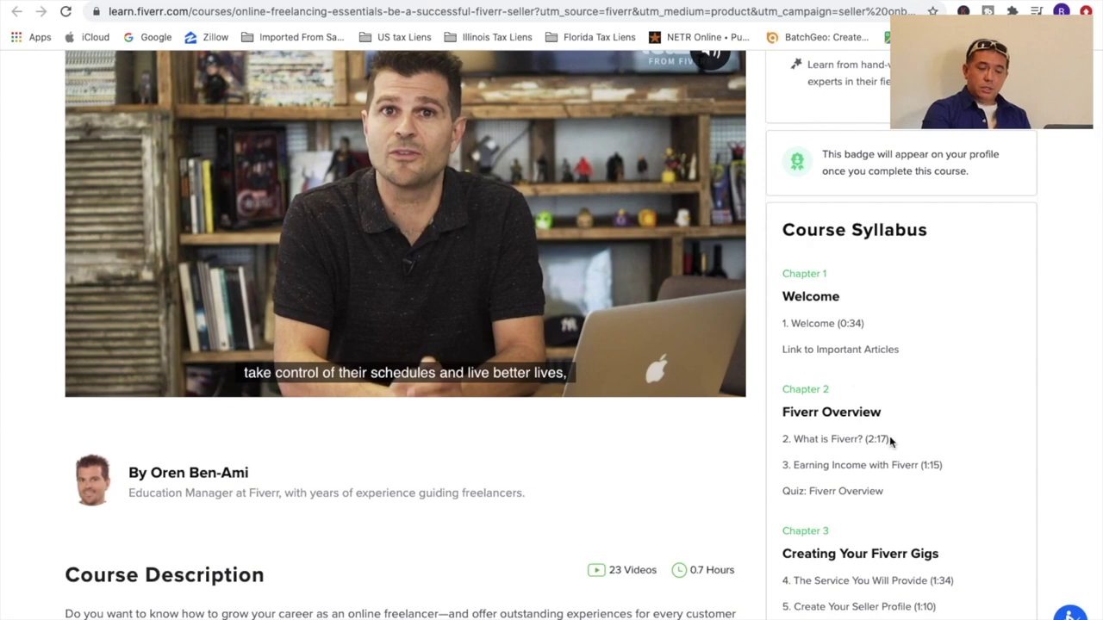
pyautogui.scroll(-1, 886, 490)
pyautogui.scroll(-1, 885, 487)
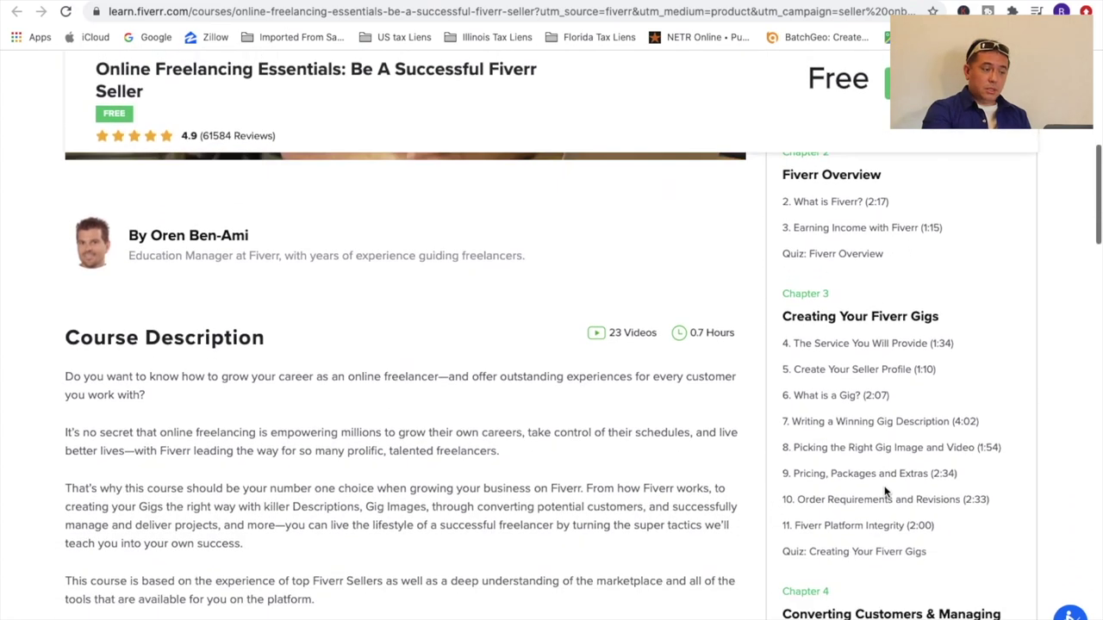
pyautogui.scroll(-7, 797, 576)
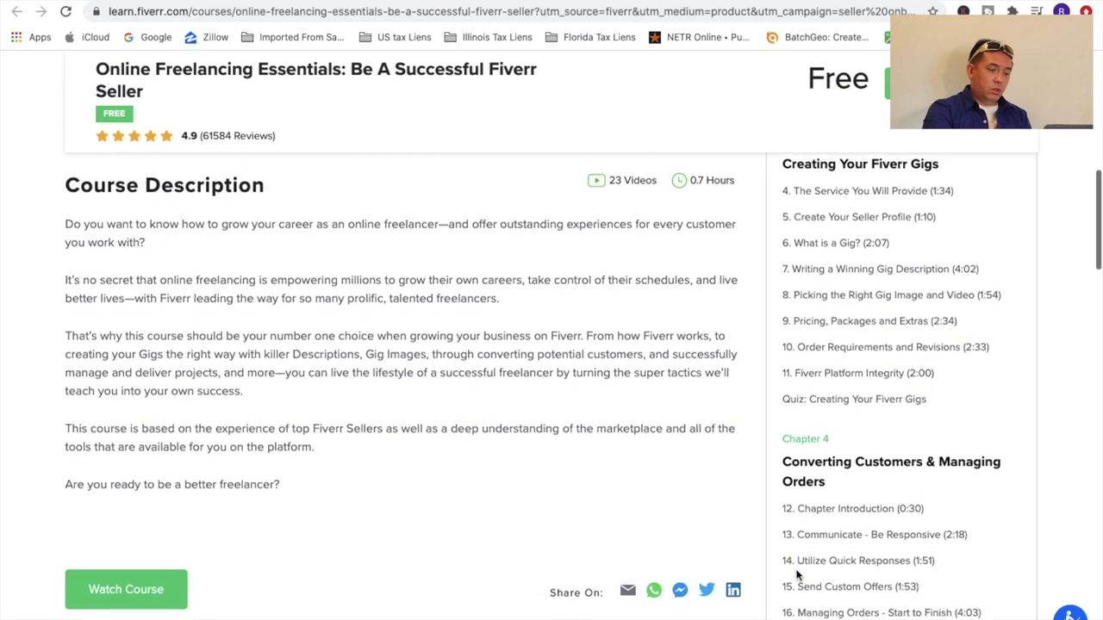
pyautogui.scroll(-3, 797, 575)
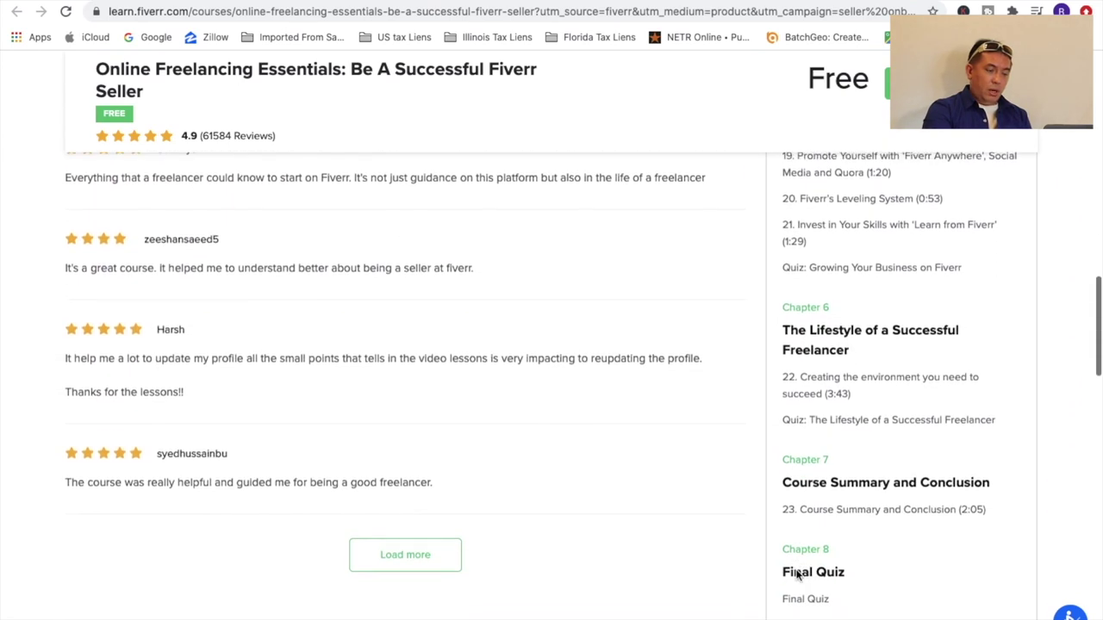
pyautogui.scroll(1, 570, 418)
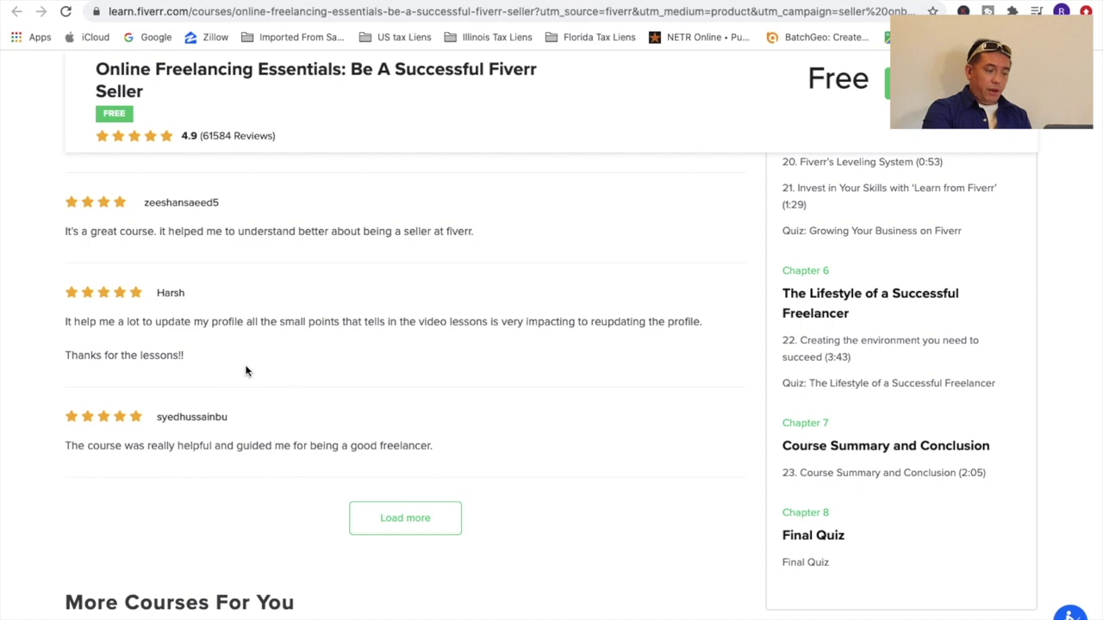
pyautogui.scroll(2, 213, 350)
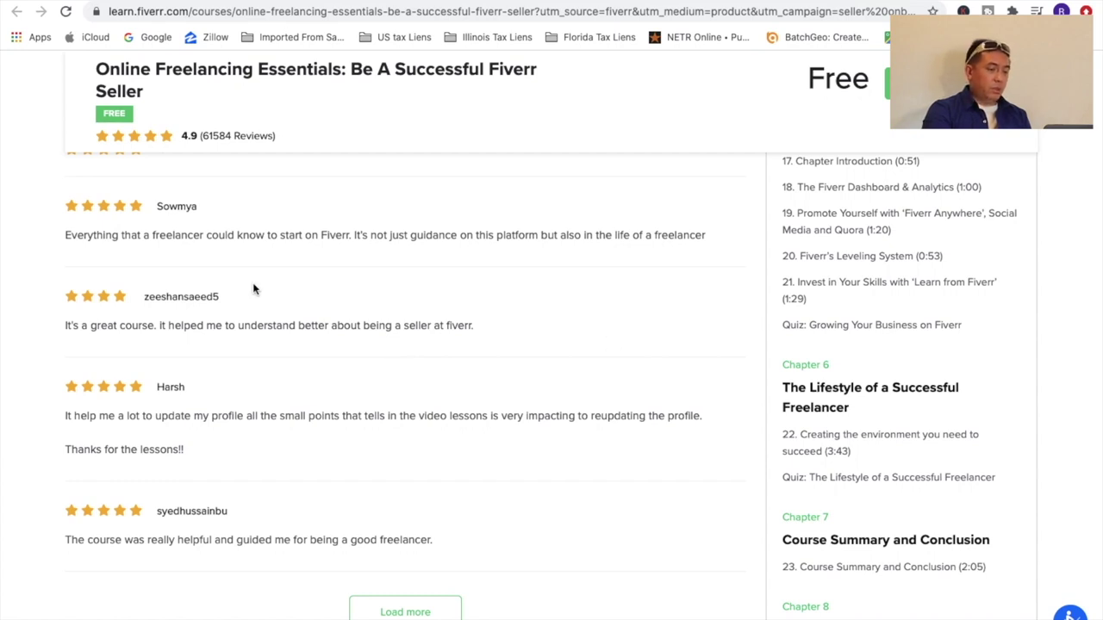
pyautogui.scroll(4, 229, 274)
pyautogui.scroll(10, 229, 274)
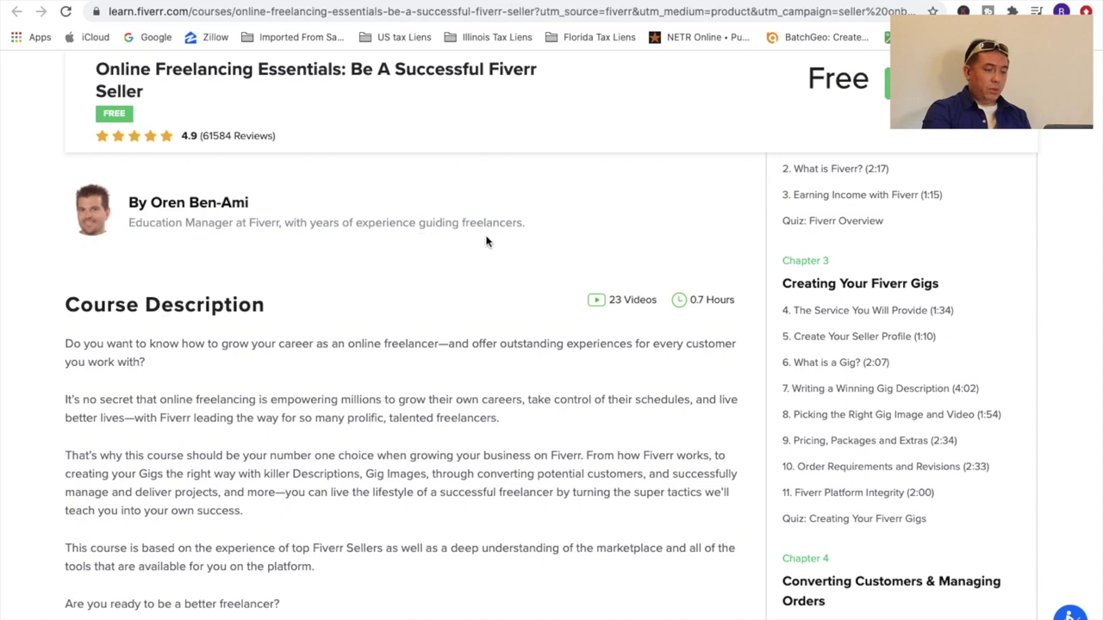
pyautogui.scroll(10, 515, 254)
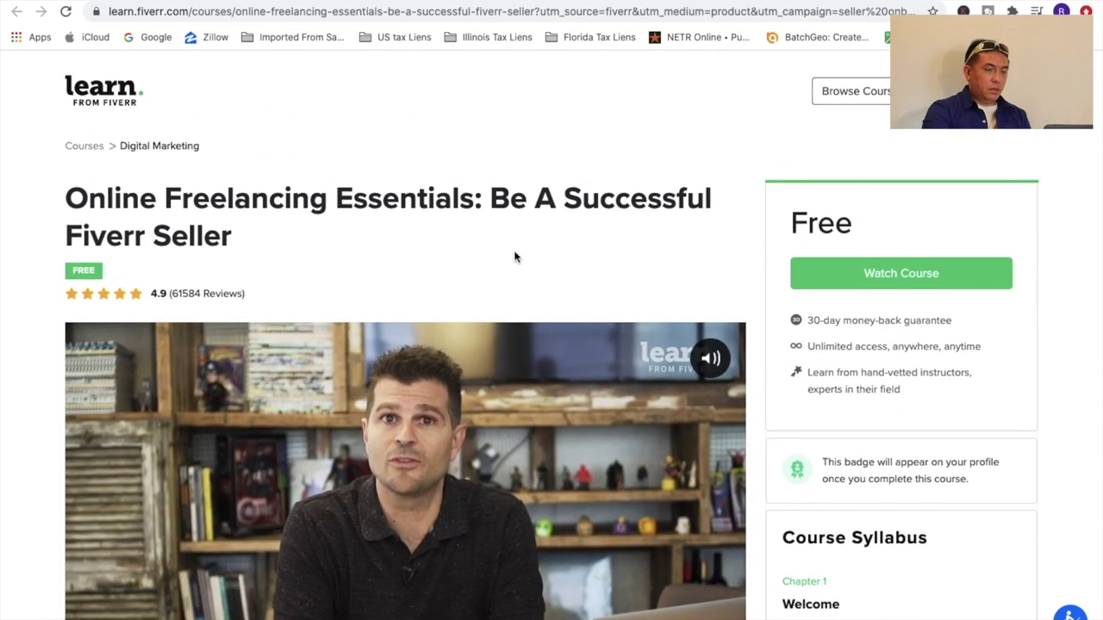
pyautogui.hotkey('ctrl', 'w')
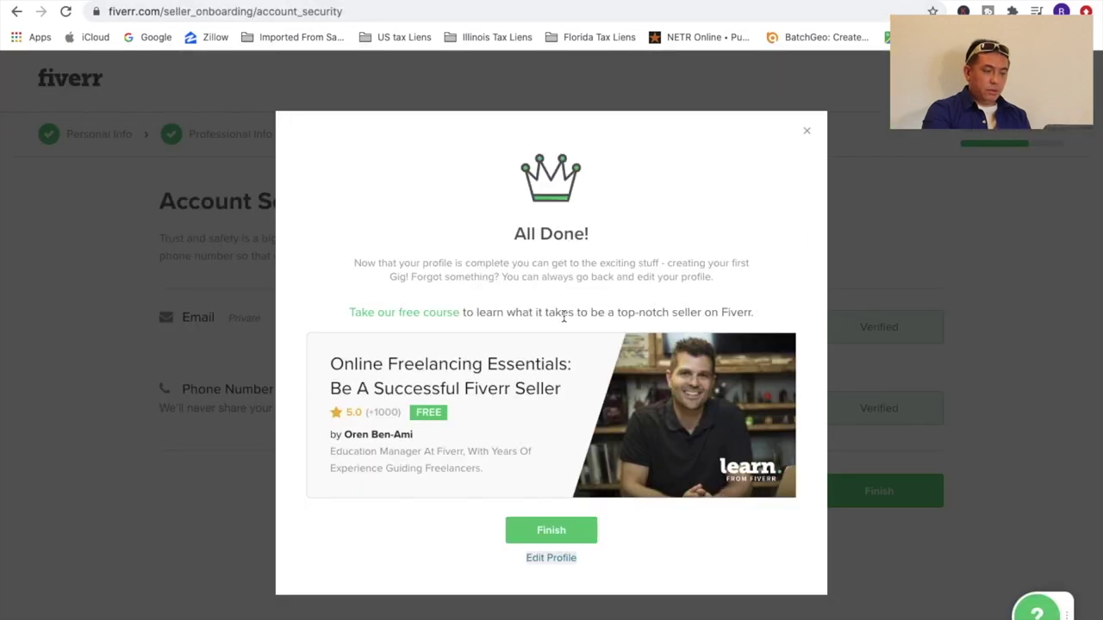
# Finish onboarding and title the new gig 'I will help you edit your book'
pyautogui.click(546, 536)
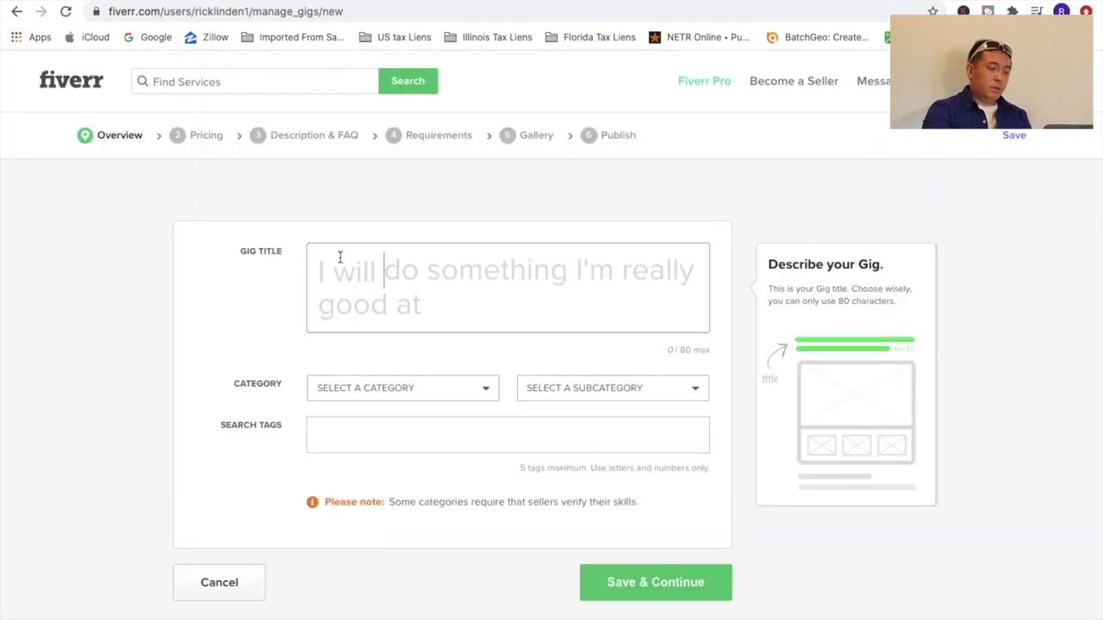
pyautogui.write('he')
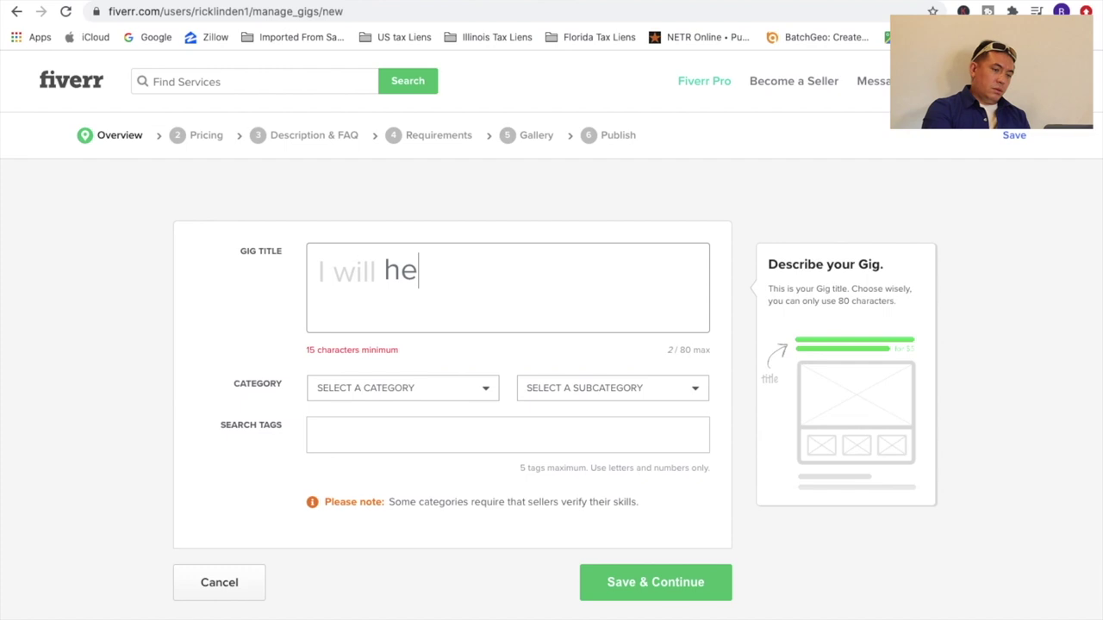
pyautogui.write('lp you edit your book')
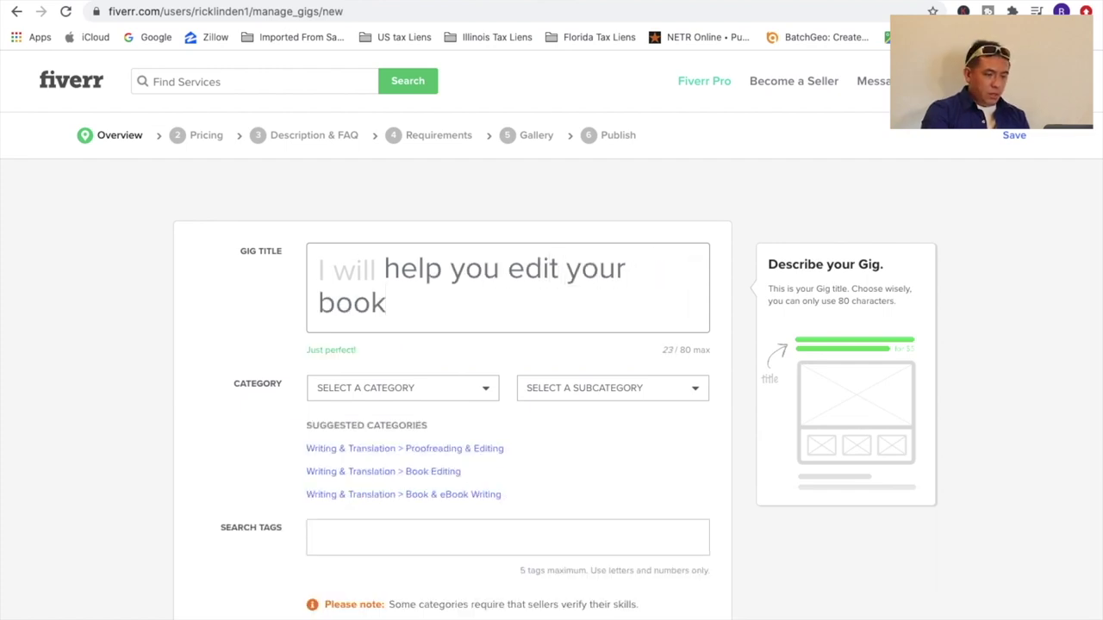
# Set the gig category to Writing & Translation > Proofreading & Editing
pyautogui.click(488, 394)
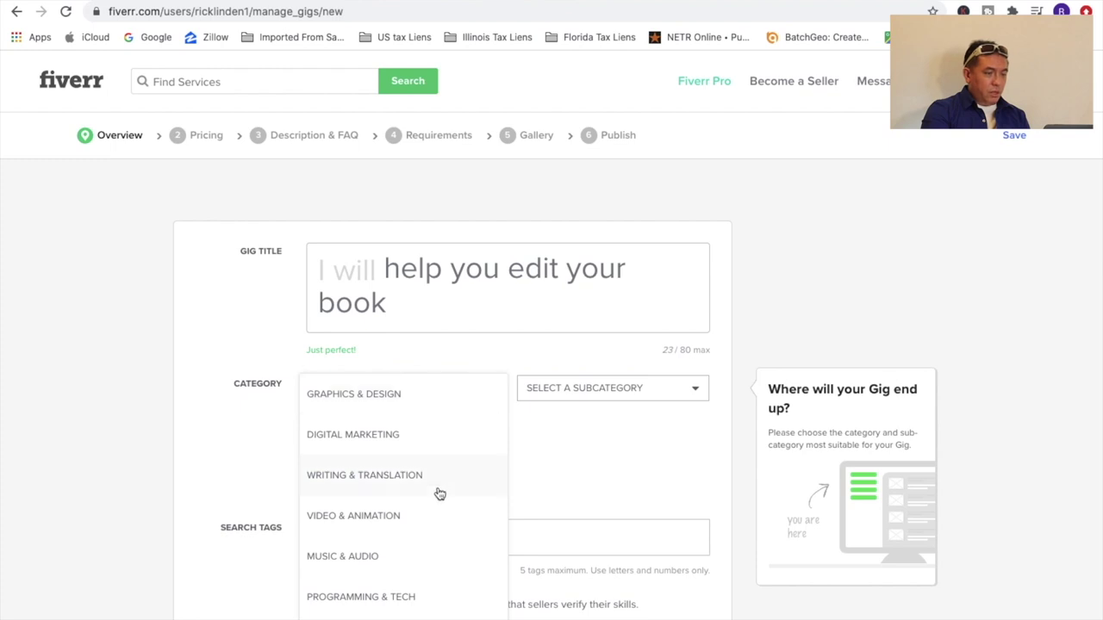
pyautogui.click(439, 488)
pyautogui.click(634, 398)
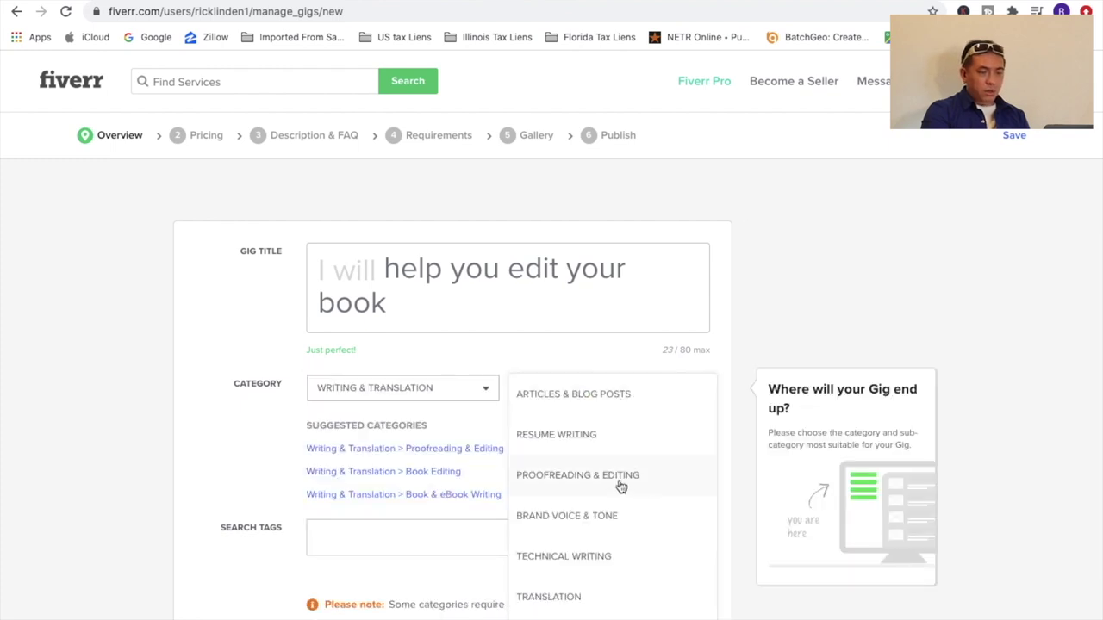
pyautogui.click(620, 487)
pyautogui.scroll(-4, 620, 486)
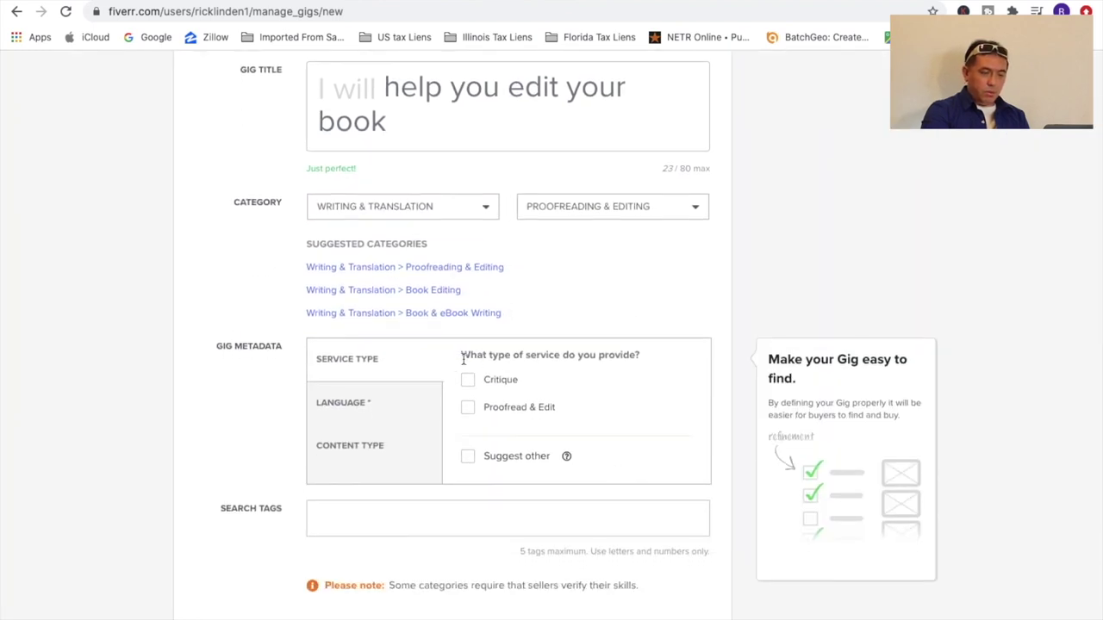
# Set gig metadata to Proofread & Edit service, English language, and Book content type
pyautogui.click(468, 408)
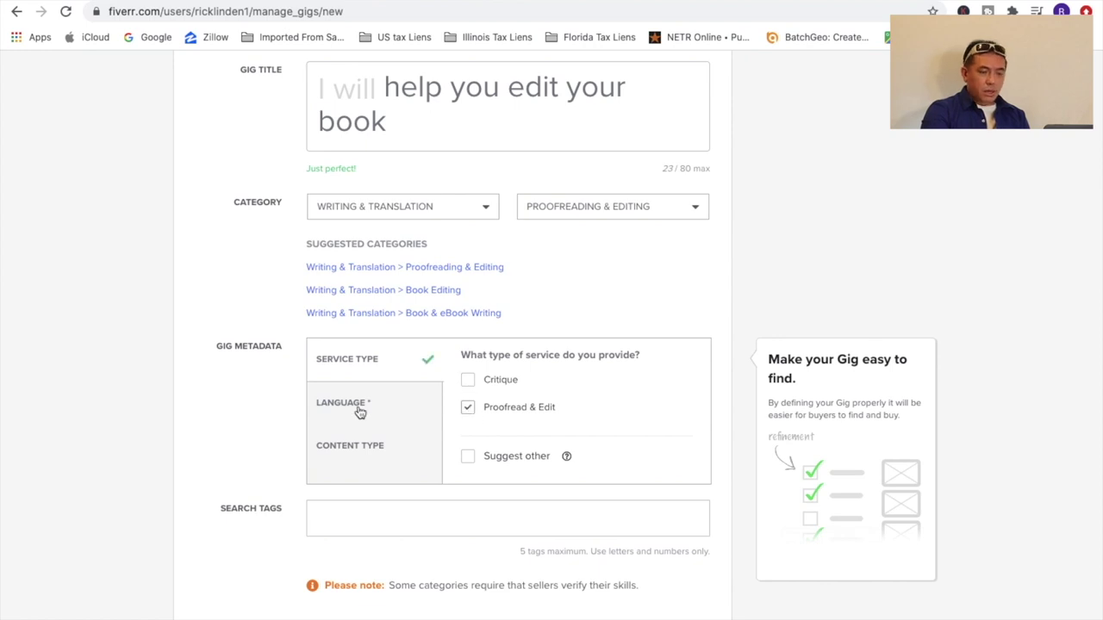
pyautogui.click(360, 410)
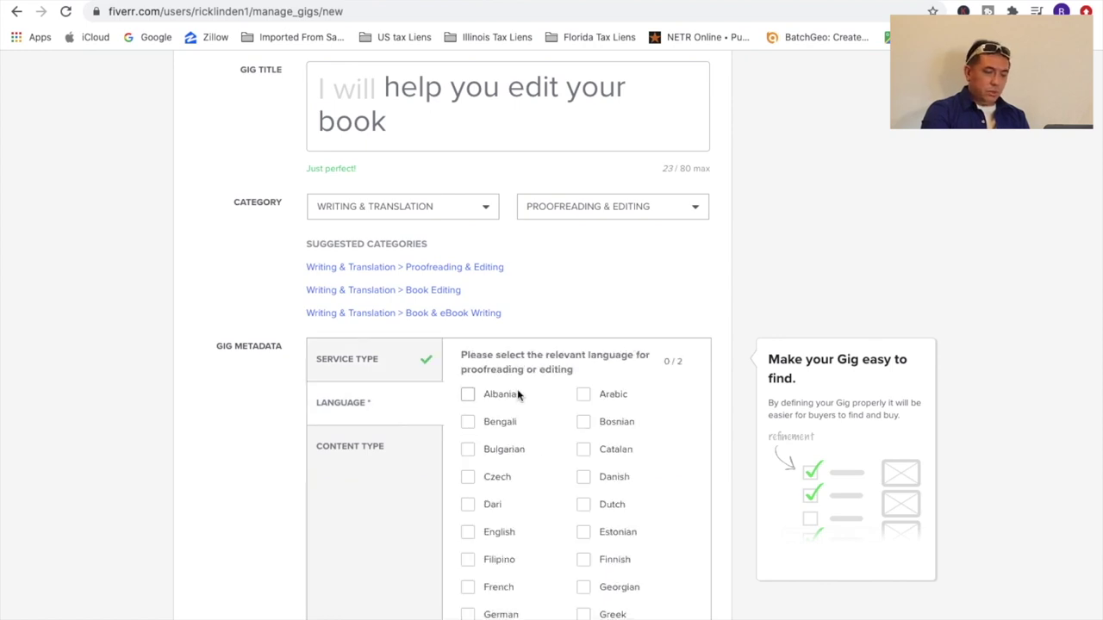
pyautogui.scroll(-2, 527, 468)
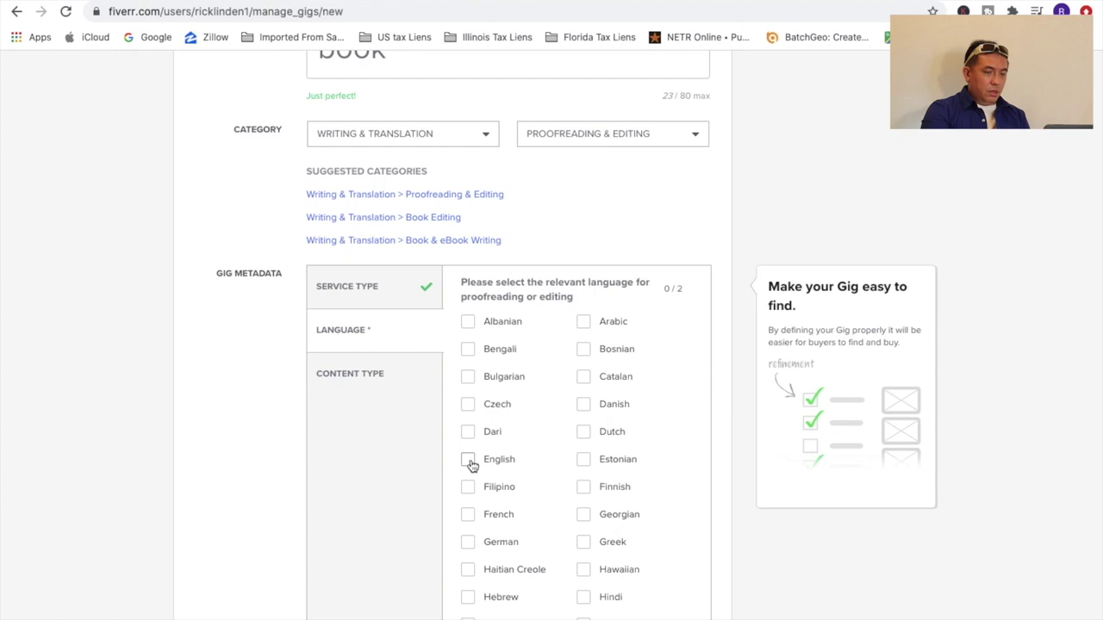
pyautogui.click(384, 377)
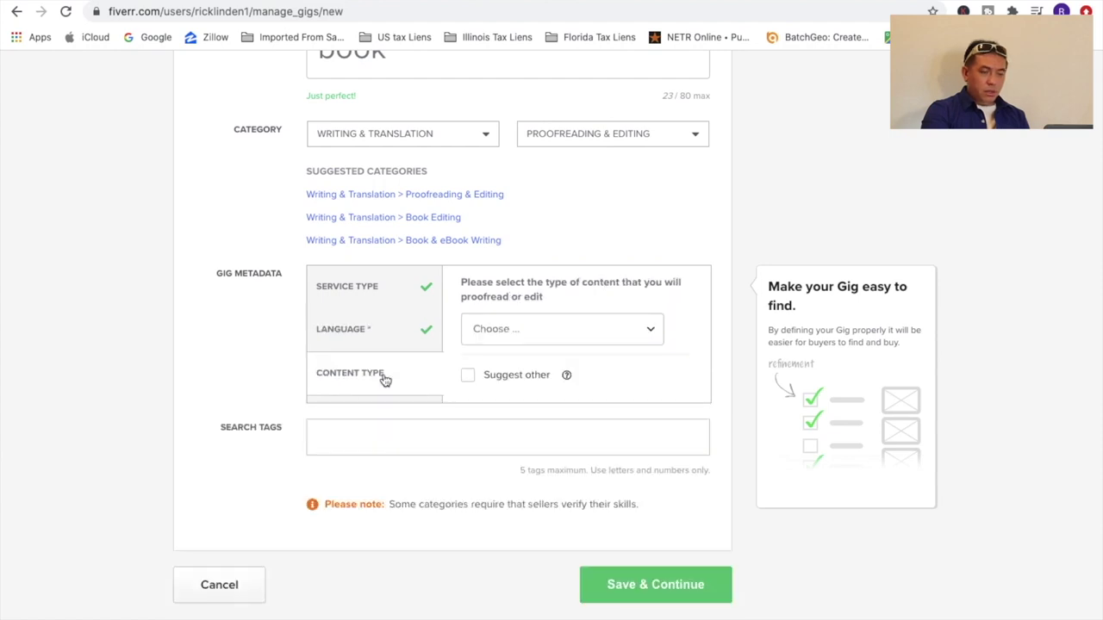
pyautogui.click(522, 331)
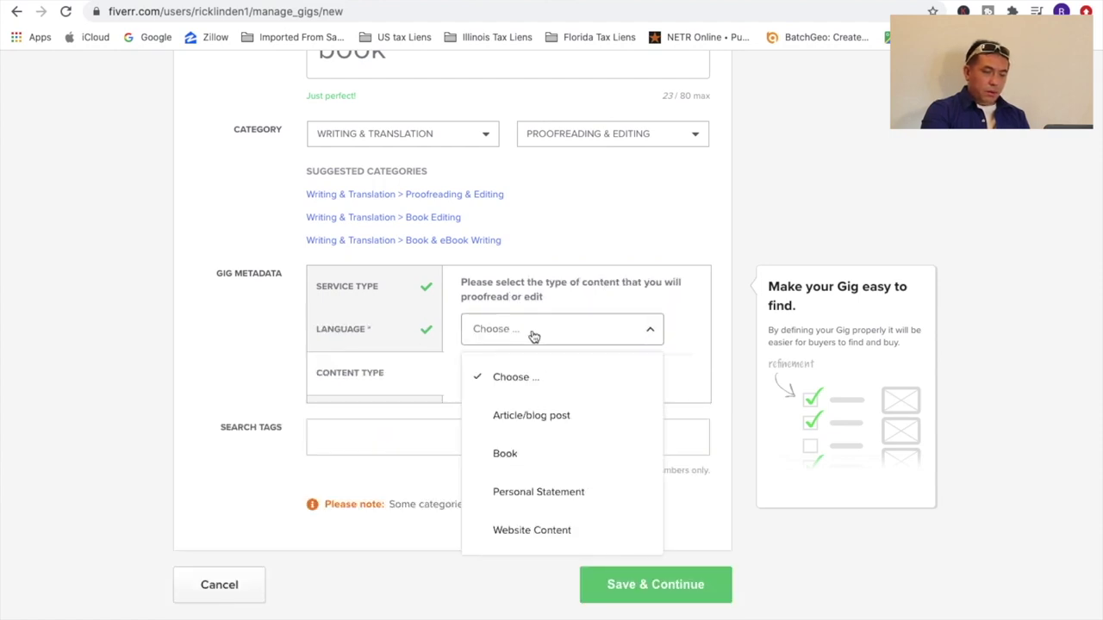
pyautogui.click(523, 457)
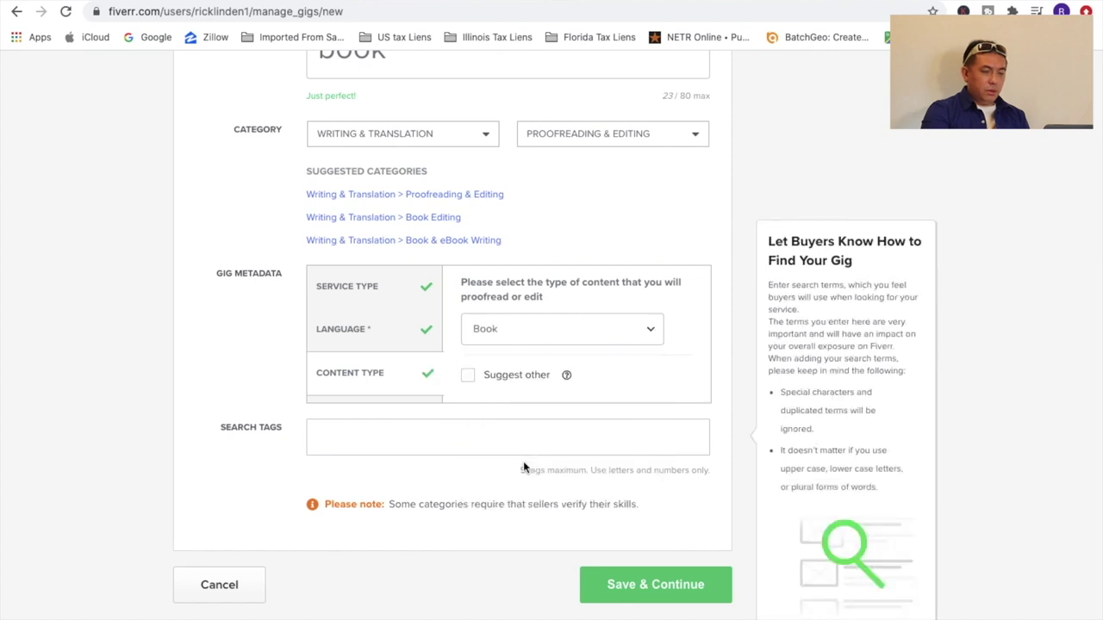
pyautogui.scroll(-1, 523, 461)
pyautogui.scroll(-2, 523, 466)
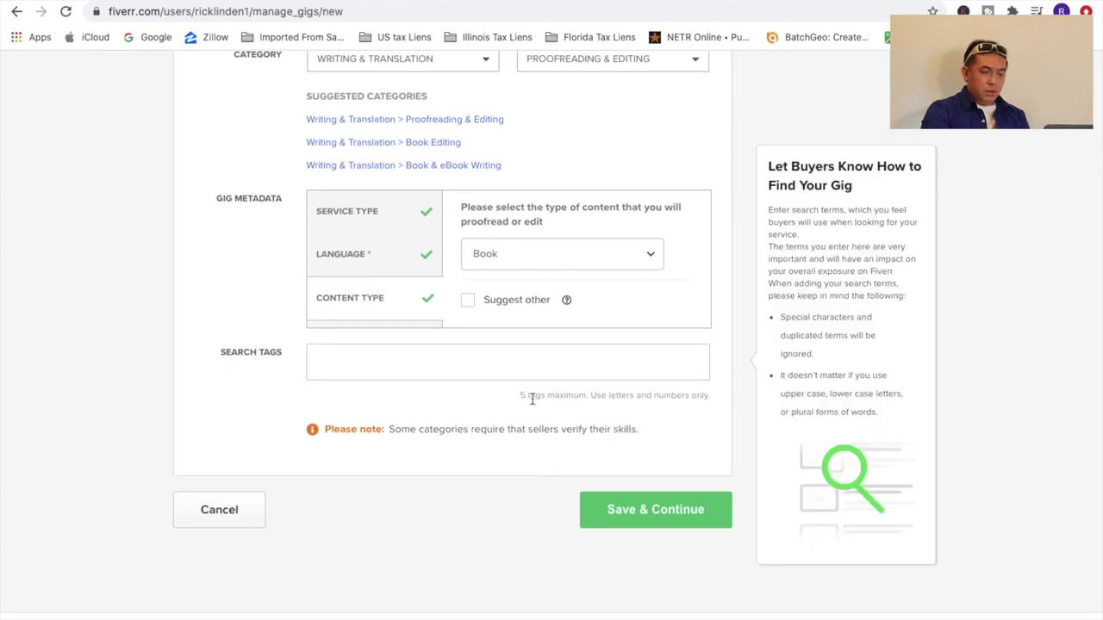
# Add search tags E BOOK, PROOF READ and GHOST WRITER, then save and continue
pyautogui.click(330, 363)
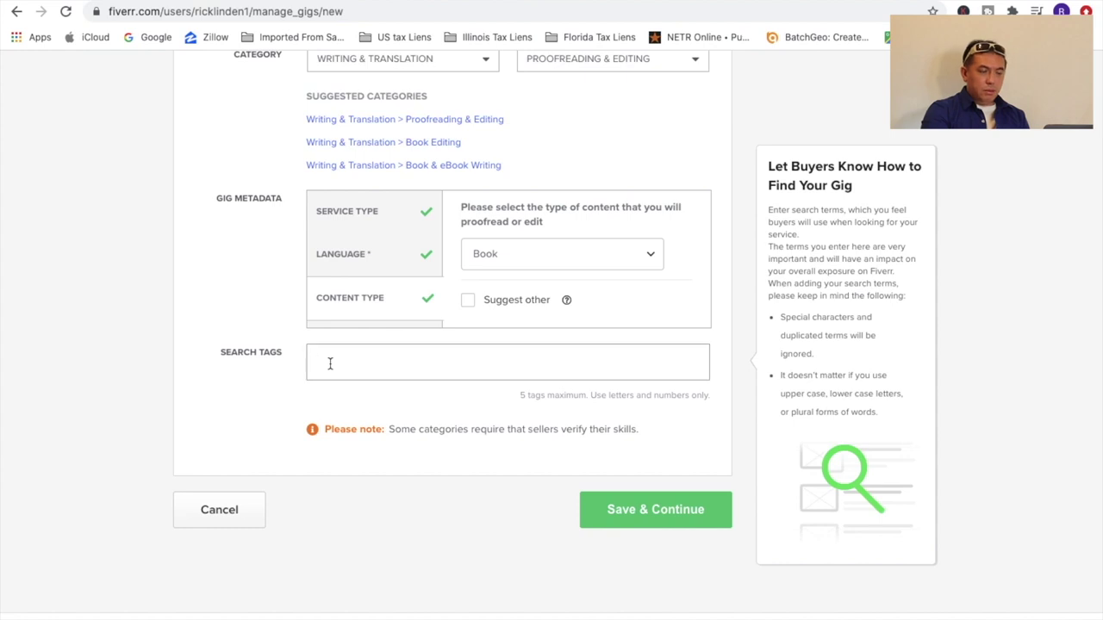
pyautogui.write('book')
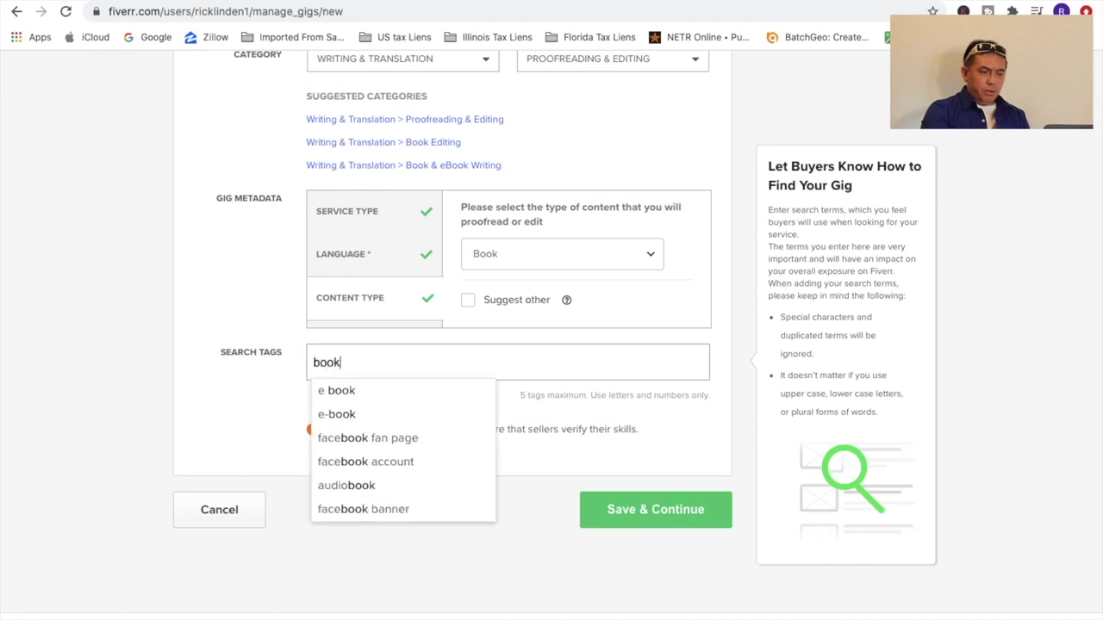
pyautogui.click(334, 396)
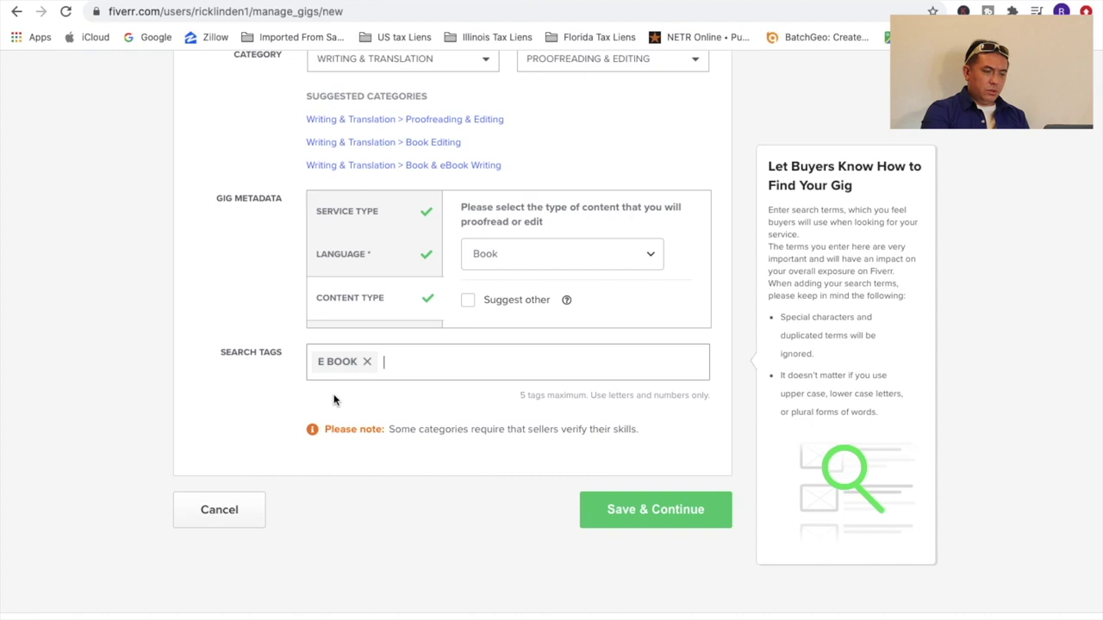
pyautogui.write('proo')
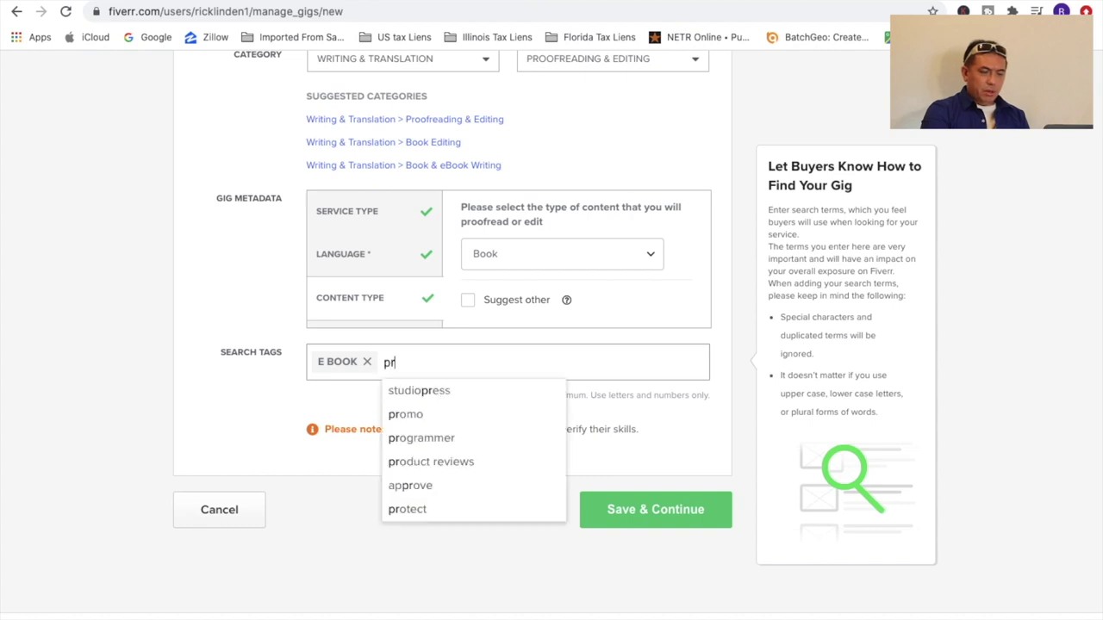
pyautogui.click(416, 395)
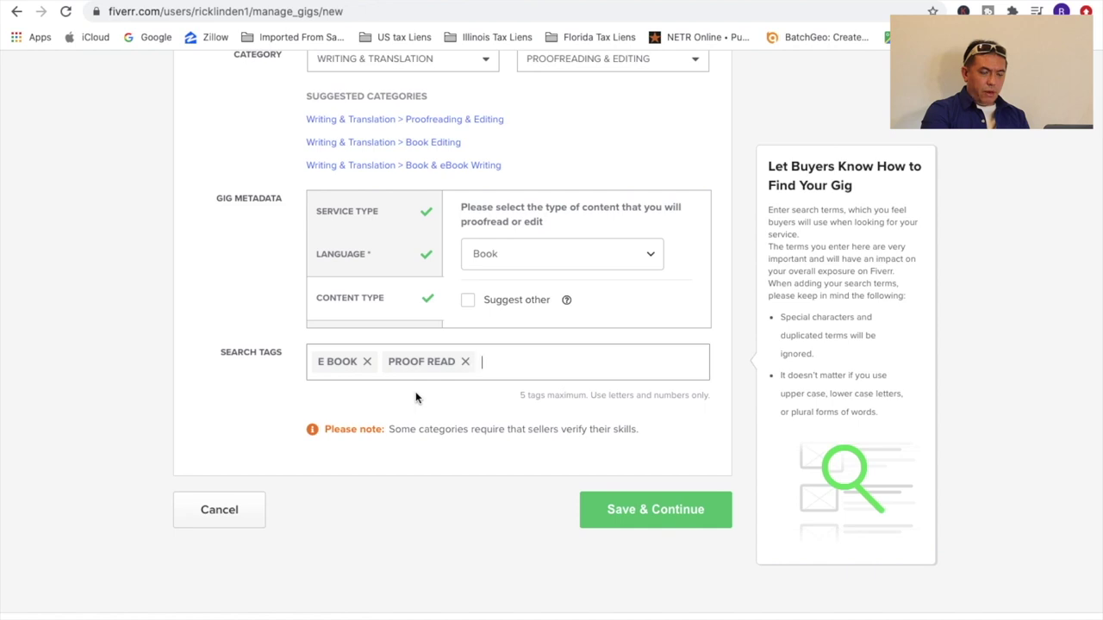
pyautogui.write('ghos')
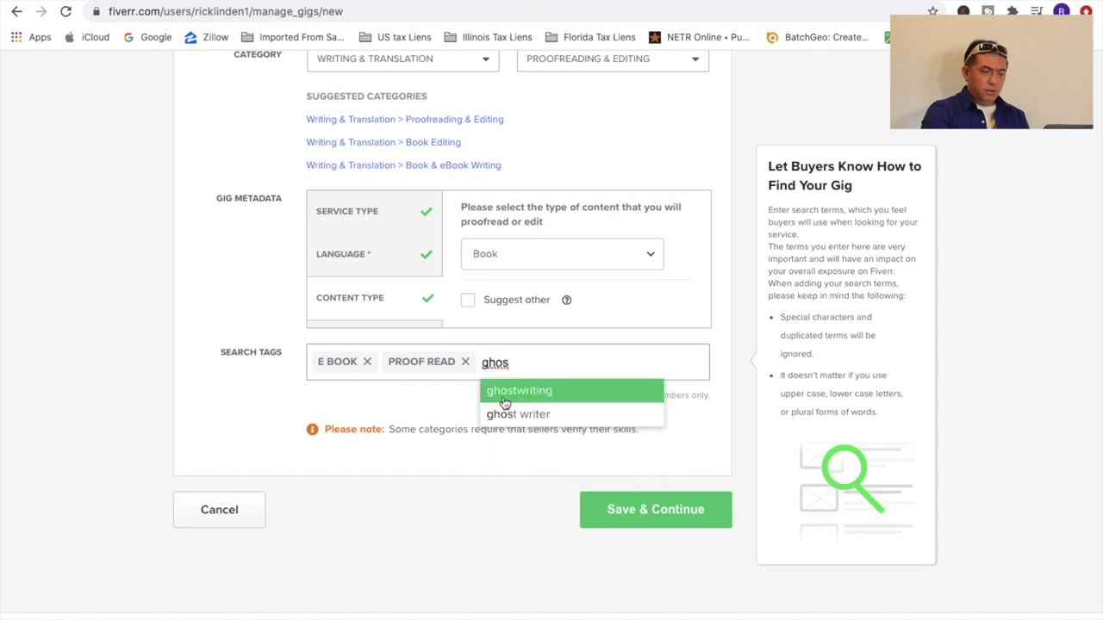
pyautogui.click(513, 415)
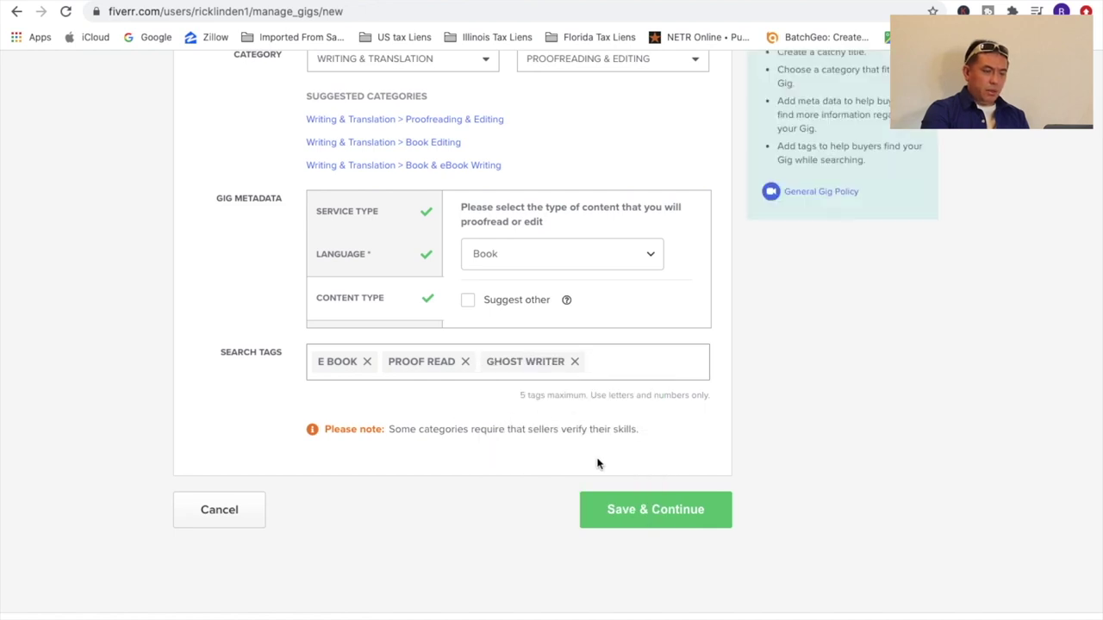
pyautogui.click(628, 510)
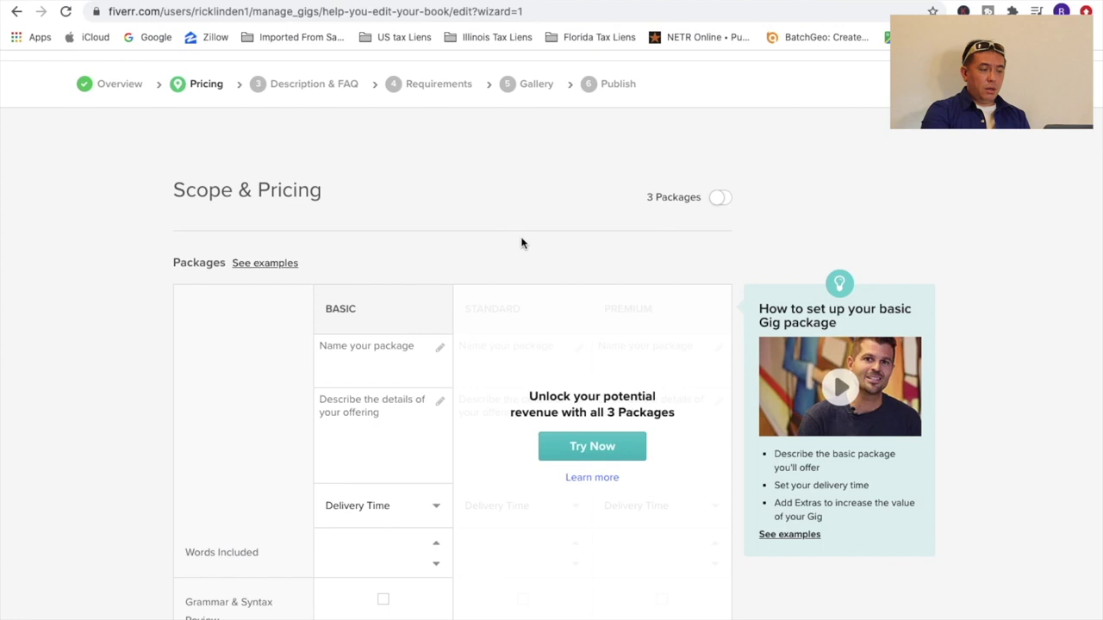
# Enable all three packages with Try Now and play the Gig Packages walkthrough video
pyautogui.scroll(-3, 521, 243)
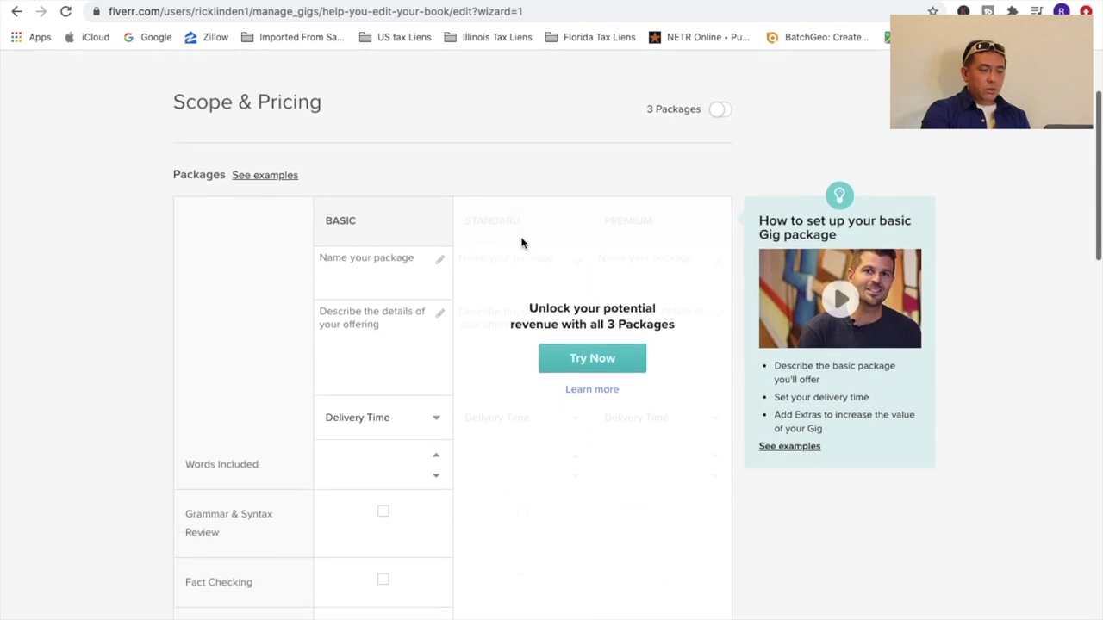
pyautogui.scroll(-2, 468, 369)
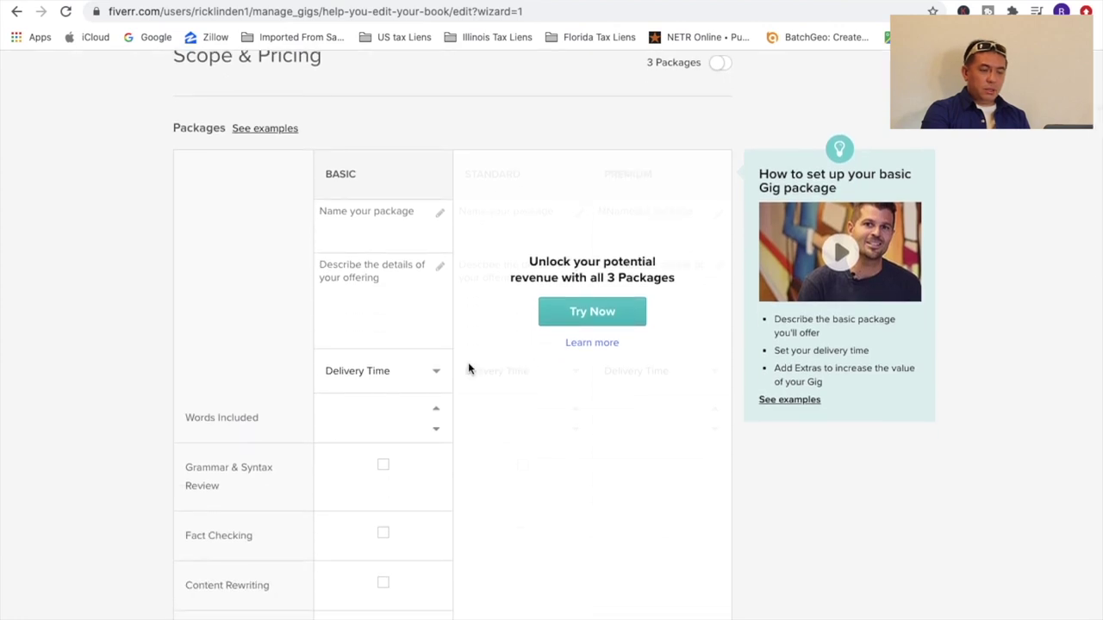
pyautogui.click(591, 314)
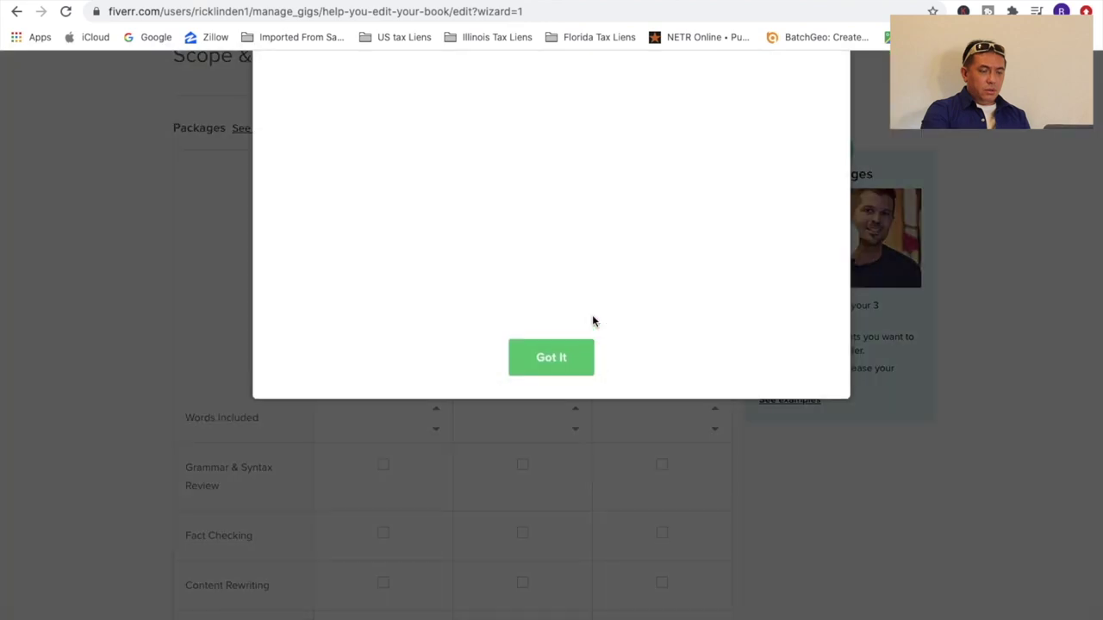
pyautogui.scroll(-1, 591, 320)
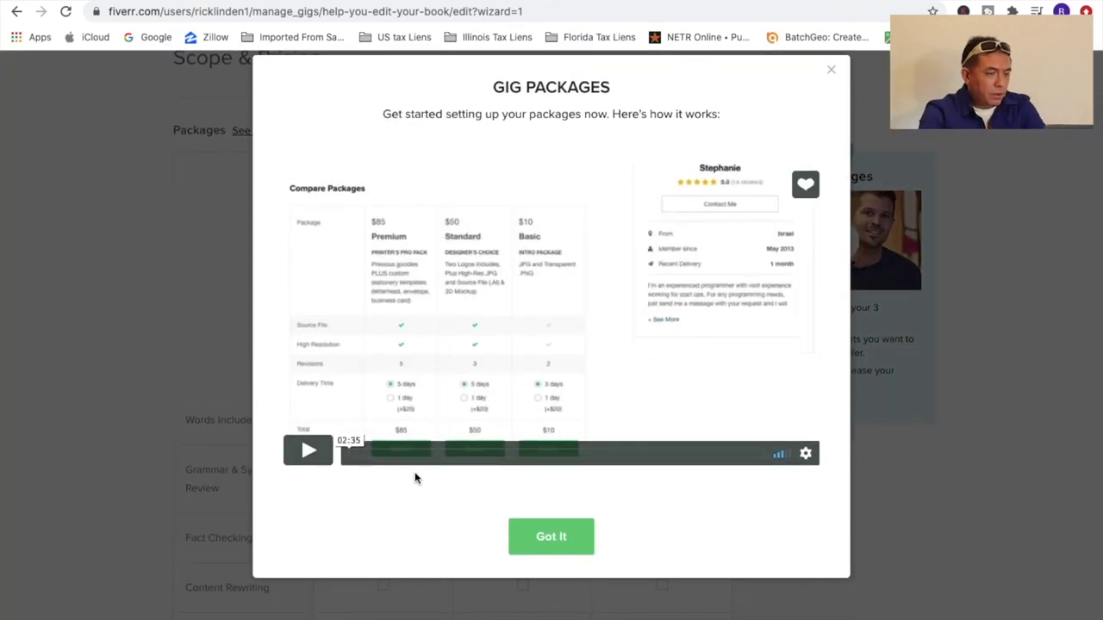
pyautogui.click(309, 458)
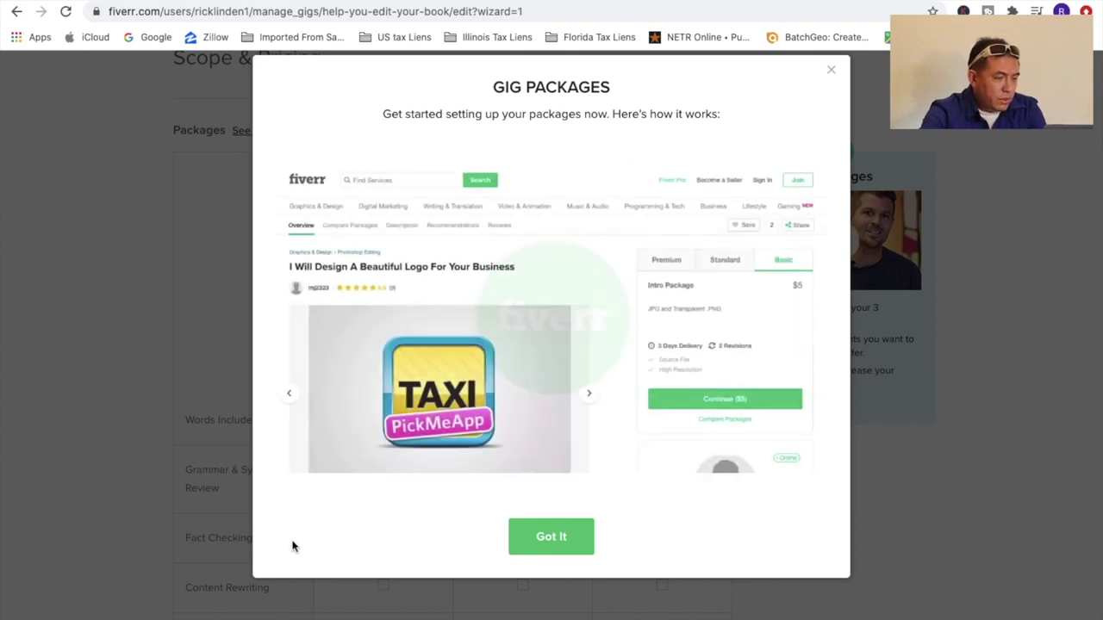